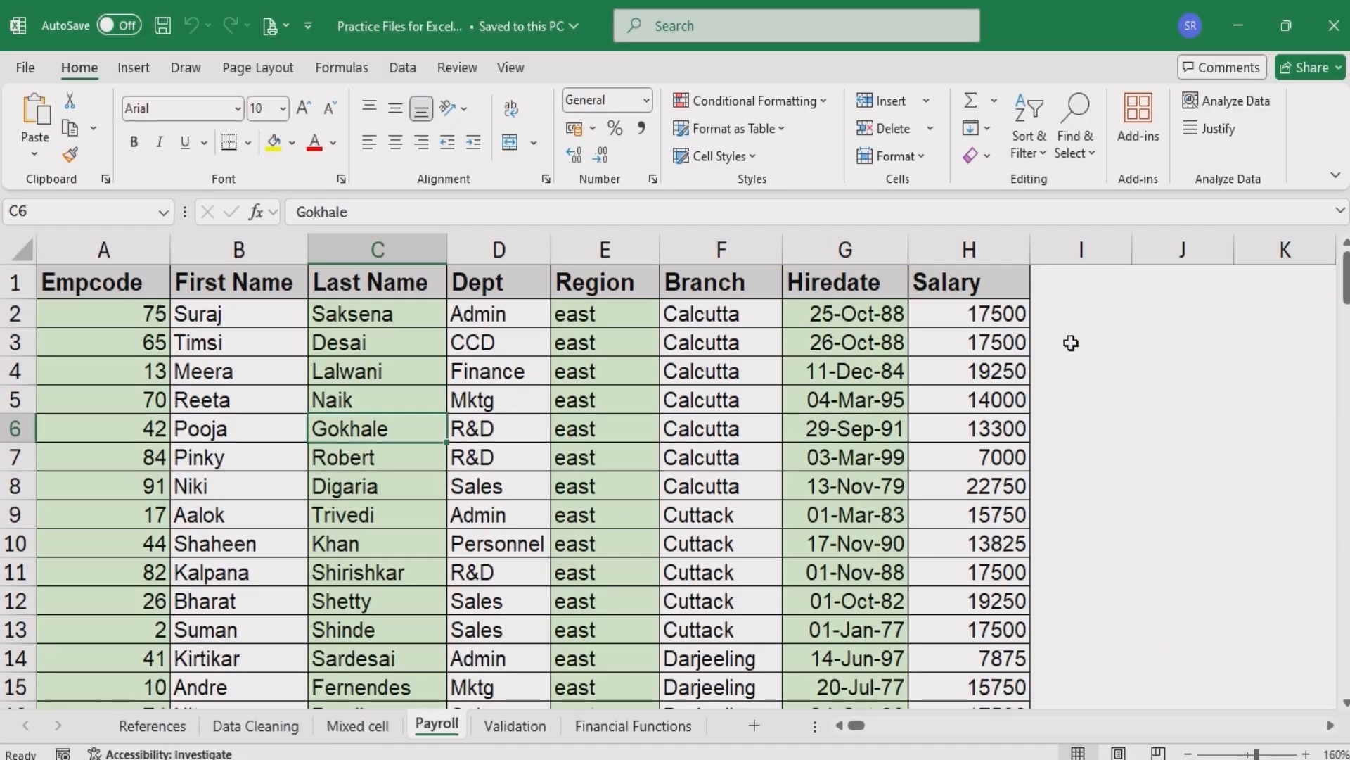
# - Browse through the workbook's sheets and return to the Payroll sheet's data
pyautogui.hotkey('ctrl', 'pageup')
pyautogui.hotkey('ctrl', 'pageup')
pyautogui.hotkey('ctrl', 'pageup')
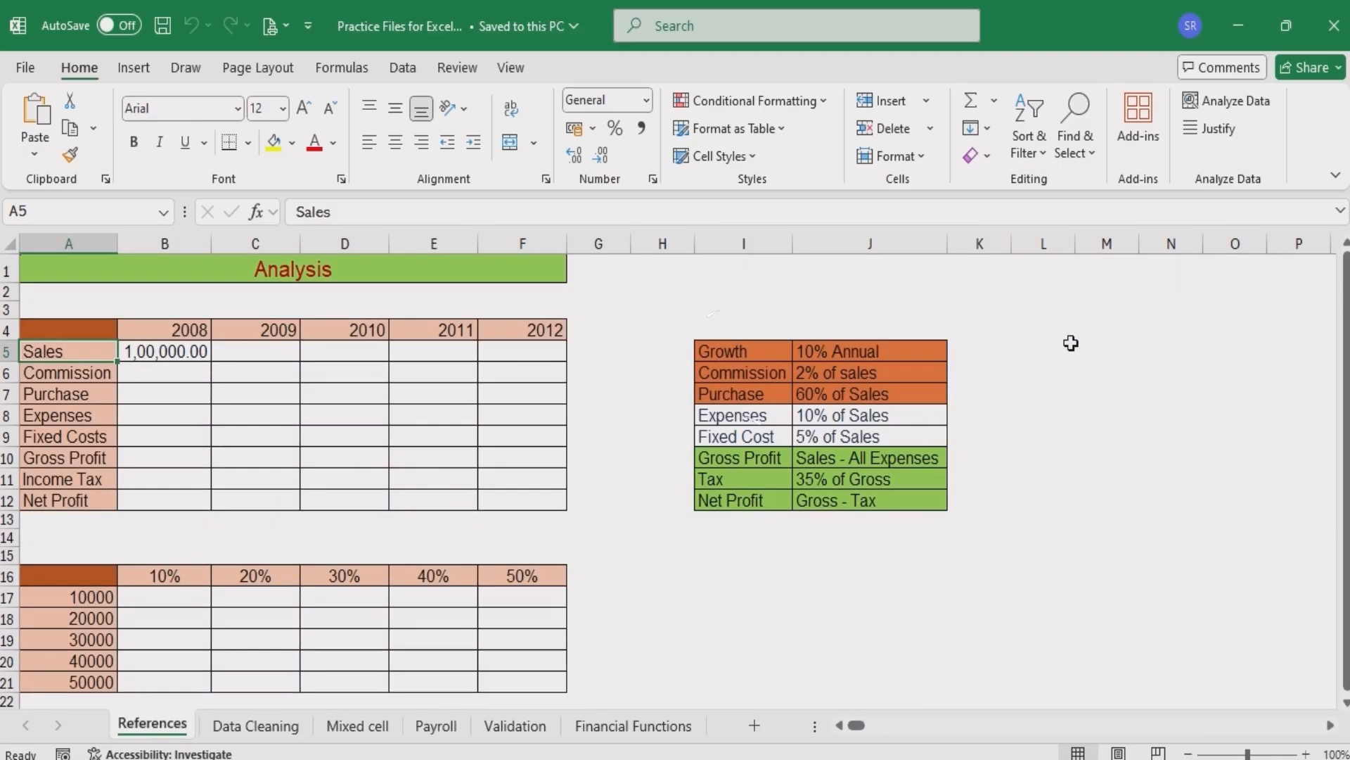
pyautogui.rightClick(43, 733)
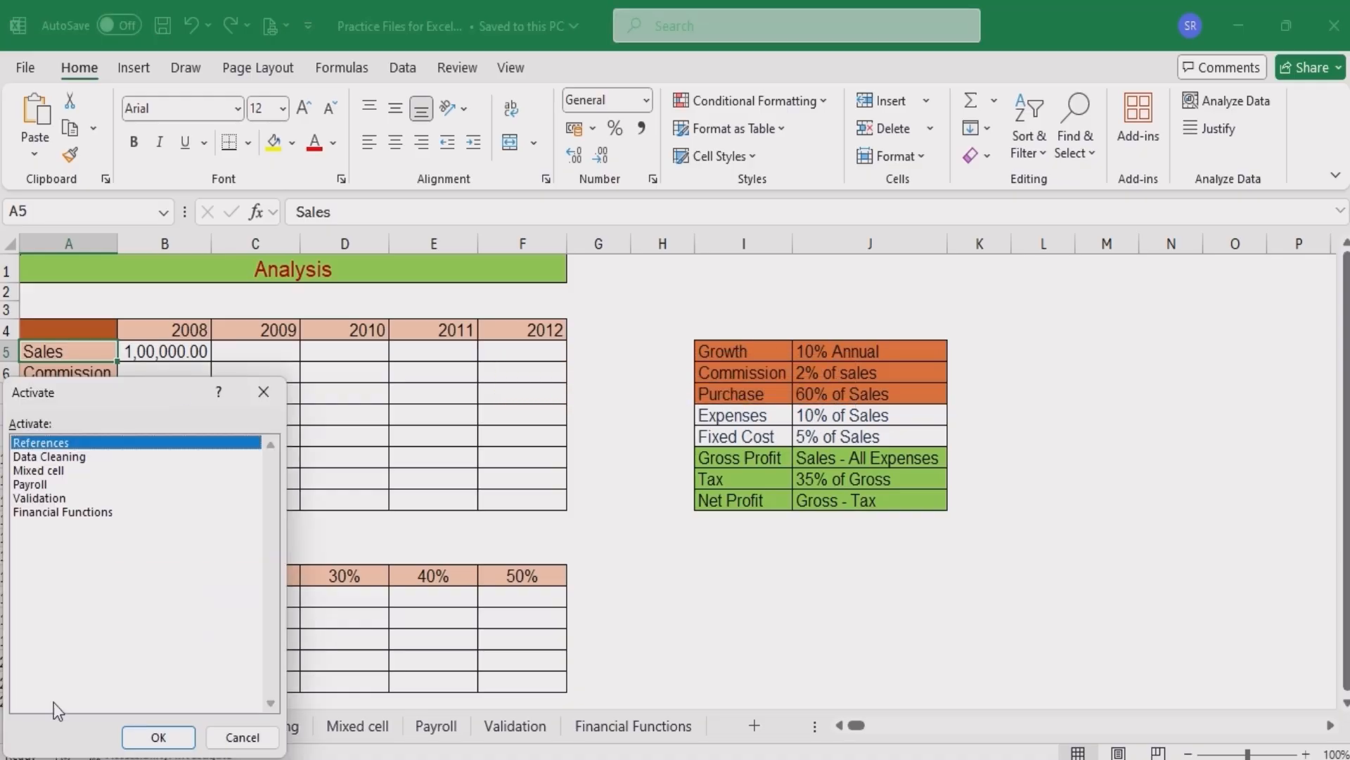
pyautogui.moveTo(112, 398); pyautogui.dragTo(159, 356)
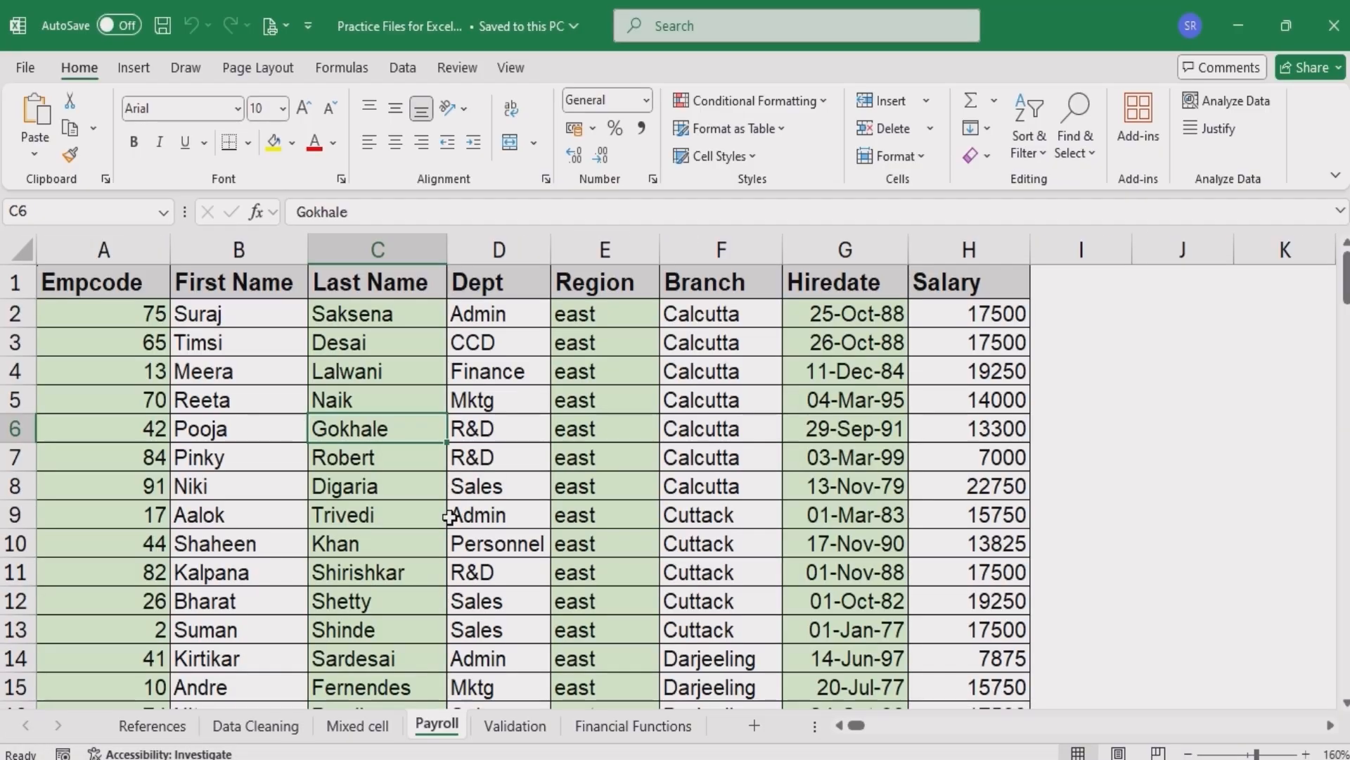
pyautogui.click(449, 518)
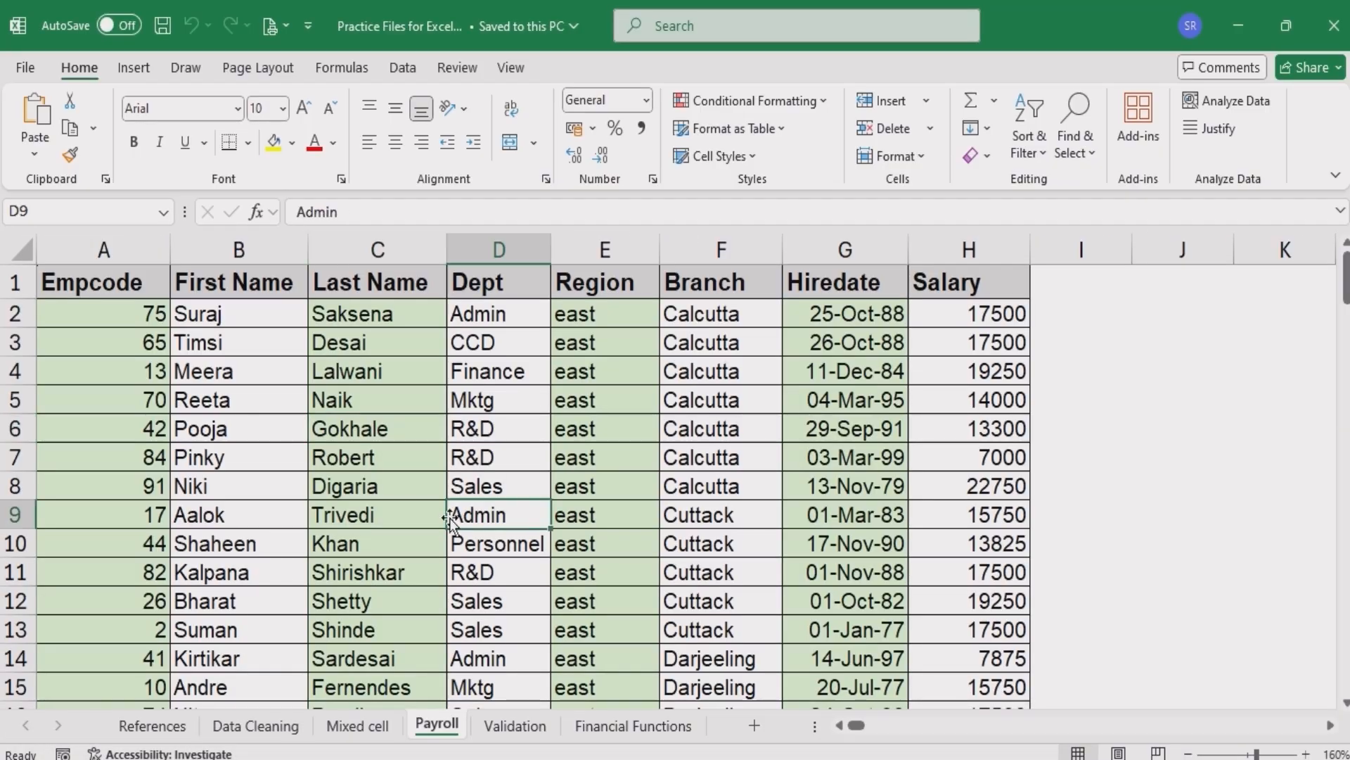
pyautogui.click(353, 431)
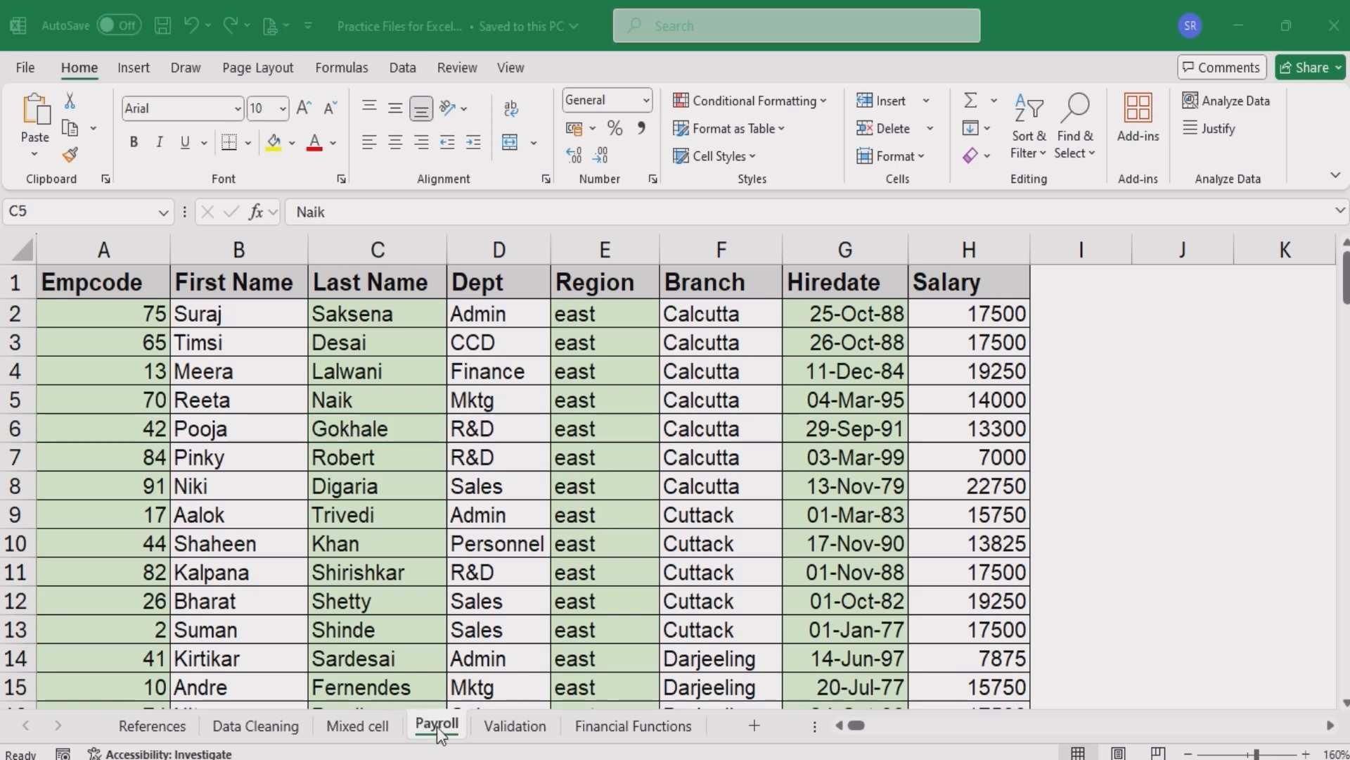
# - Create a copy of the Payroll sheet placed before the Mixed cell sheet
pyautogui.click(437, 724)
pyautogui.rightClick(436, 724)
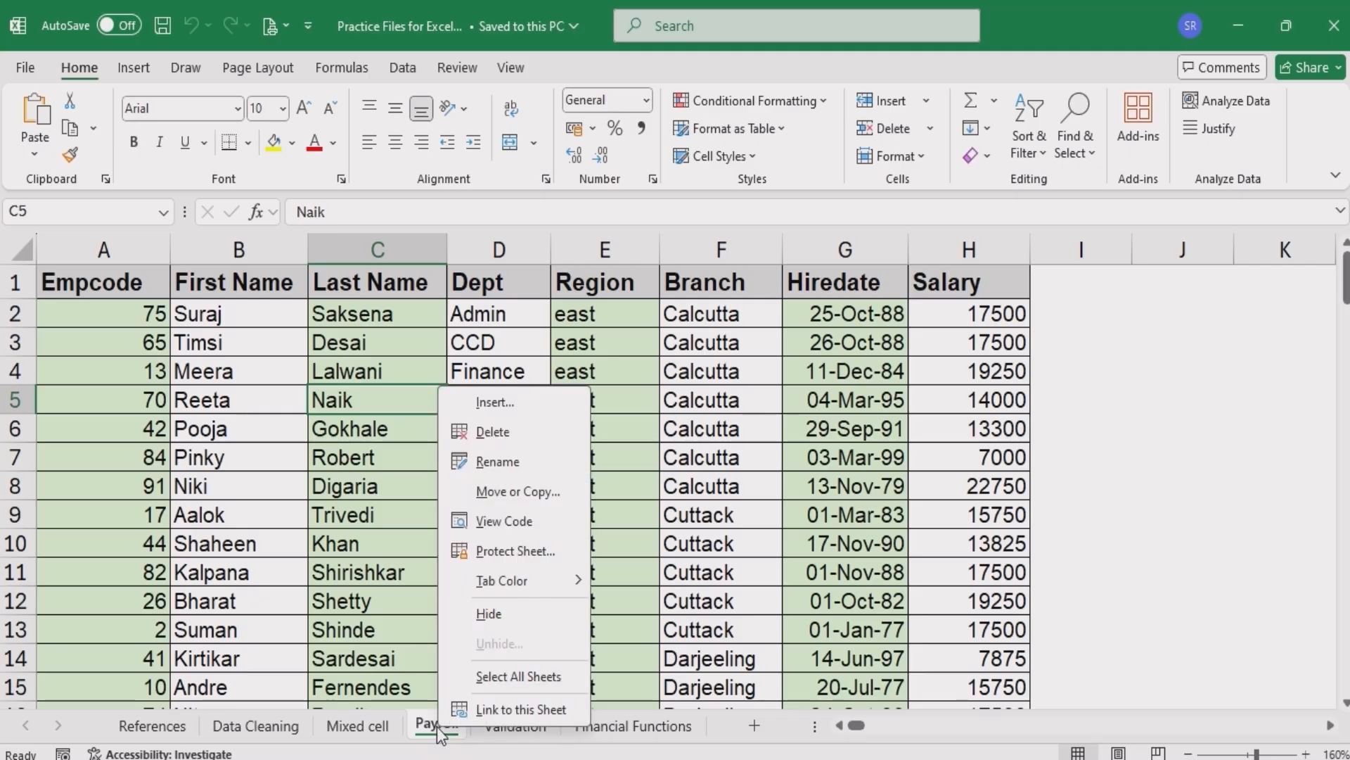
pyautogui.click(519, 491)
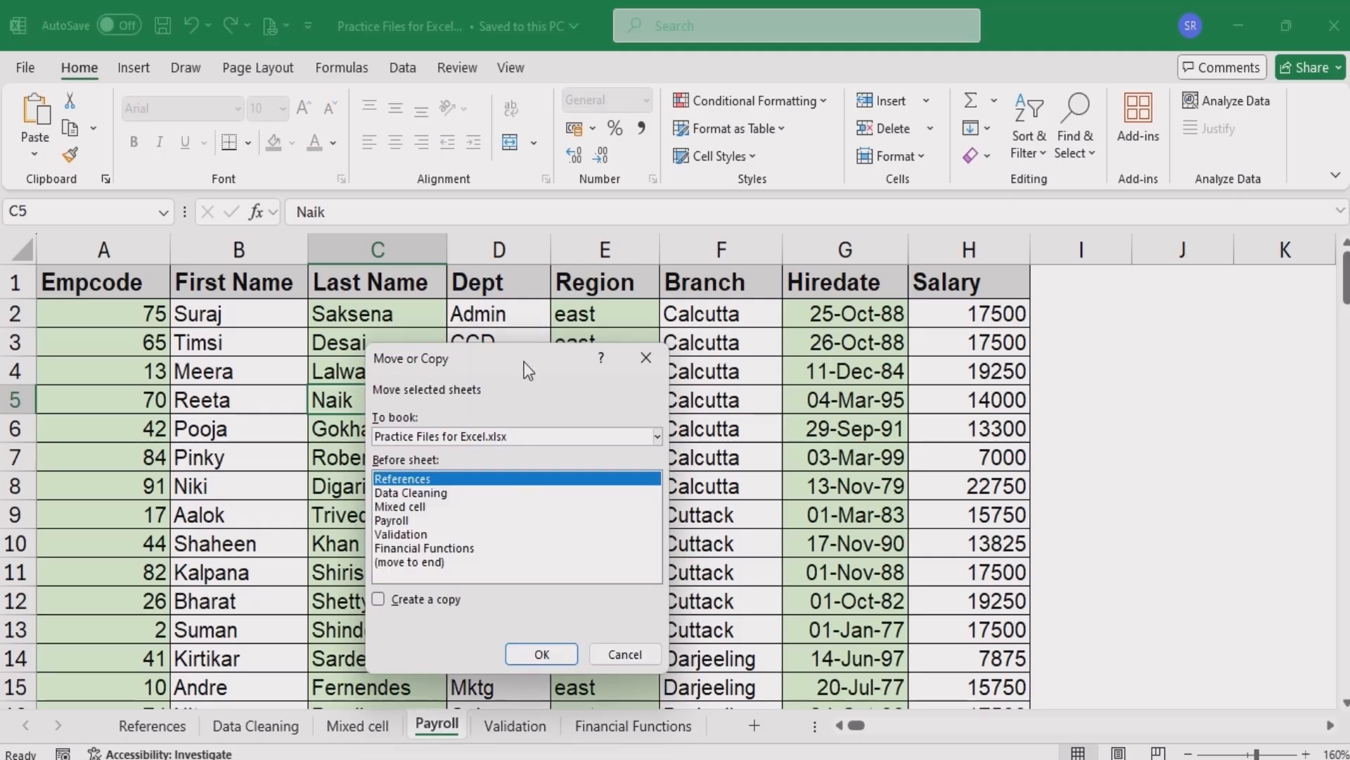
pyautogui.moveTo(525, 363); pyautogui.dragTo(558, 335)
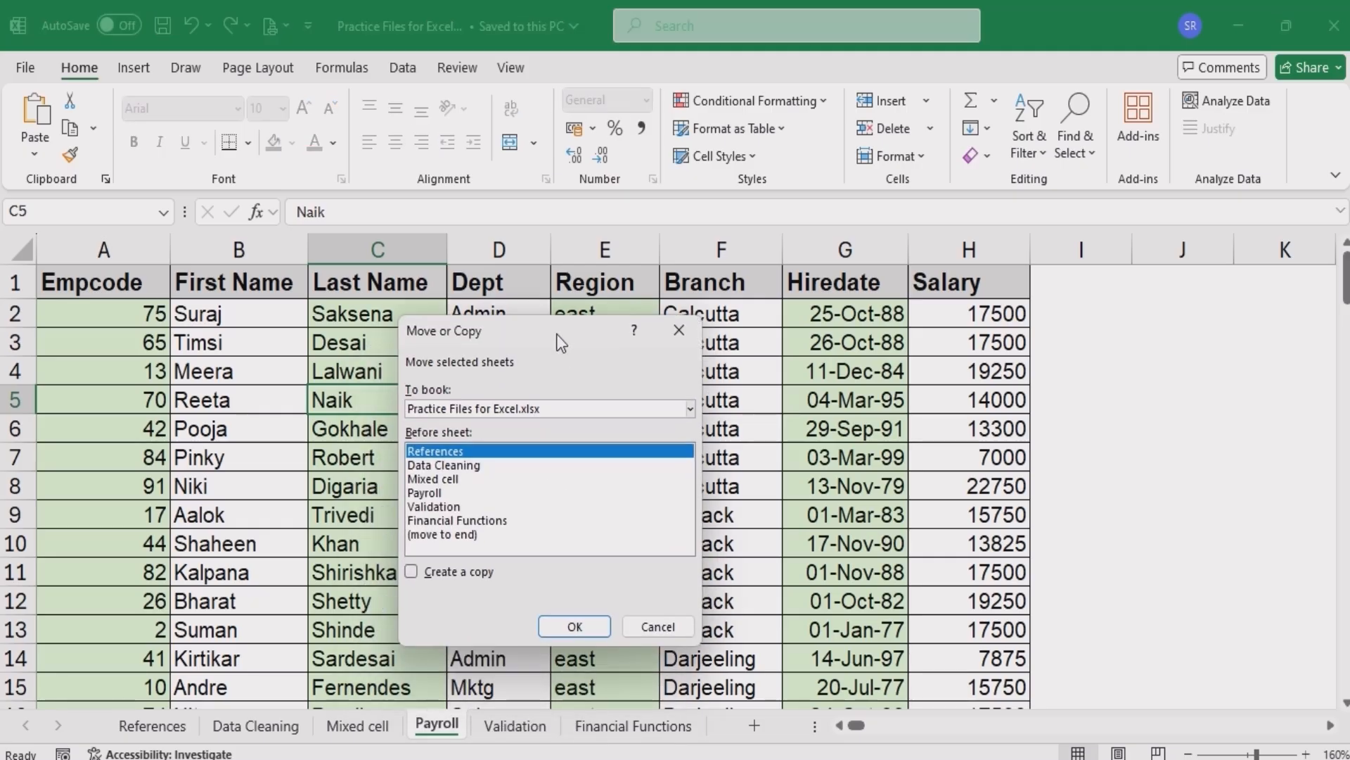
pyautogui.click(454, 480)
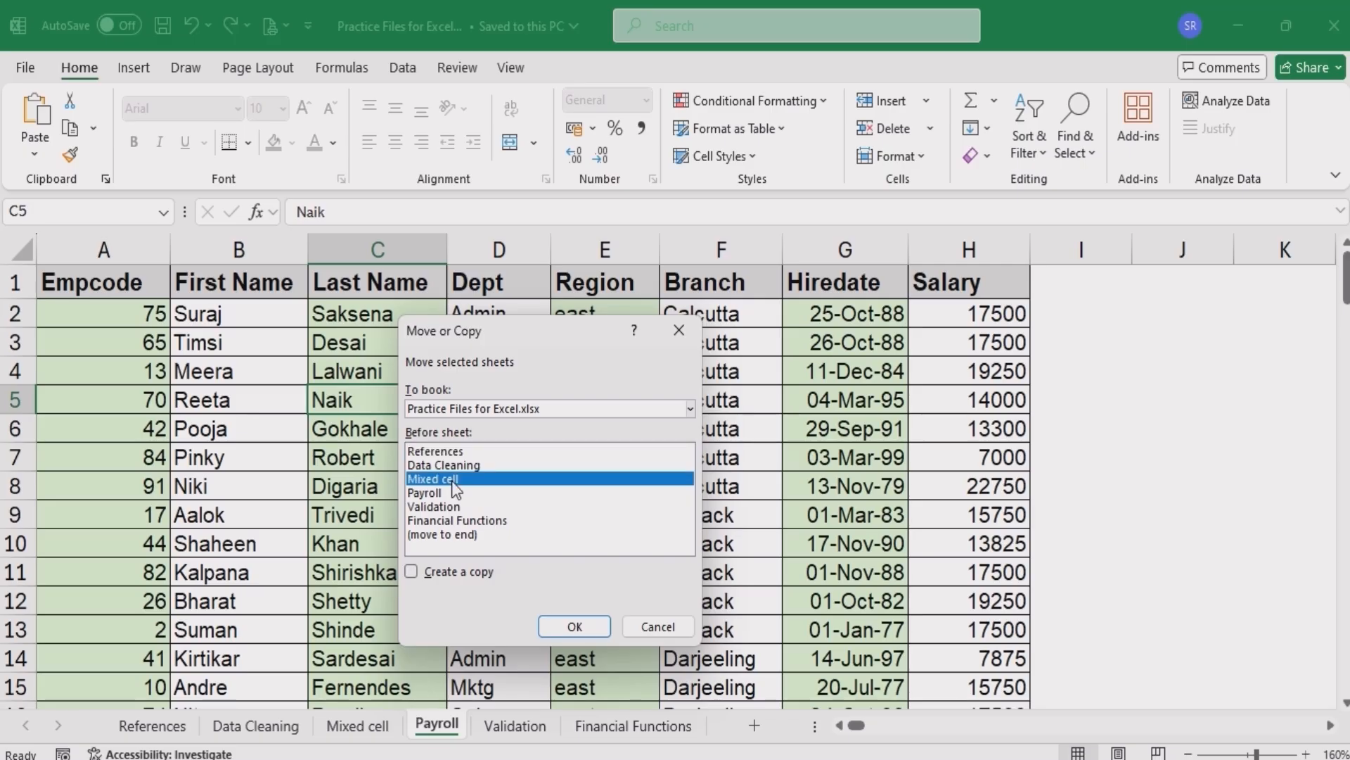
pyautogui.click(410, 571)
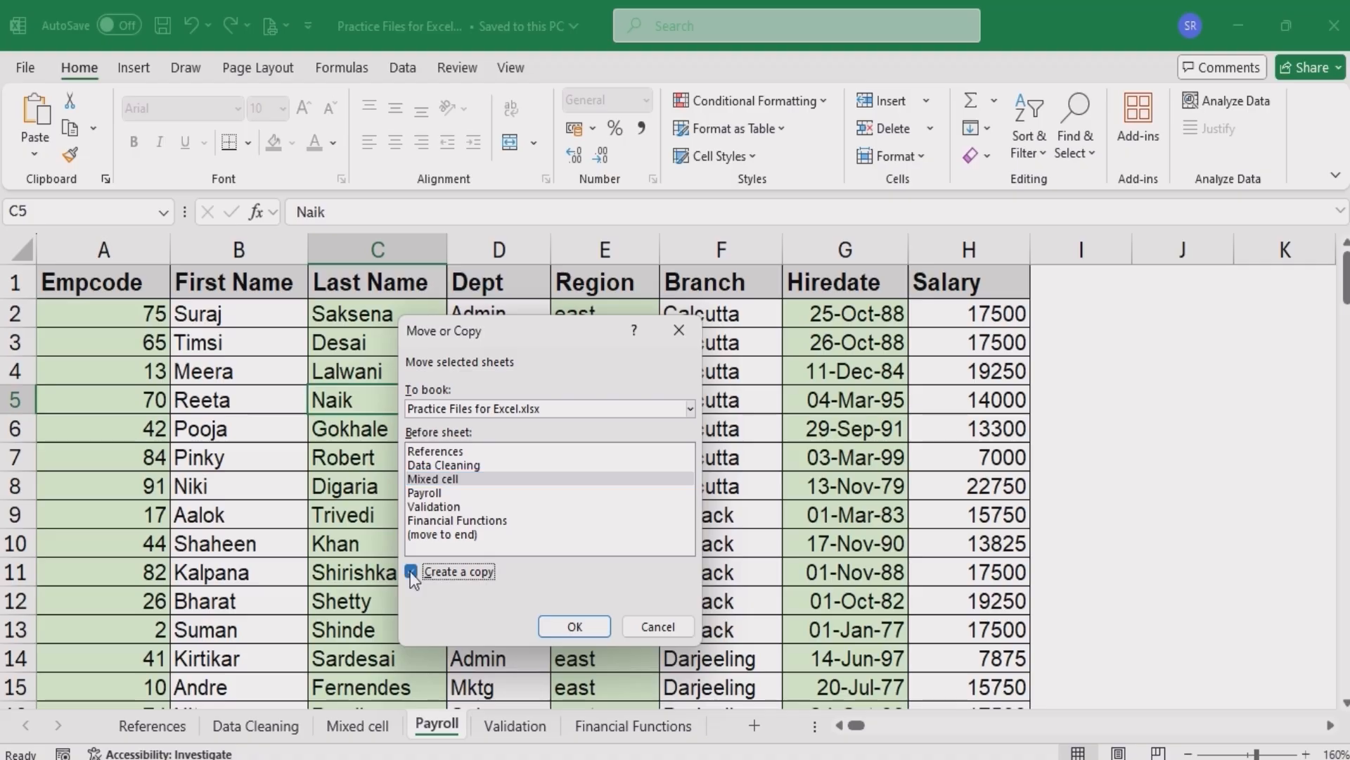
pyautogui.click(573, 626)
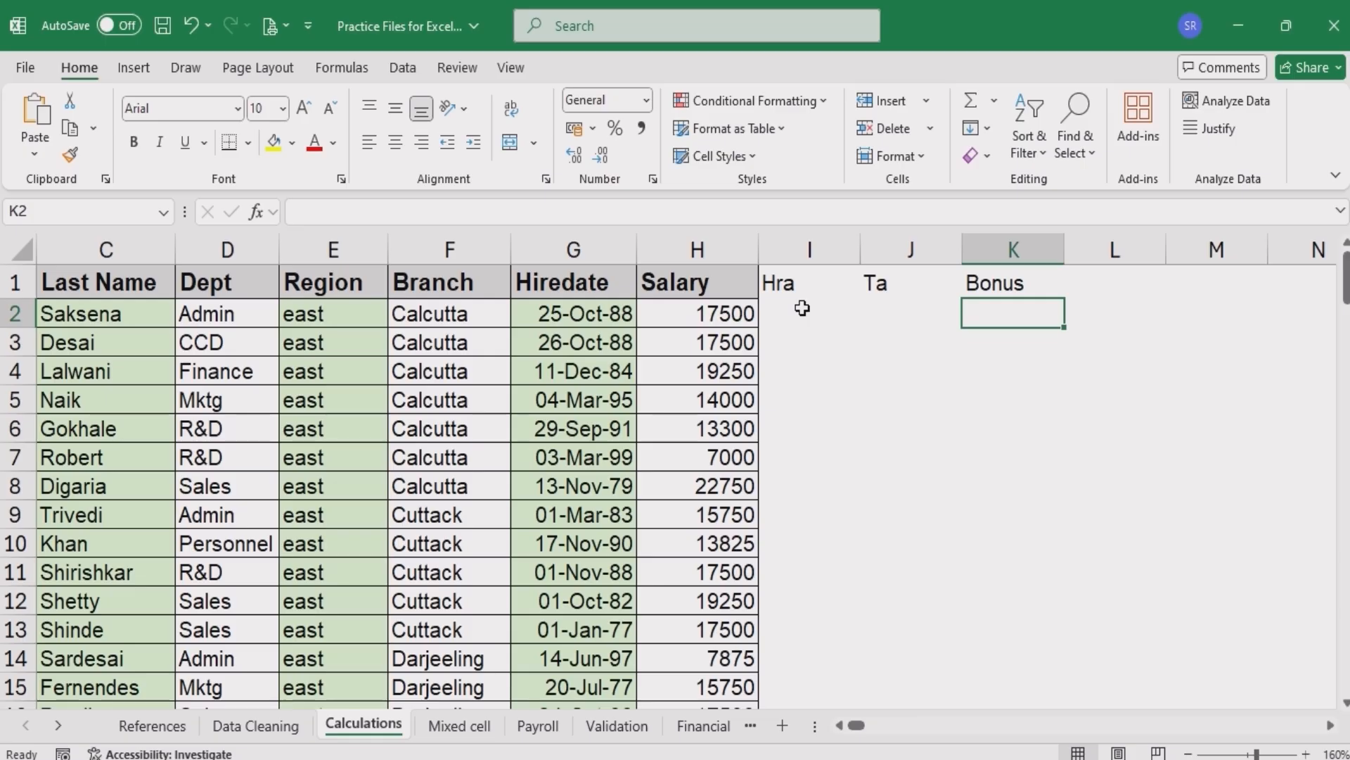
# - Insert a new empty row above the header row of the copied sheet
pyautogui.click(802, 307)
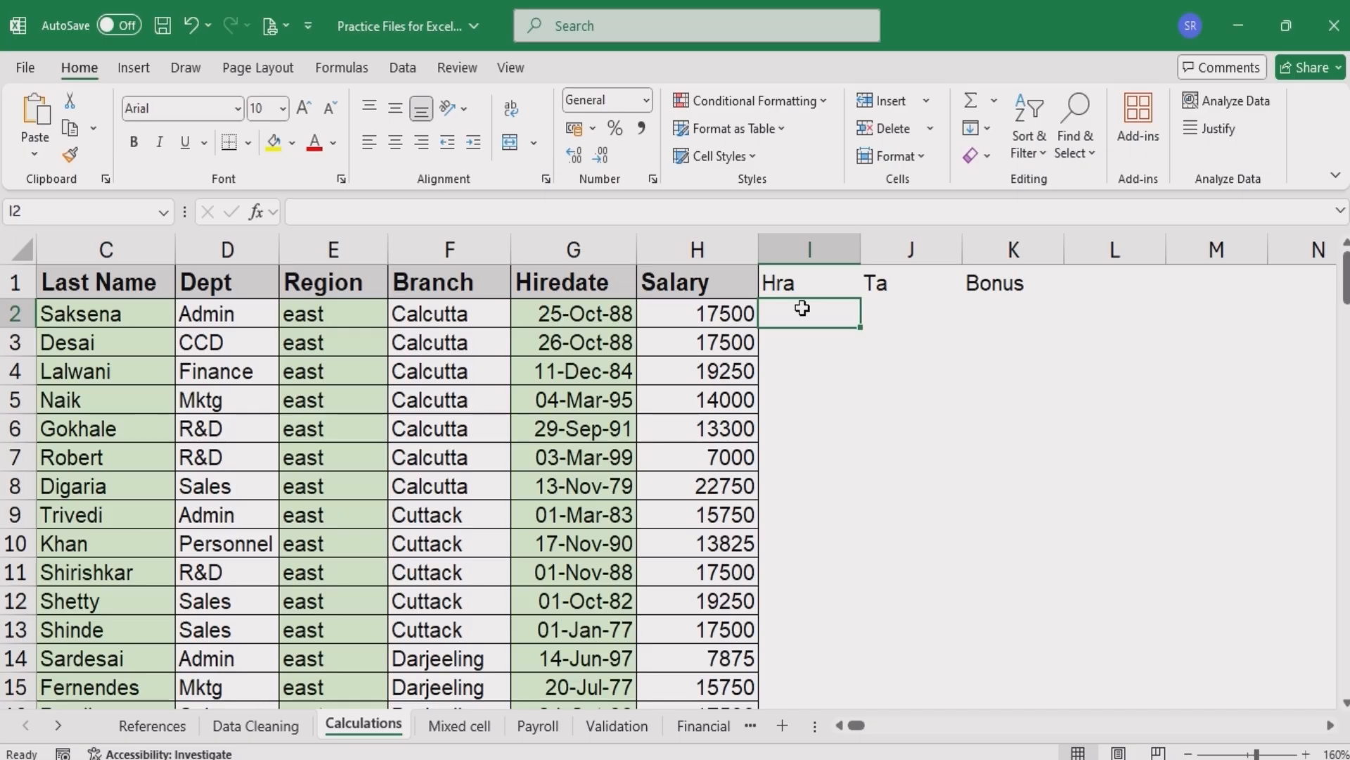
pyautogui.press('Up')
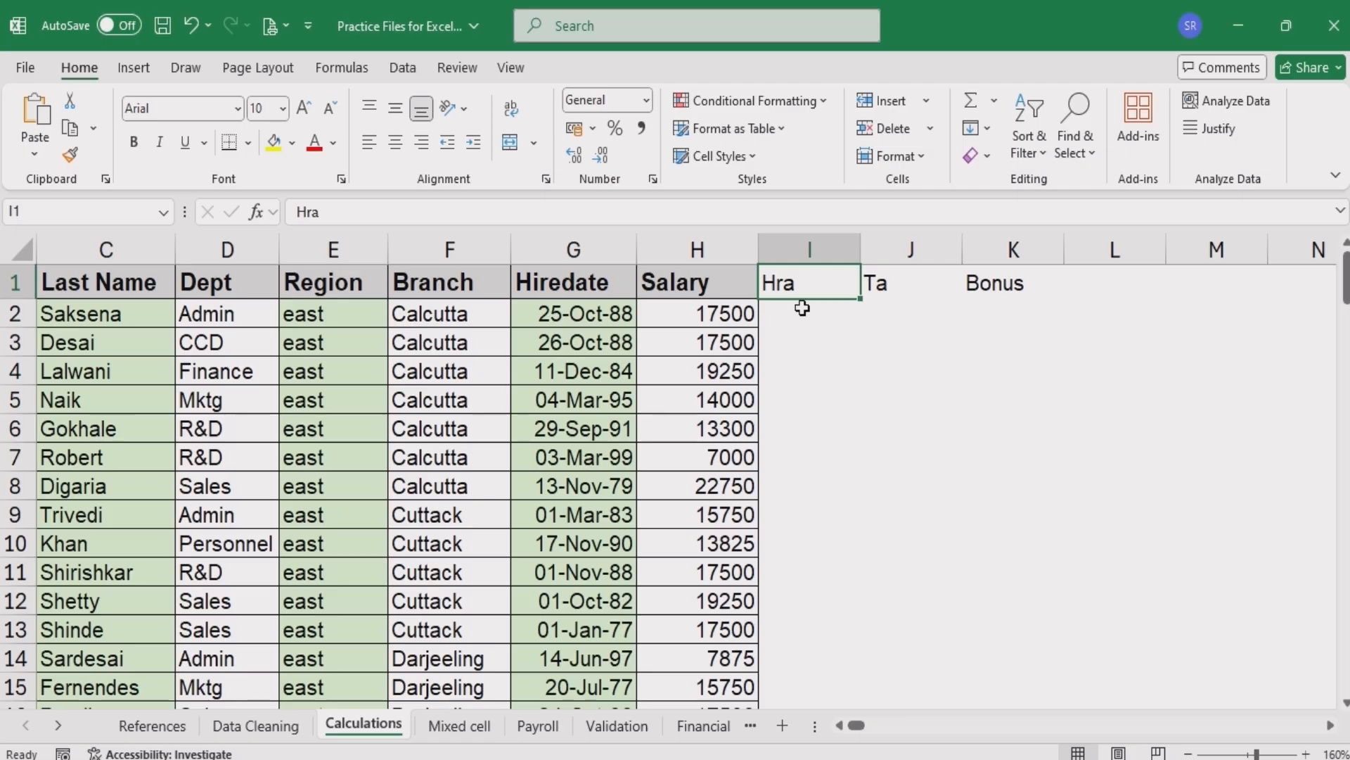
pyautogui.press('Left')
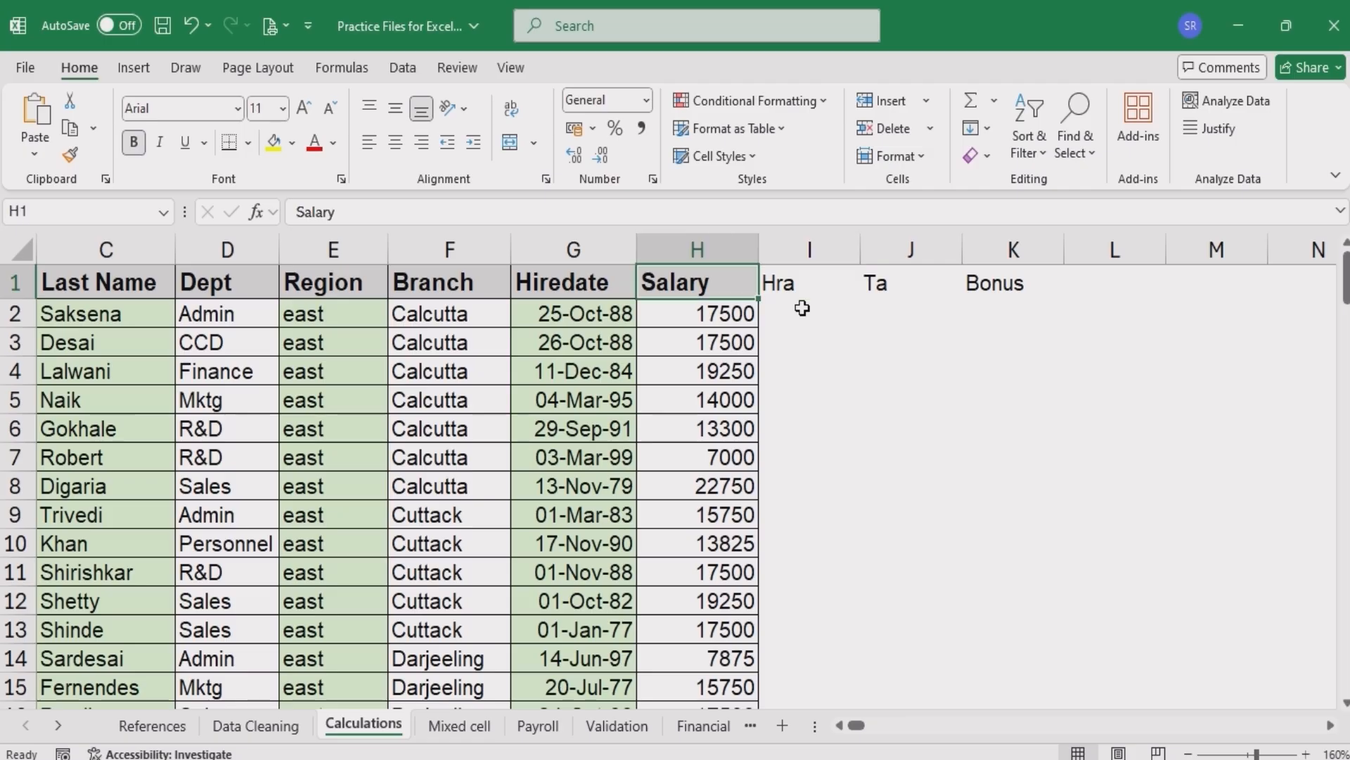
pyautogui.press('Right')
pyautogui.hotkey('alt', 'i')
pyautogui.press('r')
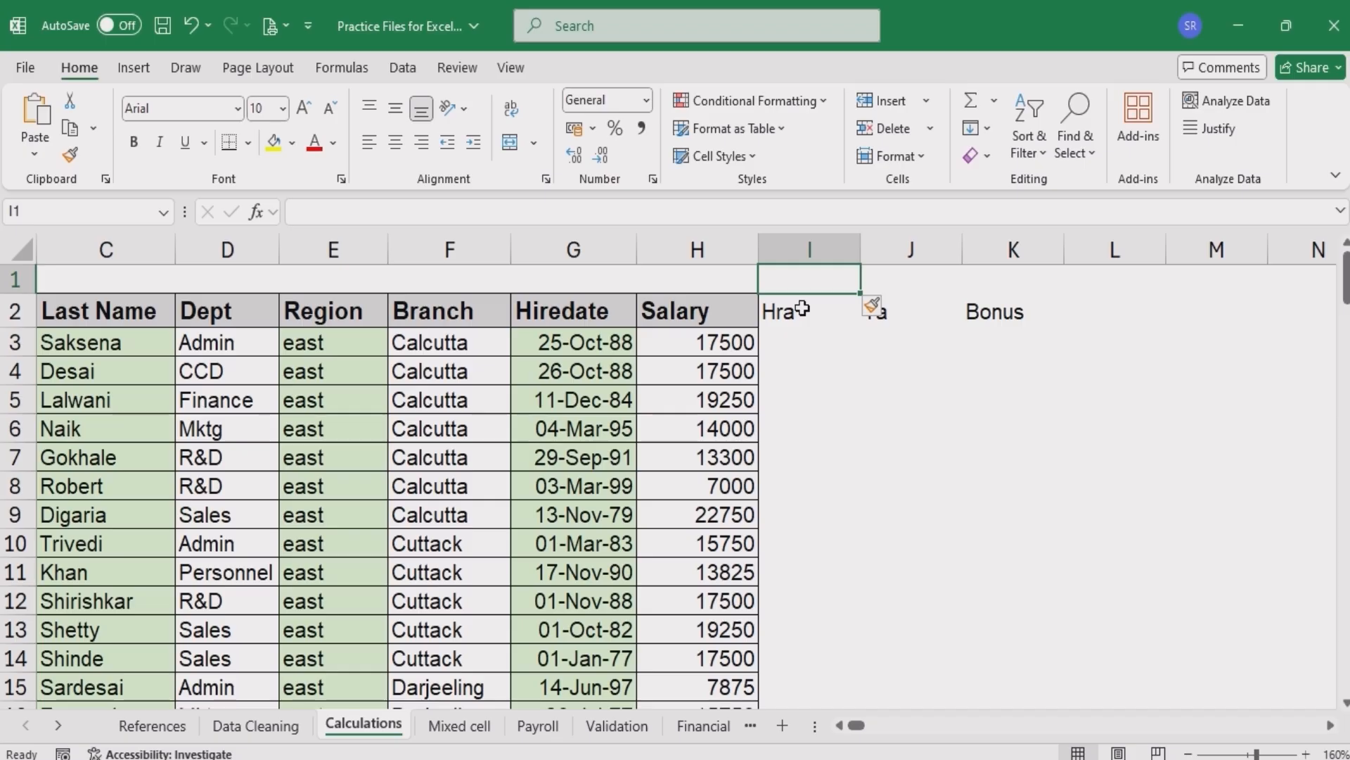
# - Enter the rates 40%, 20% and 75% above the Hra, Ta and Bonus headers
pyautogui.write('40%')
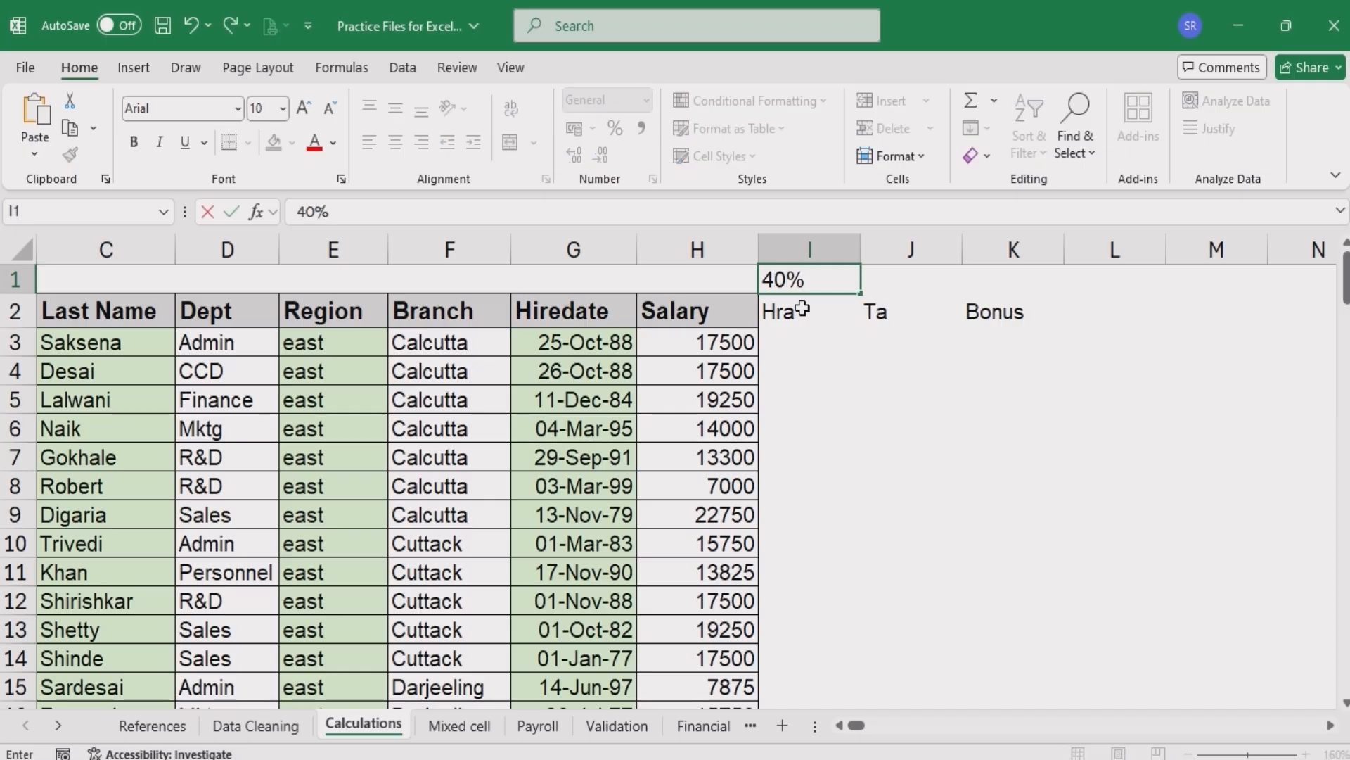
pyautogui.press('Tab')
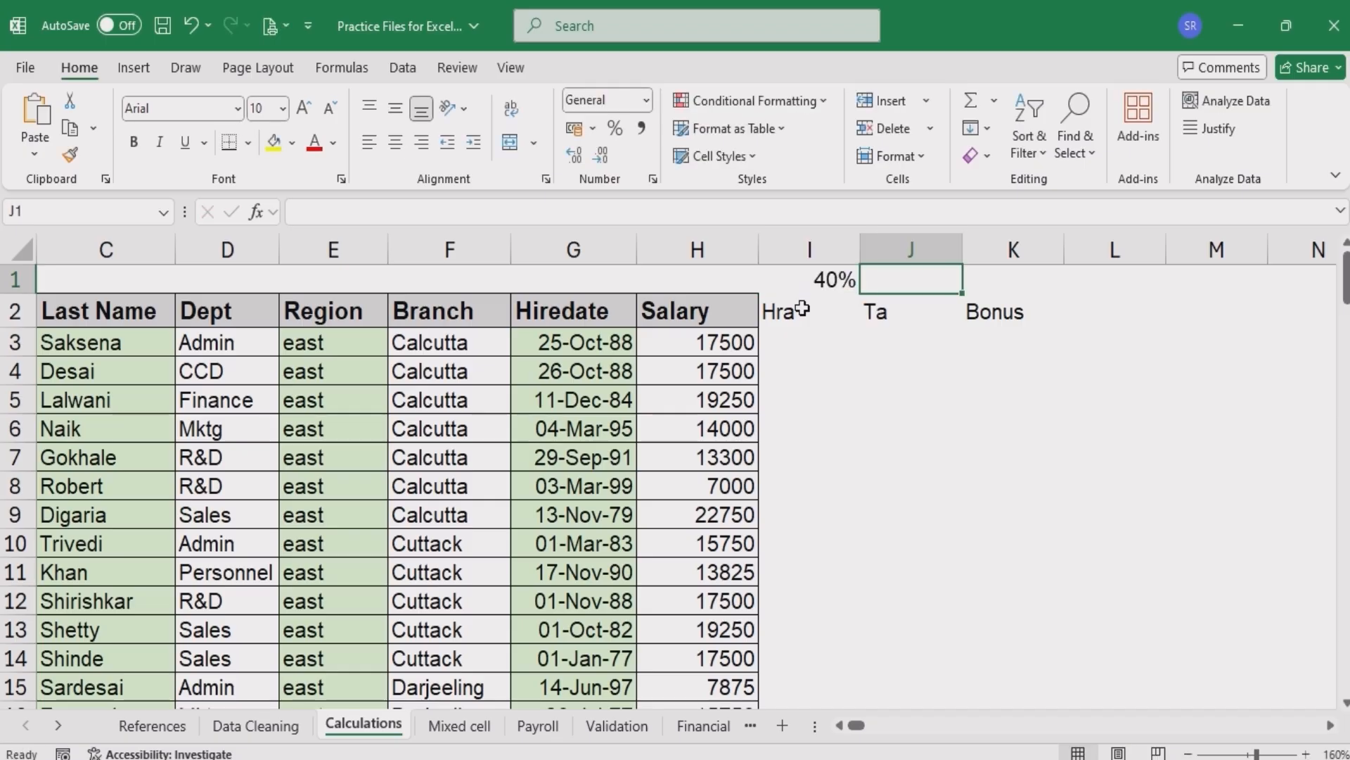
pyautogui.write('20%')
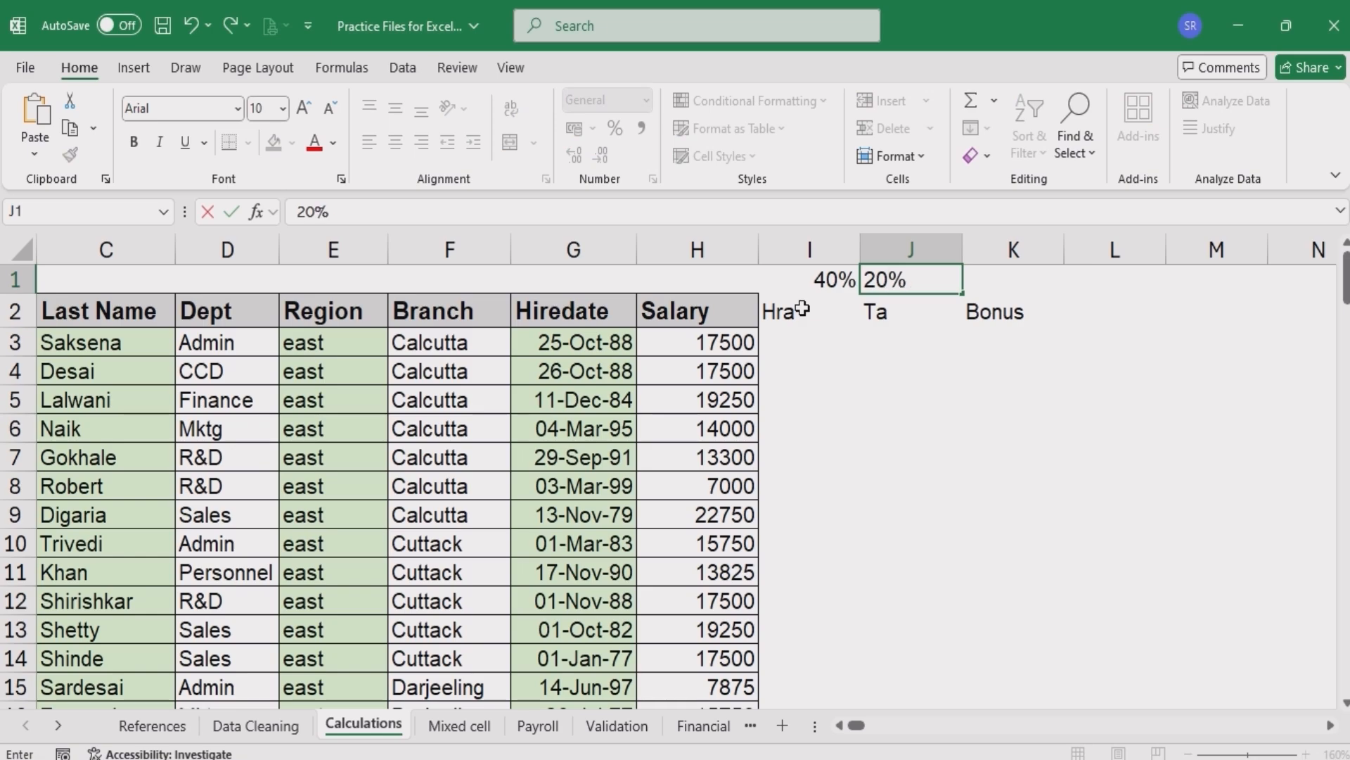
pyautogui.press('Tab')
pyautogui.write('75%')
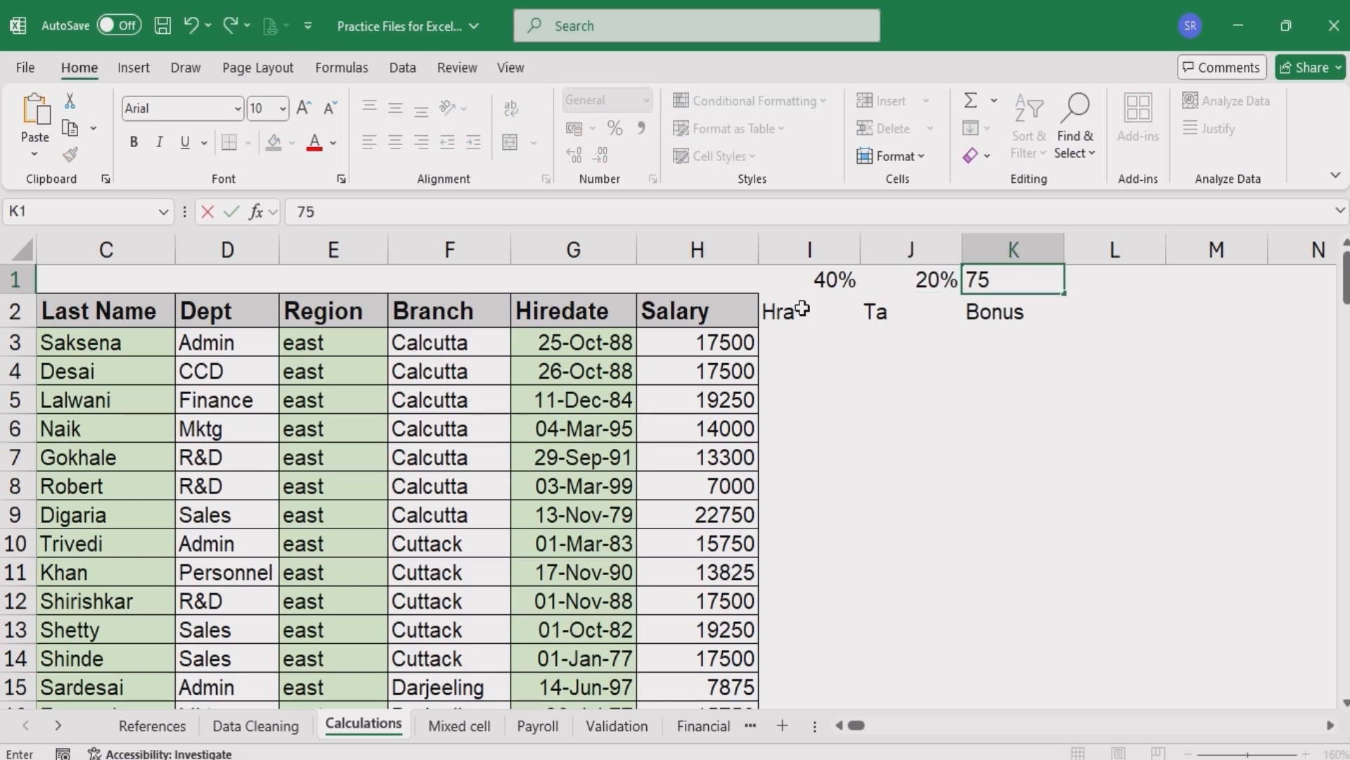
pyautogui.press('Return')
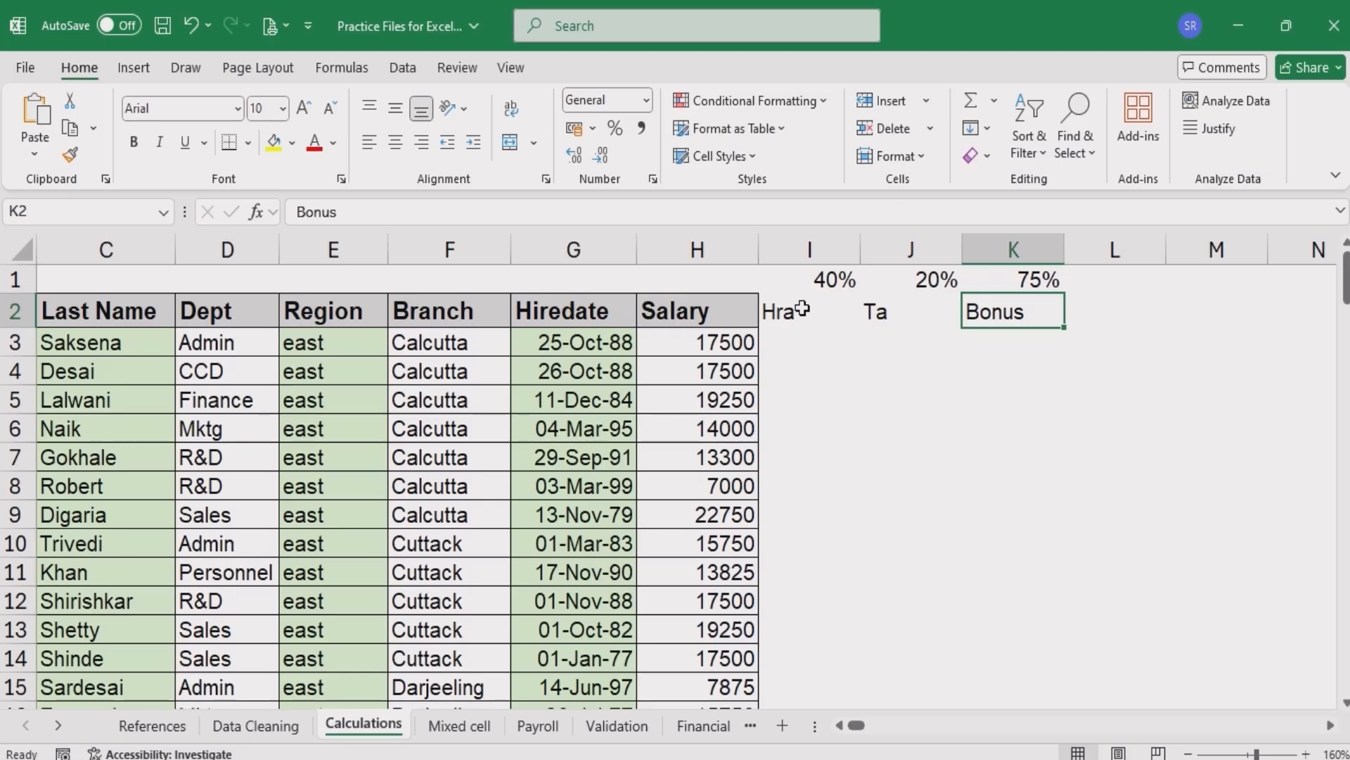
# - Fill the Hra, Ta and Bonus header cells through column L with yellow
pyautogui.press('Return')
pyautogui.press('Left')
pyautogui.press('Left')
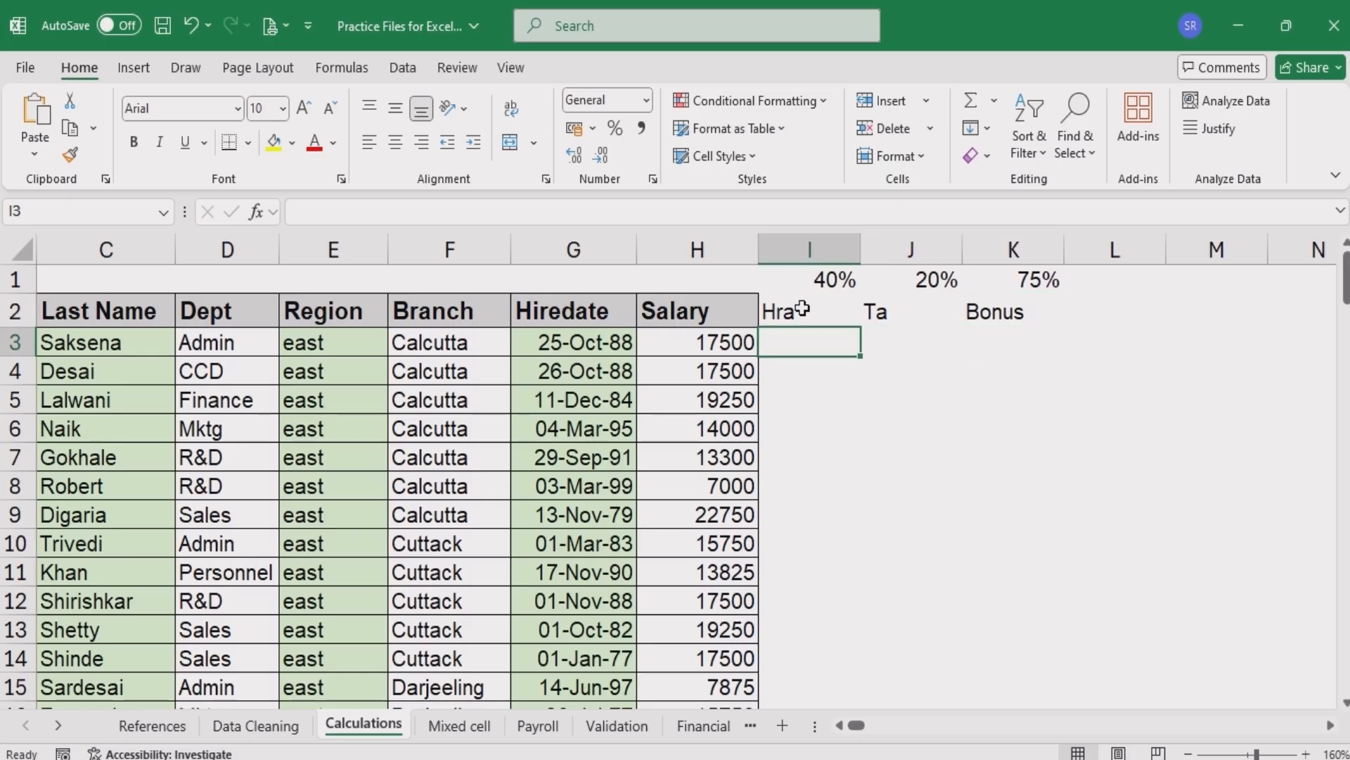
pyautogui.moveTo(802, 309); pyautogui.dragTo(1079, 310)
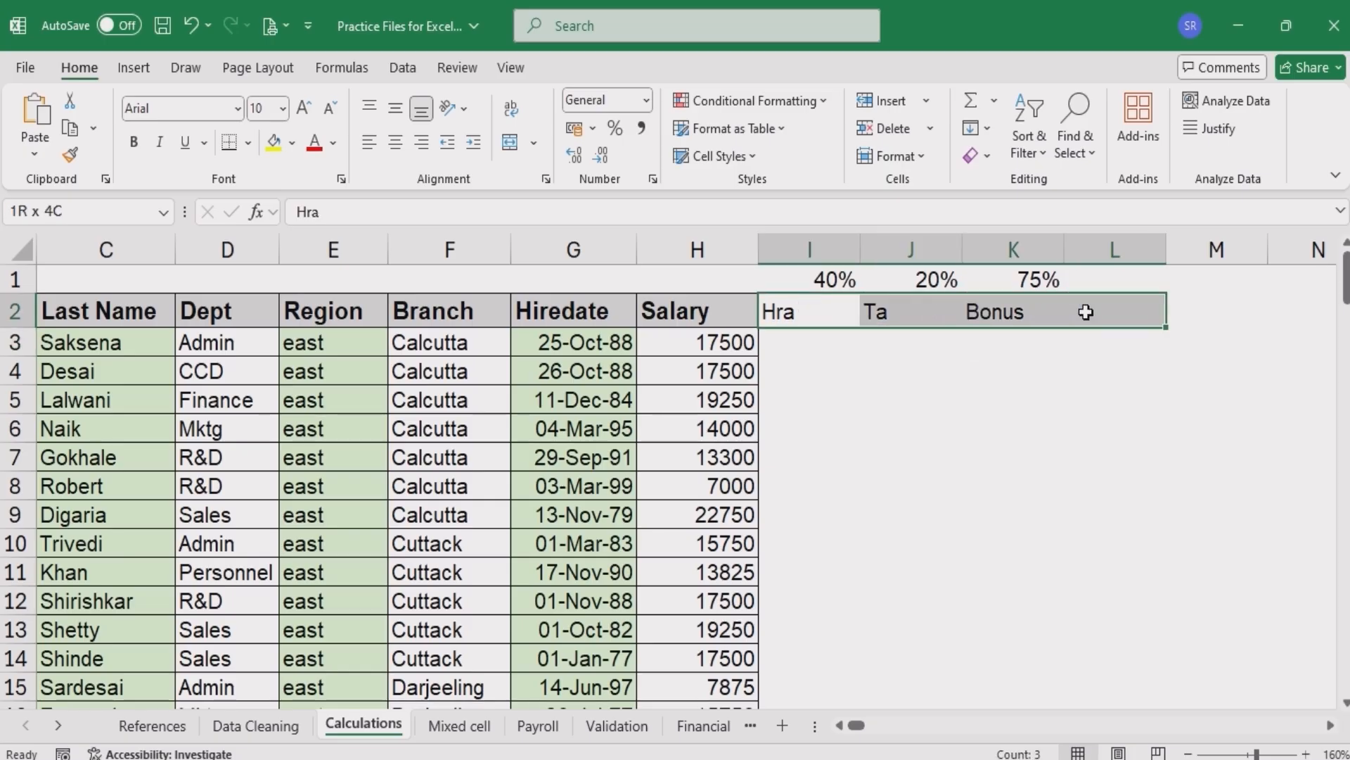
pyautogui.click(274, 141)
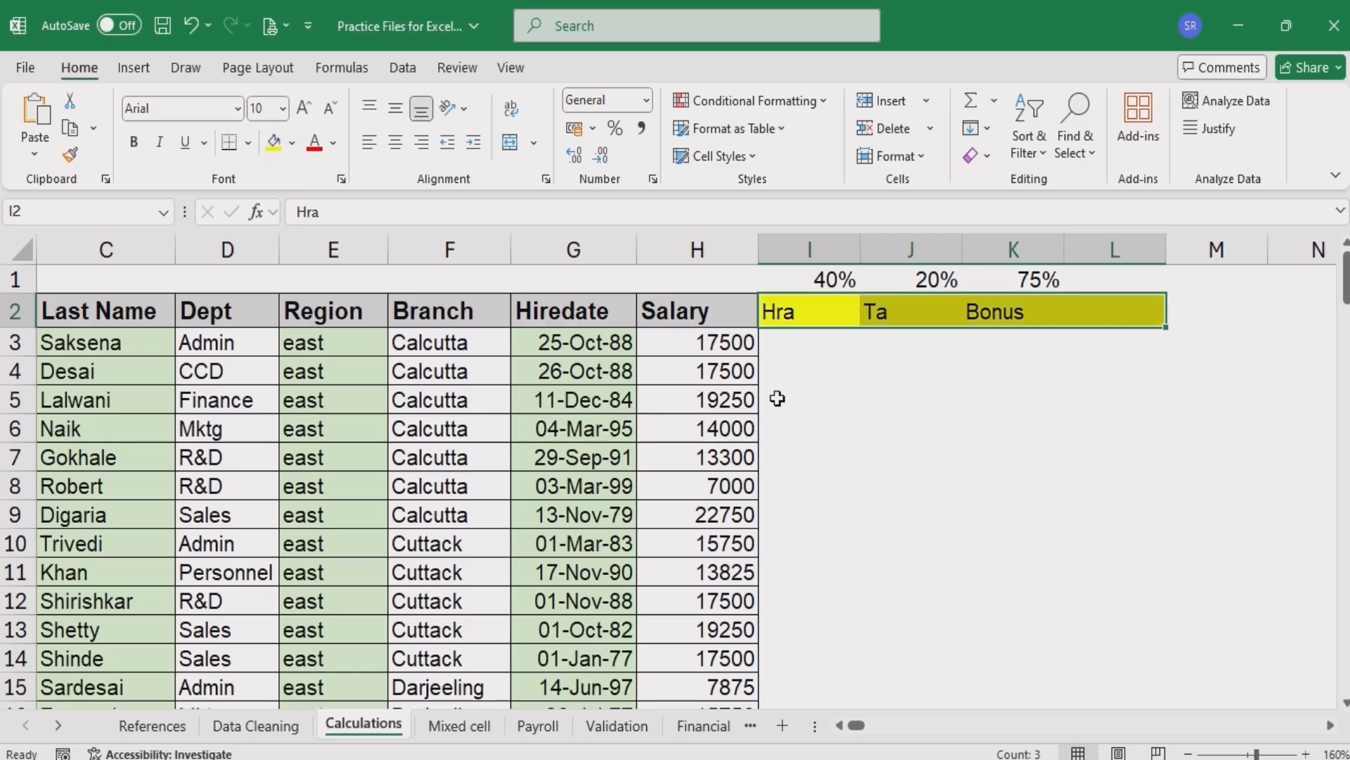
# - Enter the Hra formula =$H3*I$1 in the first data row, using mixed references
pyautogui.click(793, 353)
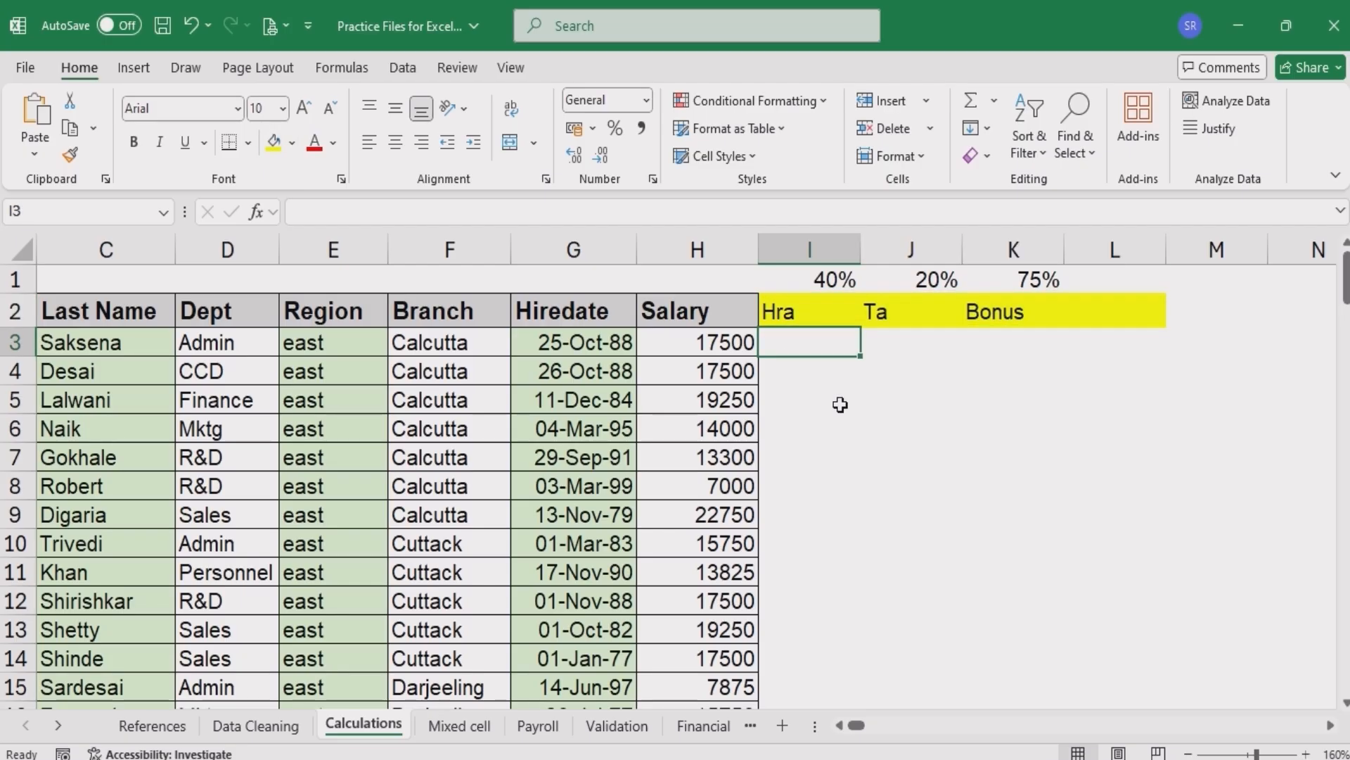
pyautogui.scroll(10, 840, 404)
pyautogui.write('=H3*I1')
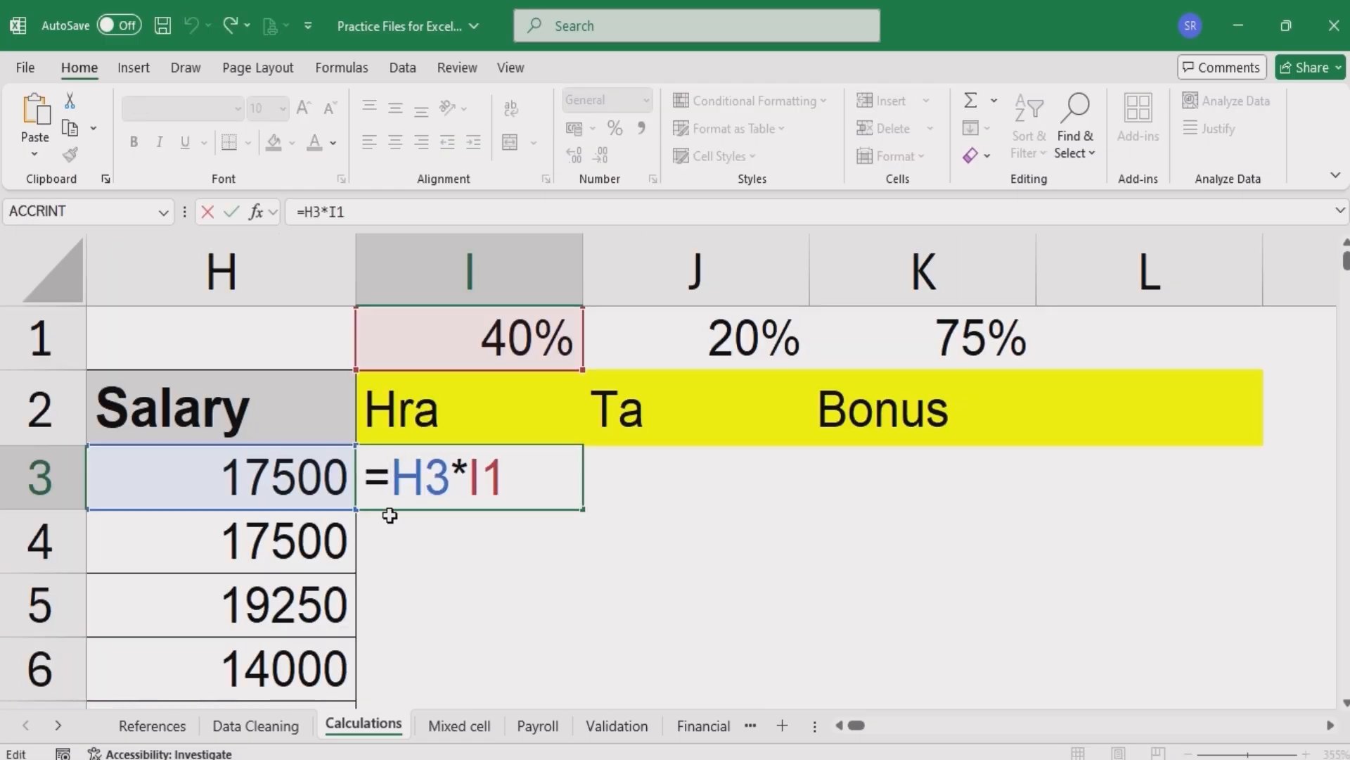
pyautogui.write('$')
pyautogui.press('Right')
pyautogui.press('Right')
pyautogui.press('Right')
pyautogui.press('Right')
pyautogui.press('Right')
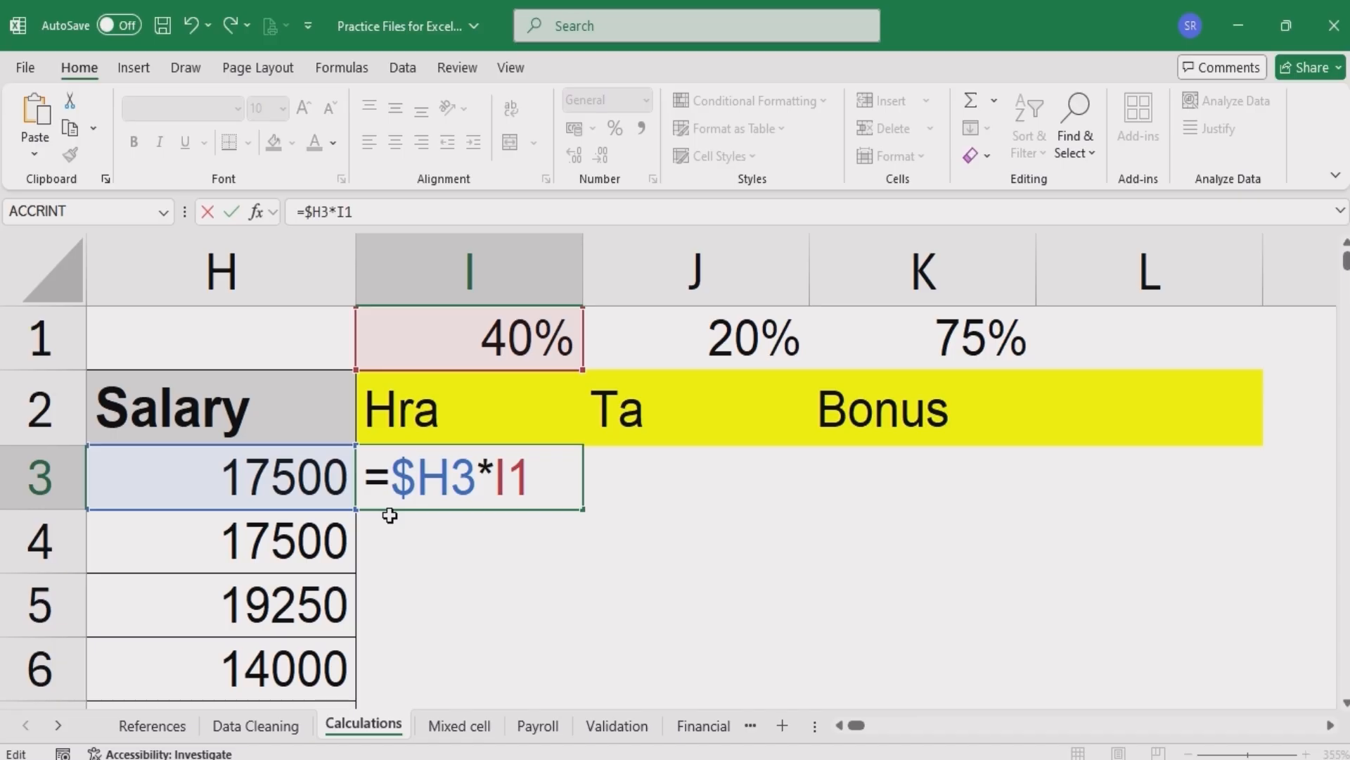
pyautogui.press('Left')
pyautogui.write('$')
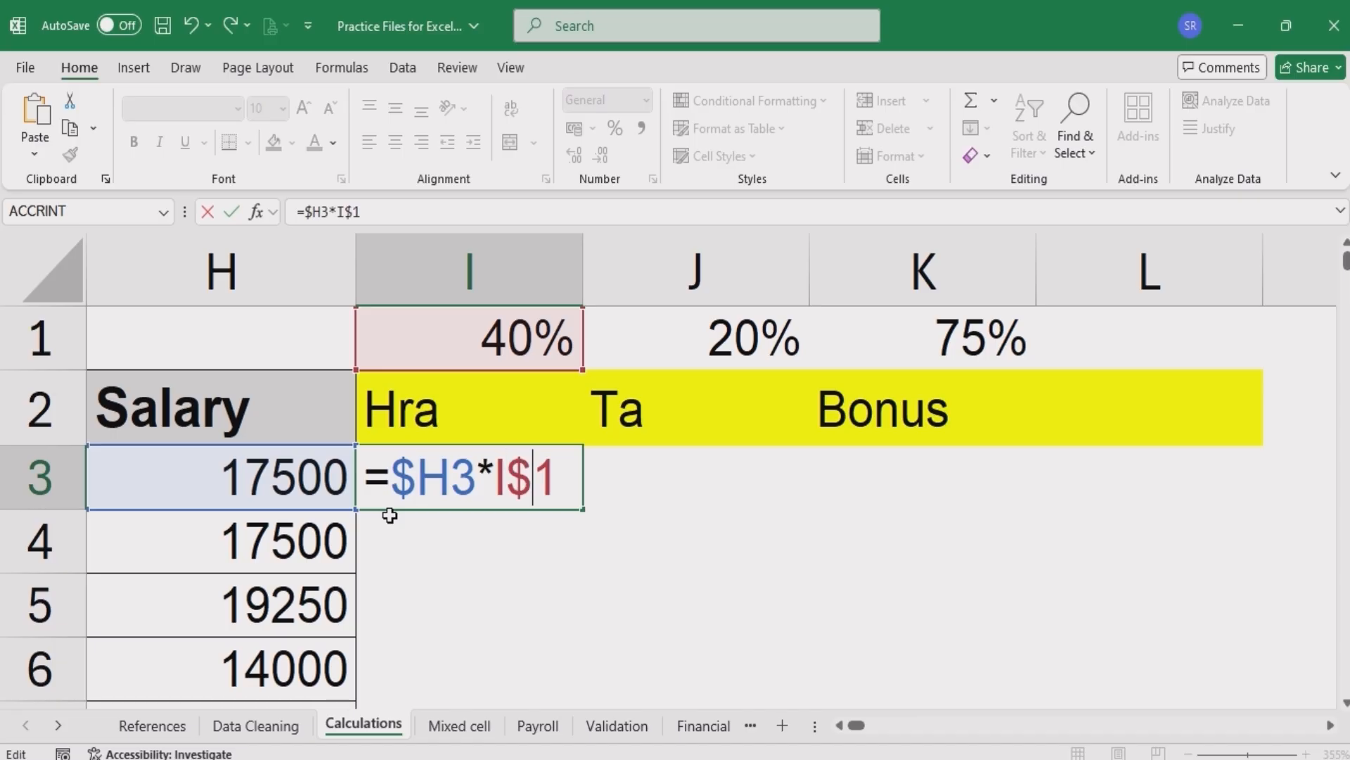
pyautogui.press('Return')
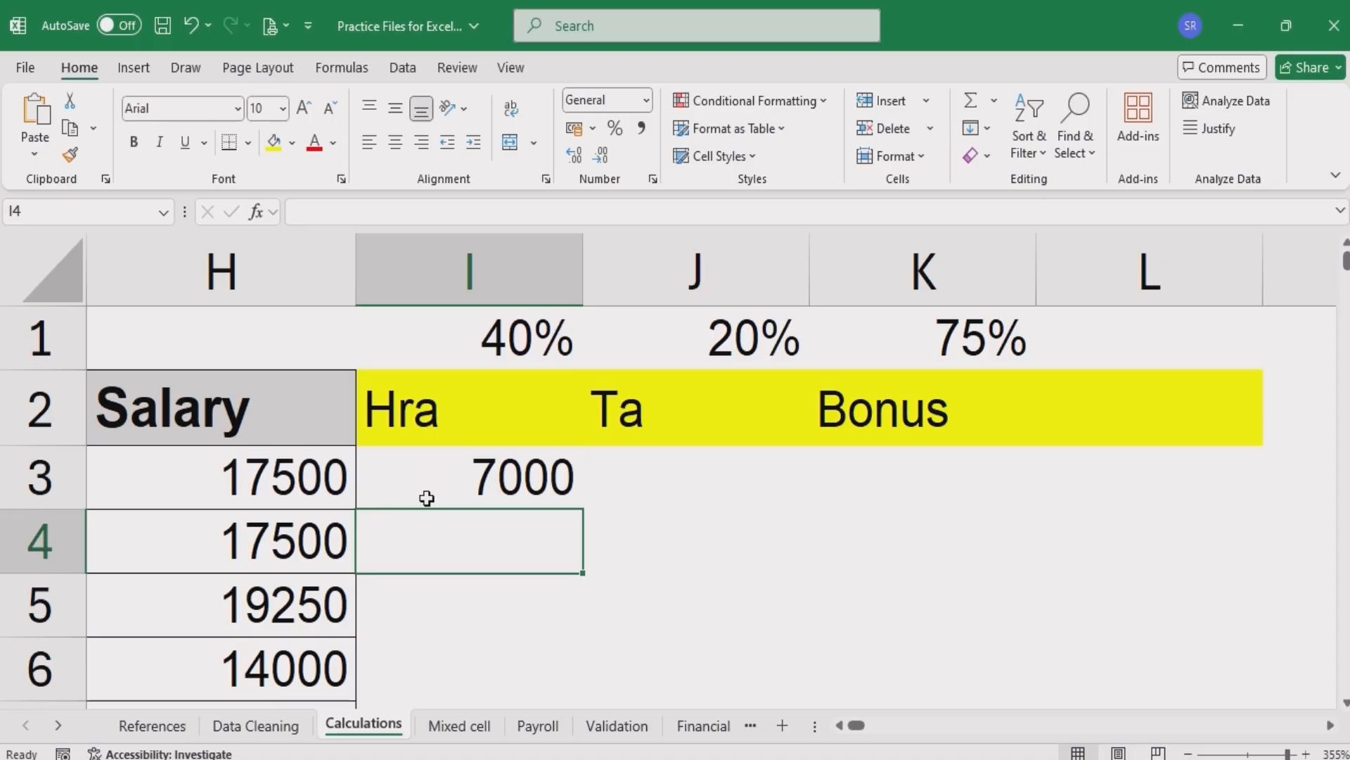
# - Copy the formula across to the Ta and Bonus columns and fill it down all rows
pyautogui.click(434, 479)
pyautogui.moveTo(587, 511); pyautogui.dragTo(939, 523)
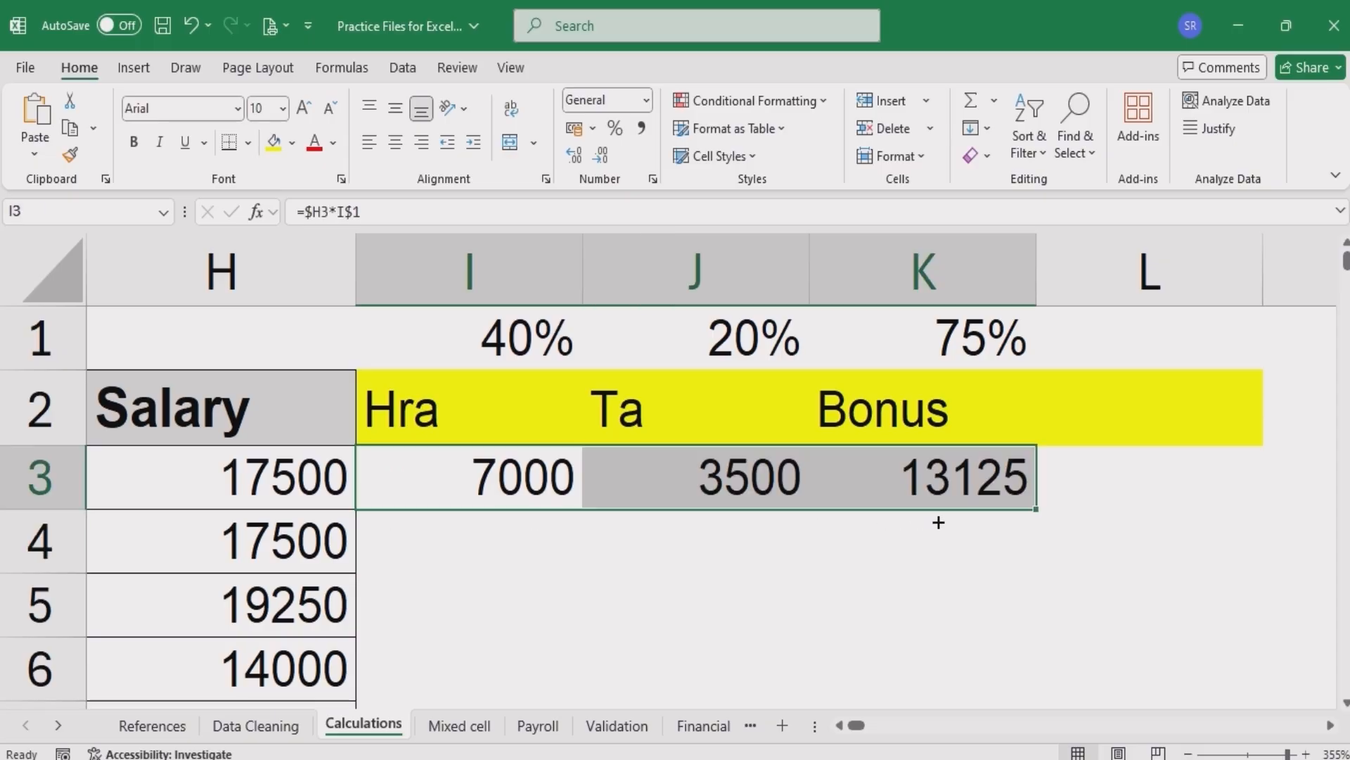
pyautogui.doubleClick(1037, 510)
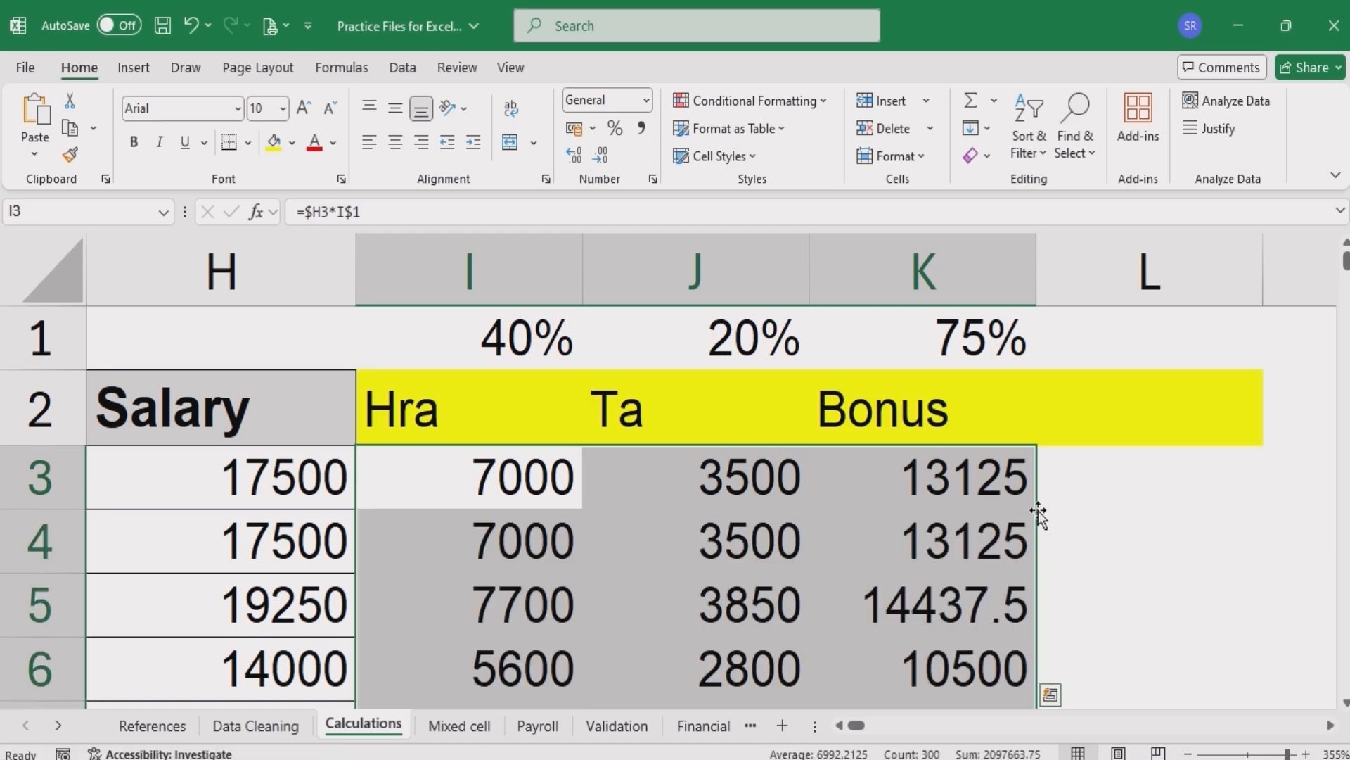
# - Show formulas in the sheet and autofit all column widths to inspect the copied mixed references
pyautogui.click(442, 479)
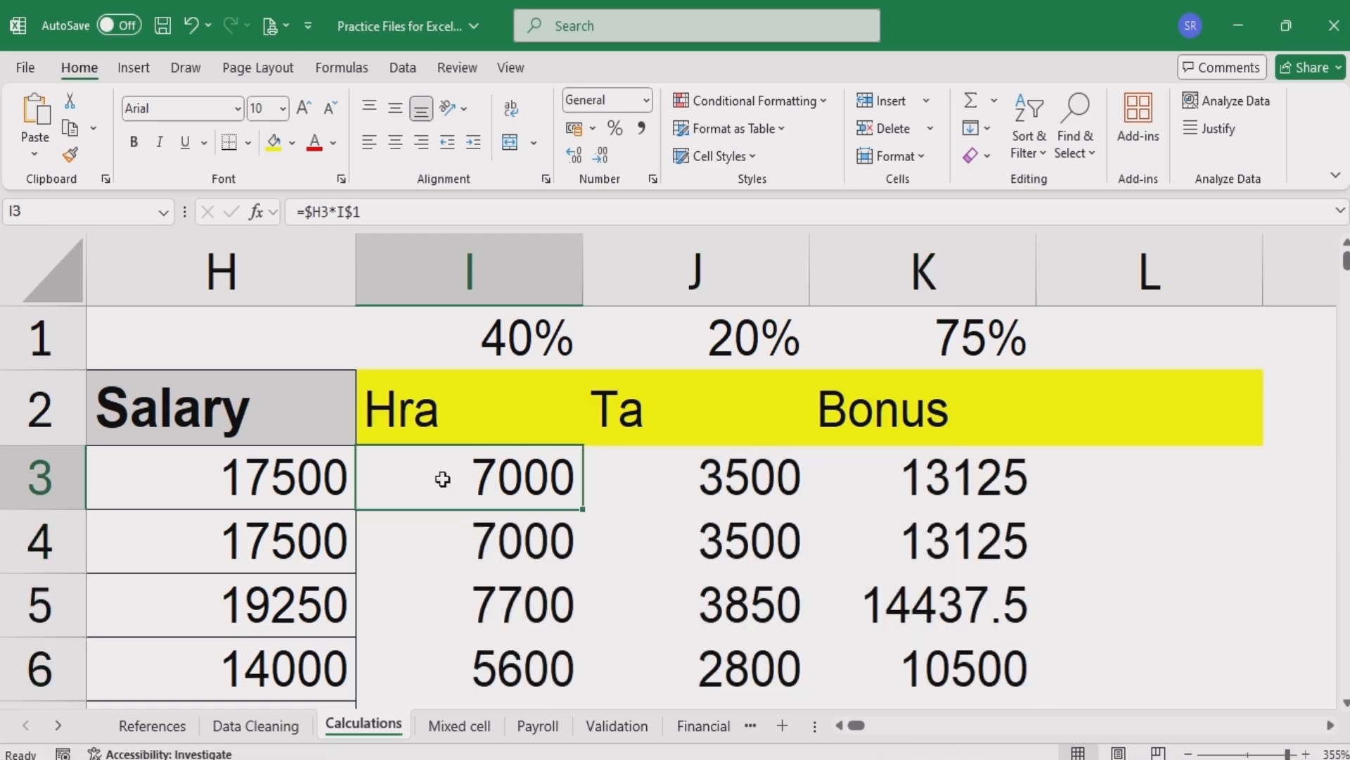
pyautogui.hotkey('ctrl', '`')
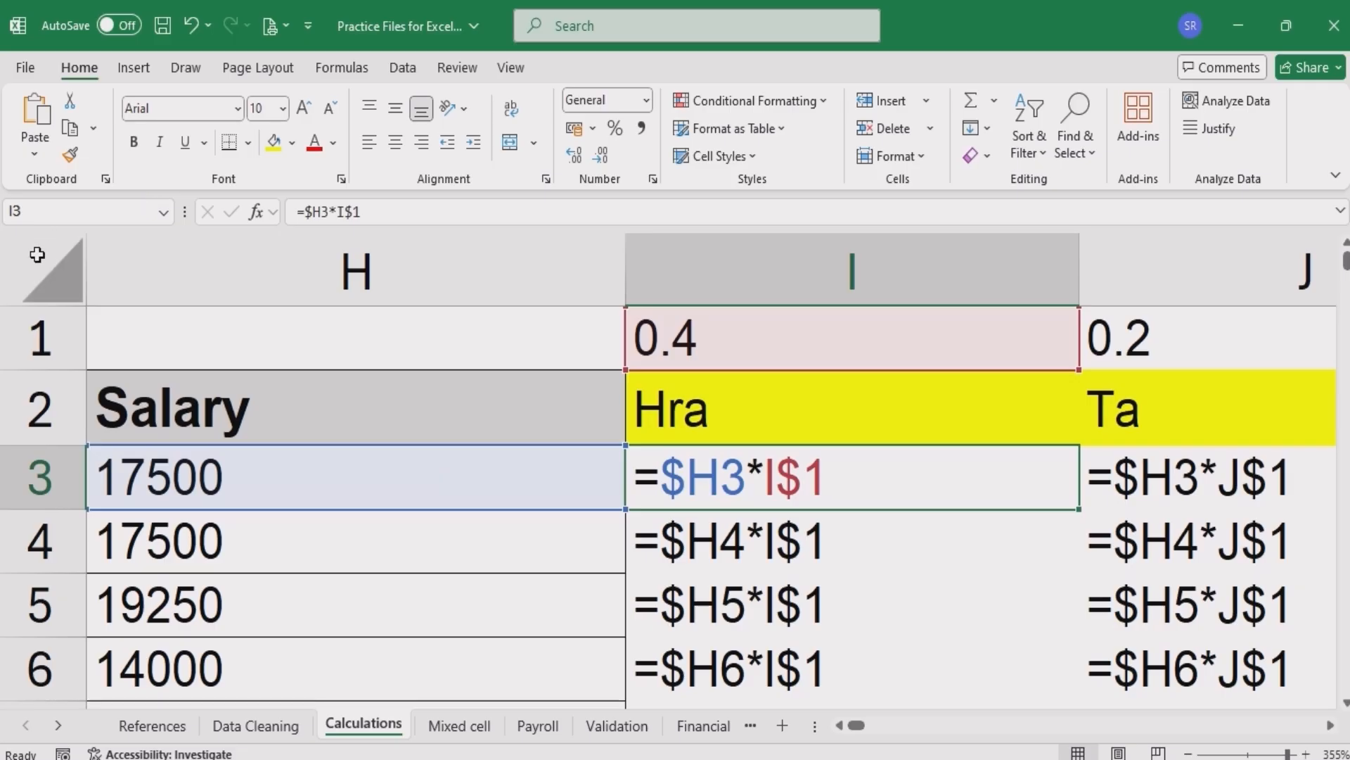
pyautogui.hotkey('ctrl', 'a')
pyautogui.click(627, 260)
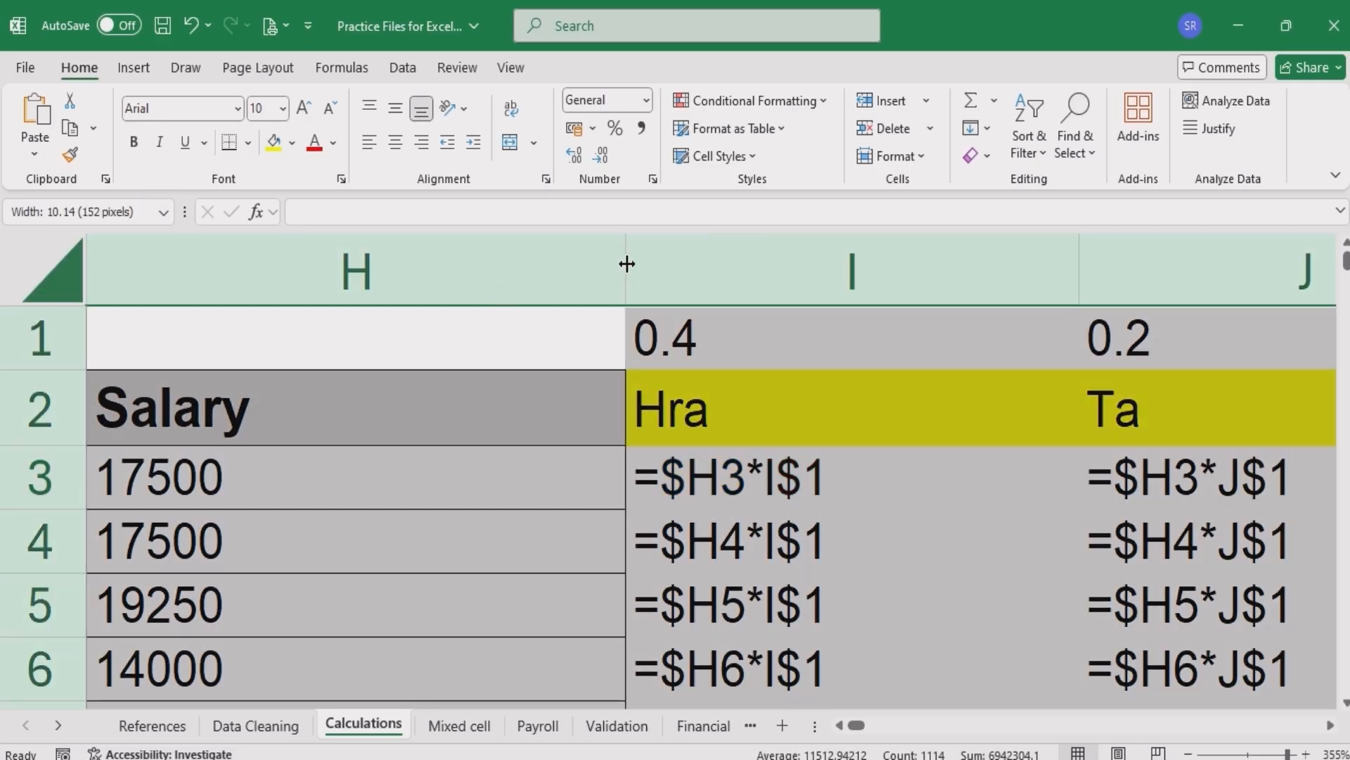
pyautogui.doubleClick(627, 260)
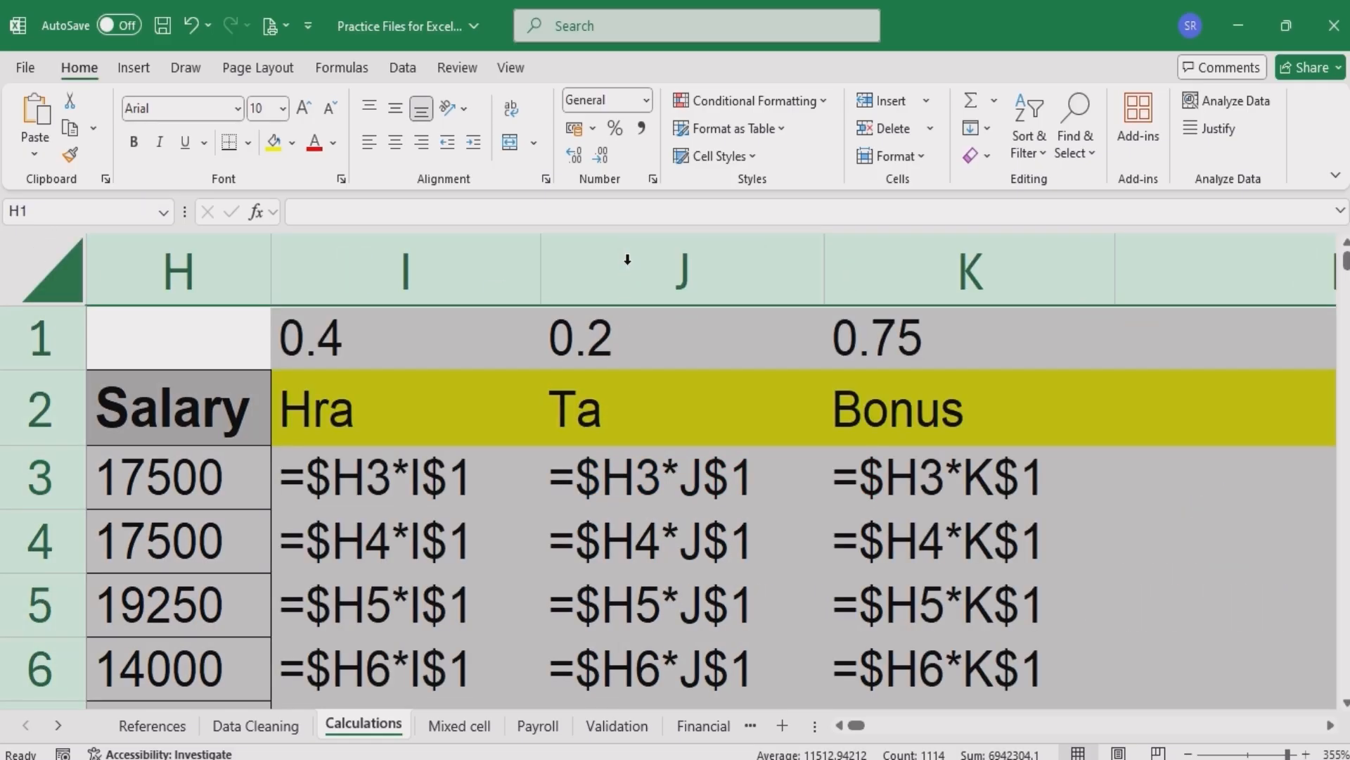
pyautogui.click(351, 498)
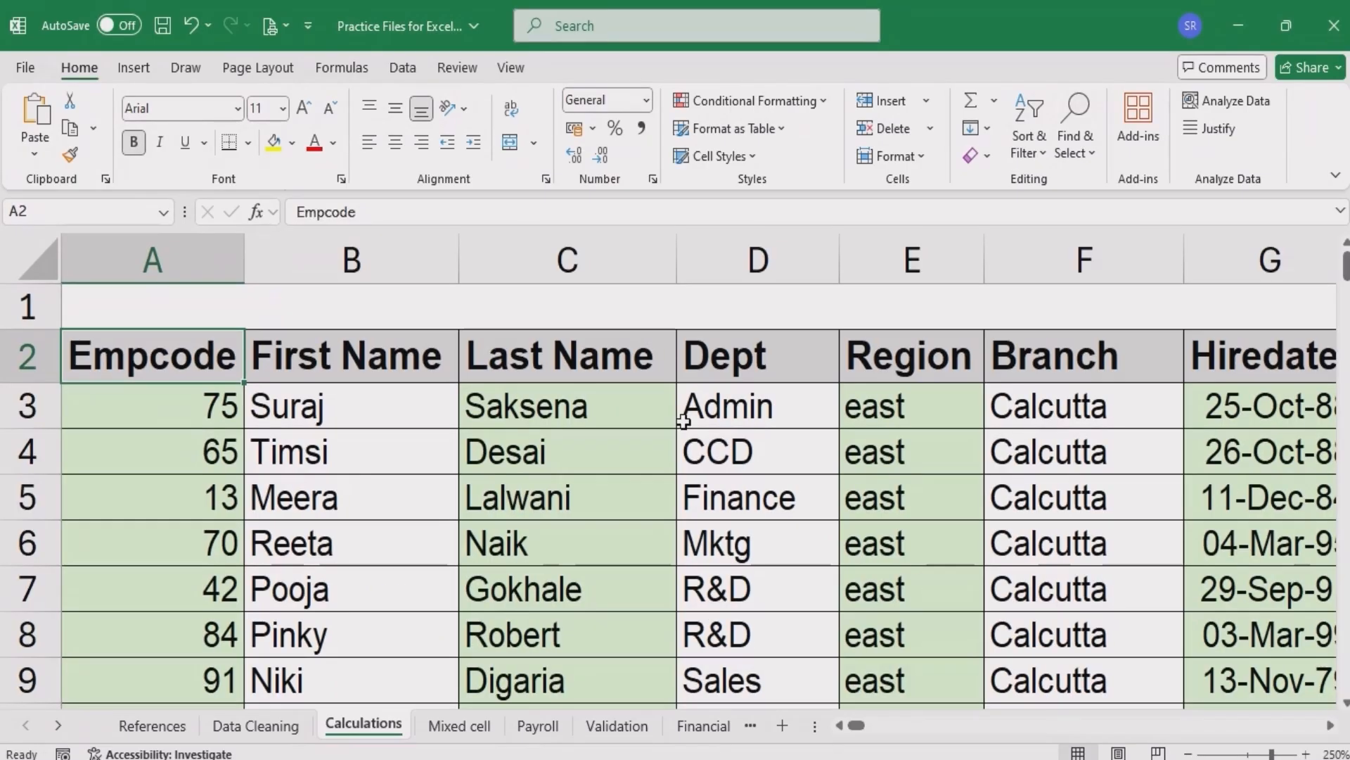
# - Turn on filters and filter the Dept column to show only Sales employees
pyautogui.scroll(-6, 683, 422)
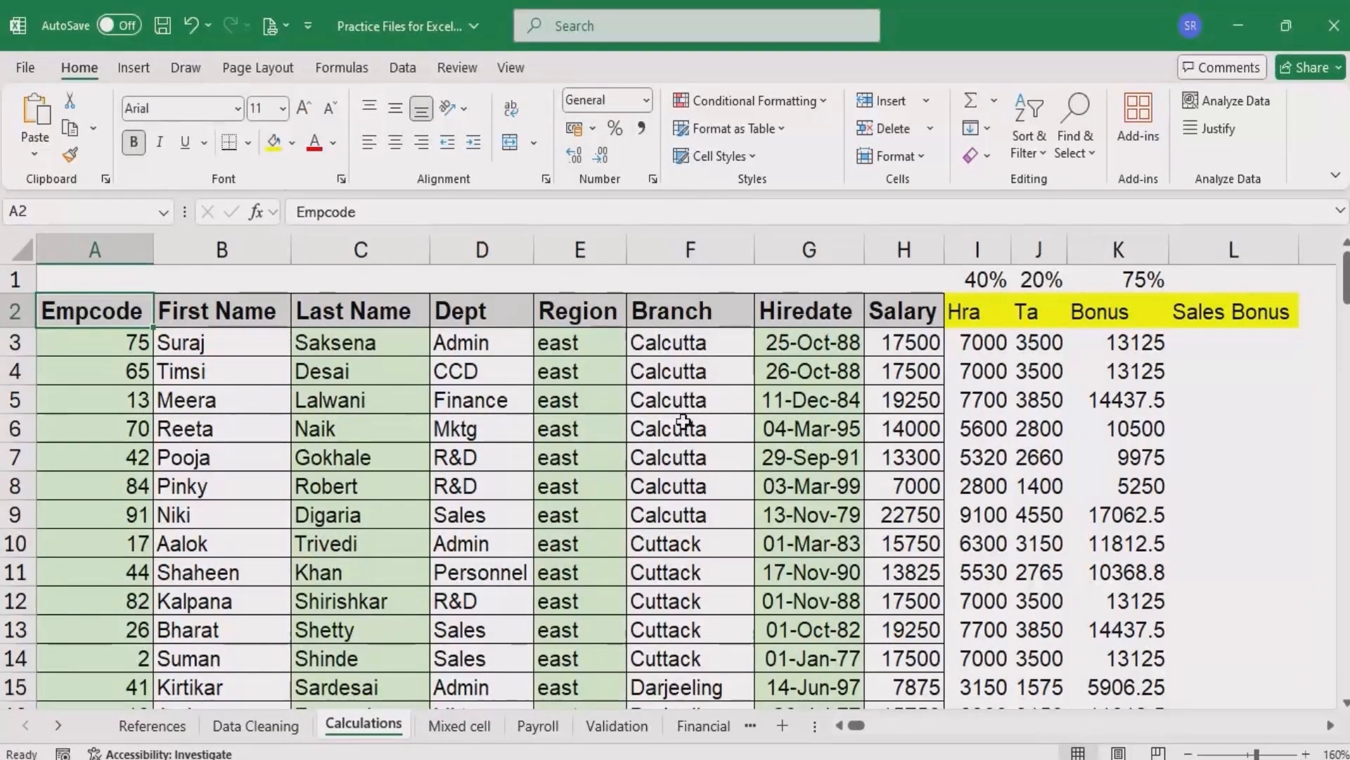
pyautogui.hotkey('ctrl', 'shift', 'l')
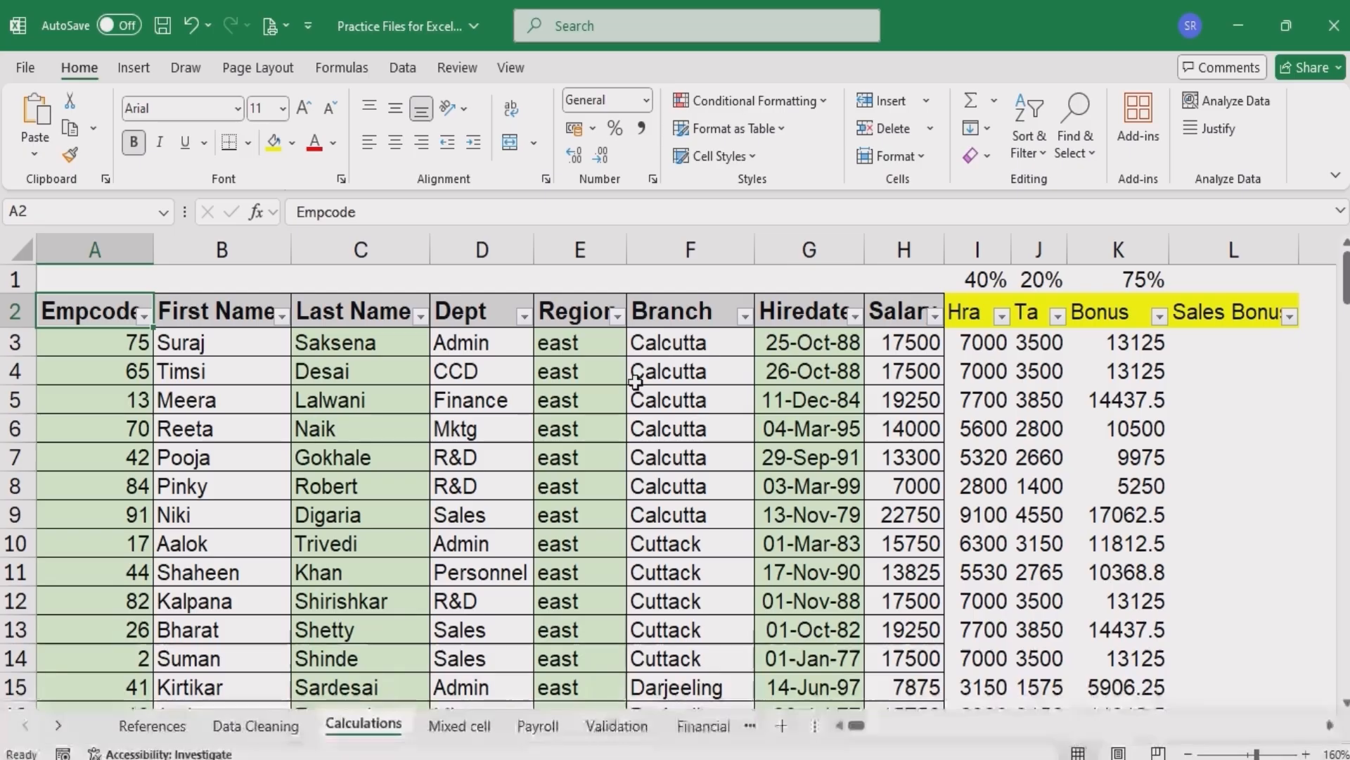
pyautogui.click(525, 318)
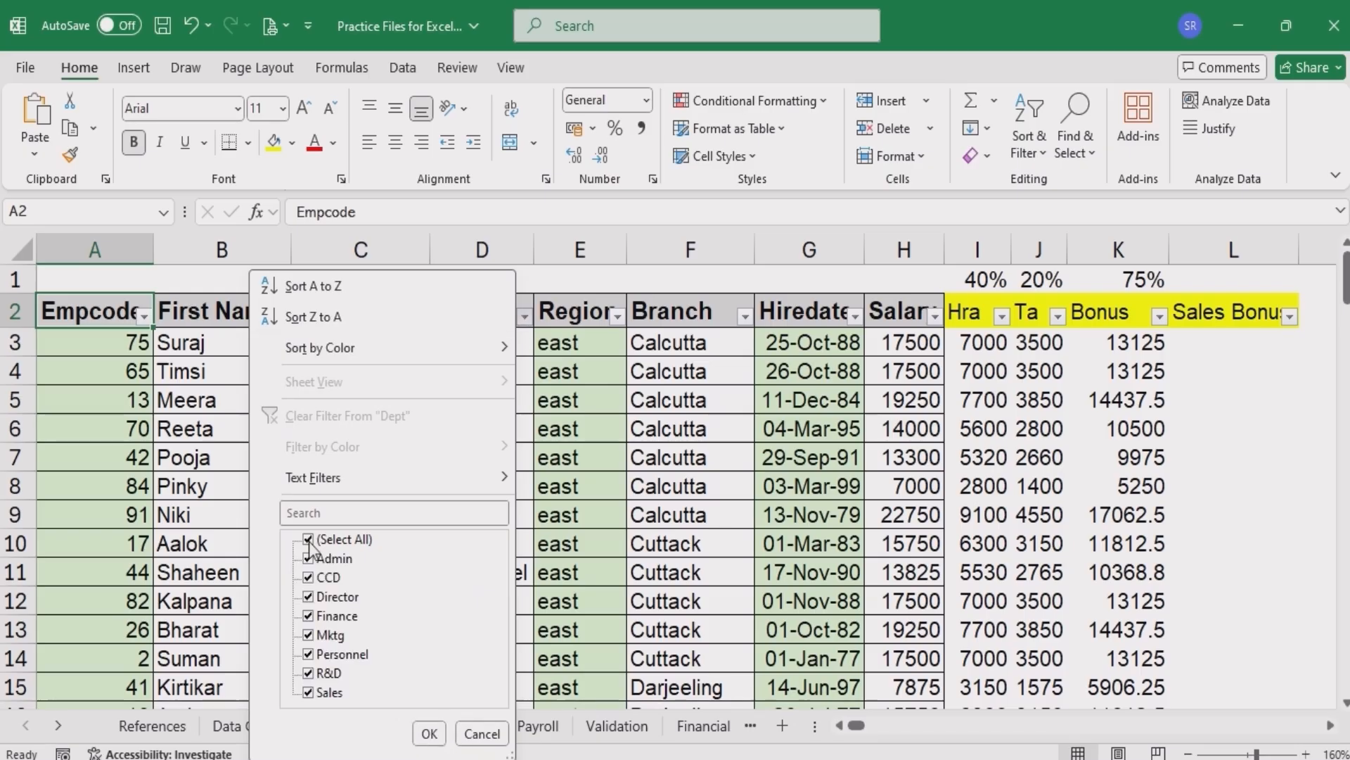
pyautogui.click(309, 539)
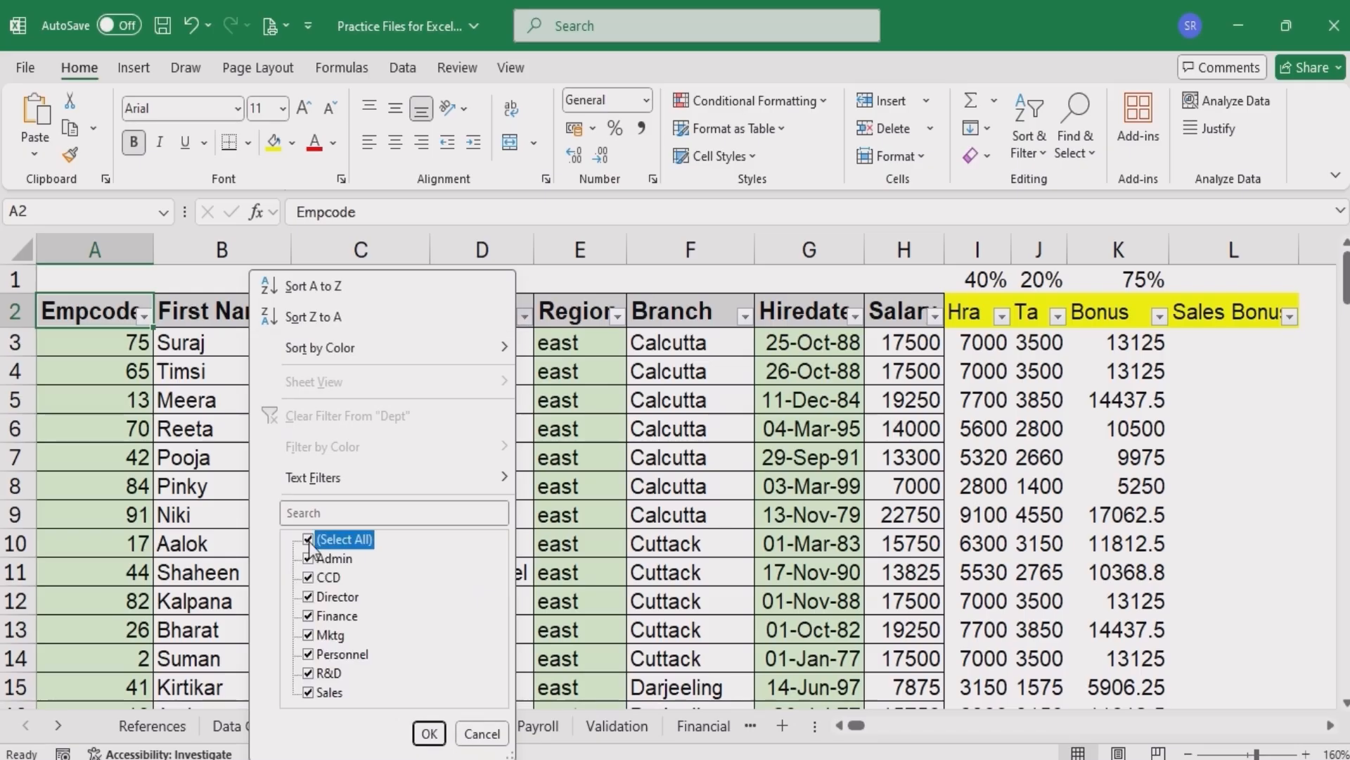
pyautogui.click(308, 692)
pyautogui.click(427, 735)
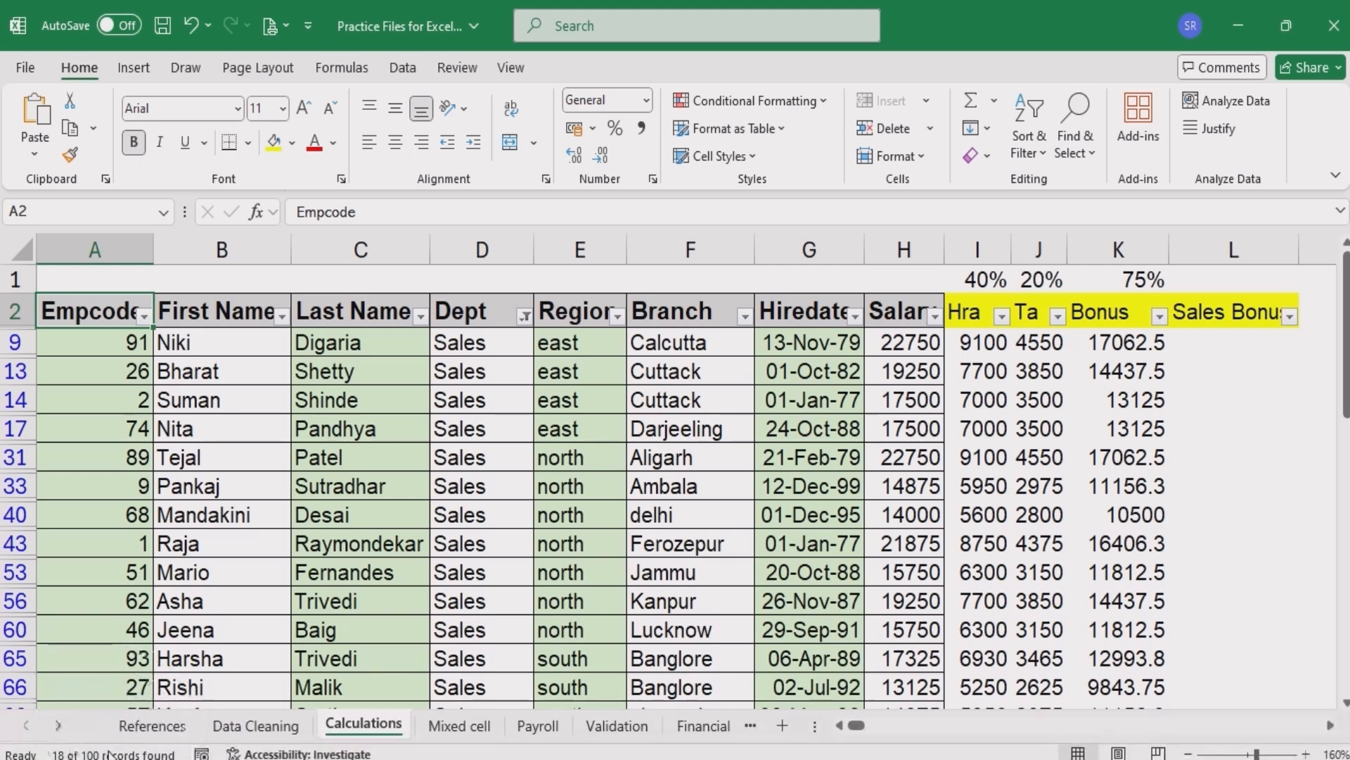
# - Enter 10000 as the Sales Bonus for the first Sales row and fill it down the visible filtered rows
pyautogui.click(644, 431)
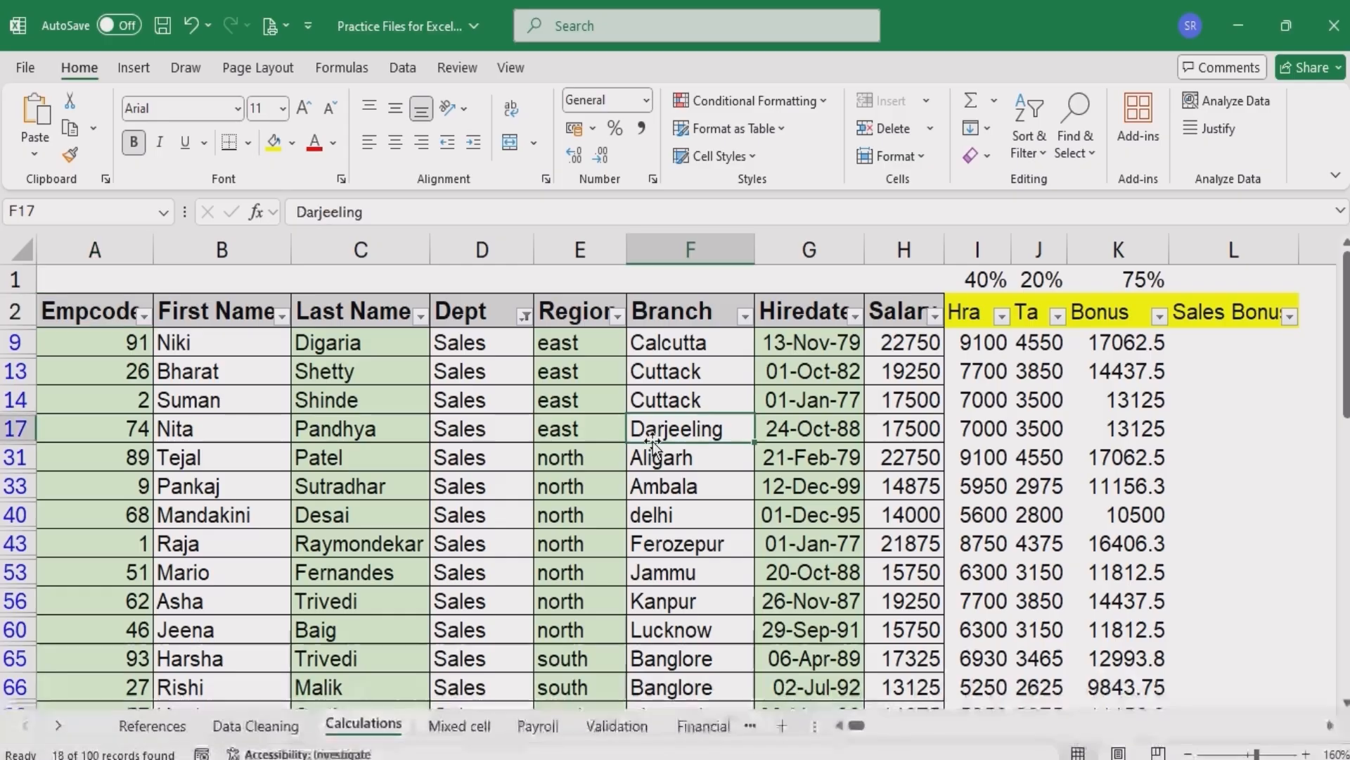
pyautogui.click(1239, 337)
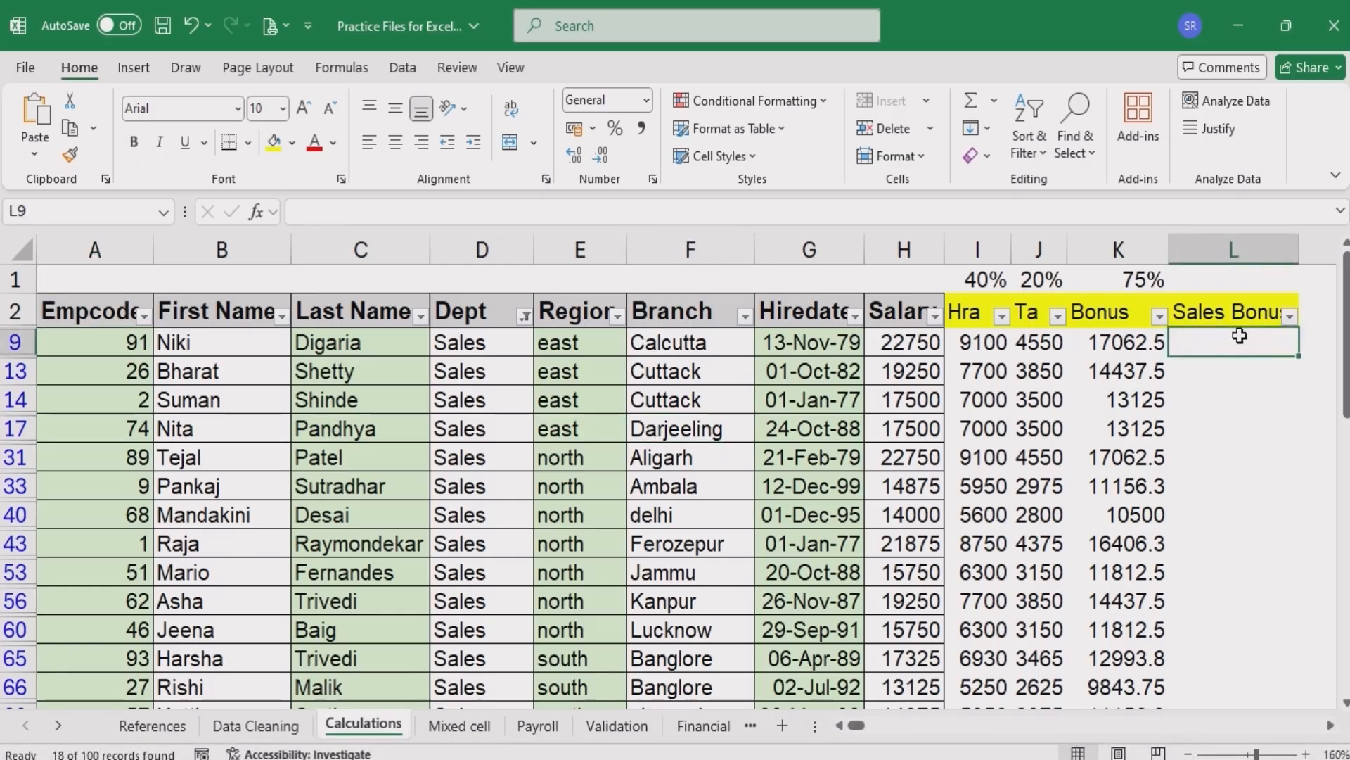
pyautogui.write('1')
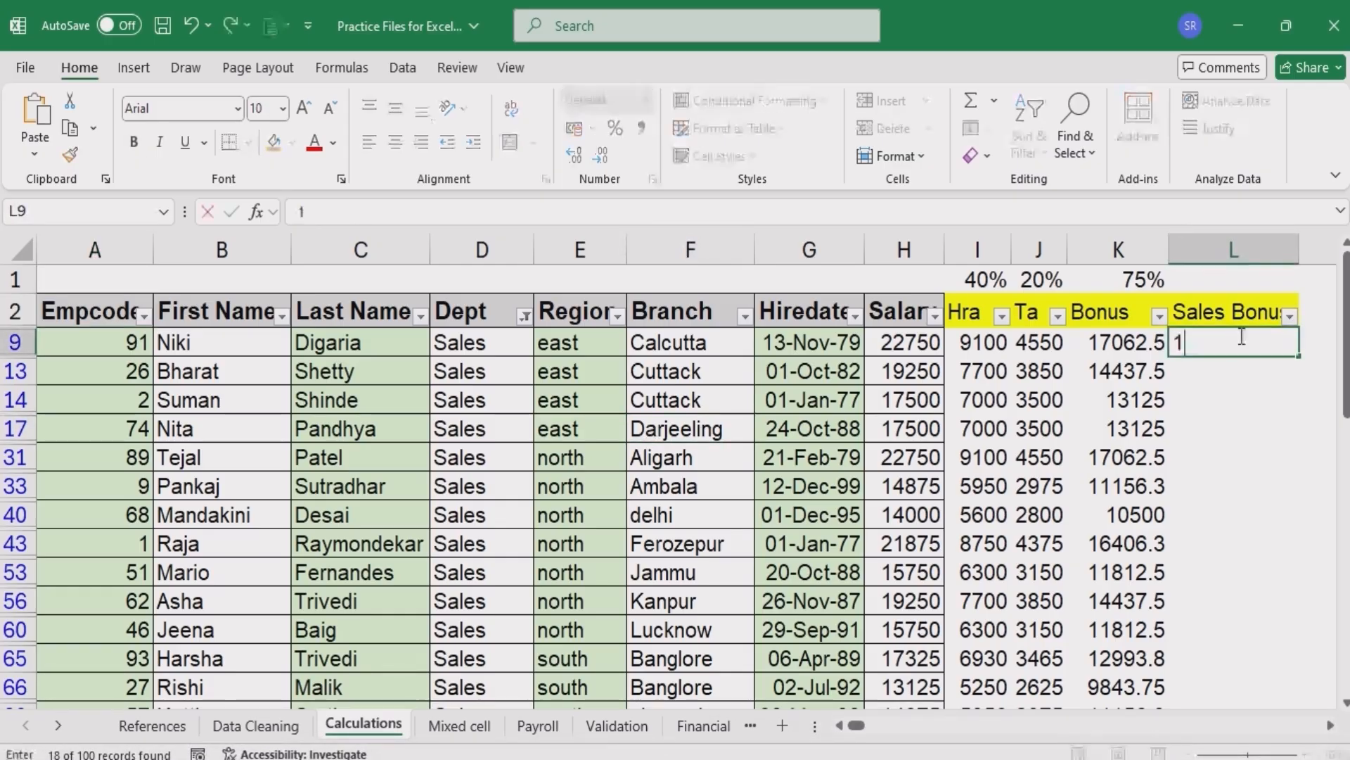
pyautogui.write('0000')
pyautogui.press('Return')
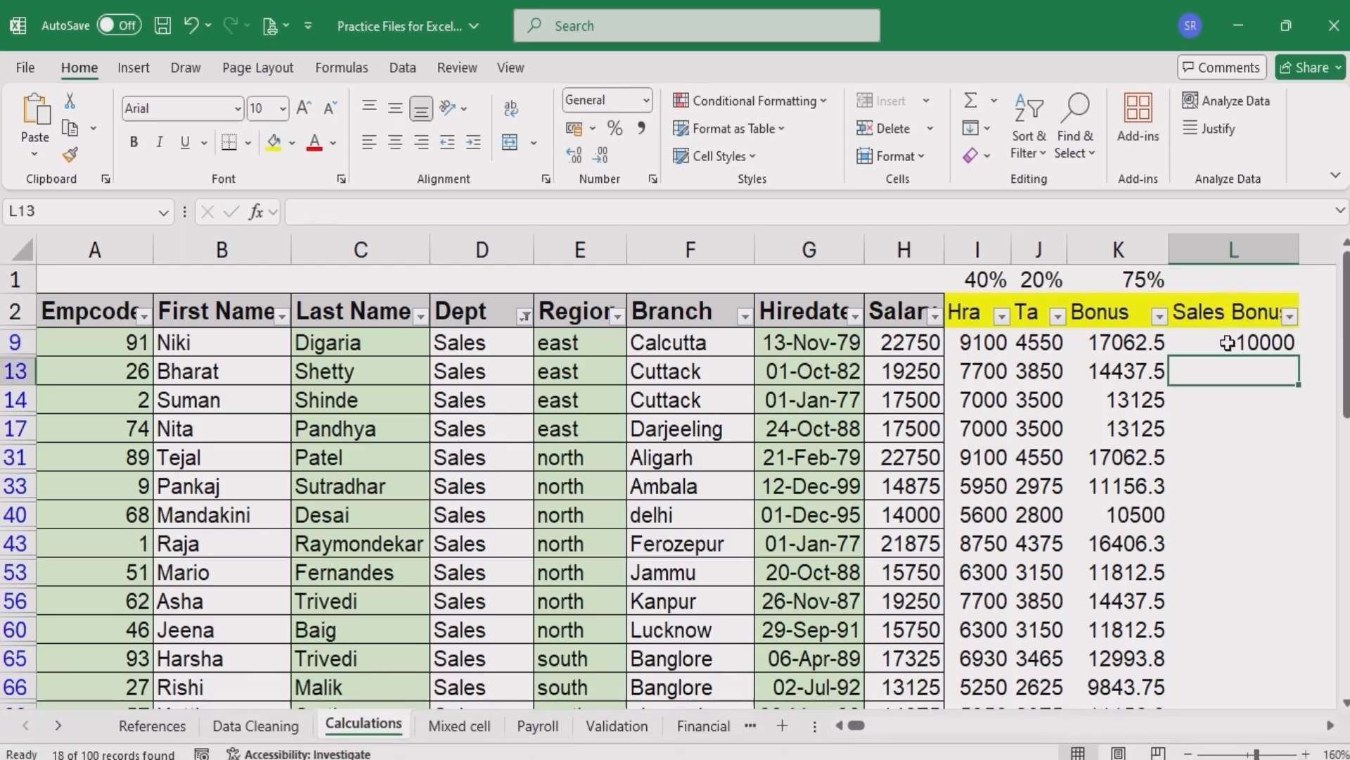
pyautogui.click(1238, 339)
pyautogui.doubleClick(1299, 356)
pyautogui.click(1252, 342)
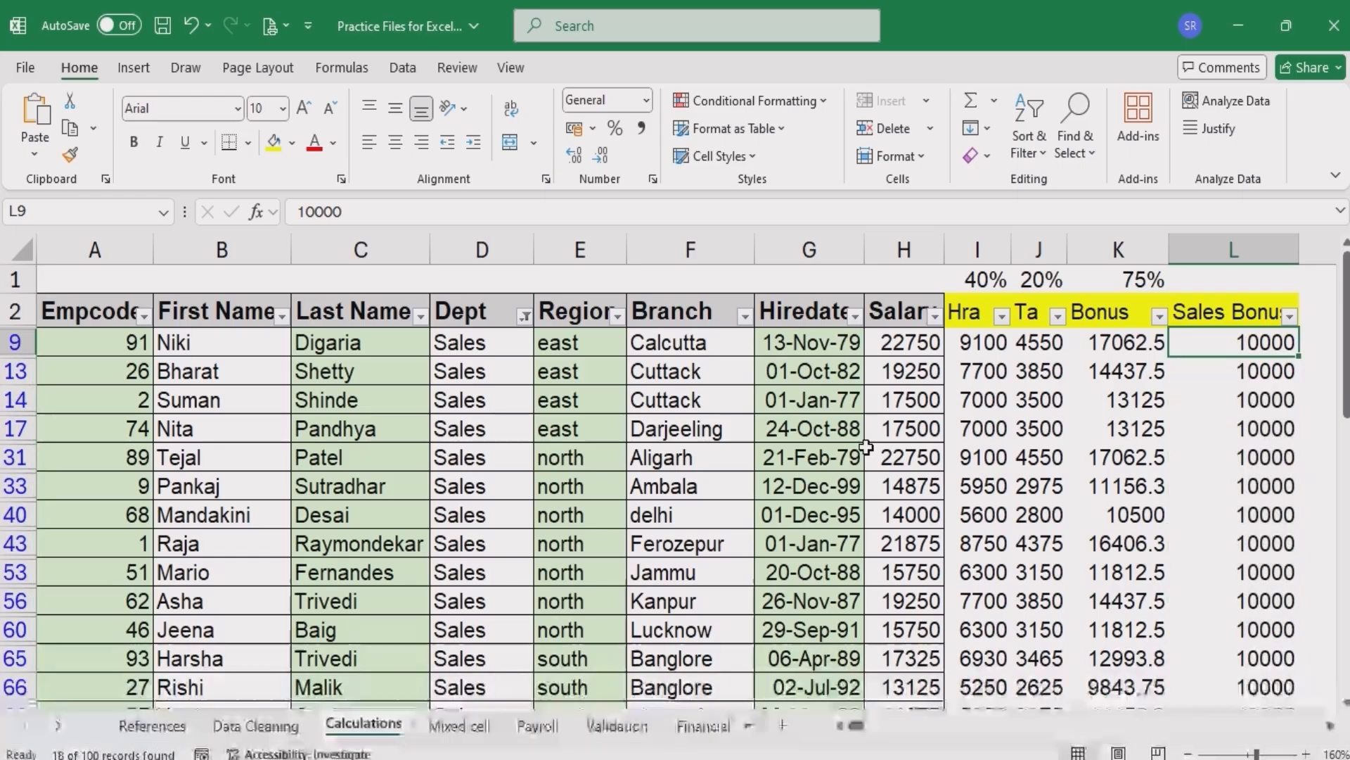
# - Undo the last change to the first row's Dept cell
pyautogui.keyDown('ctrl'); pyautogui.scroll(-1, 866, 447); pyautogui.keyUp('ctrl')
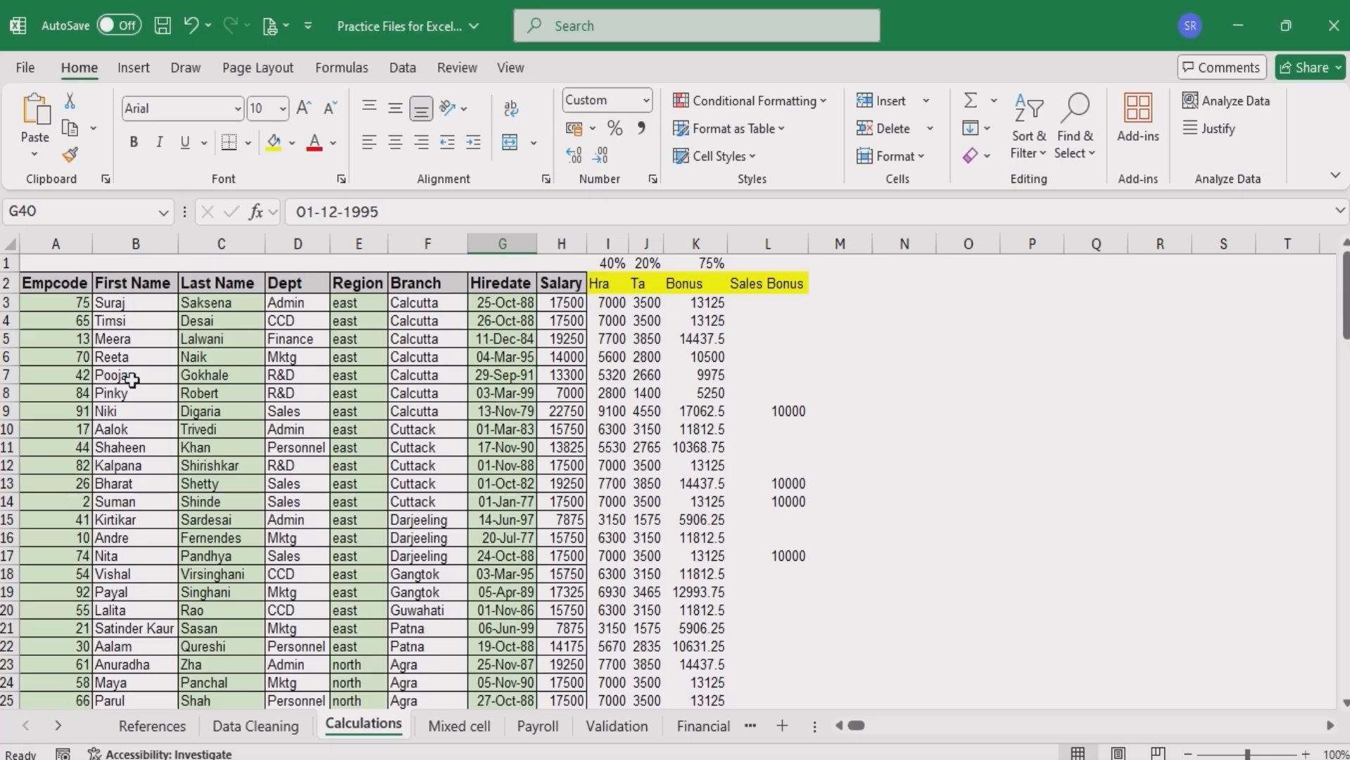
pyautogui.click(5, 411)
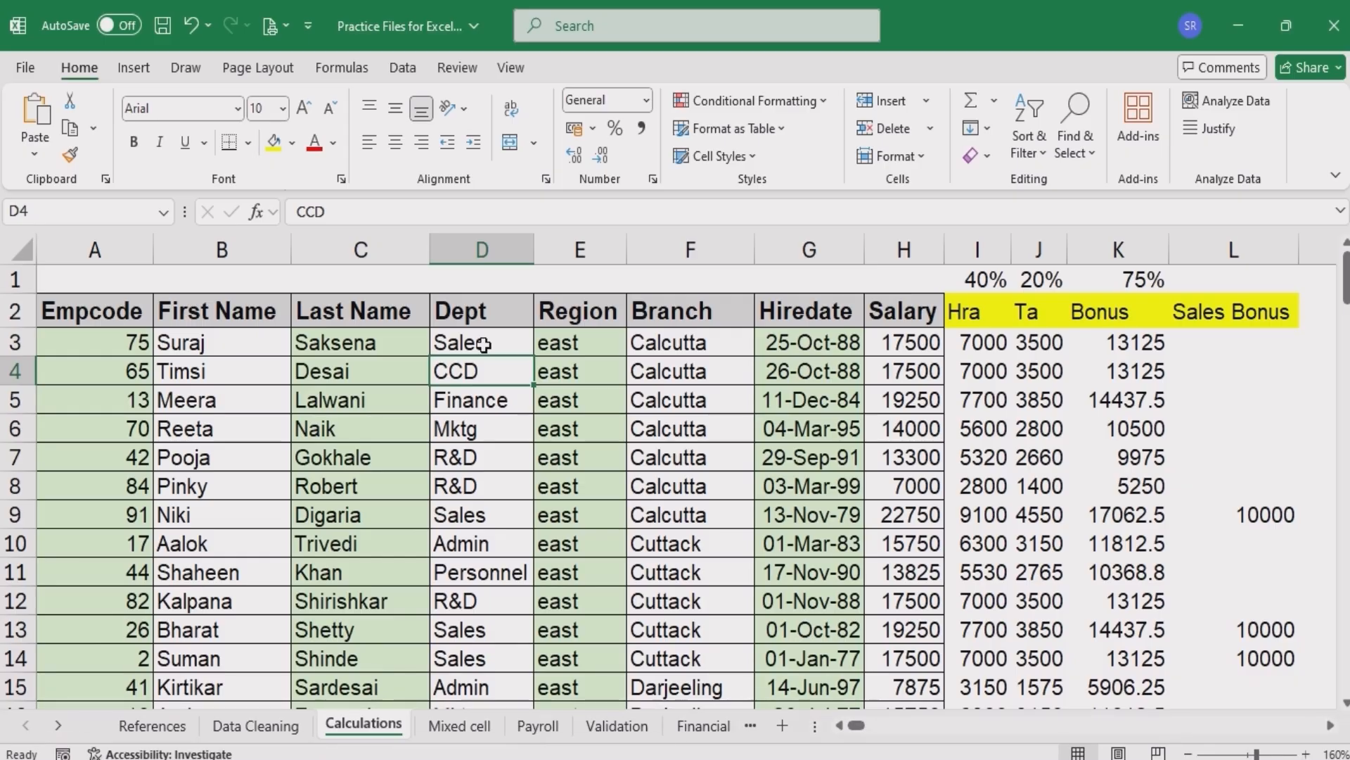
pyautogui.hotkey('ctrl', 'z')
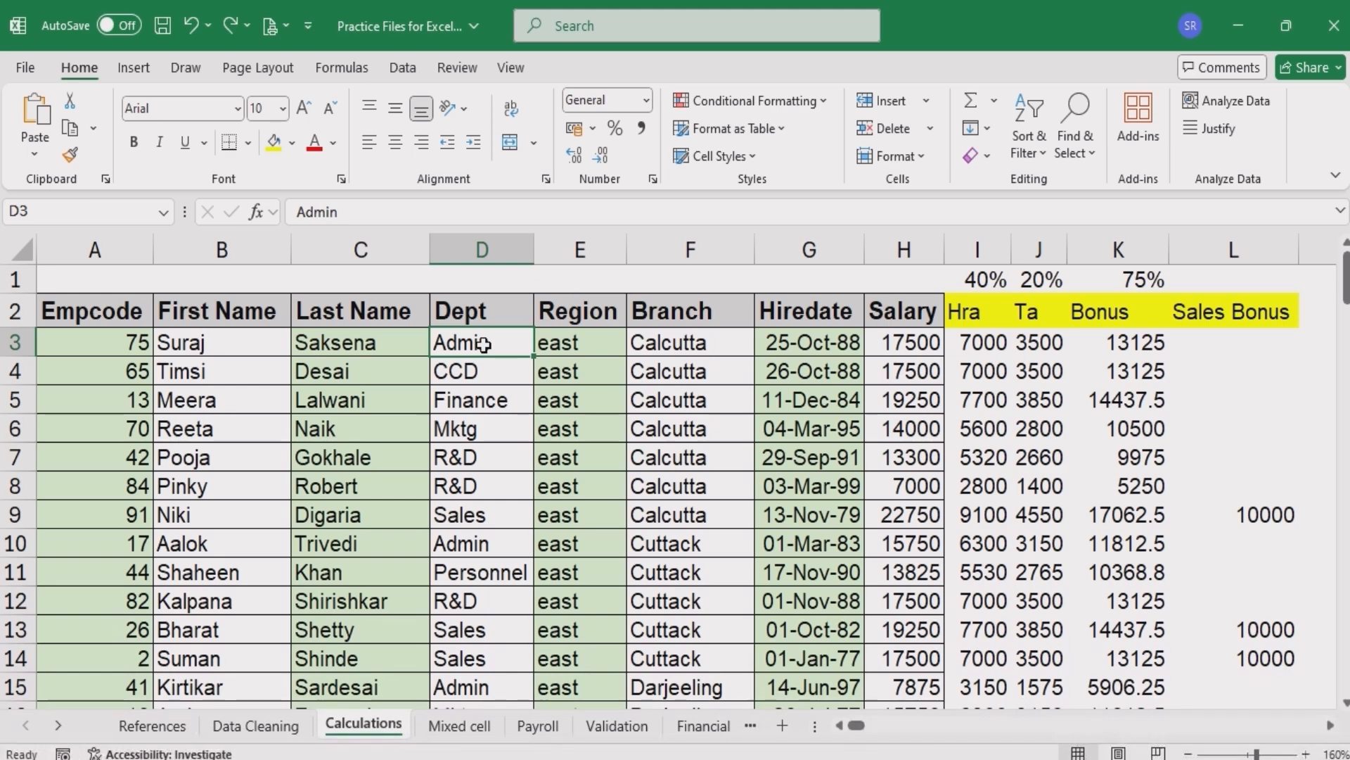
# - Select the Sales Bonus cells from row 3 down to row 9 to examine which rows received the bonus
pyautogui.press('Up')
pyautogui.press('Right')
pyautogui.press('Right')
pyautogui.press('Right')
pyautogui.press('Right')
pyautogui.press('Right')
pyautogui.press('Right')
pyautogui.press('Right')
pyautogui.press('Right')
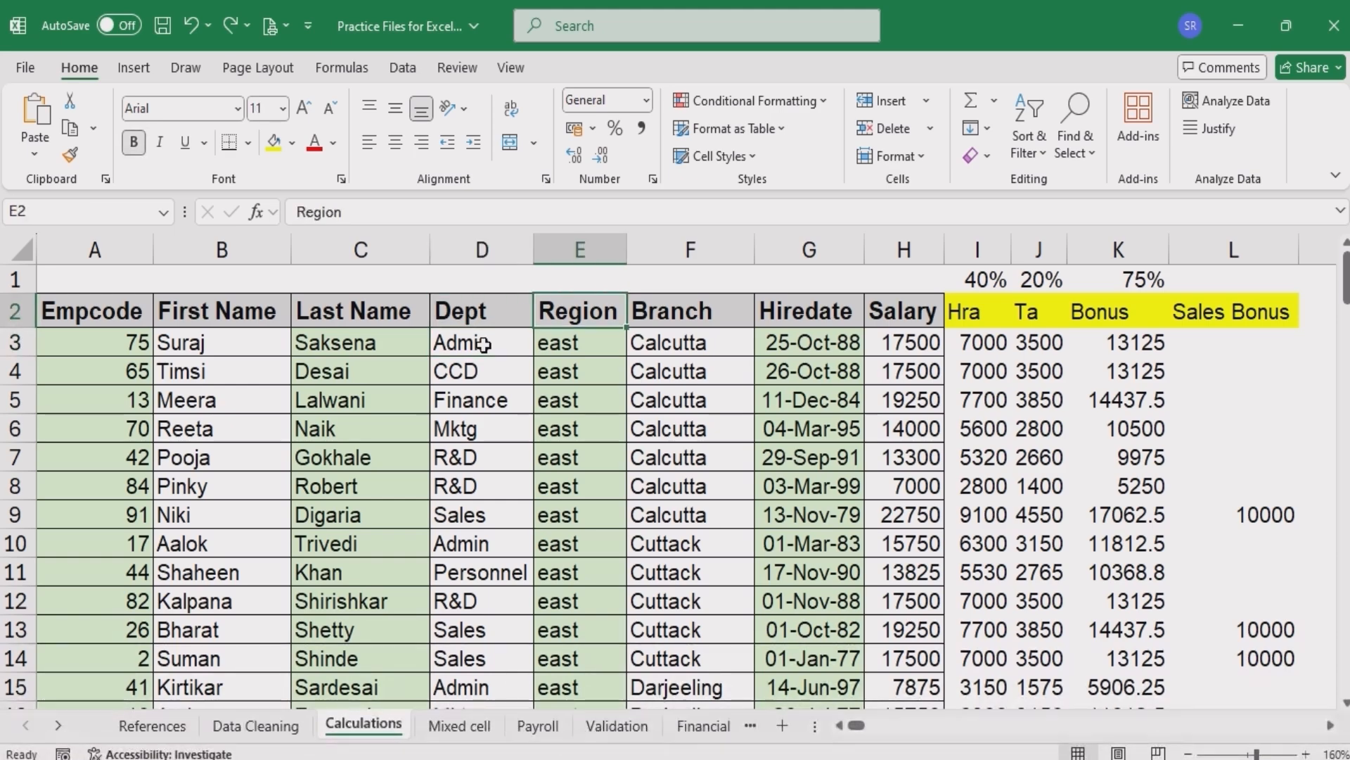
pyautogui.press('Down')
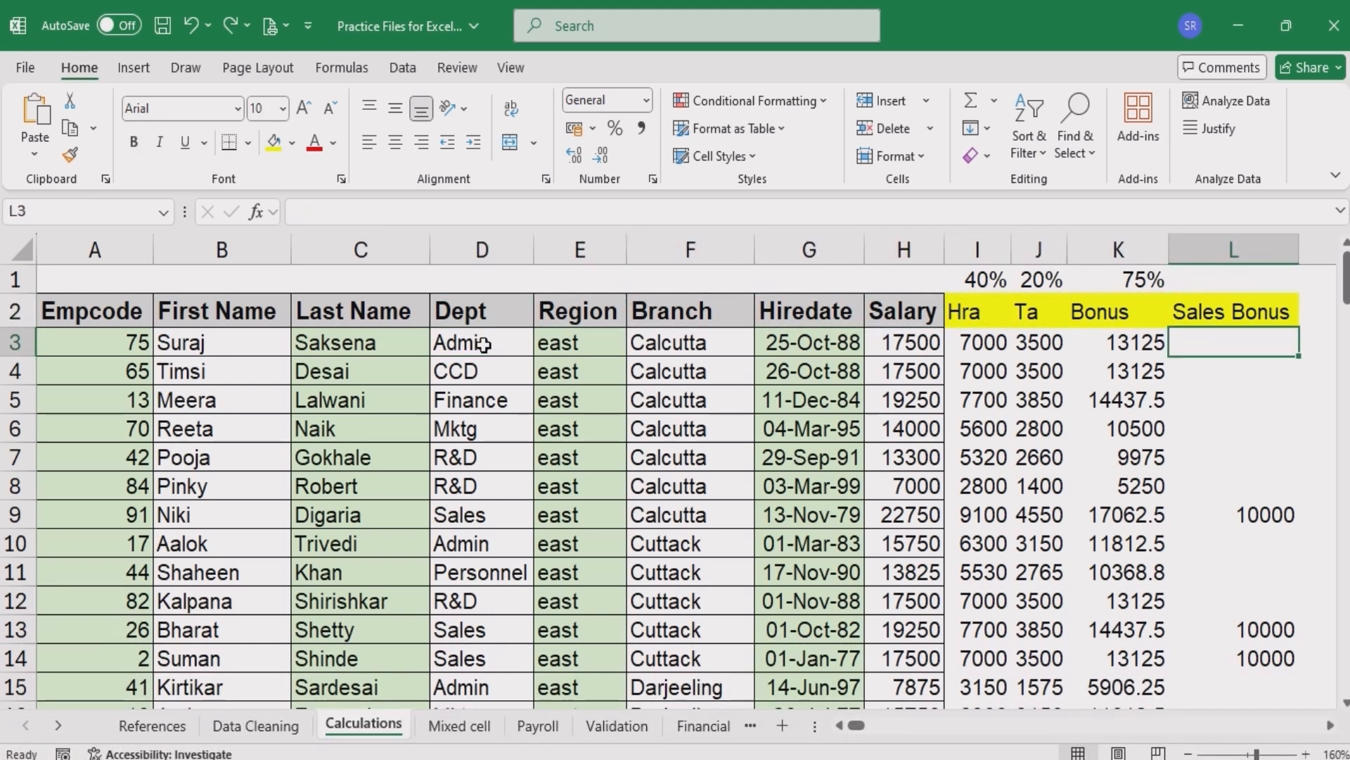
pyautogui.hotkey('shift', 'Down')
pyautogui.hotkey('shift', 'Down')
pyautogui.hotkey('shift', 'Down')
pyautogui.hotkey('shift', 'Down')
pyautogui.hotkey('shift', 'Down')
pyautogui.hotkey('shift', 'Down')
pyautogui.hotkey('shift', 'Down')
pyautogui.hotkey('shift', 'Down')
pyautogui.hotkey('shift', 'Down')
pyautogui.hotkey('shift', 'Down')
pyautogui.hotkey('shift', 'Down')
pyautogui.hotkey('shift', 'Down')
pyautogui.hotkey('shift', 'Down')
pyautogui.hotkey('shift', 'Down')
pyautogui.hotkey('shift', 'Down')
pyautogui.hotkey('shift', 'Down')
pyautogui.hotkey('shift', 'Down')
pyautogui.hotkey('shift', 'Down')
pyautogui.hotkey('shift', 'Down')
pyautogui.hotkey('shift', 'Down')
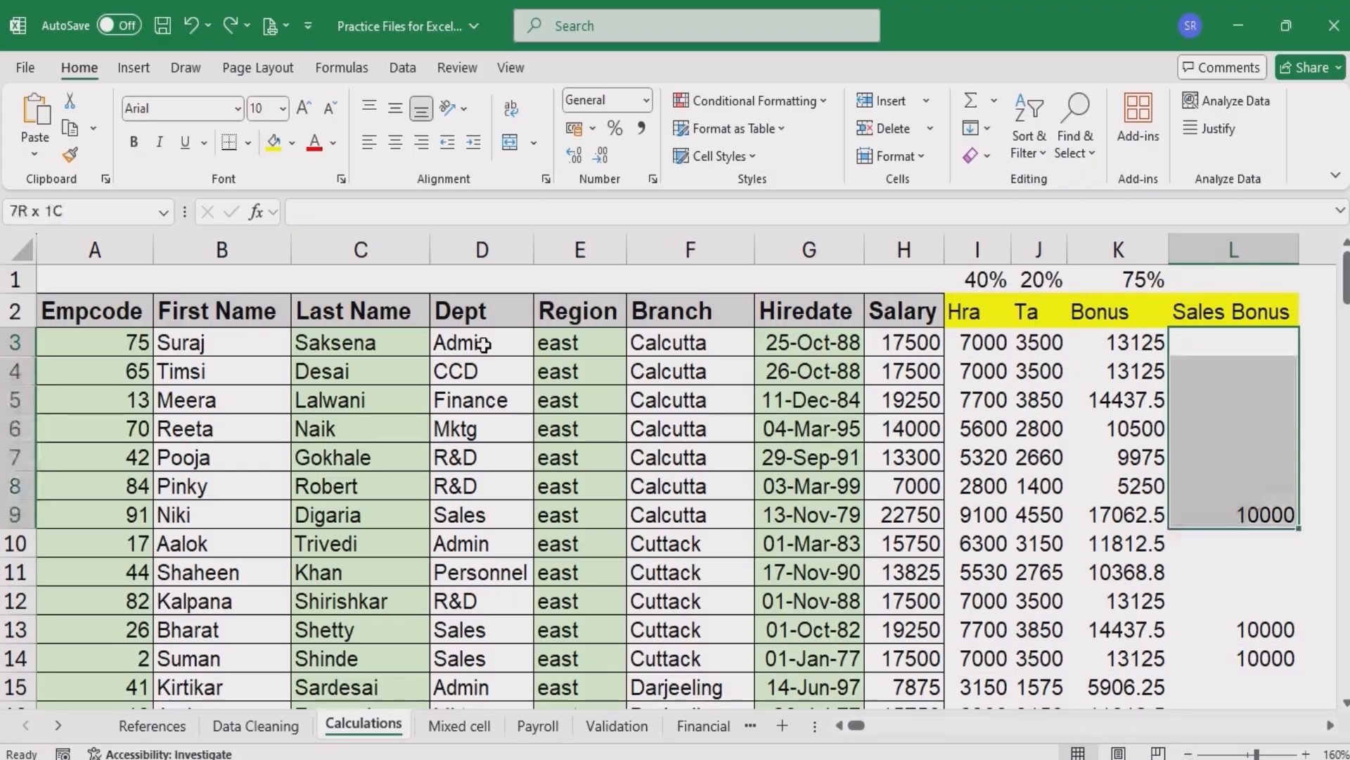
pyautogui.hotkey('shift', 'Down')
pyautogui.hotkey('shift', 'Down')
pyautogui.hotkey('shift', 'Down')
pyautogui.hotkey('shift', 'Down')
pyautogui.hotkey('shift', 'Down')
pyautogui.hotkey('shift', 'Down')
pyautogui.hotkey('shift', 'Down')
pyautogui.hotkey('shift', 'Down')
pyautogui.hotkey('shift', 'Down')
pyautogui.hotkey('shift', 'Down')
pyautogui.hotkey('shift', 'Down')
pyautogui.hotkey('shift', 'Down')
pyautogui.hotkey('shift', 'Down')
pyautogui.hotkey('shift', 'Down')
pyautogui.hotkey('shift', 'Down')
pyautogui.hotkey('shift', 'Down')
pyautogui.hotkey('shift', 'Down')
pyautogui.hotkey('shift', 'Down')
pyautogui.hotkey('shift', 'Down')
pyautogui.hotkey('shift', 'Down')
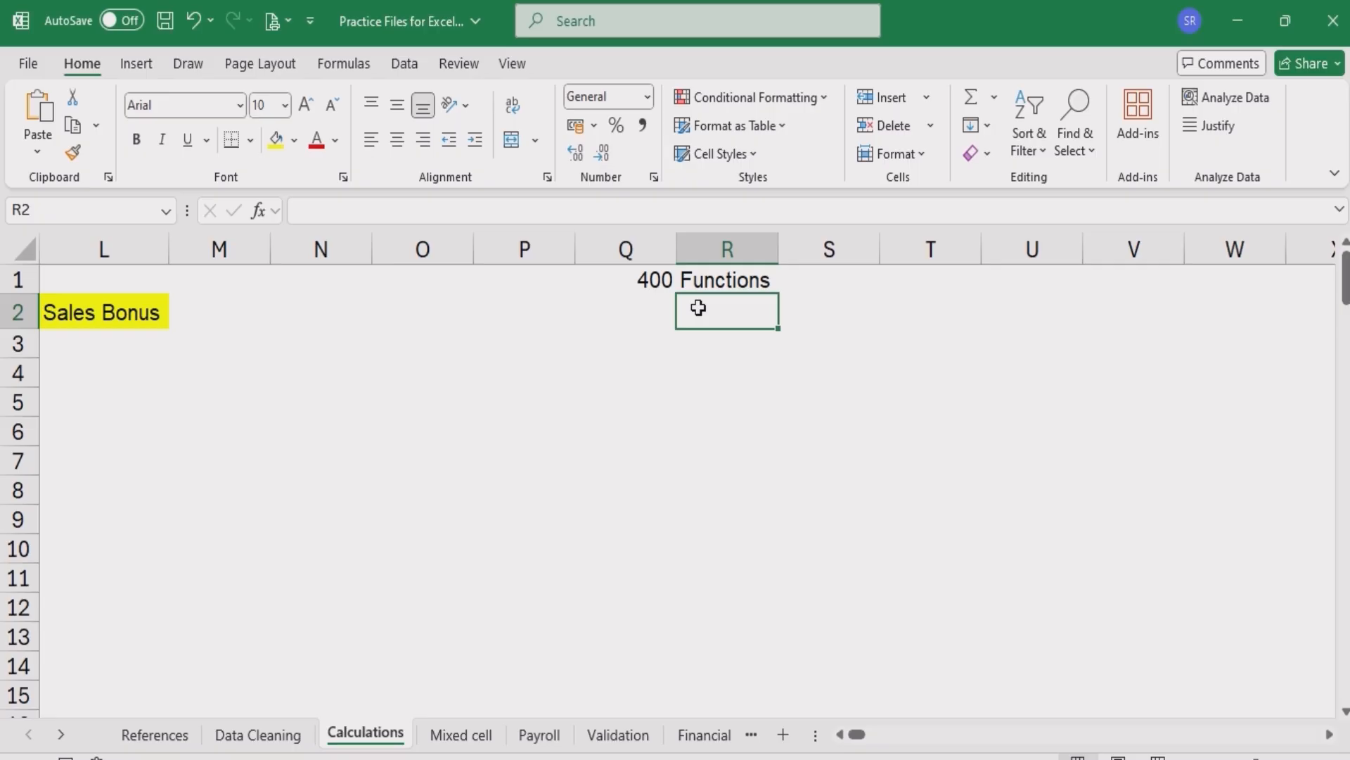
# - Open the Insert Function dialog and browse the All and Financial function categories
pyautogui.click(699, 378)
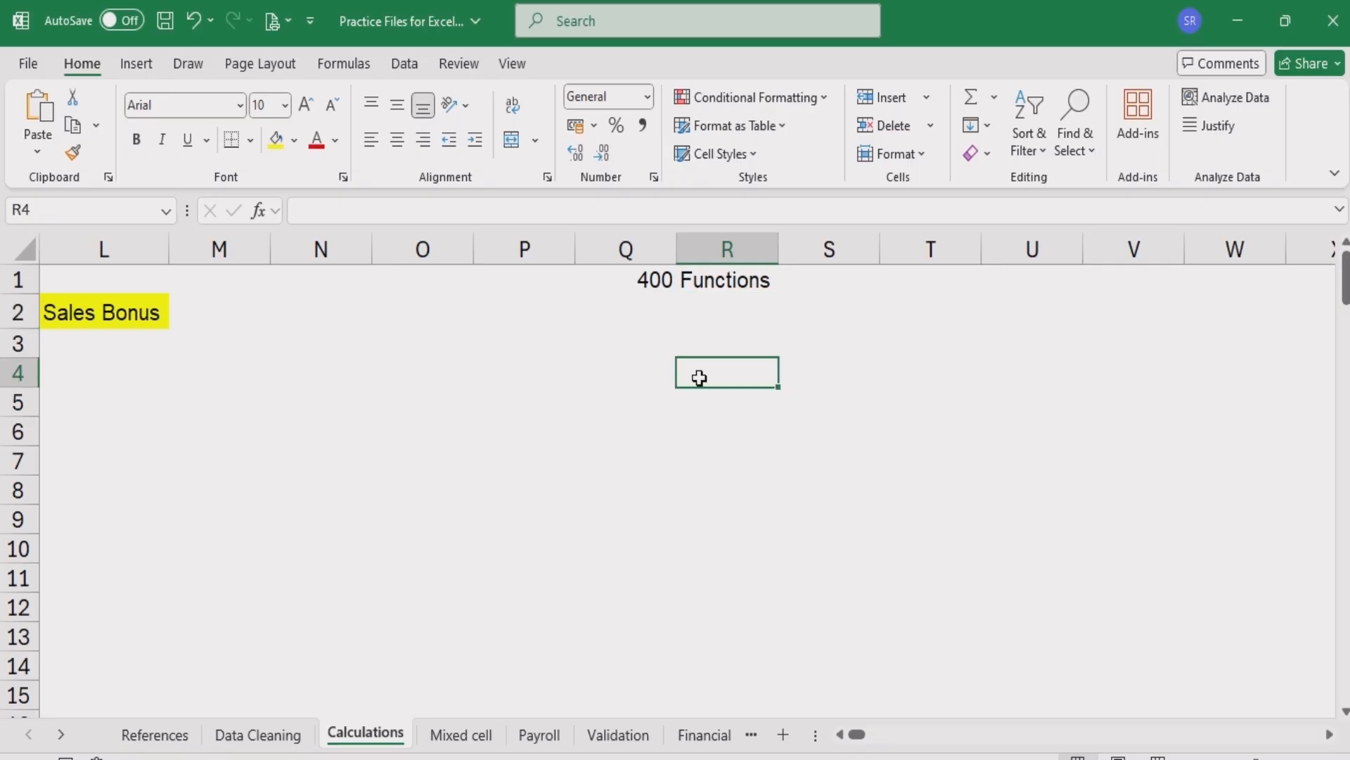
pyautogui.click(263, 214)
pyautogui.moveTo(231, 341); pyautogui.dragTo(737, 270)
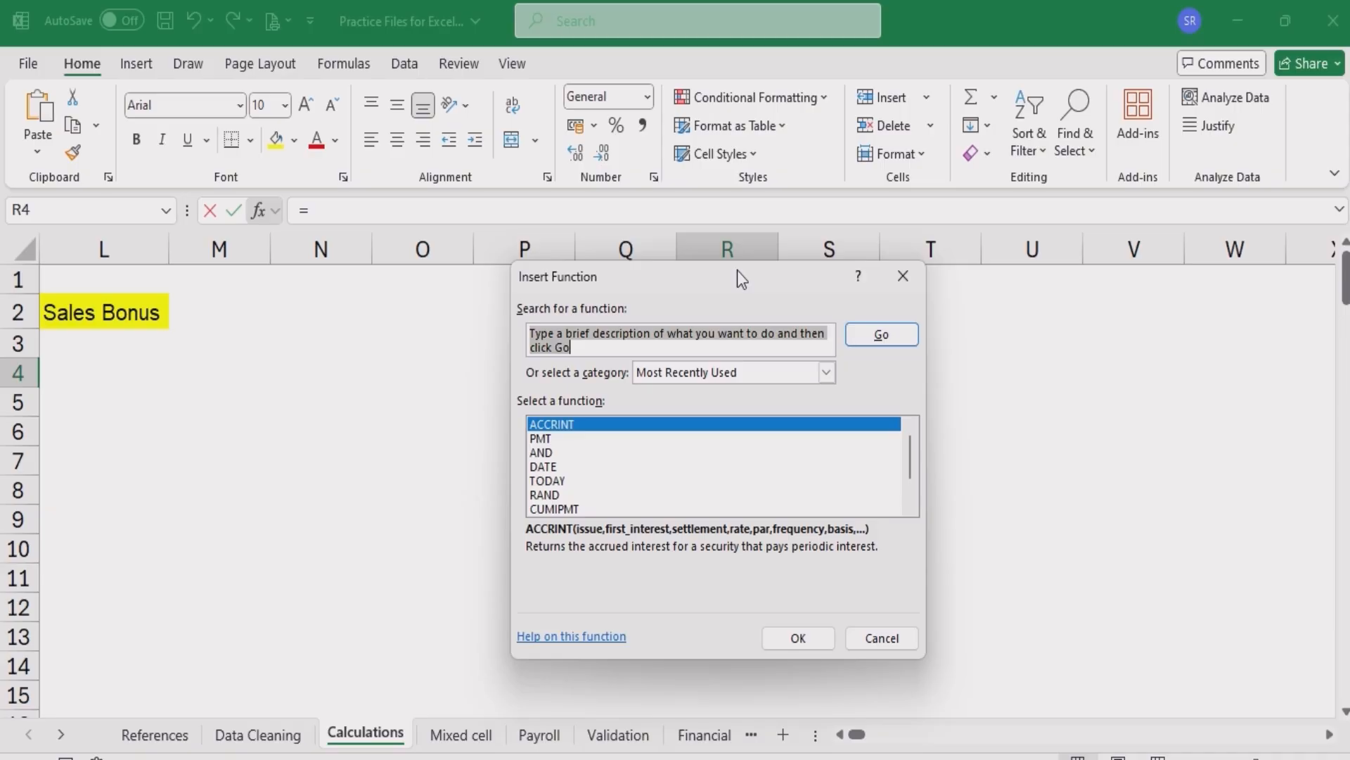
pyautogui.click(827, 372)
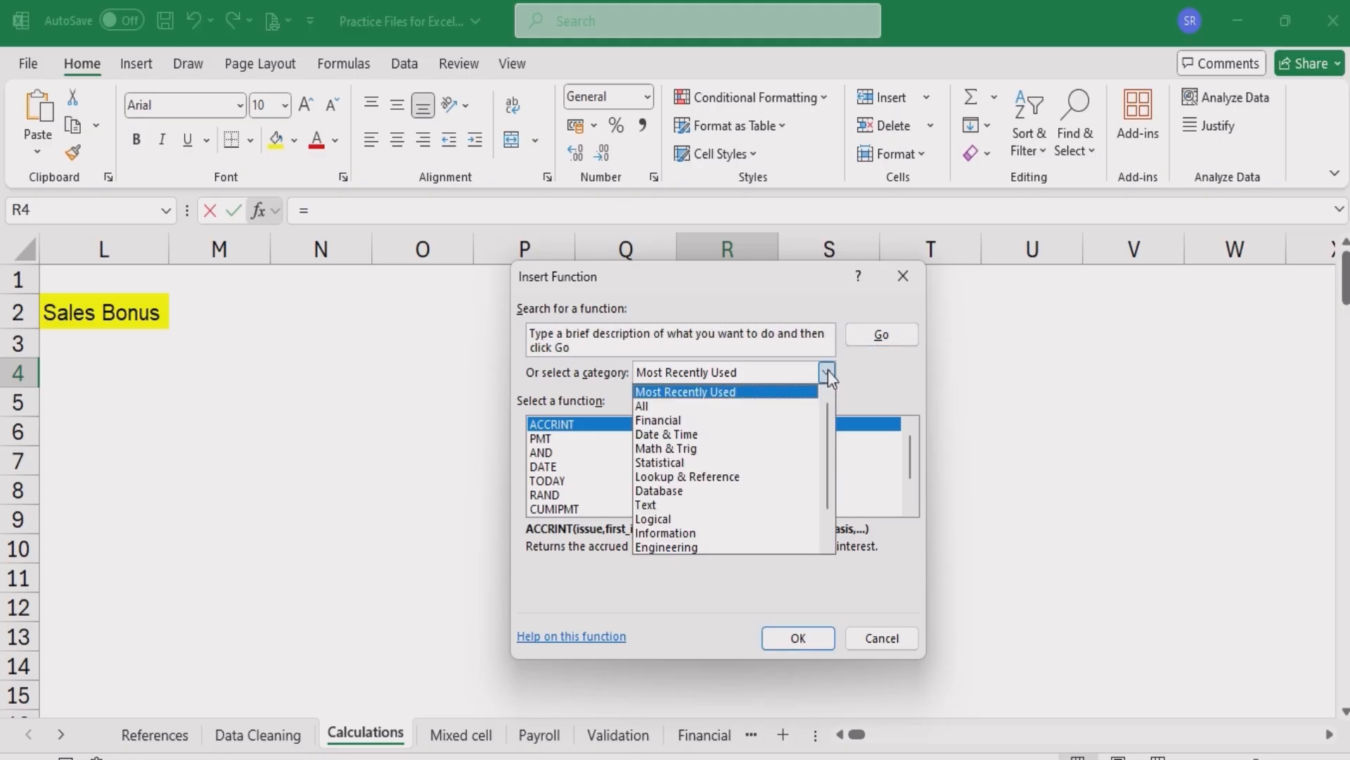
pyautogui.click(701, 406)
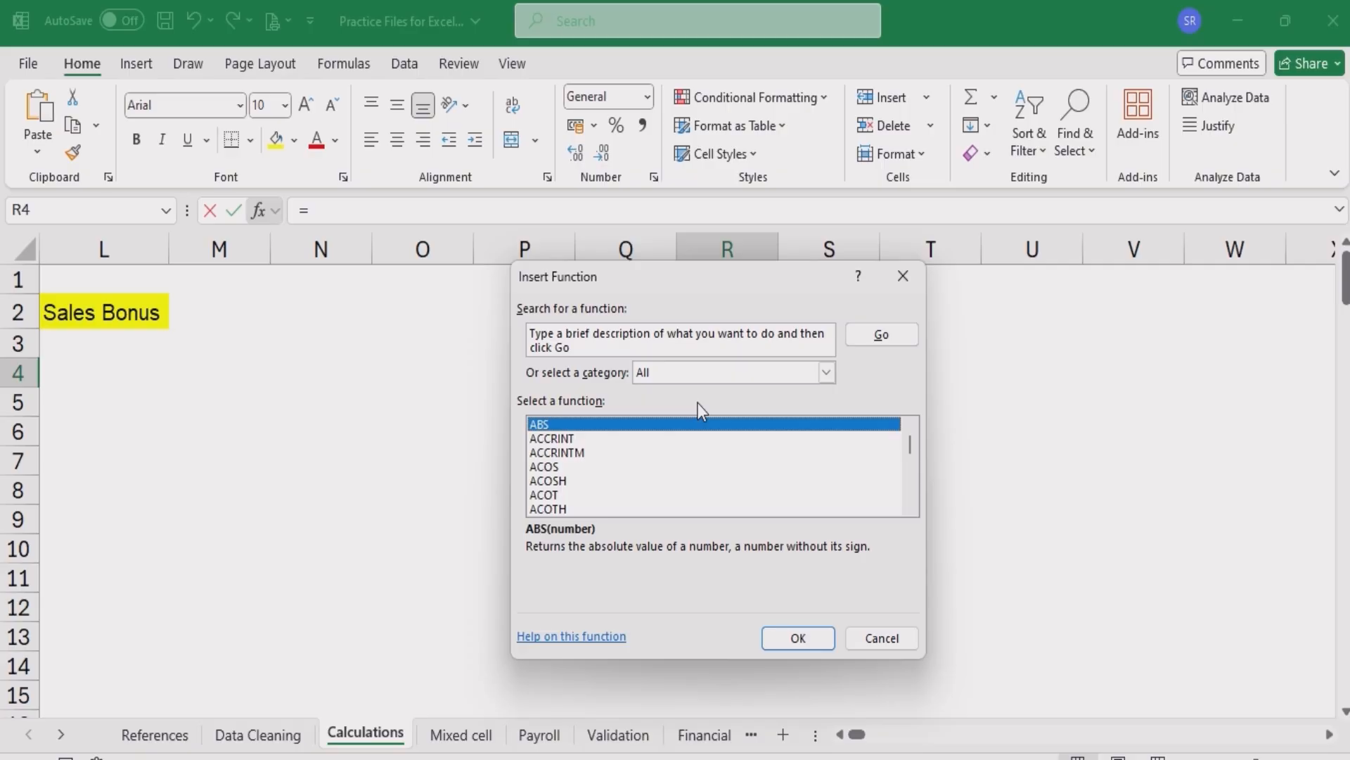
pyautogui.click(827, 373)
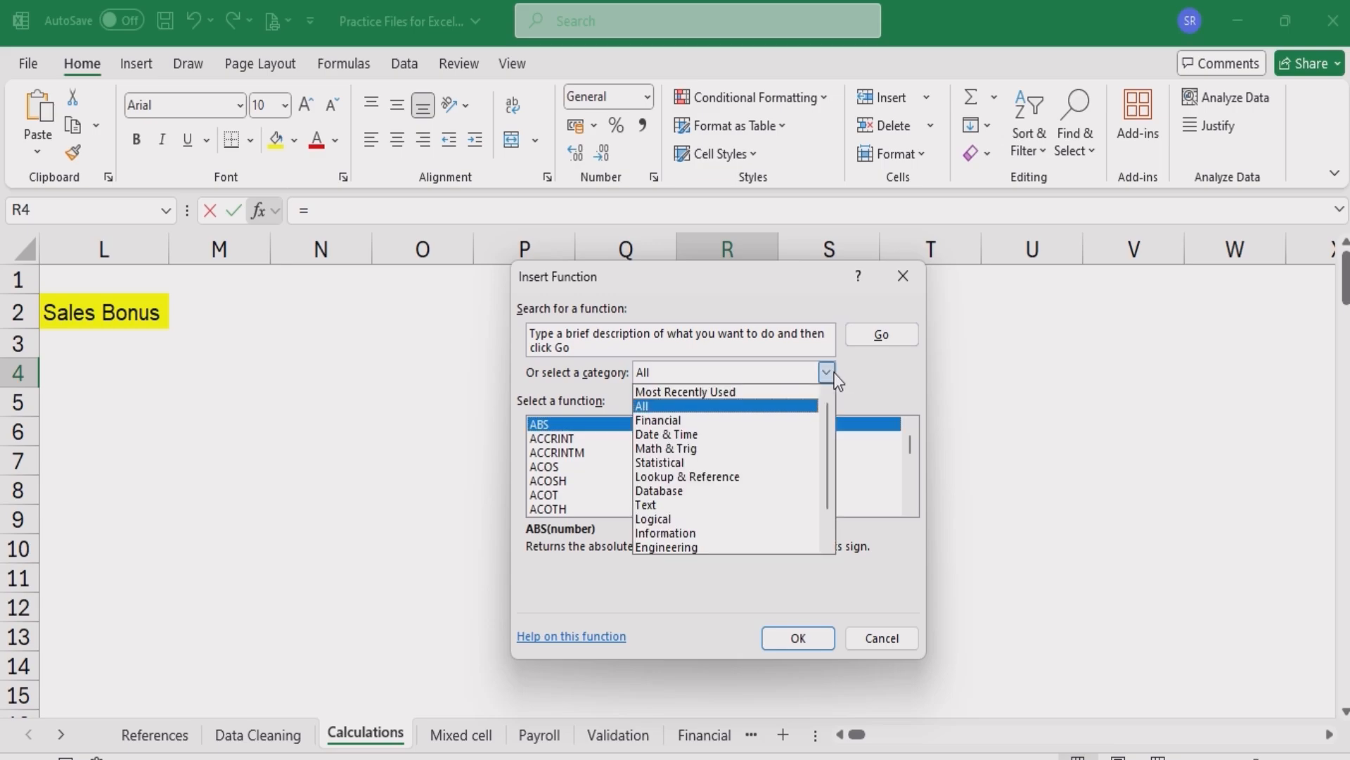
pyautogui.click(680, 421)
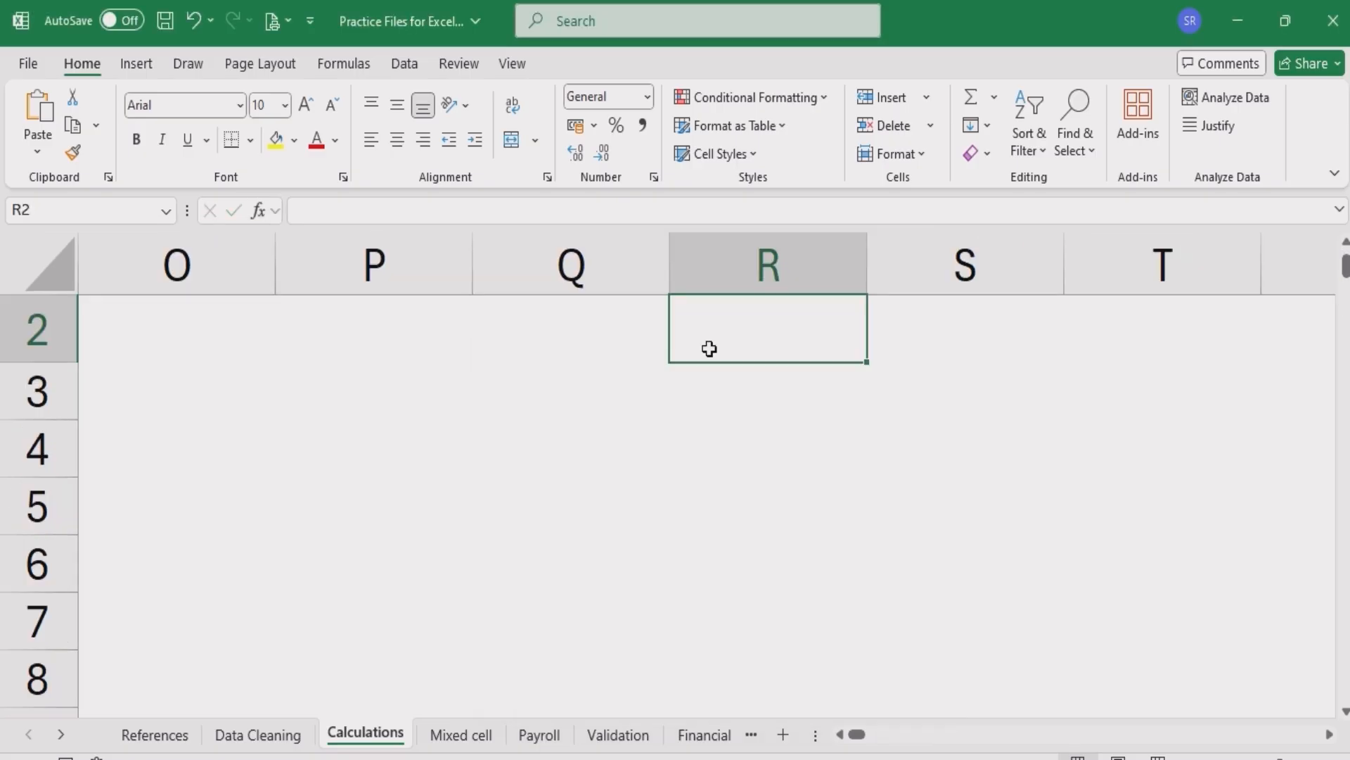
pyautogui.scroll(1, 709, 349)
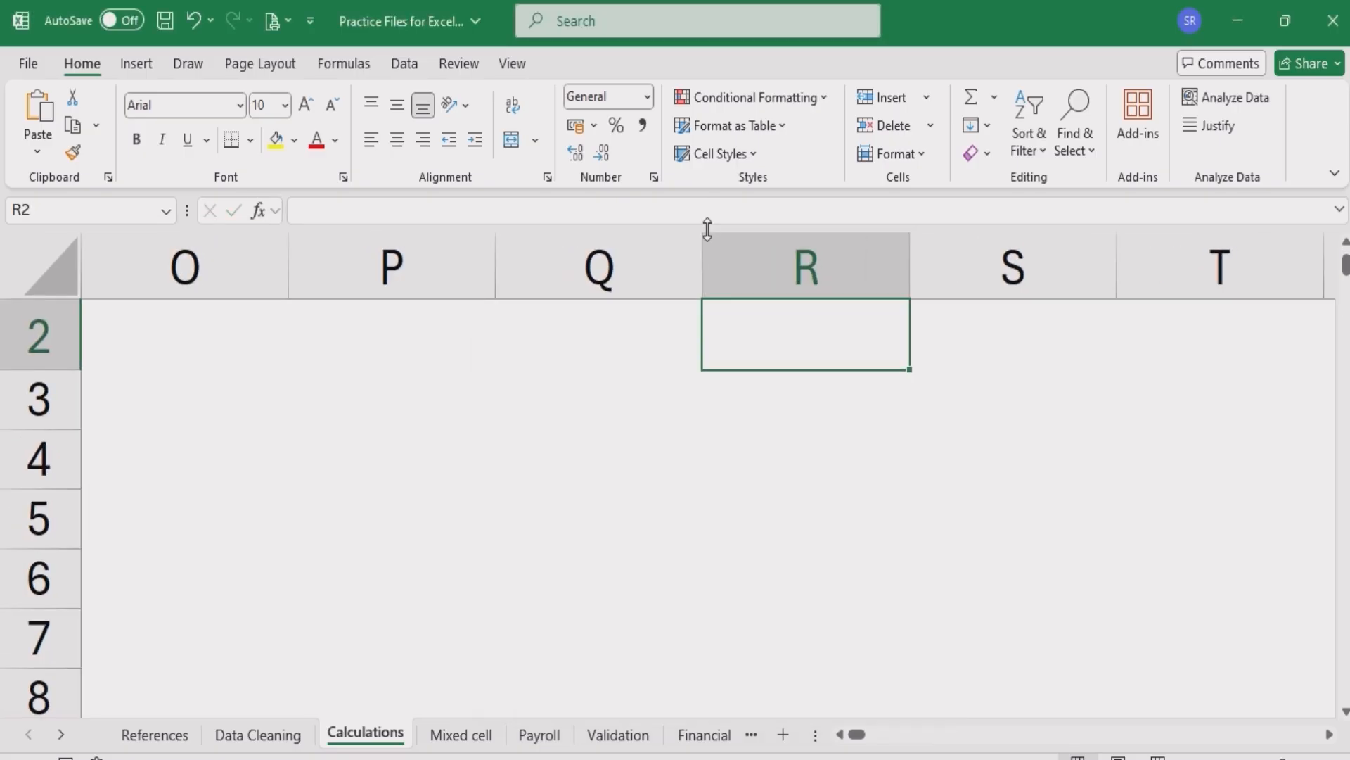
# - Enter the note "Arguments are values given to the function to get a result" in cell R2
pyautogui.press('Up')
pyautogui.press('Down')
pyautogui.press('Right')
pyautogui.press('Right')
pyautogui.press('Right')
pyautogui.press('Right')
pyautogui.press('Left')
pyautogui.press('Left')
pyautogui.press('Left')
pyautogui.press('Left')
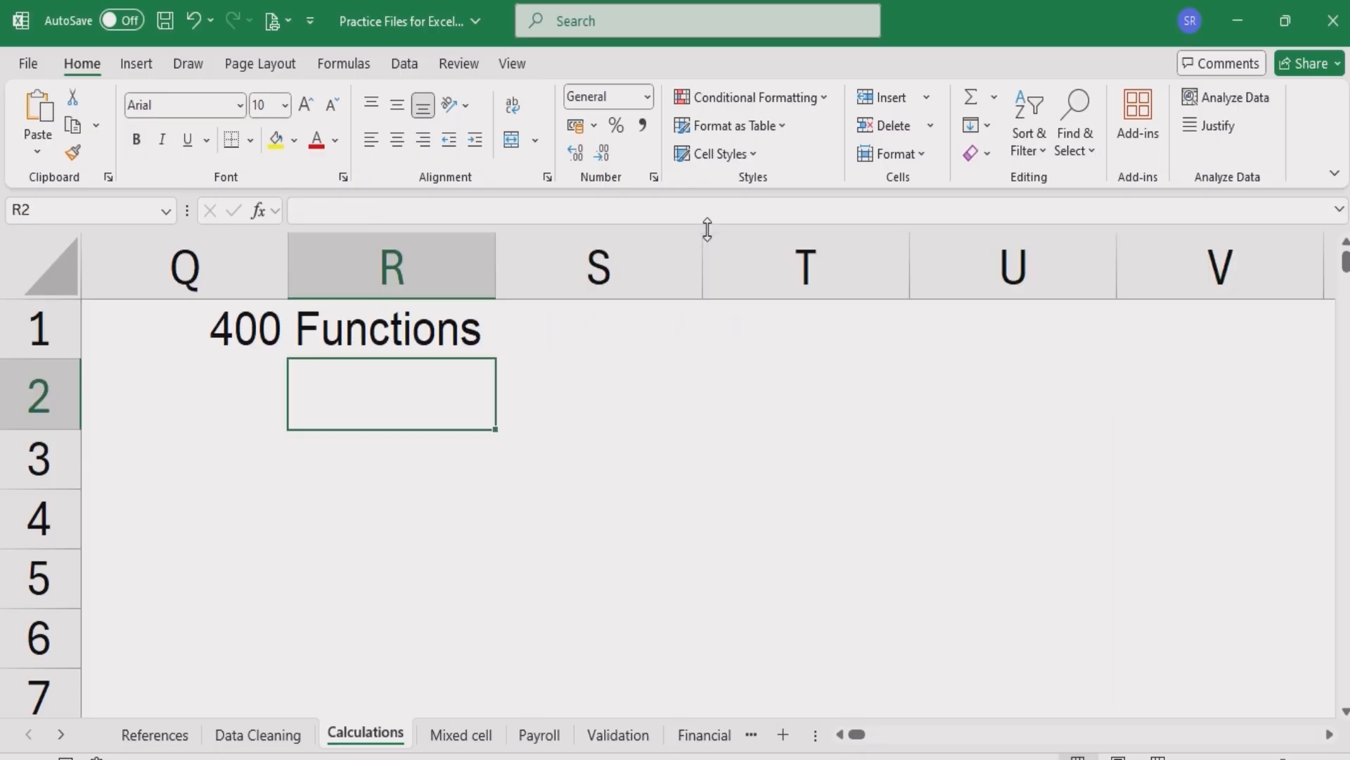
pyautogui.write('Arg')
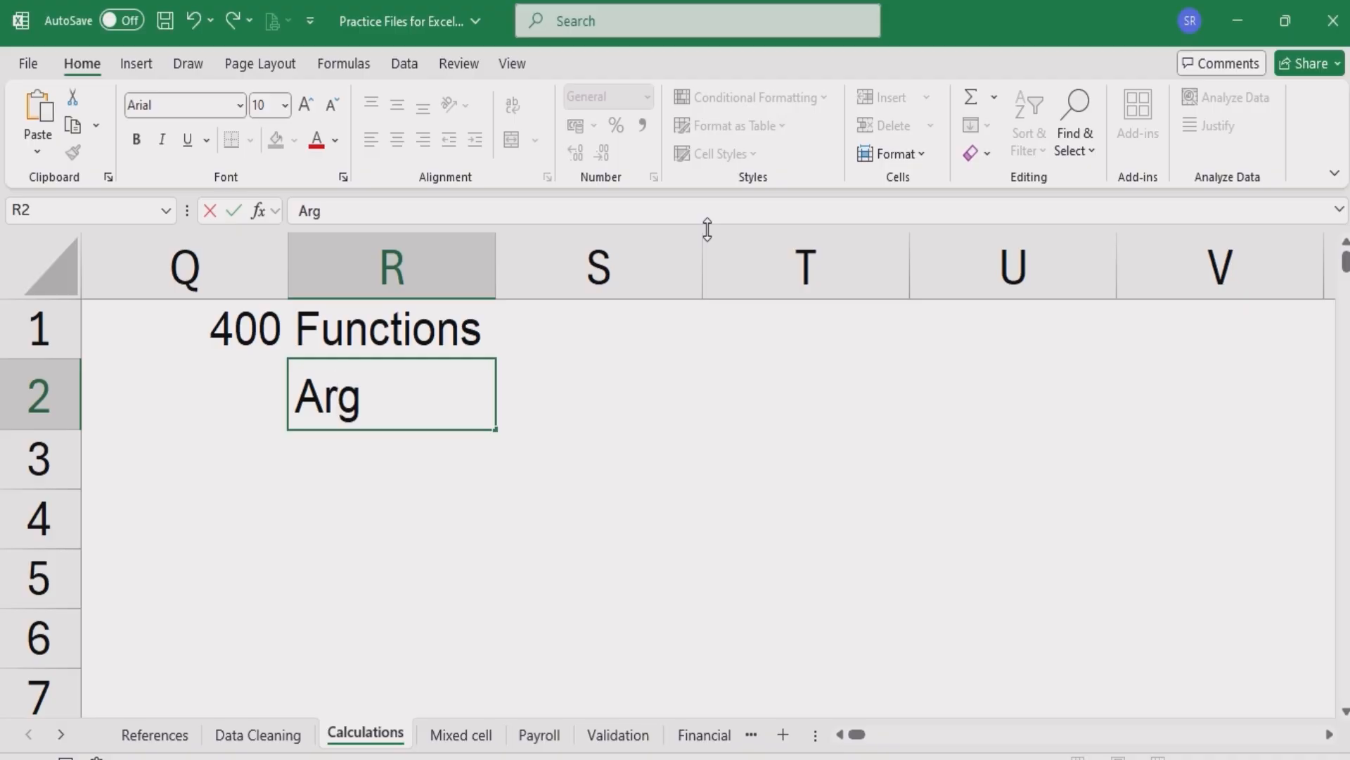
pyautogui.write('uments are values given to the function to get a result')
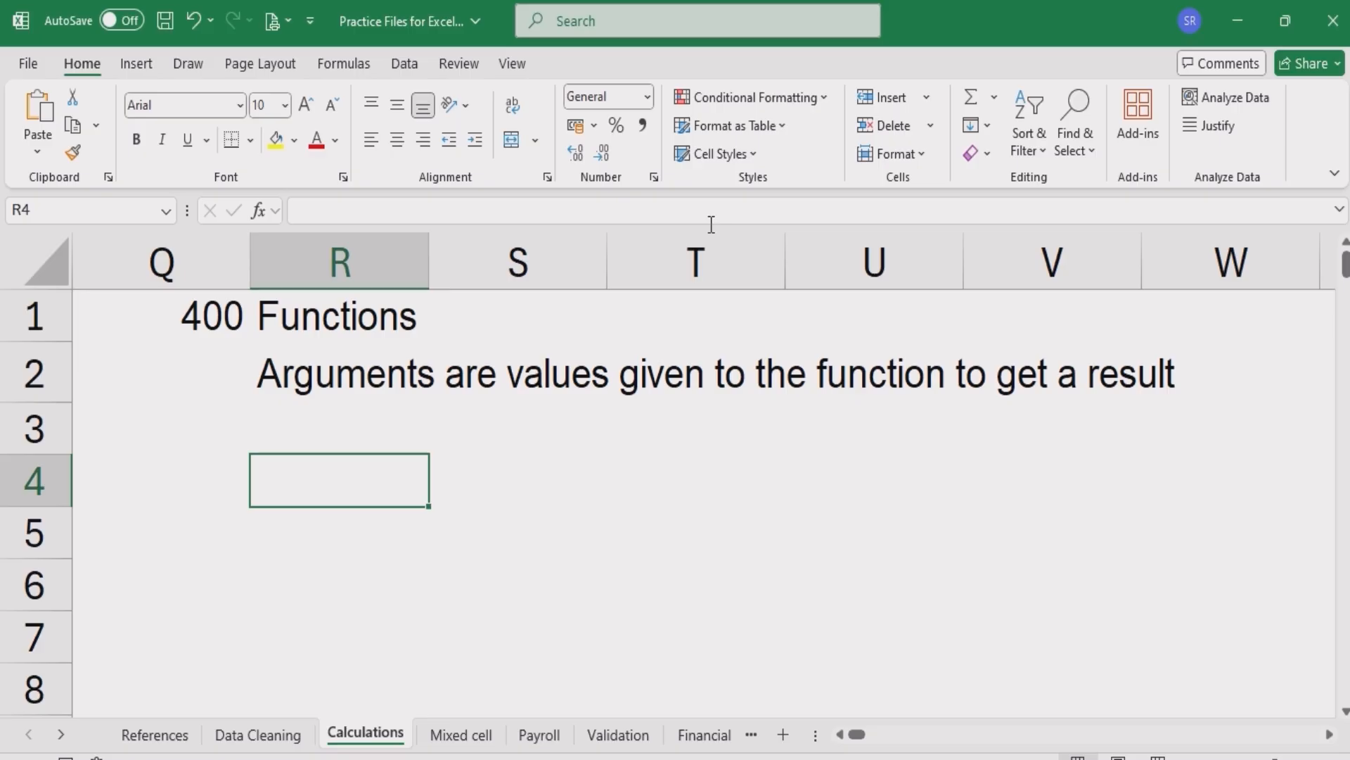
# - Enter the syntax note "IF(Condition, True value,False Value)" in cell R4
pyautogui.write('IF(')
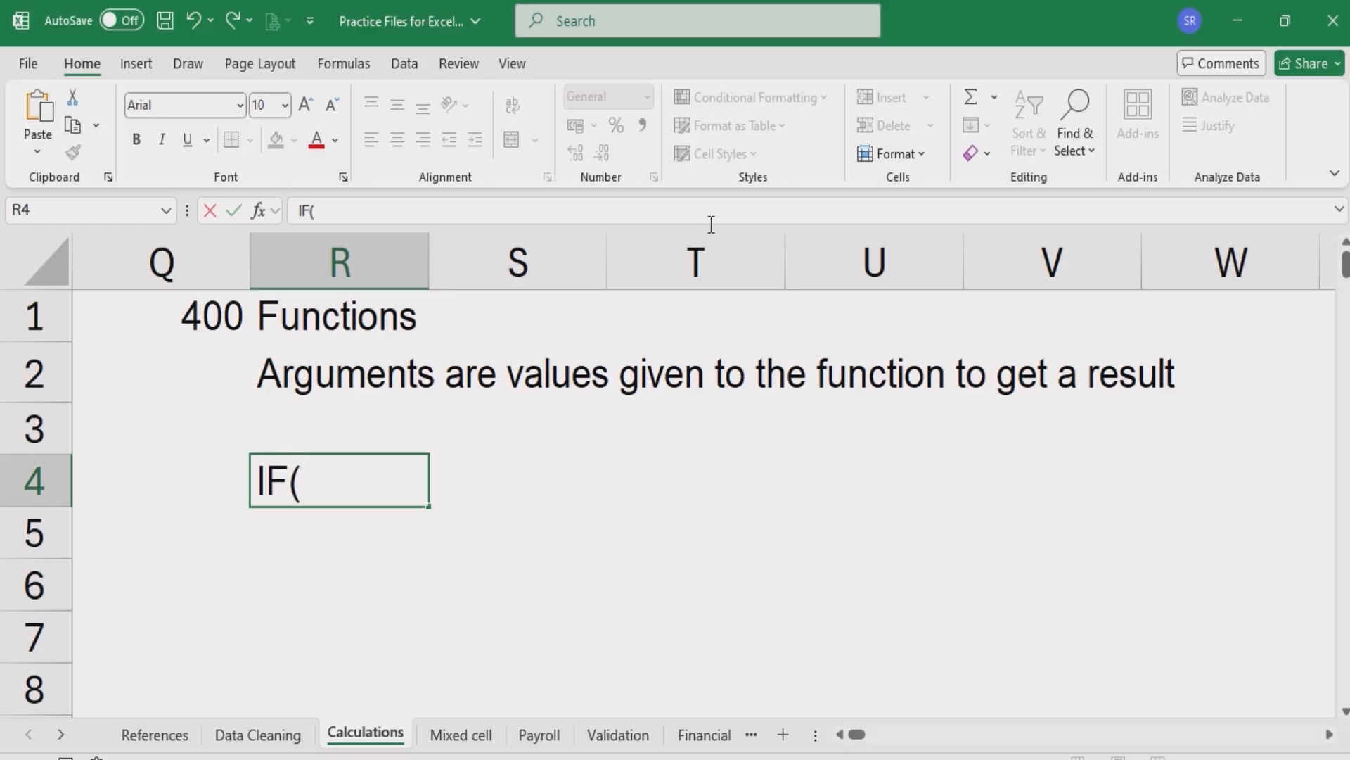
pyautogui.write('Condi')
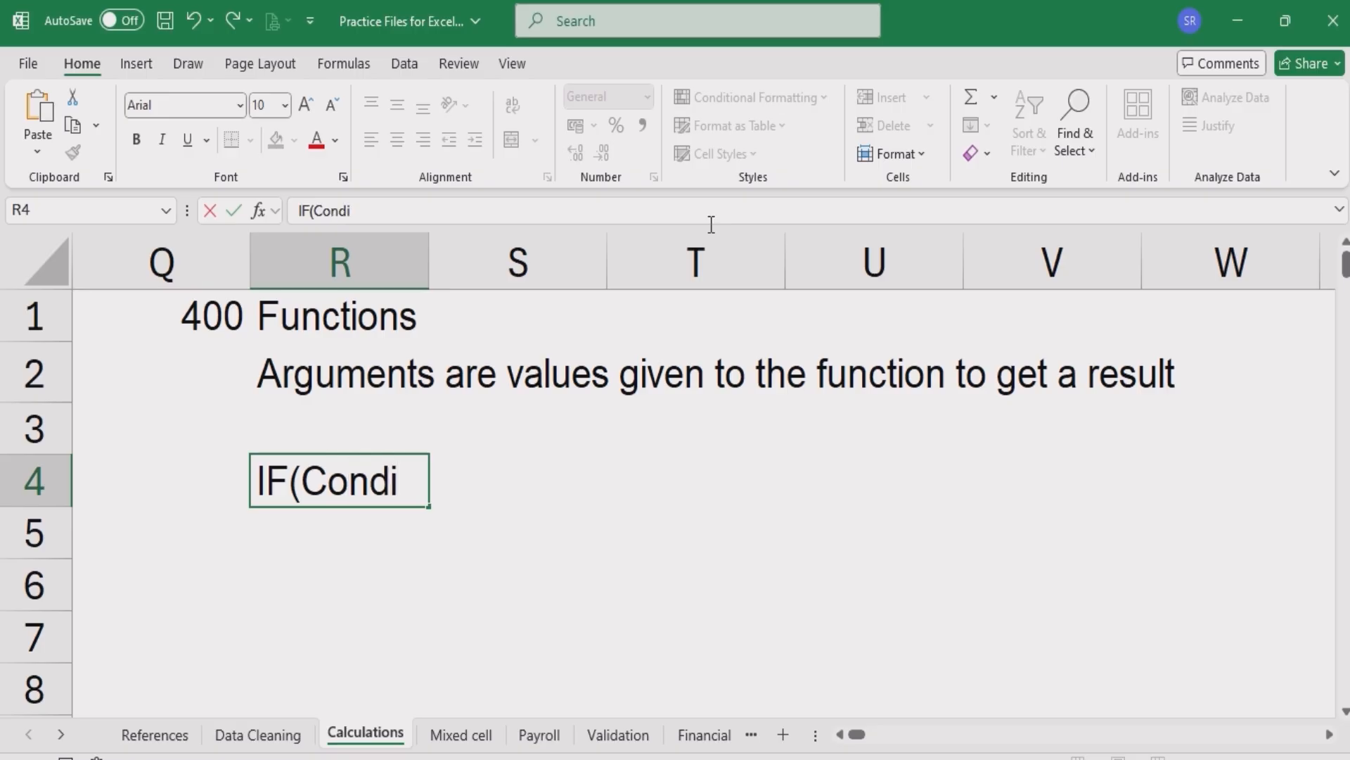
pyautogui.write('tion,')
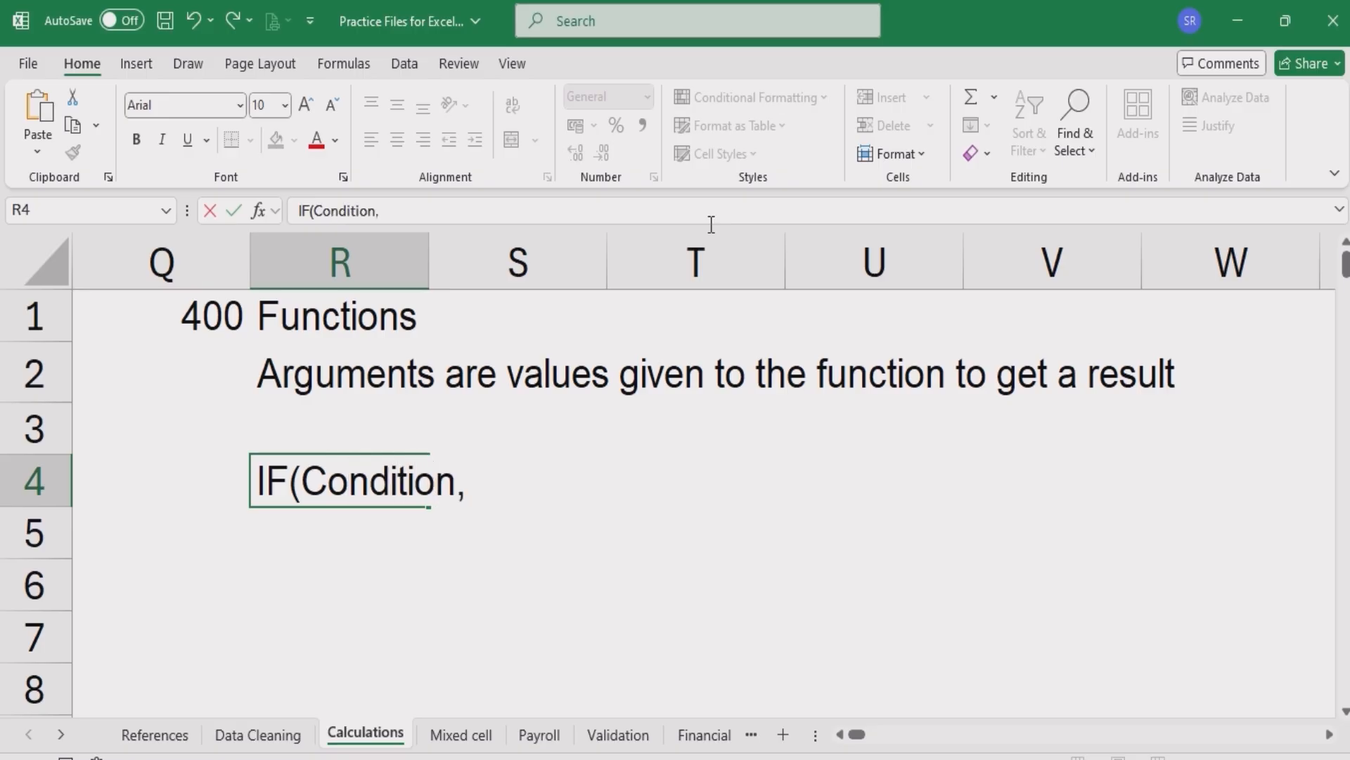
pyautogui.write(' True va')
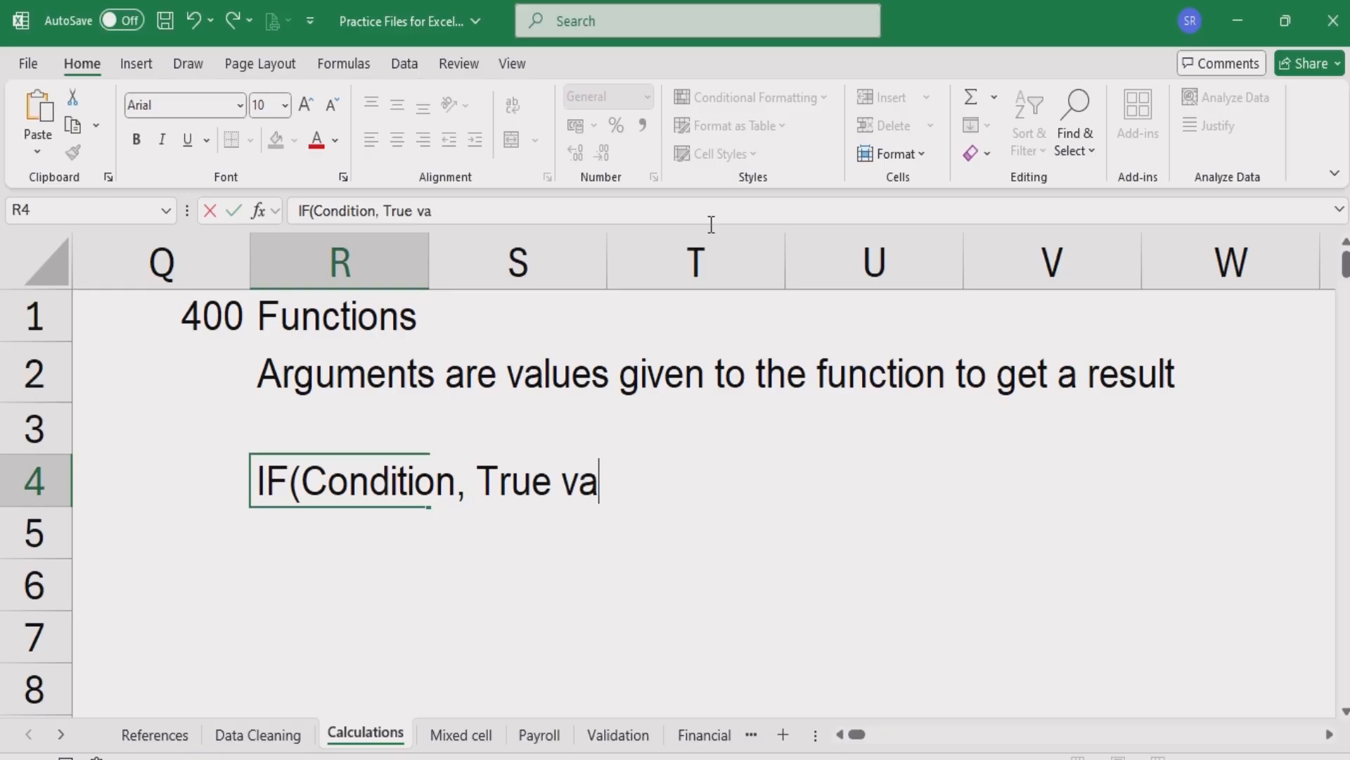
pyautogui.write('lue,')
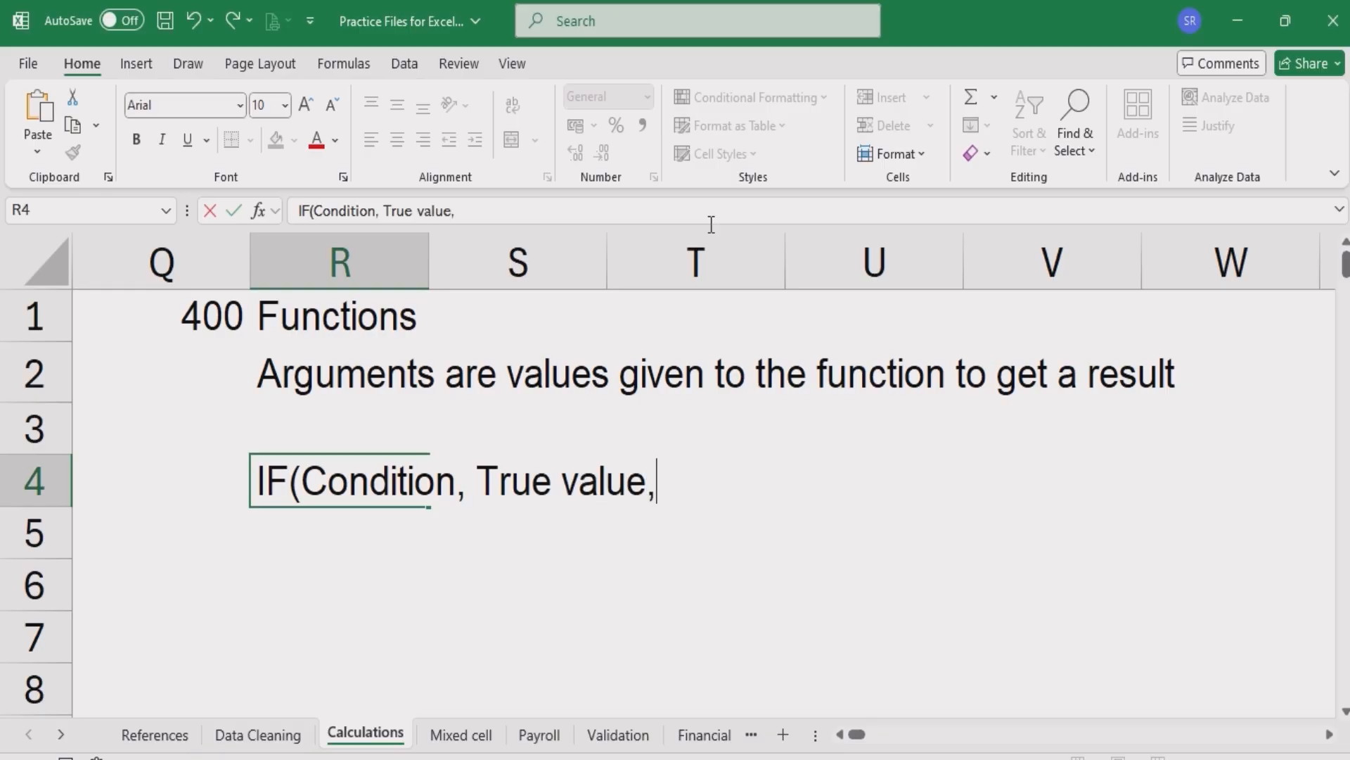
pyautogui.write('False')
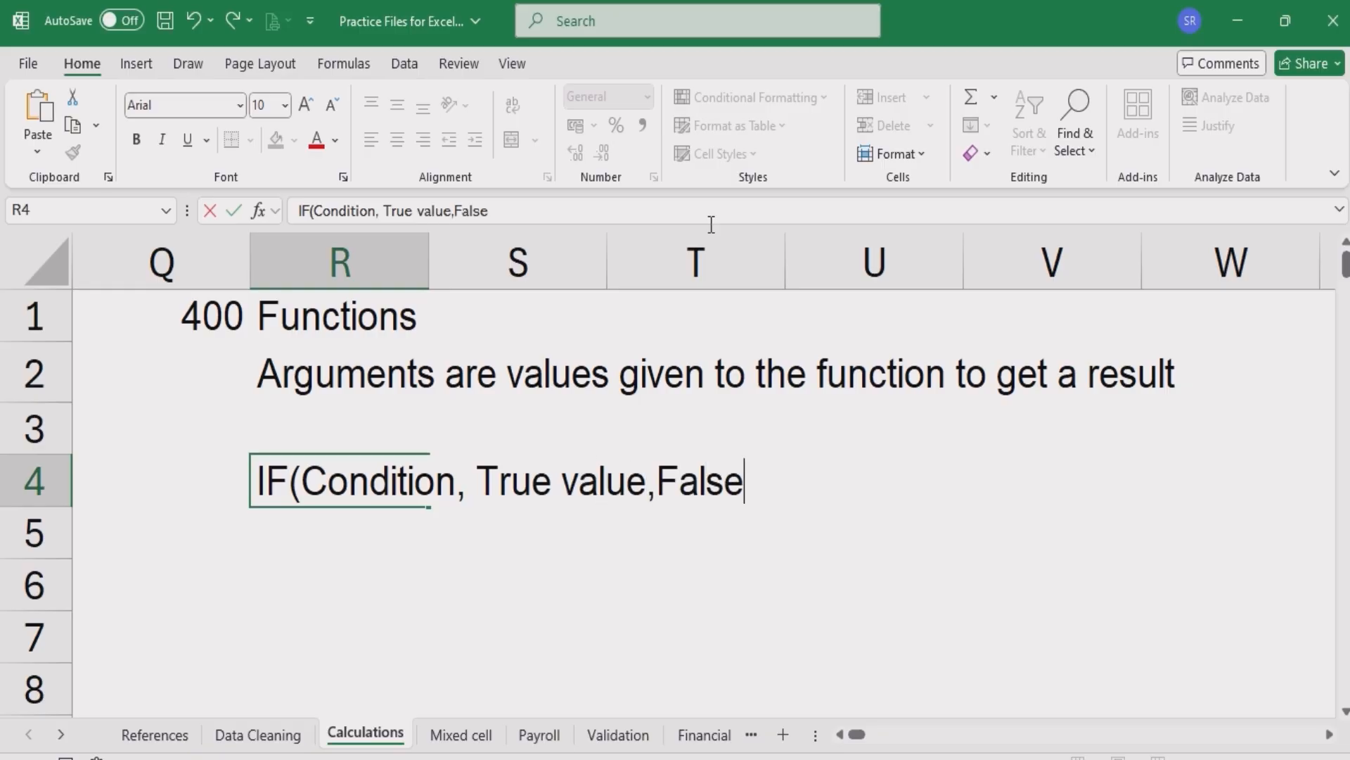
pyautogui.write(' alue)')
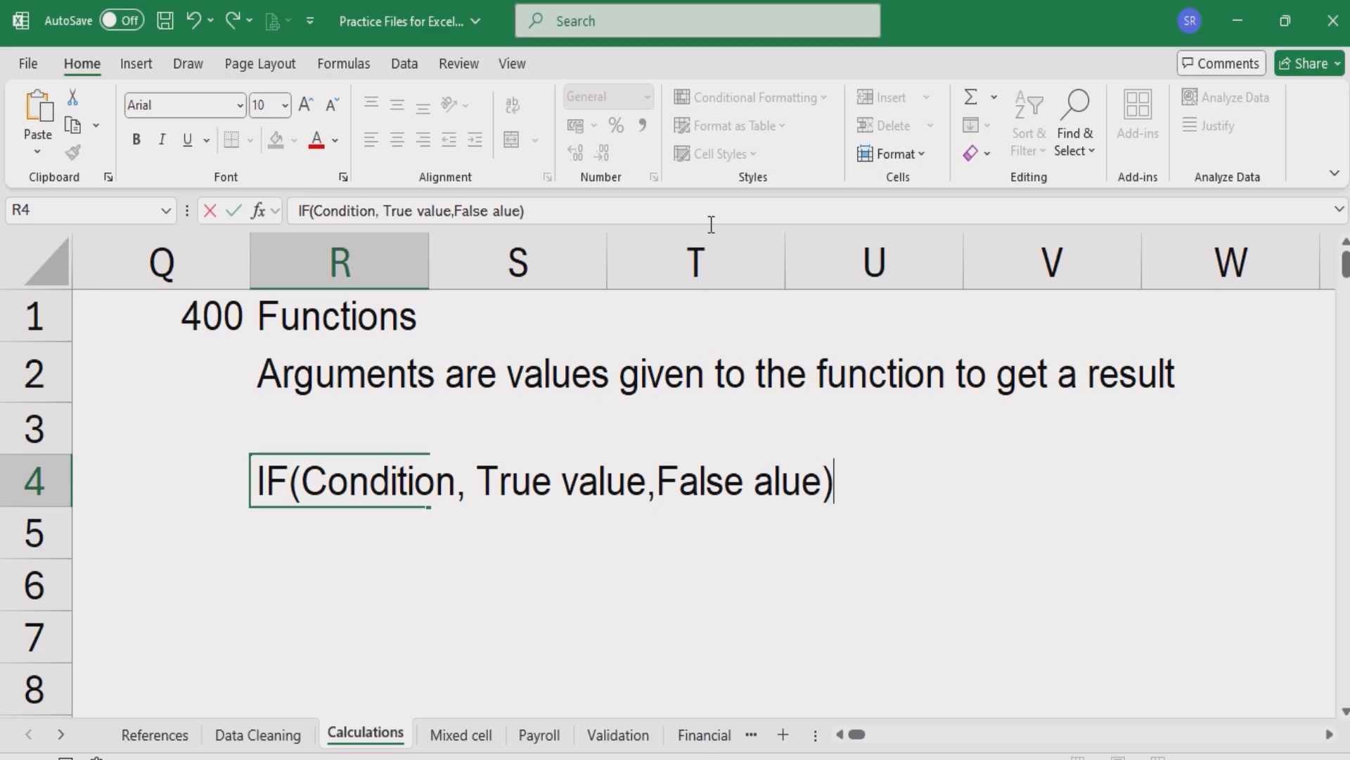
pyautogui.press('BackSpace')
pyautogui.press('BackSpace')
pyautogui.press('BackSpace')
pyautogui.press('BackSpace')
pyautogui.press('BackSpace')
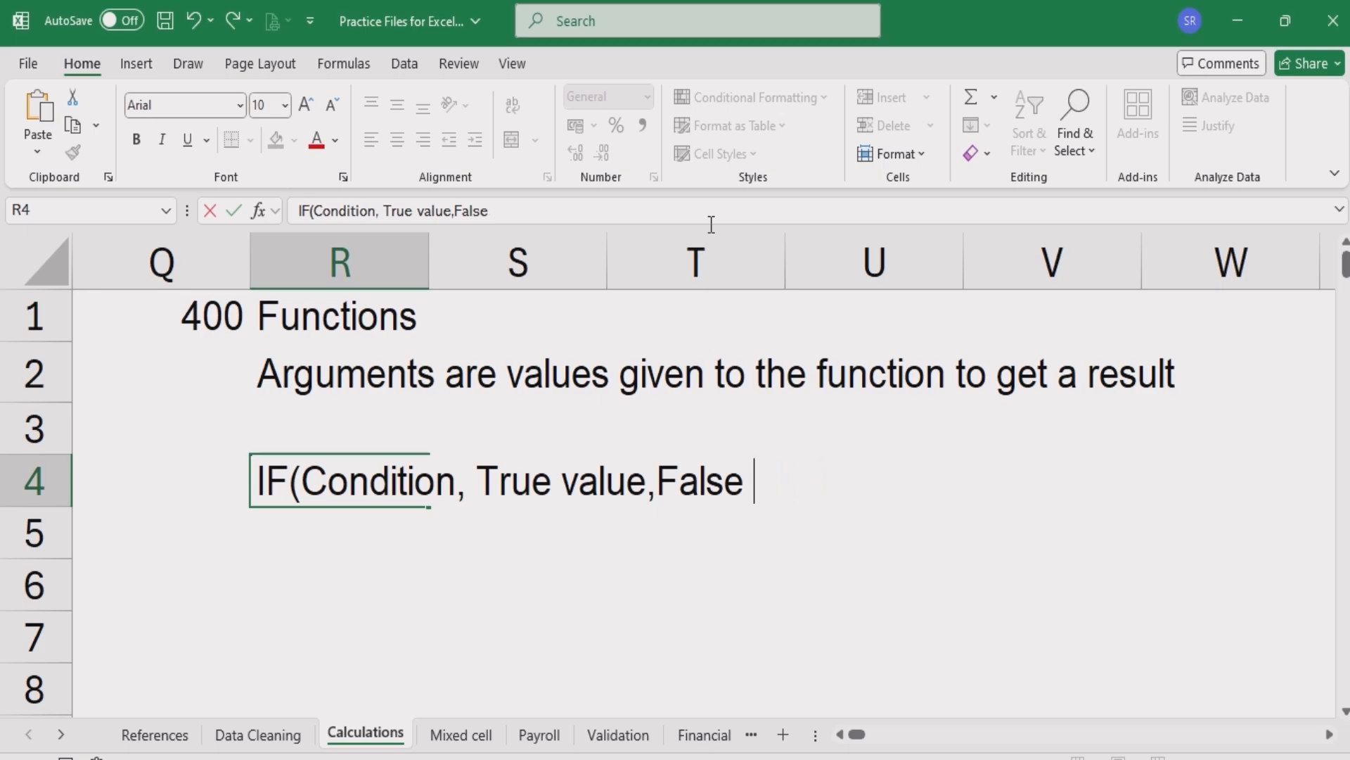
pyautogui.write('Value)')
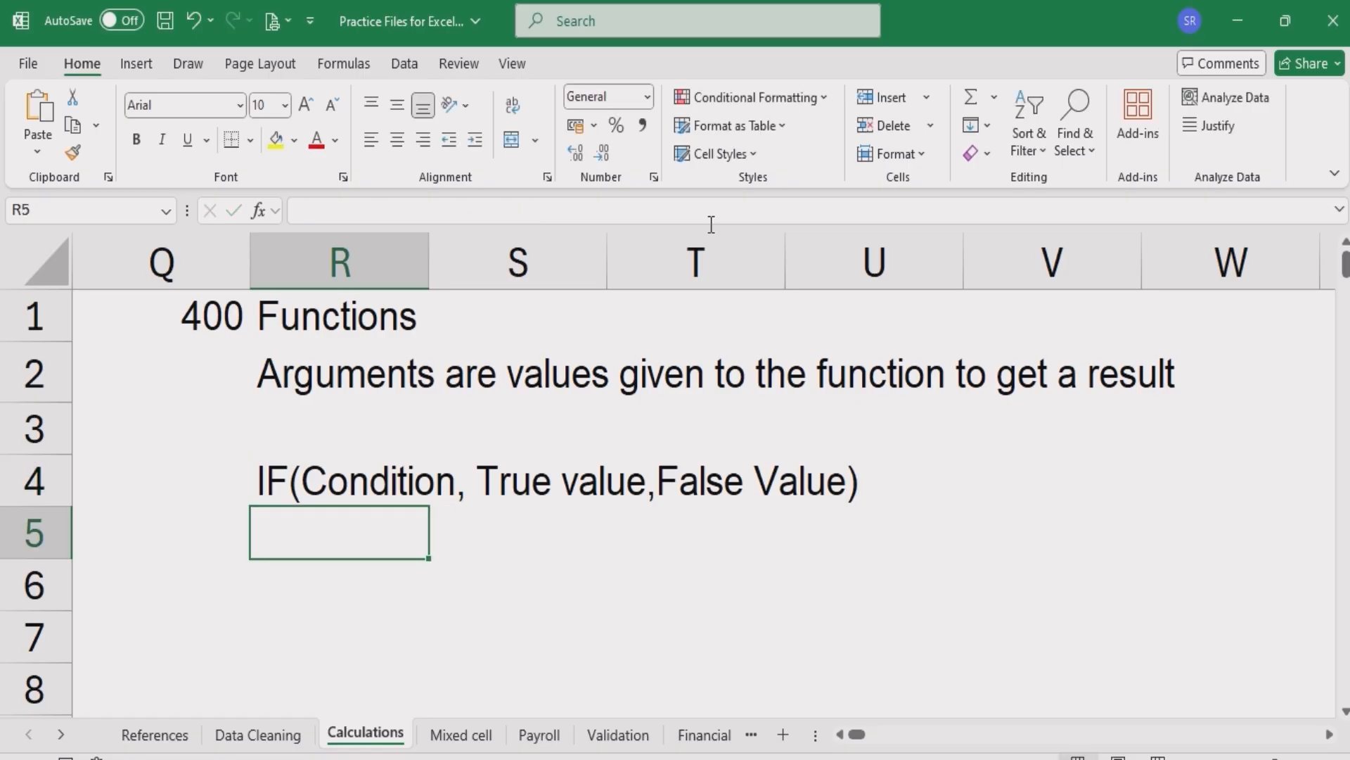
pyautogui.press('Down')
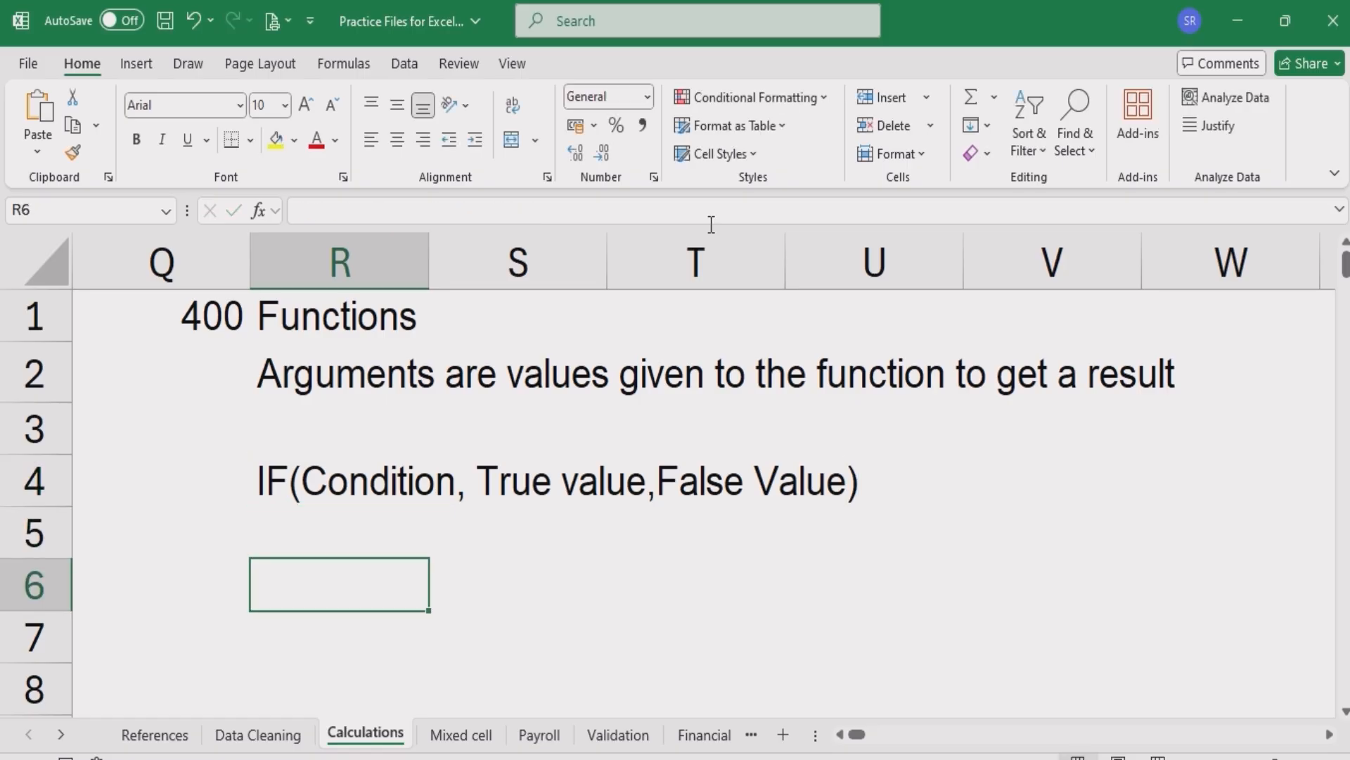
# - Enter the example "IF(Dept = Sales, Bonus, No Bonus)" in cell R6
pyautogui.press('F2')
pyautogui.write('IF(')
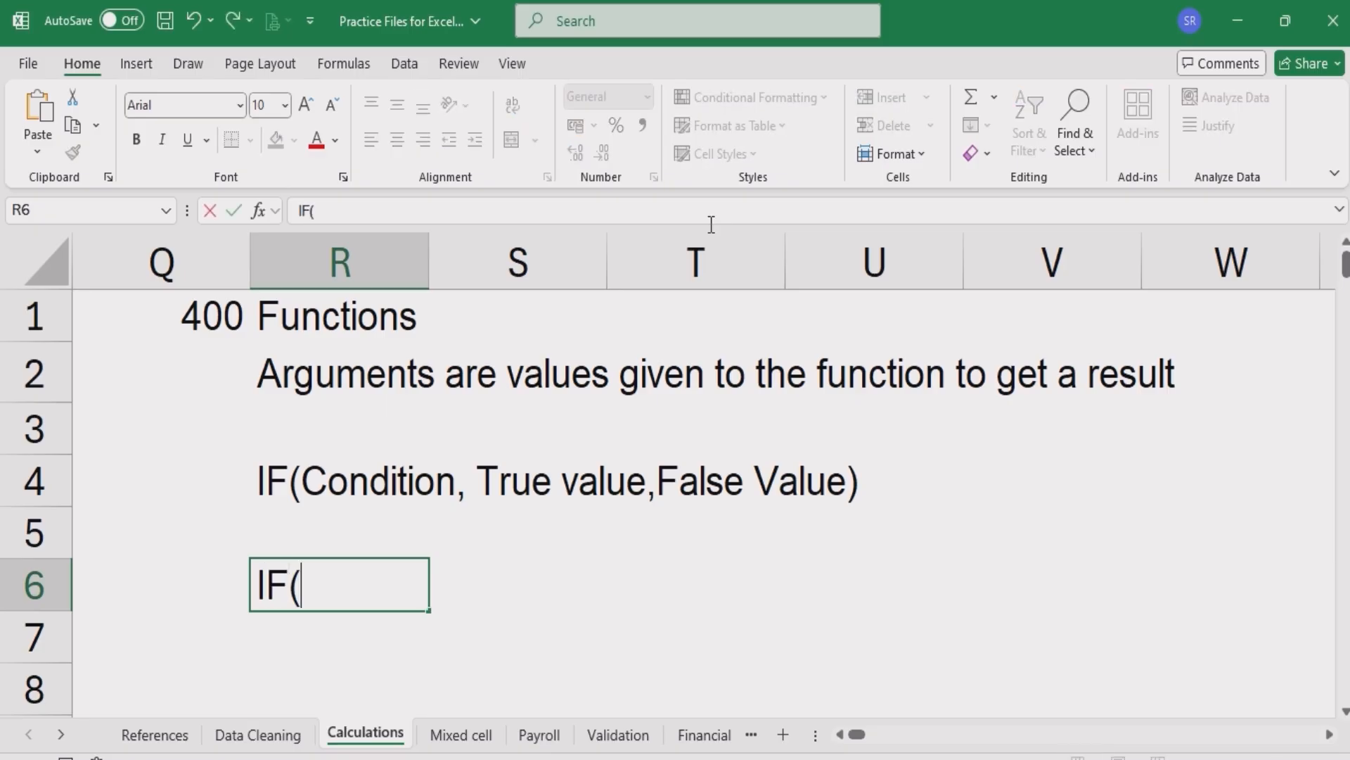
pyautogui.write('Dept')
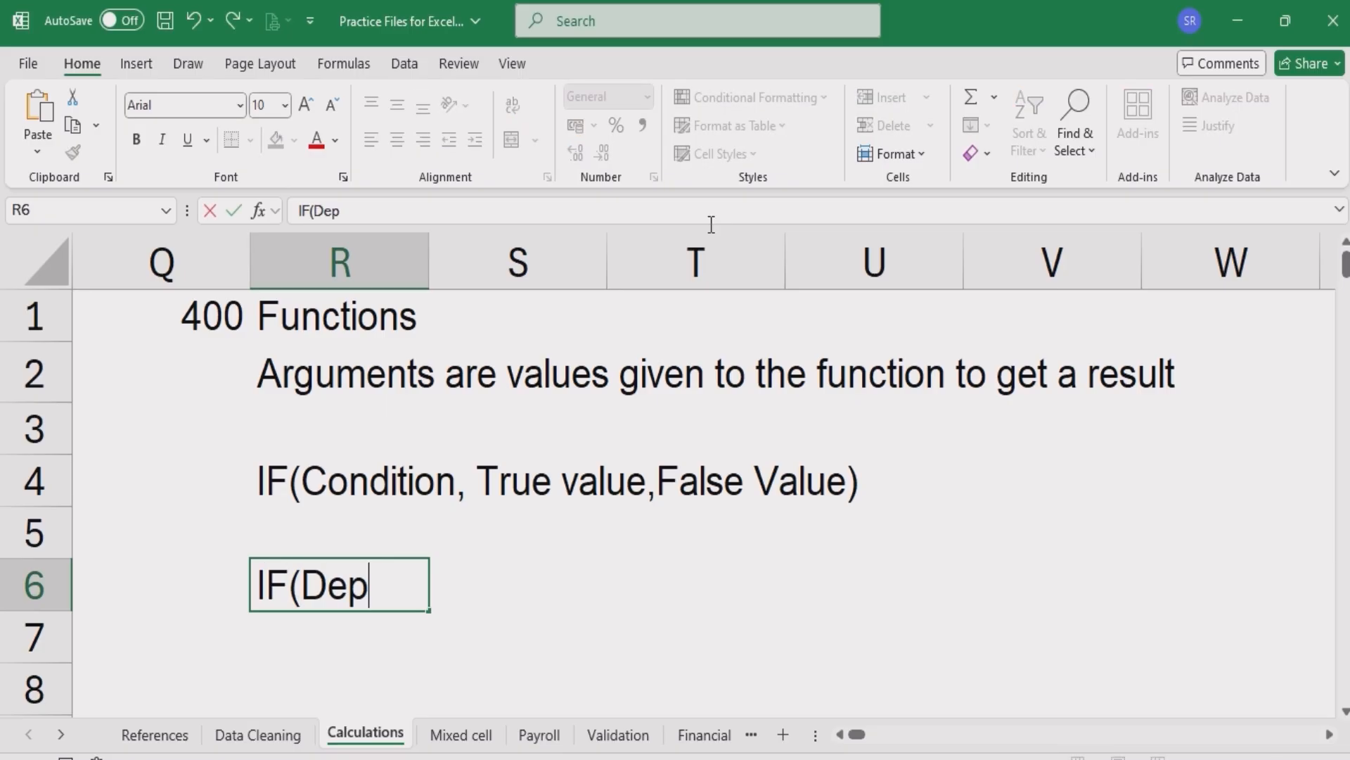
pyautogui.write('= Sales, Bonus, No Bonus)')
pyautogui.press('Return')
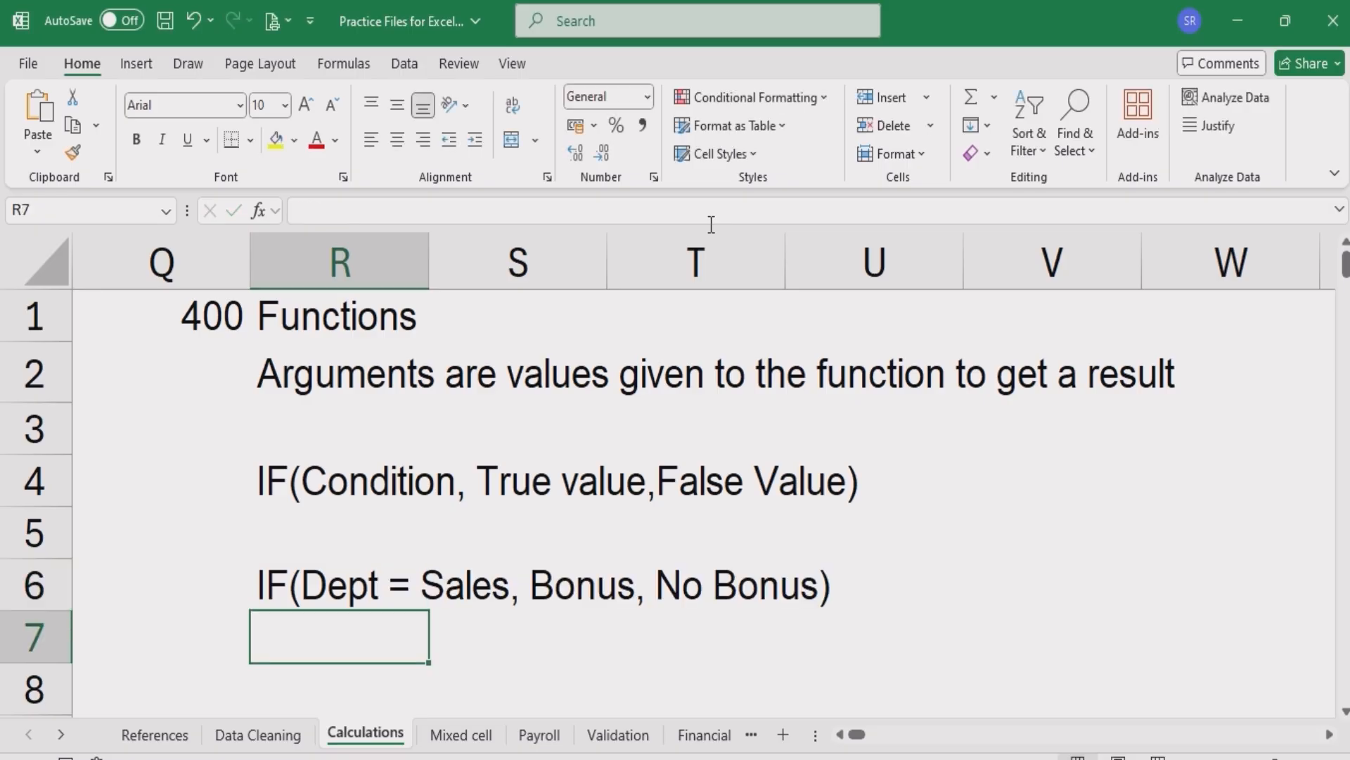
# - Highlight the condition part "Dept = Sales" of the R6 example
pyautogui.click(313, 587)
pyautogui.doubleClick(312, 587)
pyautogui.moveTo(303, 588); pyautogui.dragTo(511, 580)
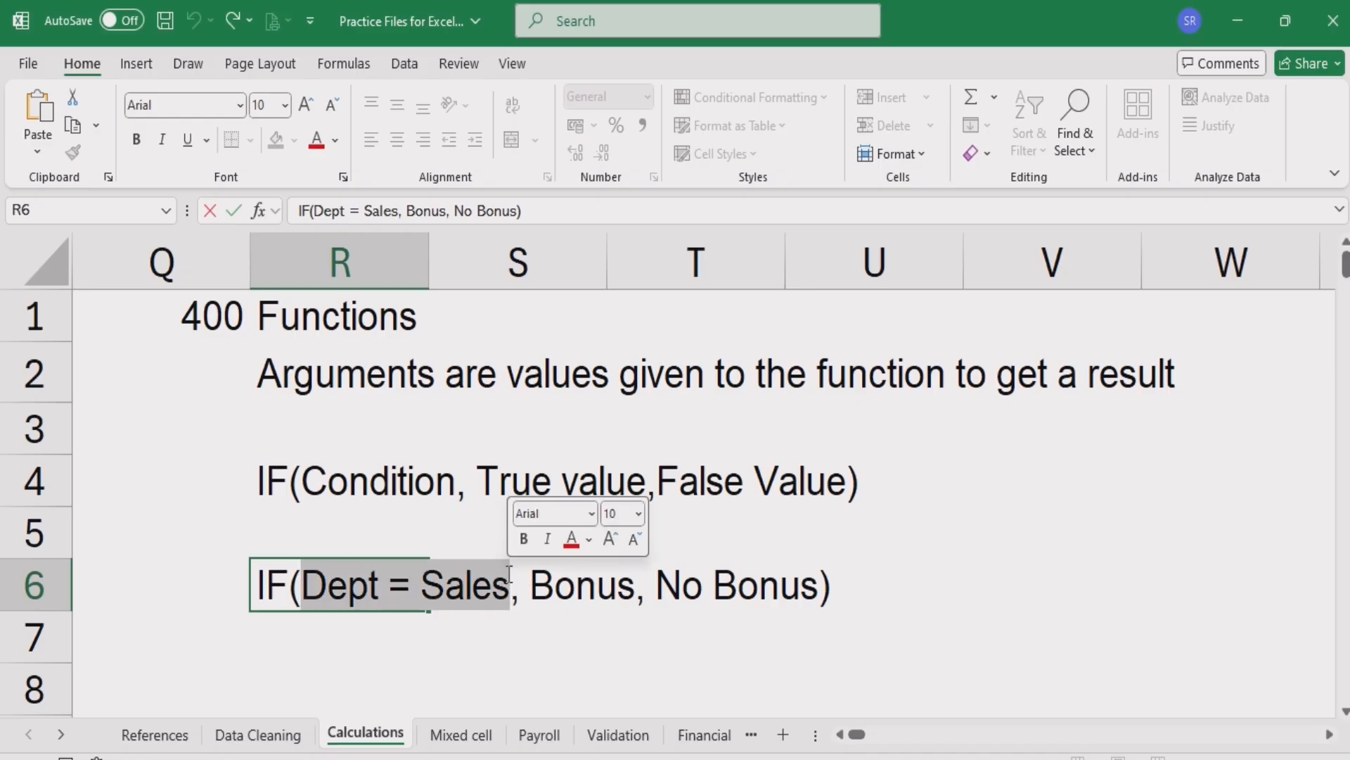
pyautogui.click(624, 582)
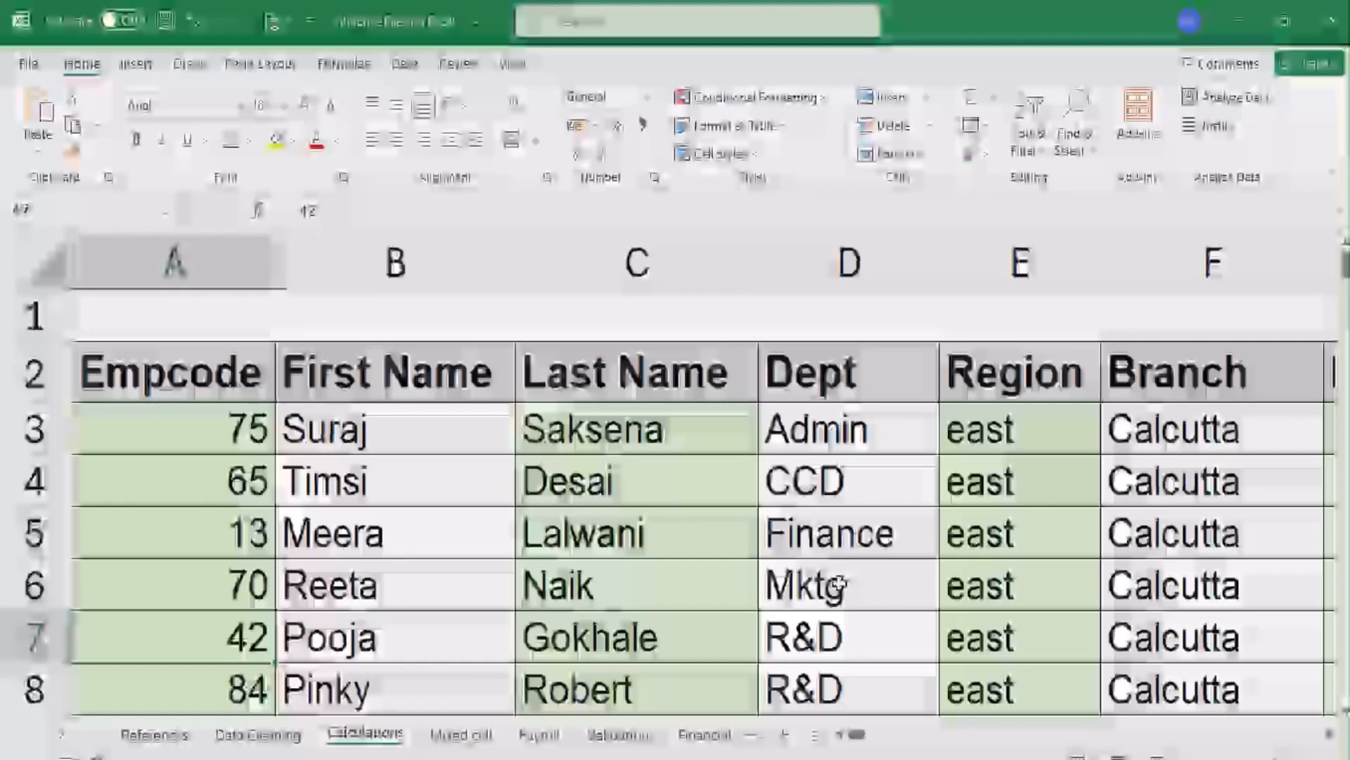
# - Enter the formula =IF(D3="SALES",10000,0) in the first Sales Bonus cell, L3
pyautogui.scroll(-1, 349, 587)
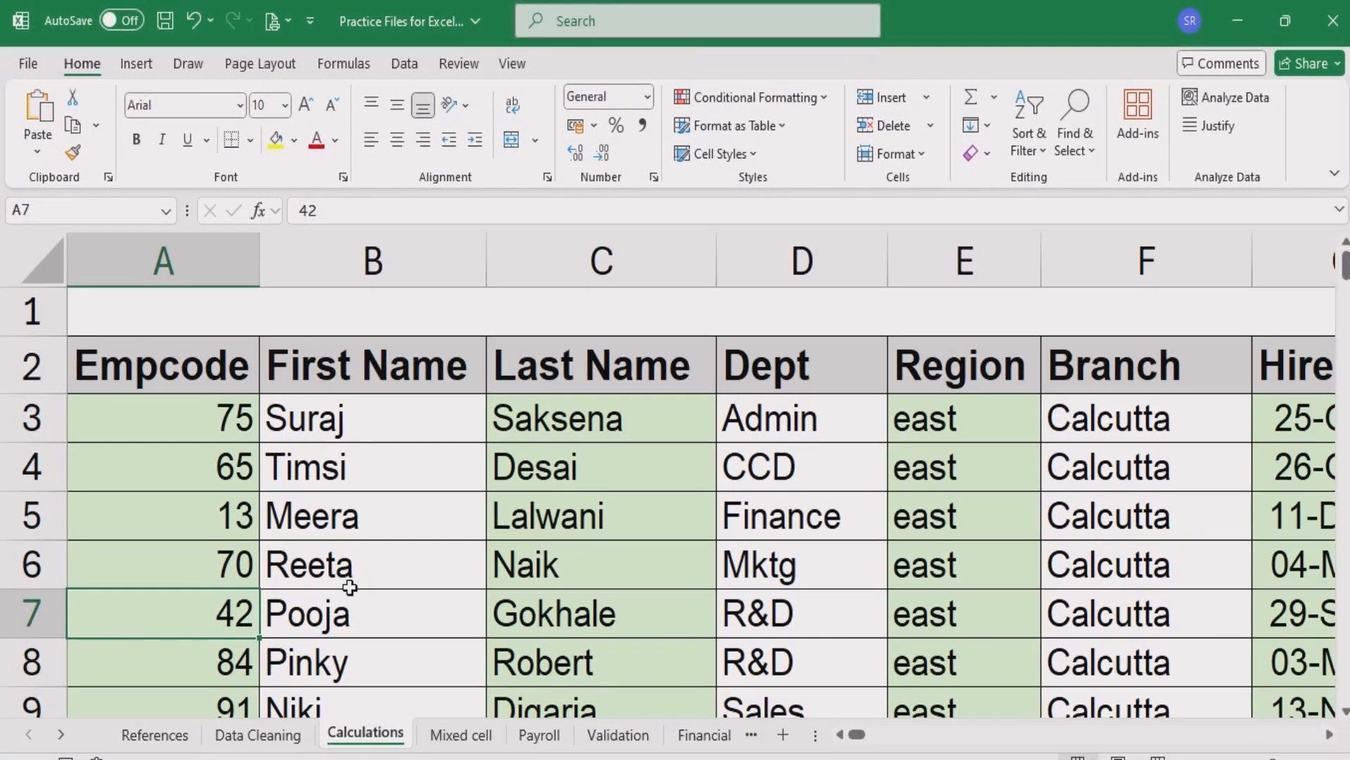
pyautogui.scroll(-3, 349, 587)
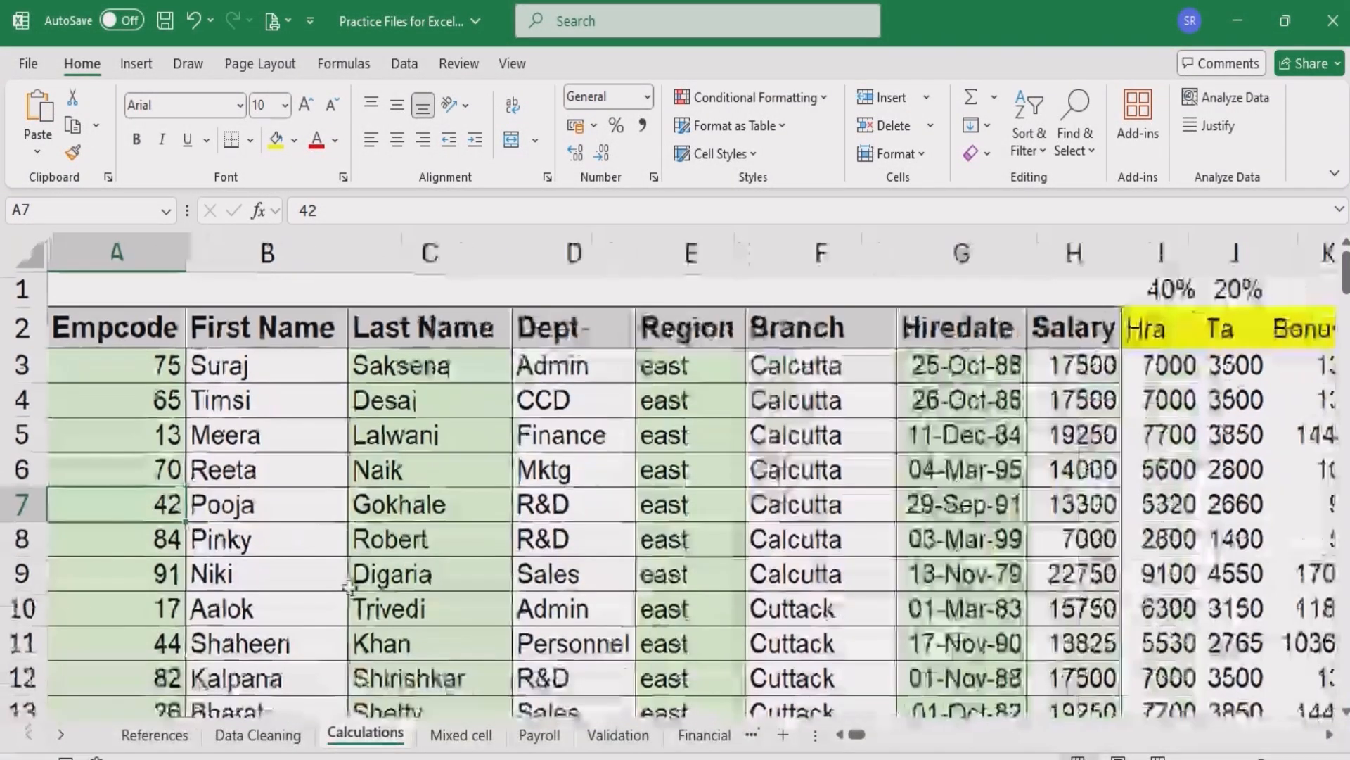
pyautogui.scroll(-1, 350, 588)
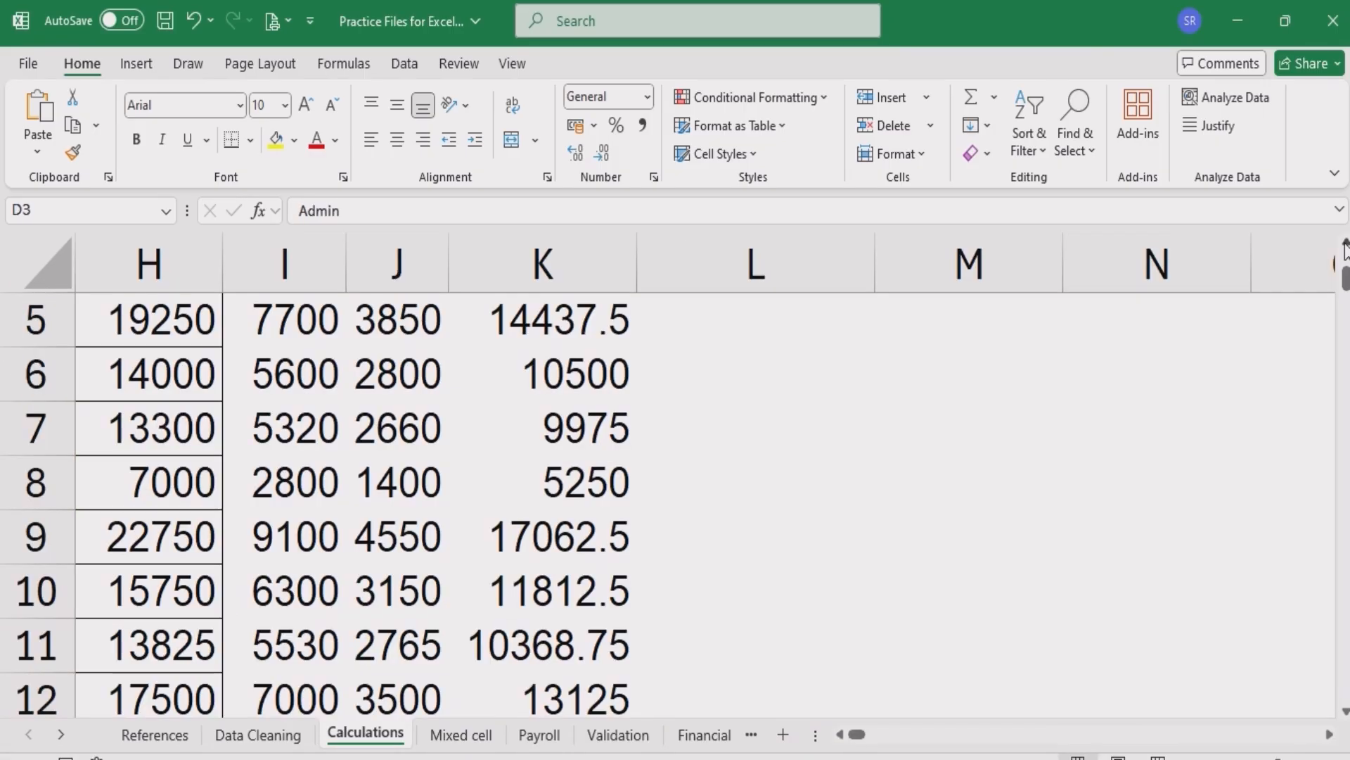
pyautogui.scroll(2, 821, 461)
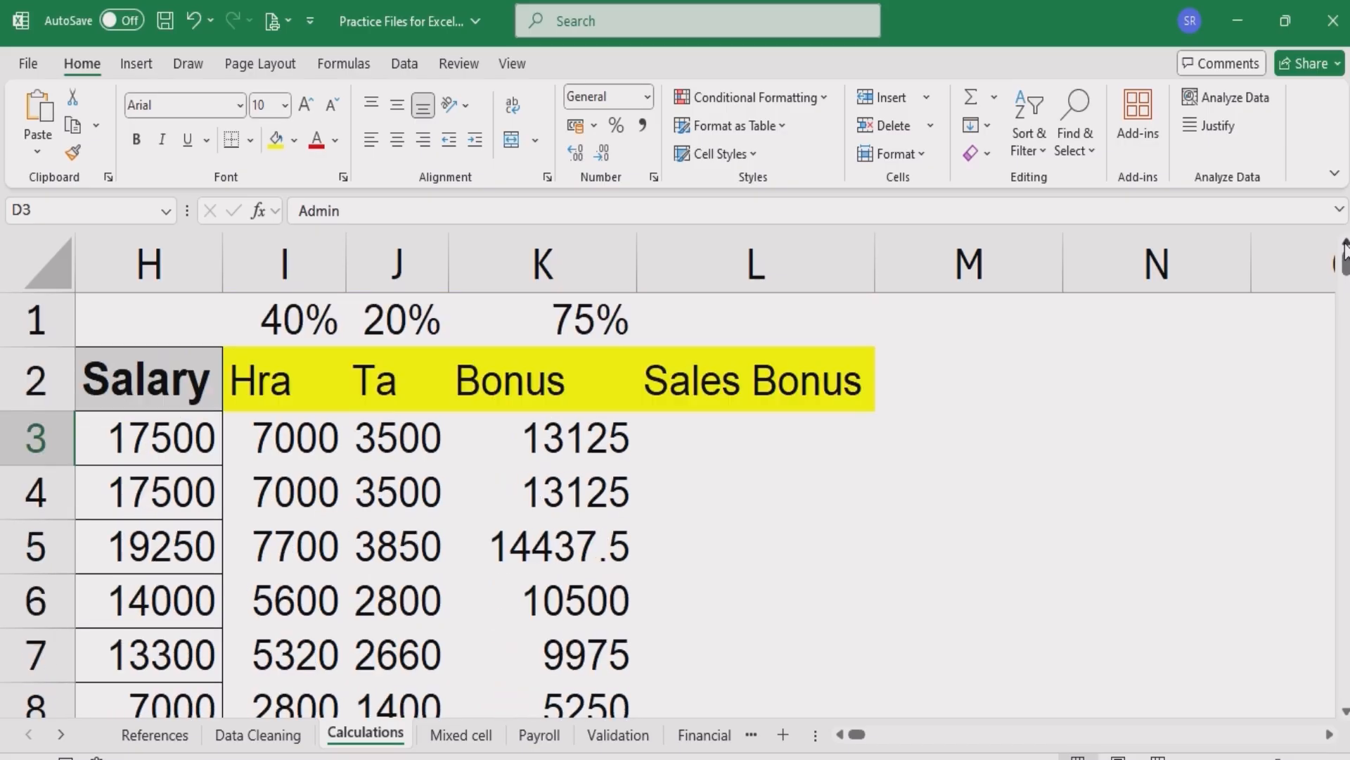
pyautogui.click(760, 447)
pyautogui.doubleClick(760, 448)
pyautogui.write('=')
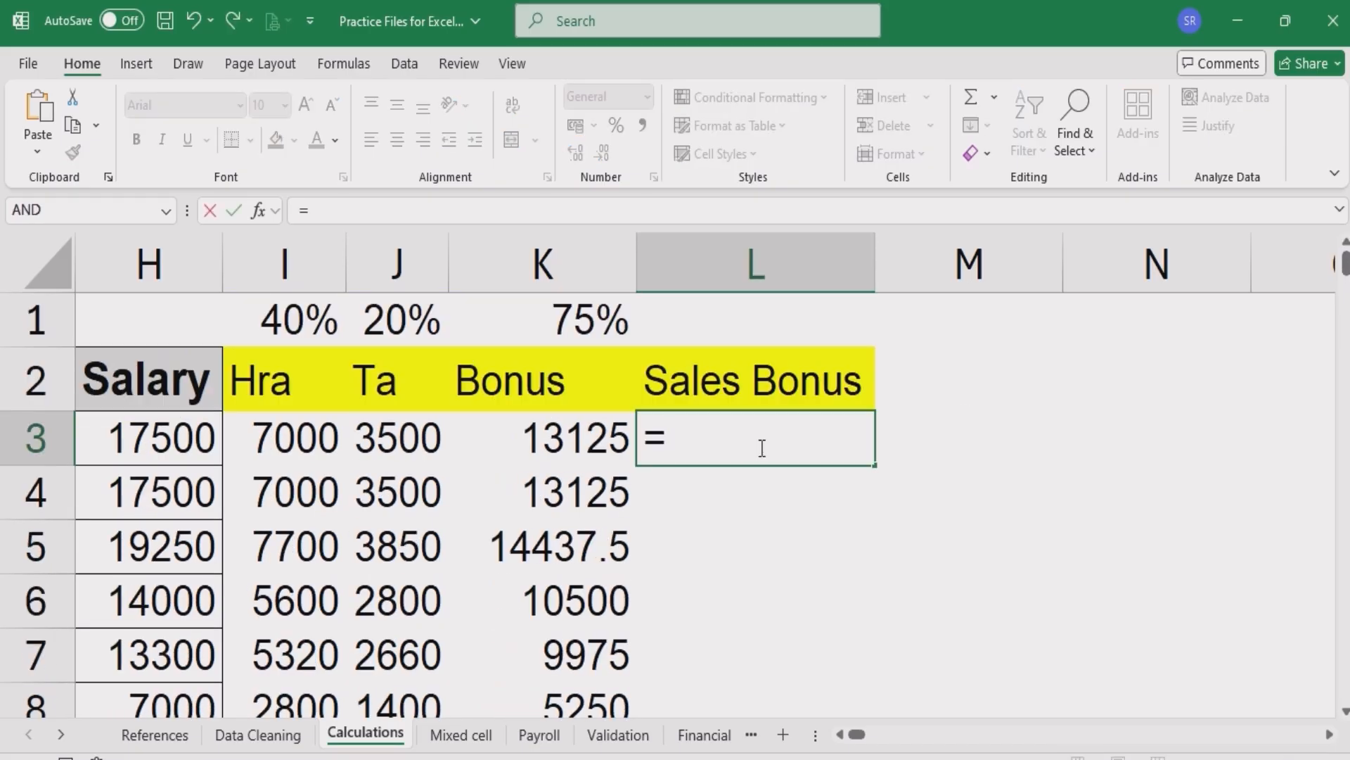
pyautogui.write('IF')
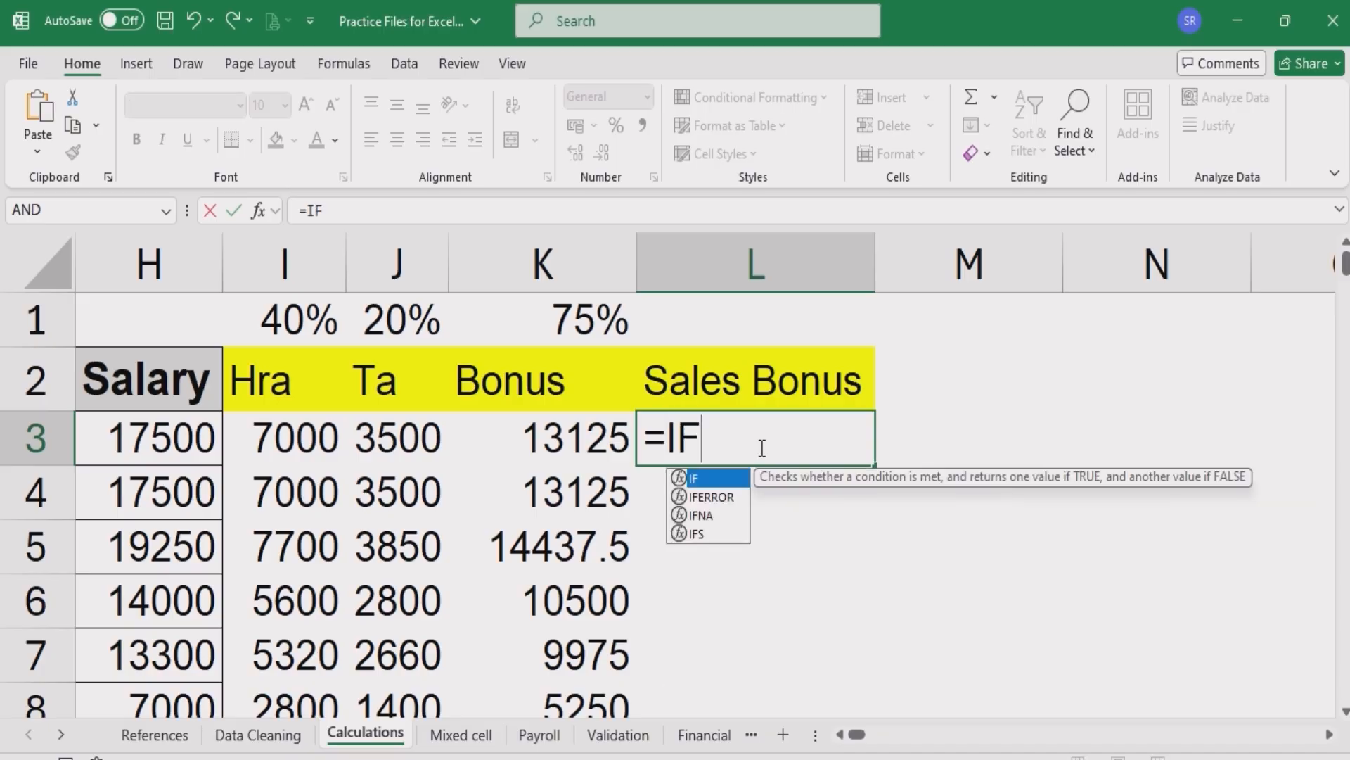
pyautogui.write('(D3=')
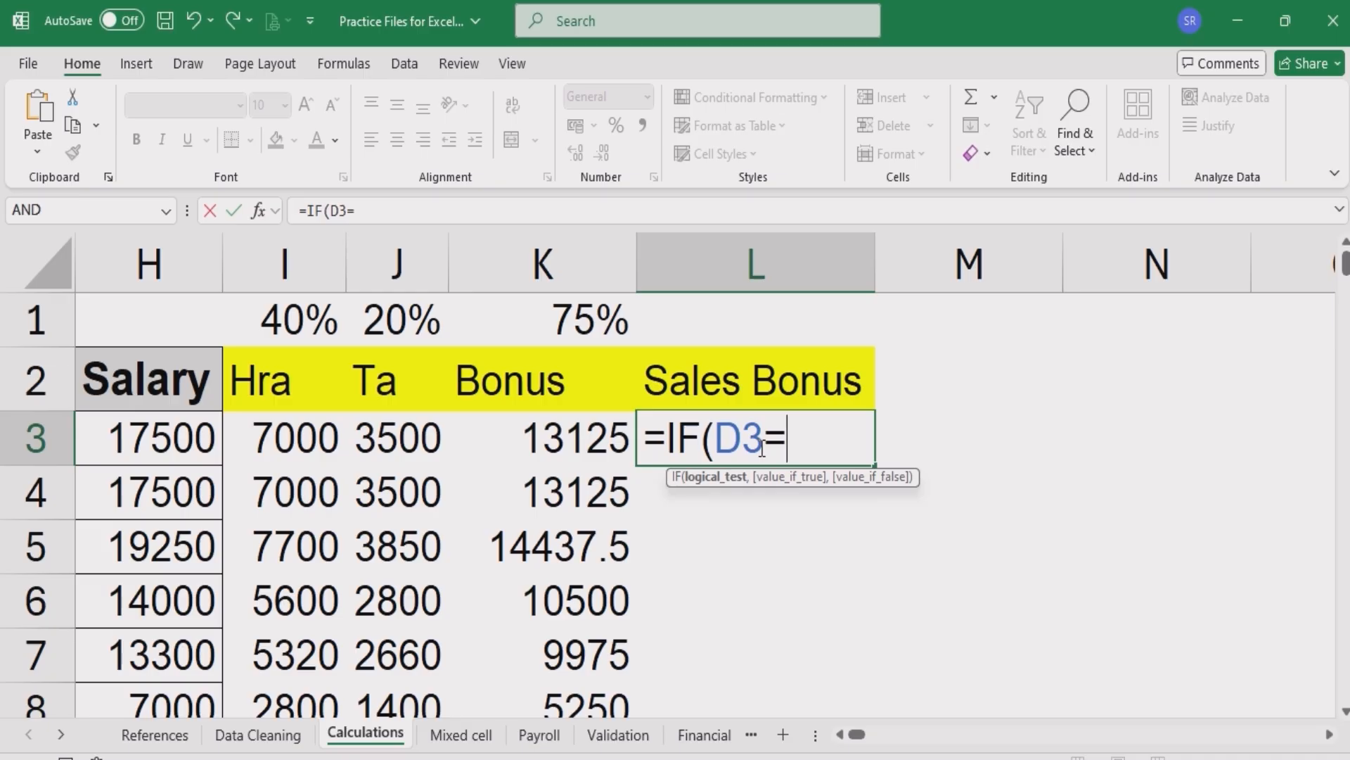
pyautogui.write('"SA')
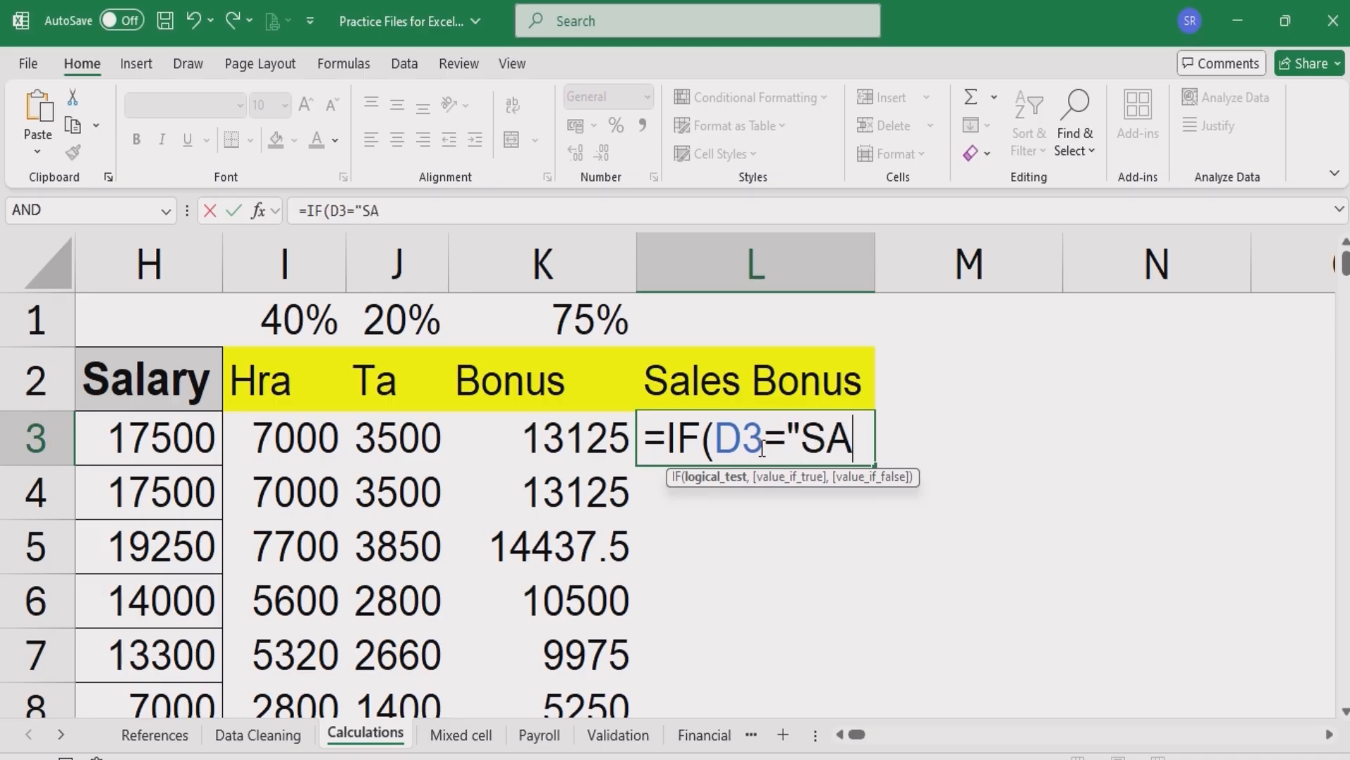
pyautogui.write('LES",10000')
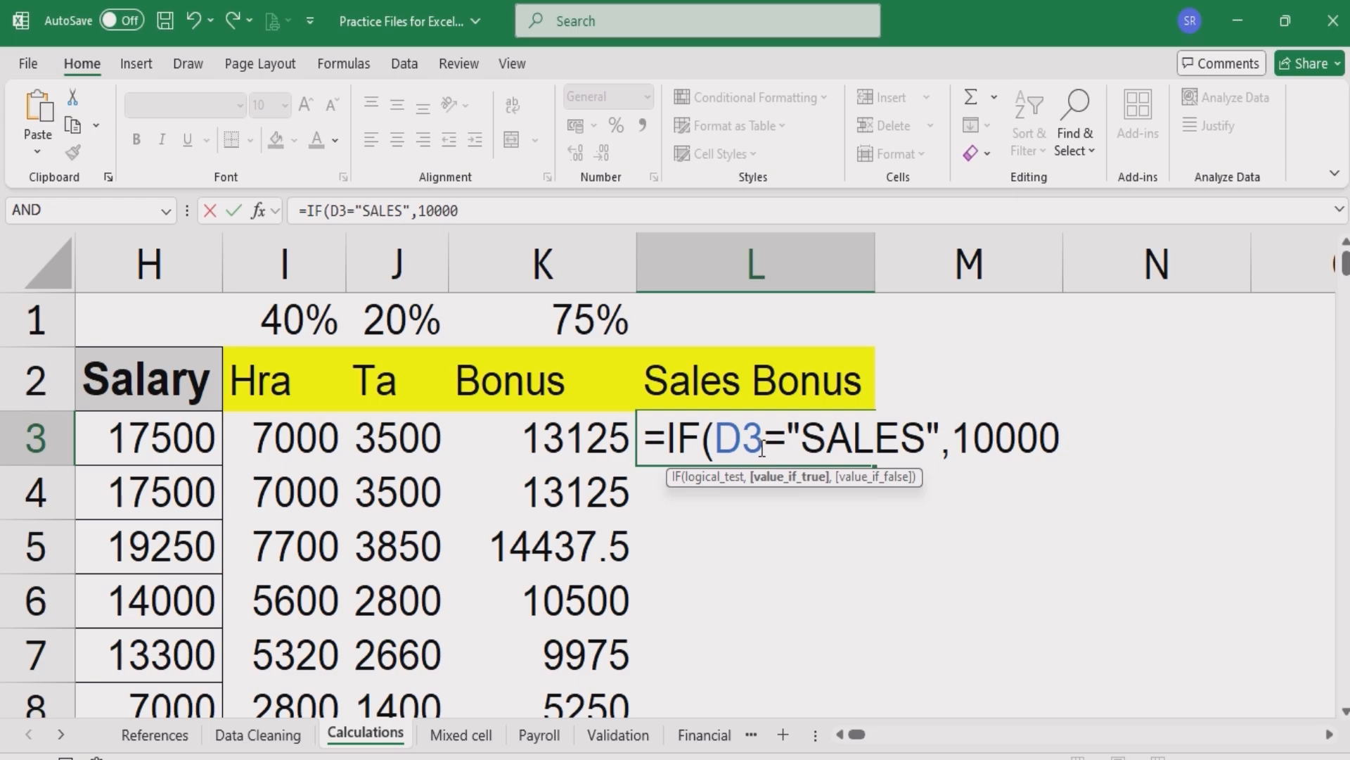
pyautogui.write(',0')
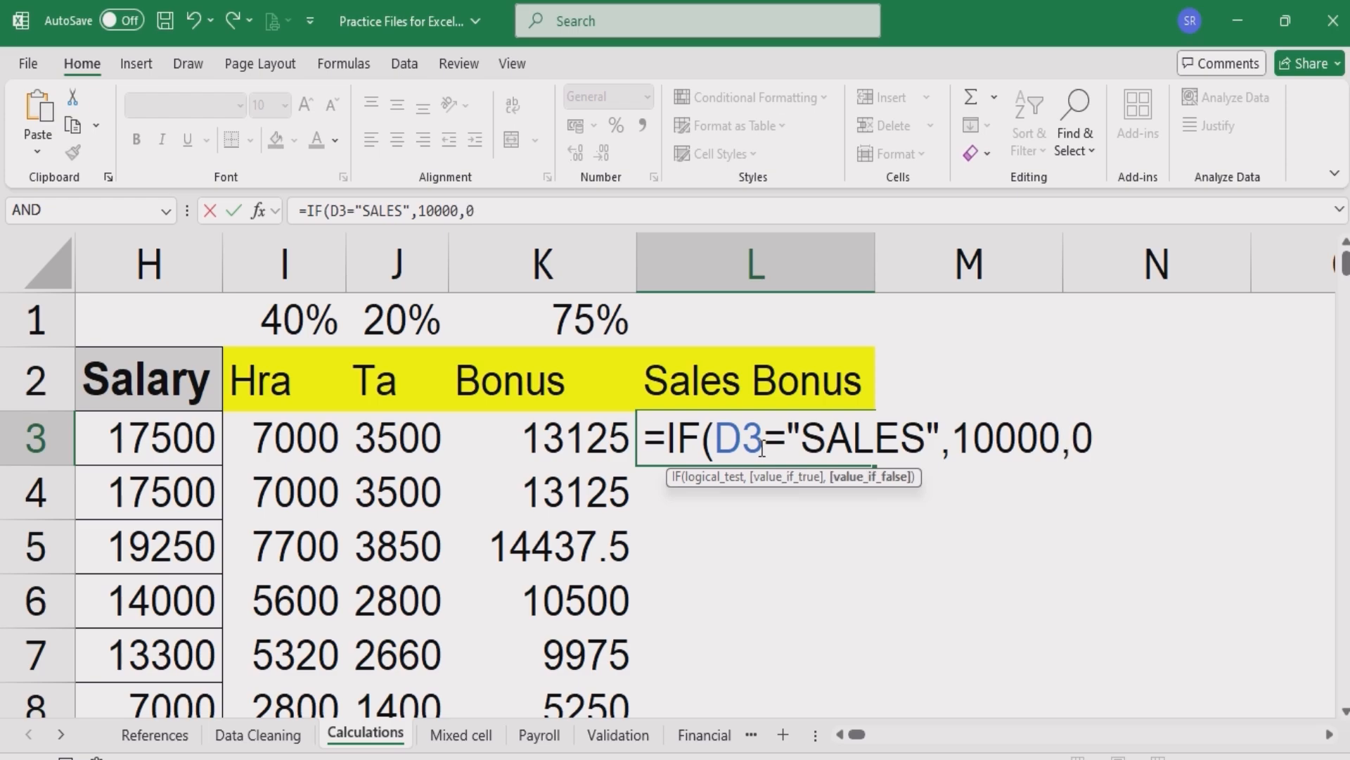
pyautogui.write(')')
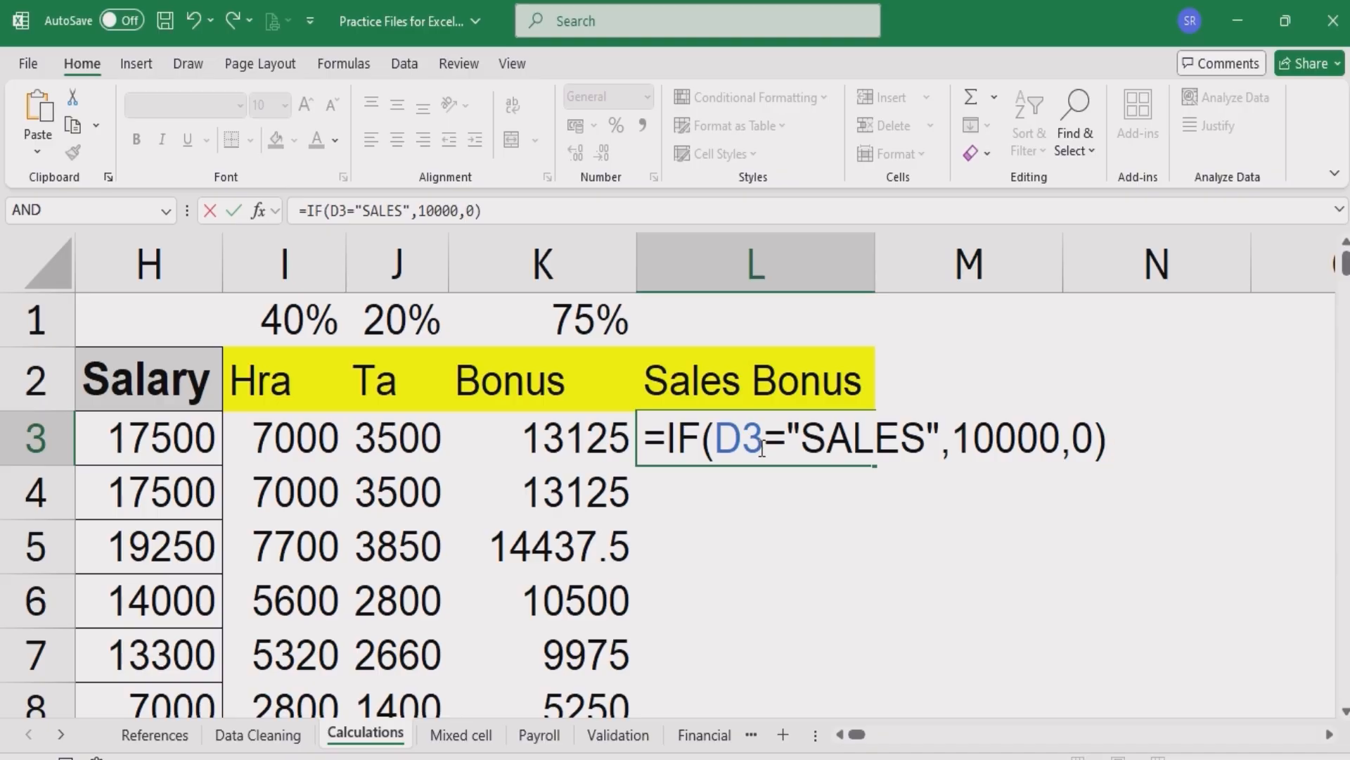
pyautogui.press('Return')
# - Check the Dept cell D3 that the Sales Bonus formula tests, returning to L3
pyautogui.click(763, 431)
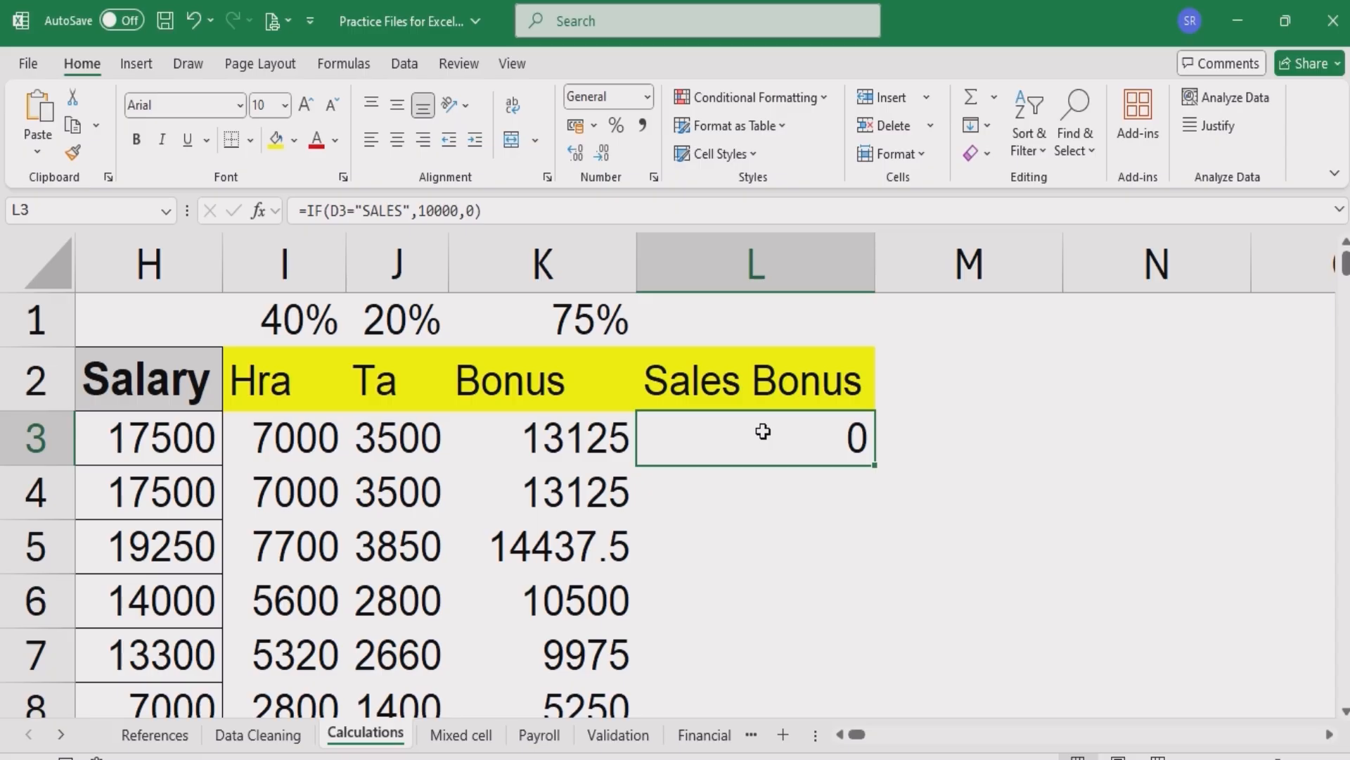
pyautogui.press('Left')
pyautogui.press('Left')
pyautogui.press('Left')
pyautogui.press('Left')
pyautogui.press('Left')
pyautogui.press('Left')
pyautogui.press('Left')
pyautogui.press('Left')
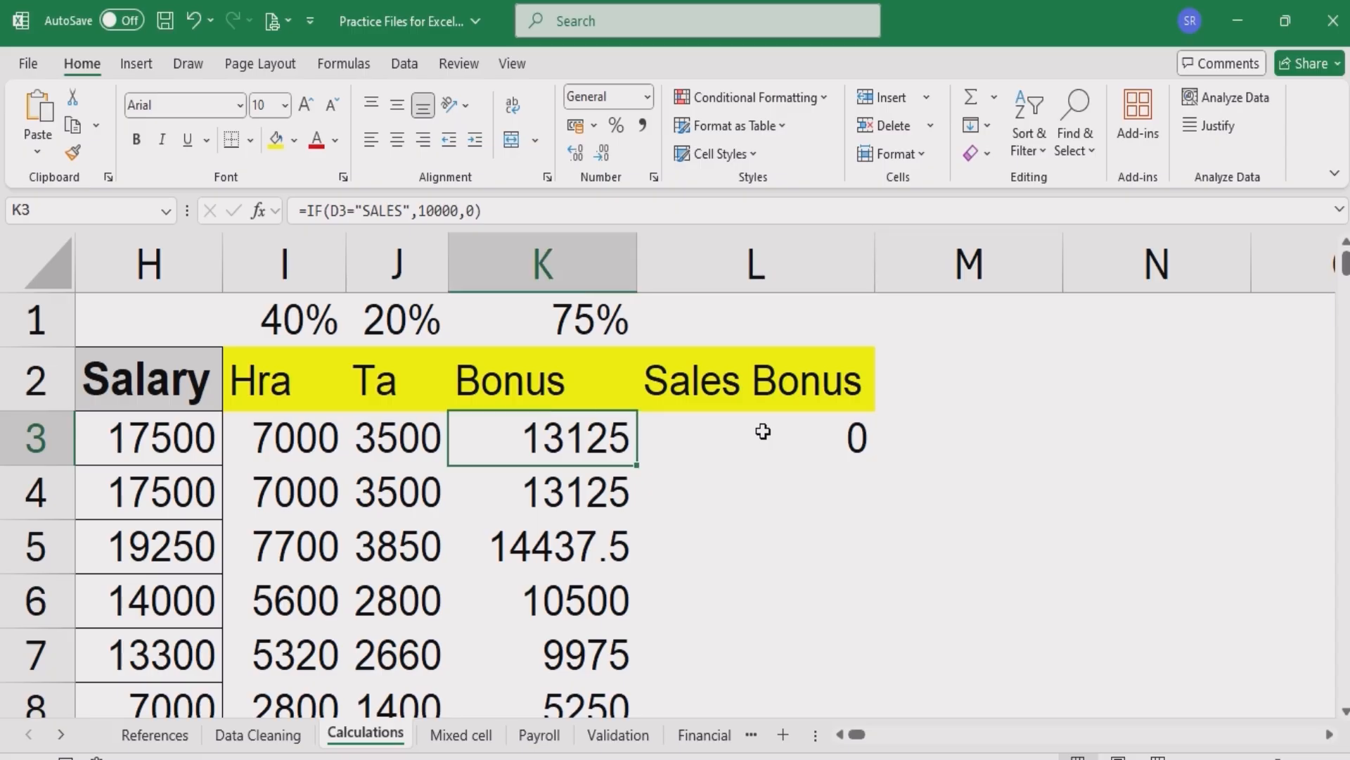
pyautogui.press('Left')
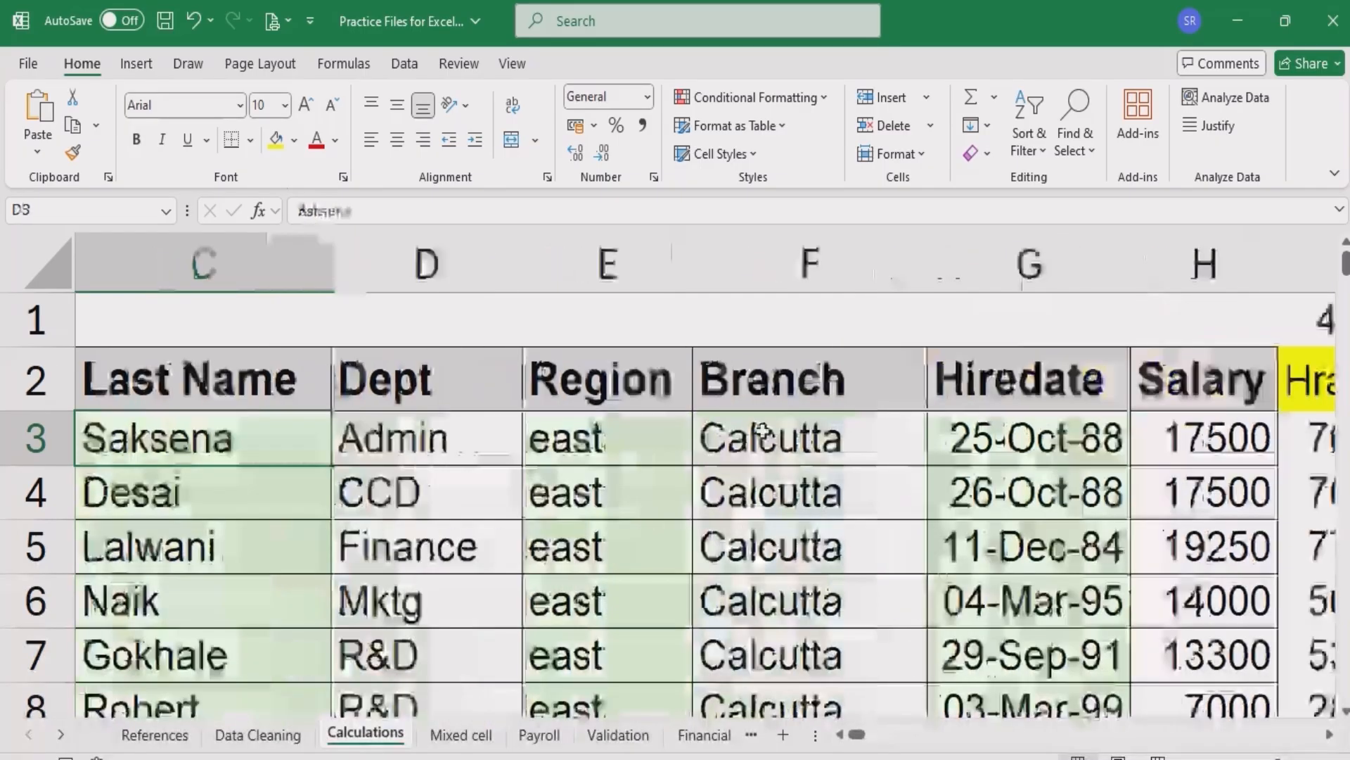
pyautogui.press('Right')
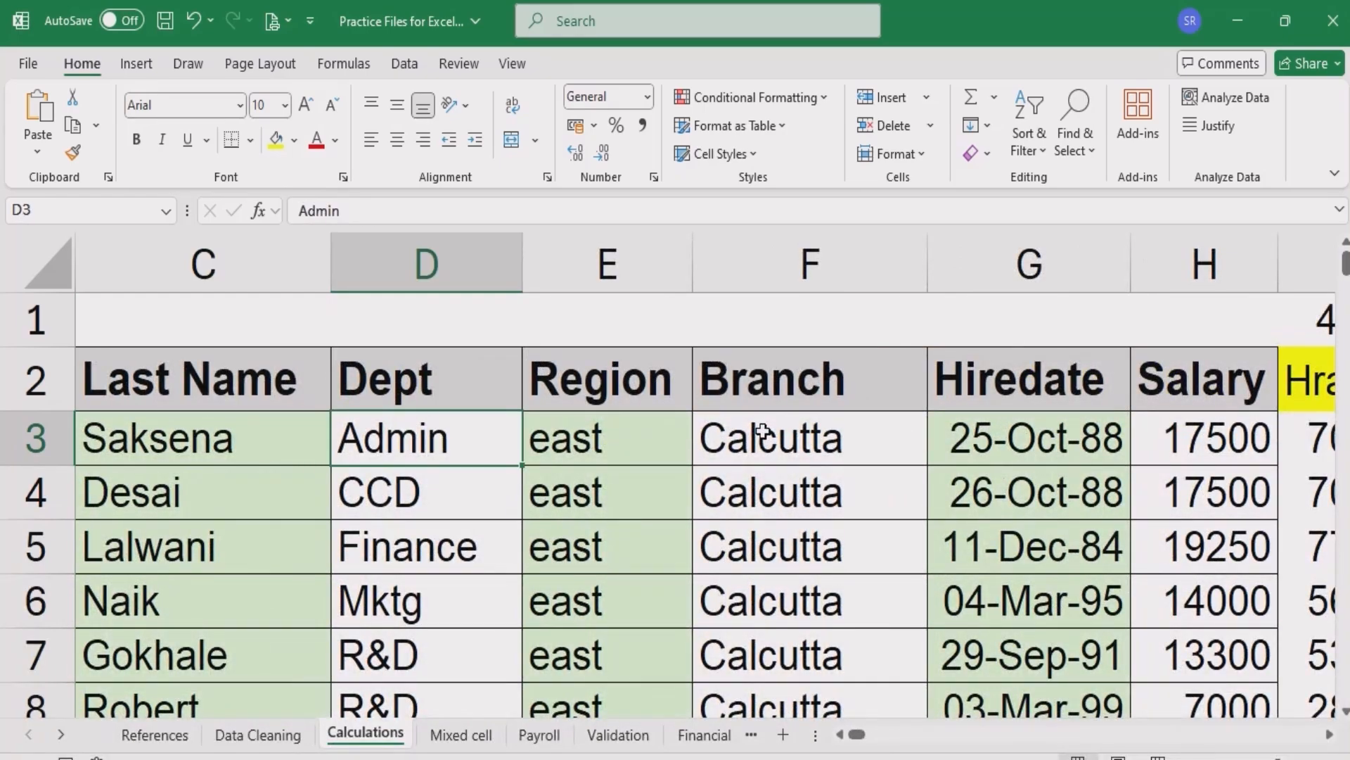
pyautogui.press('Right')
pyautogui.press('Right')
pyautogui.press('Right')
pyautogui.press('Right')
pyautogui.press('Right')
pyautogui.press('Right')
pyautogui.press('Right')
pyautogui.press('Right')
pyautogui.press('Right')
pyautogui.press('Right')
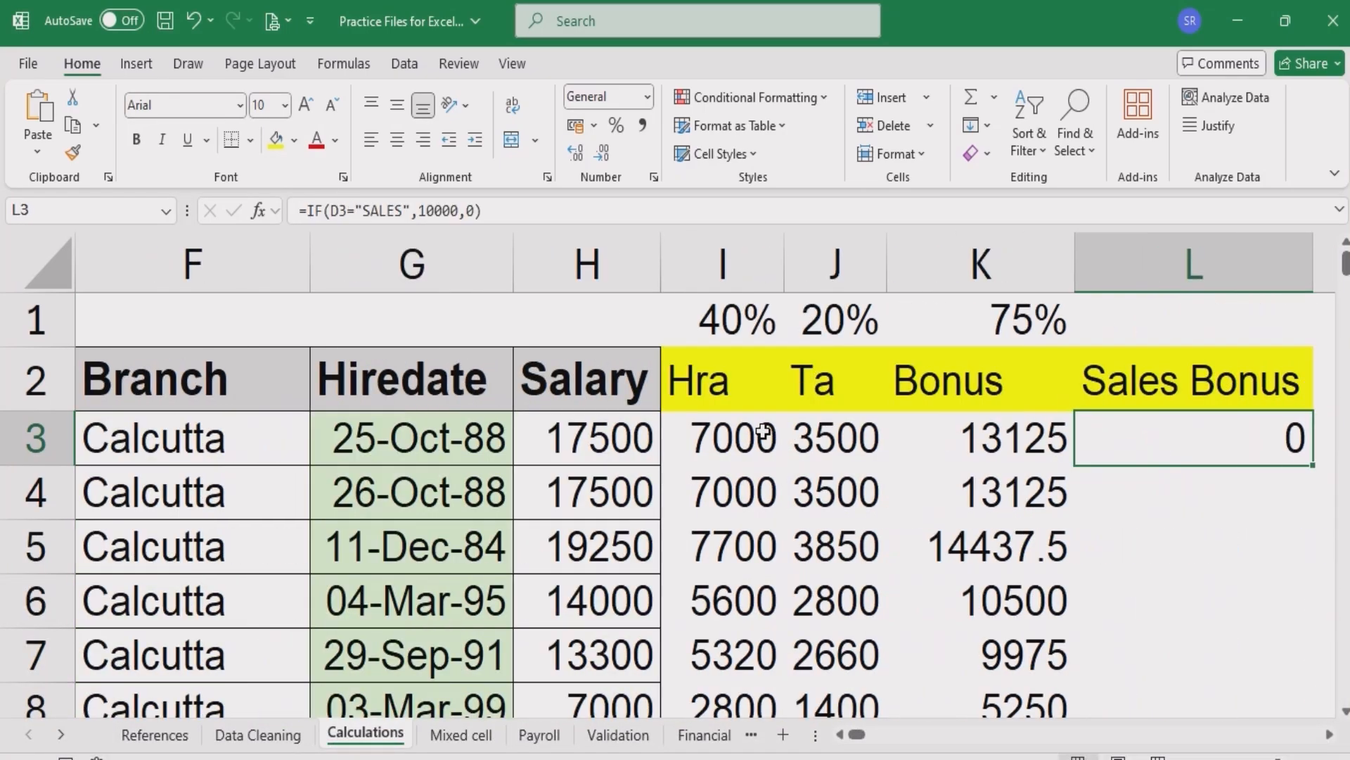
pyautogui.press('Left')
pyautogui.press('Left')
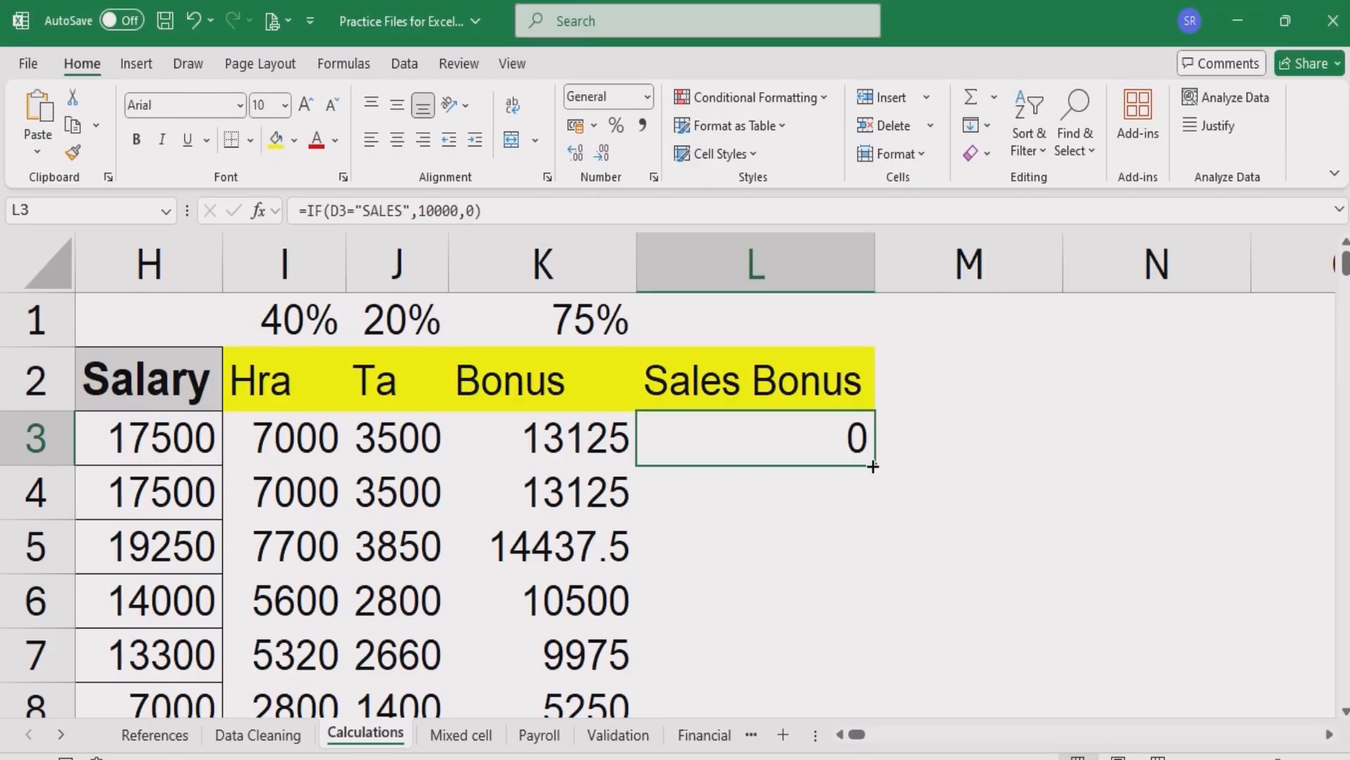
# - Fill the Sales Bonus formula down the rest of the column and review the results
pyautogui.doubleClick(873, 466)
pyautogui.click(784, 455)
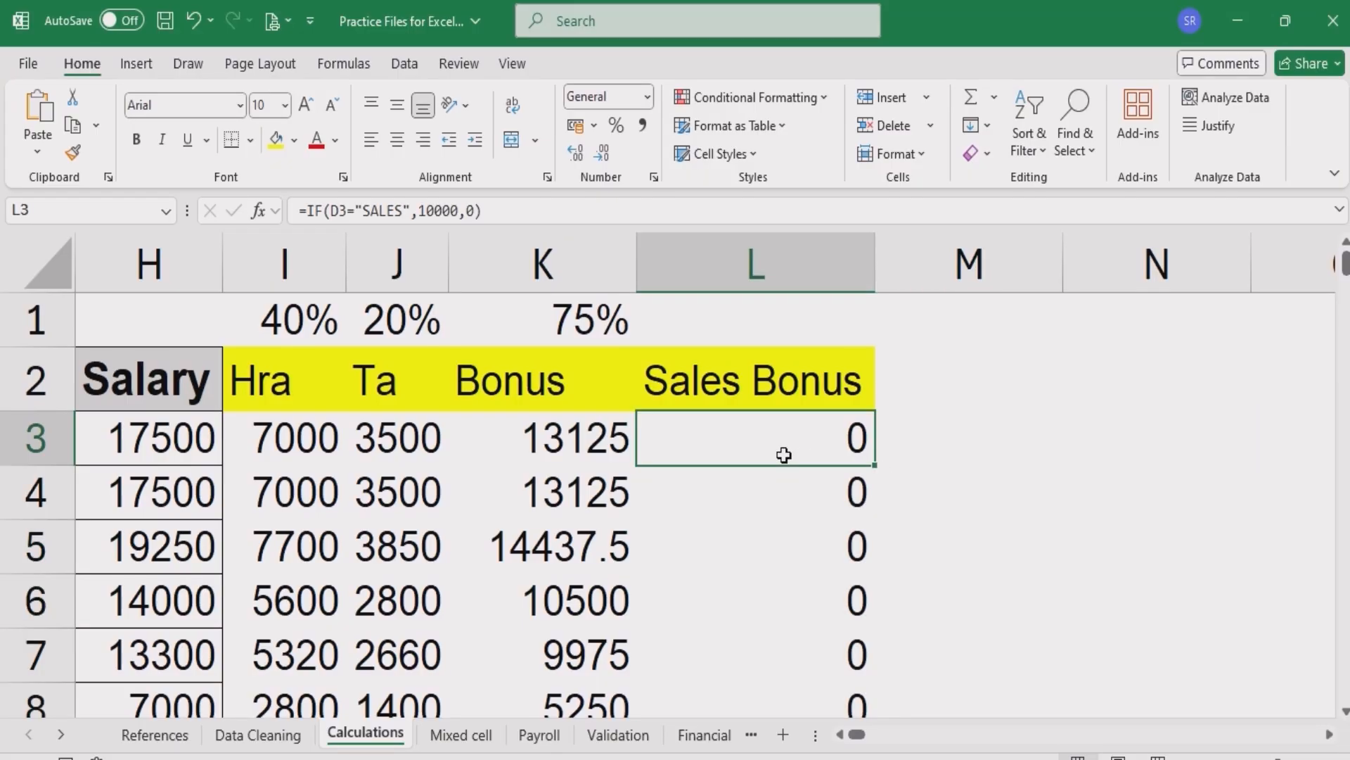
pyautogui.keyDown('ctrl'); pyautogui.scroll(-2, 783, 455); pyautogui.keyUp('ctrl')
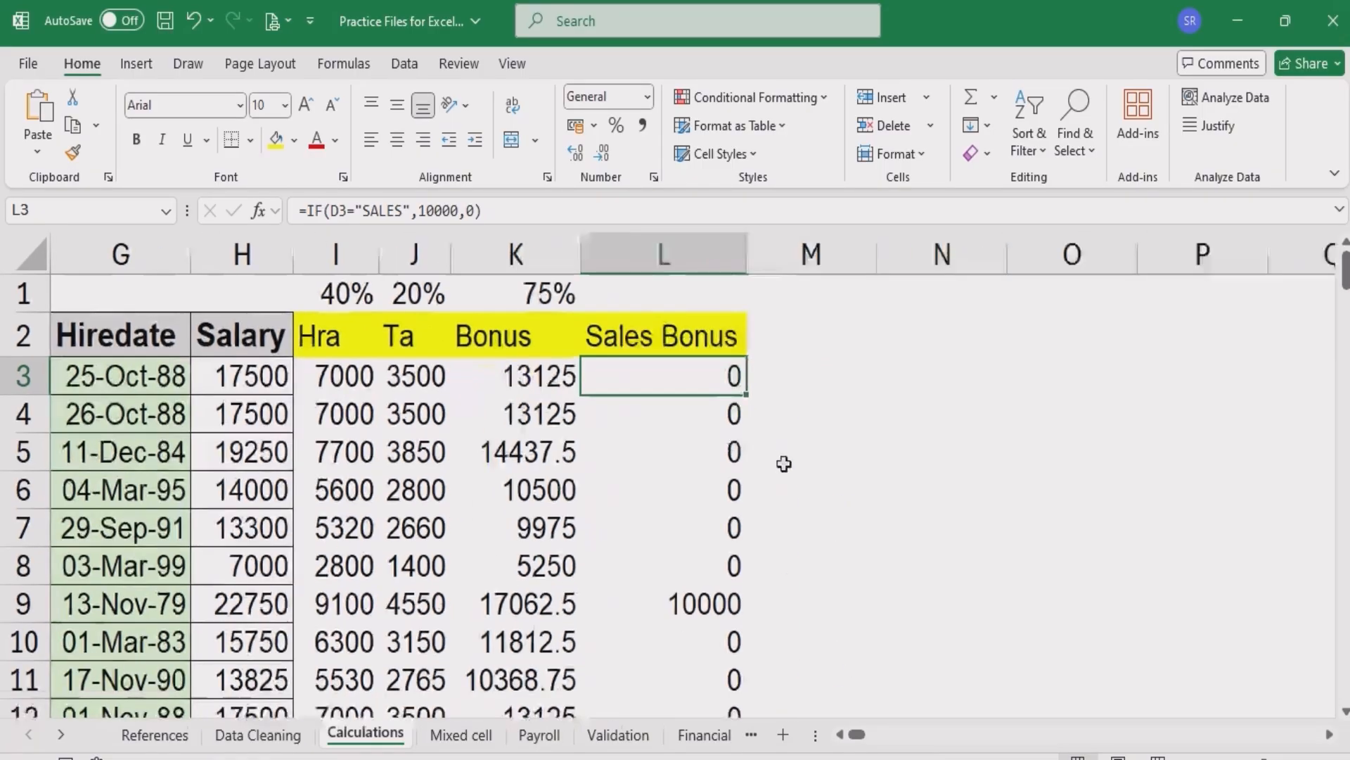
pyautogui.click(839, 734)
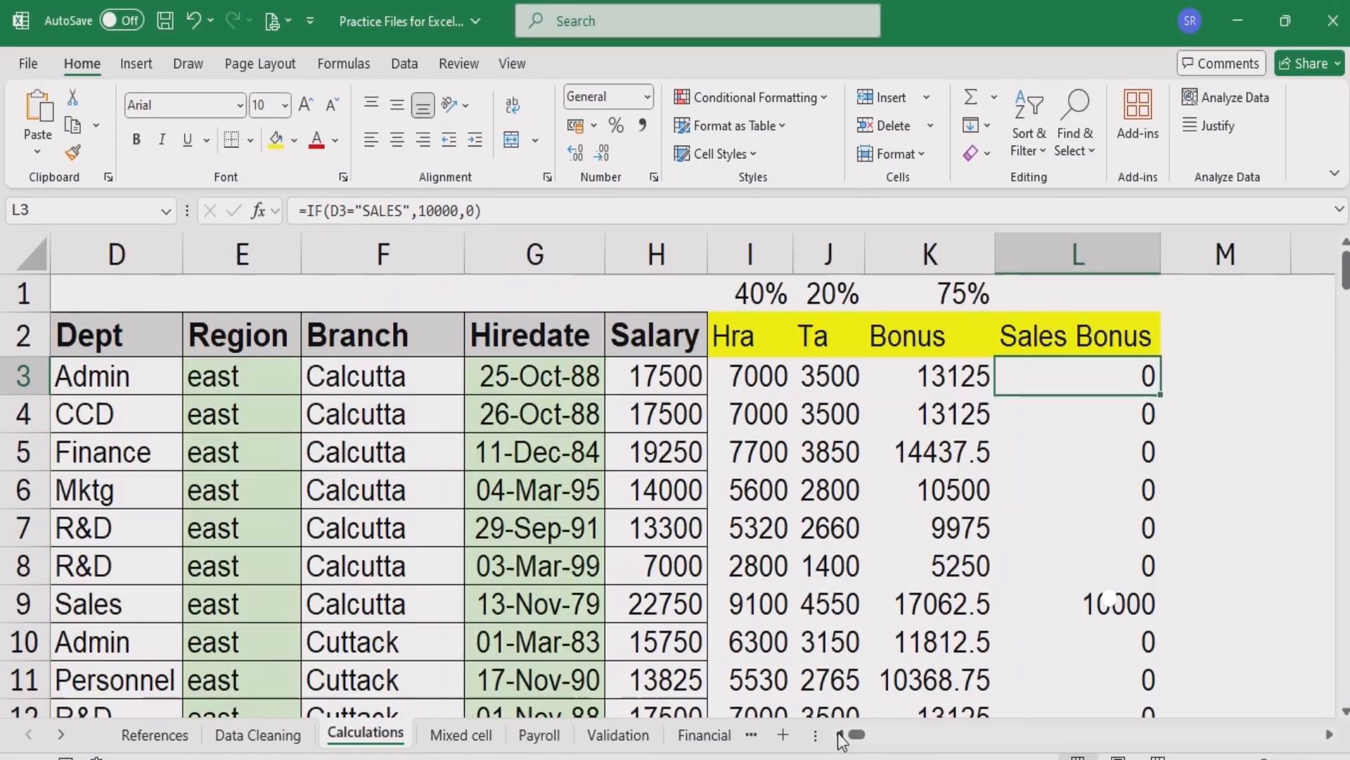
pyautogui.keyDown('ctrl'); pyautogui.scroll(-1, 767, 574); pyautogui.keyUp('ctrl')
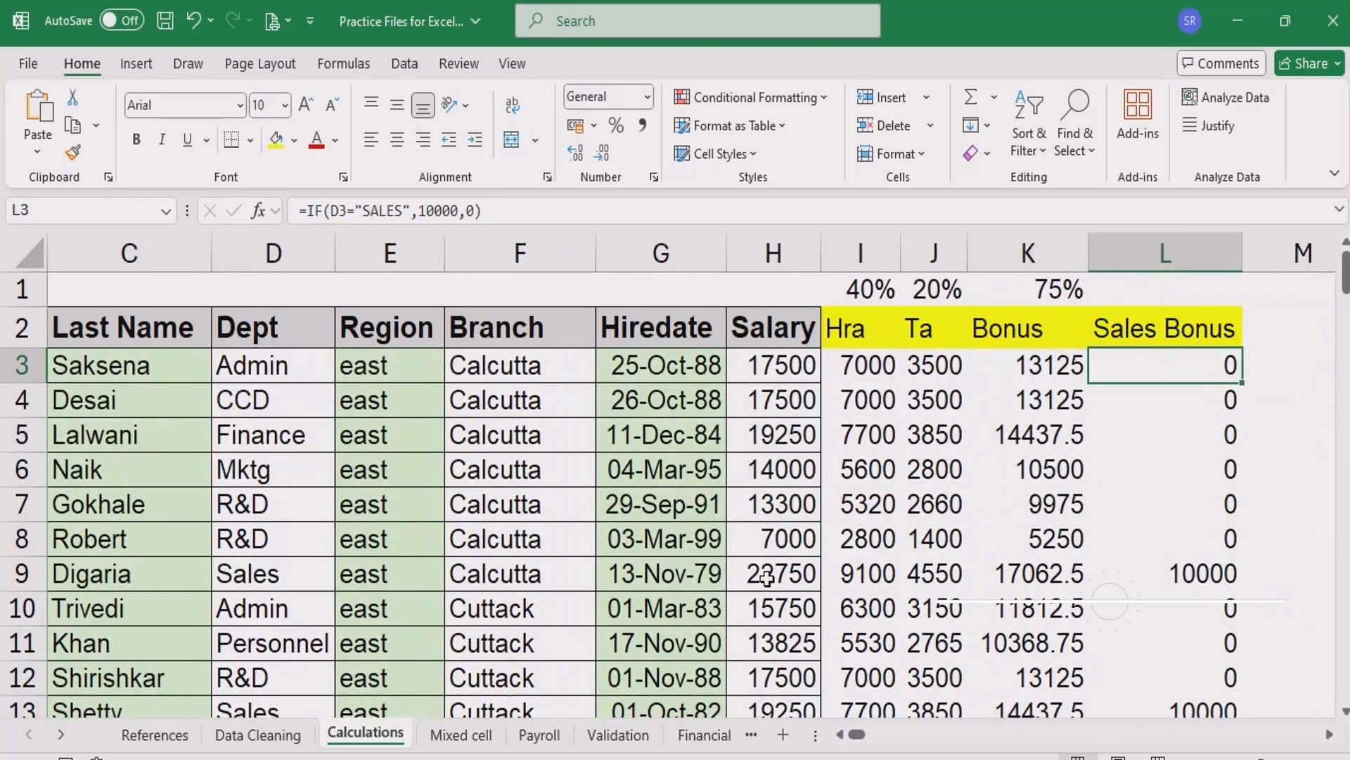
# - Change the true value in L3's Sales Bonus formula from a fixed amount to 60%*H3
pyautogui.click(9, 580)
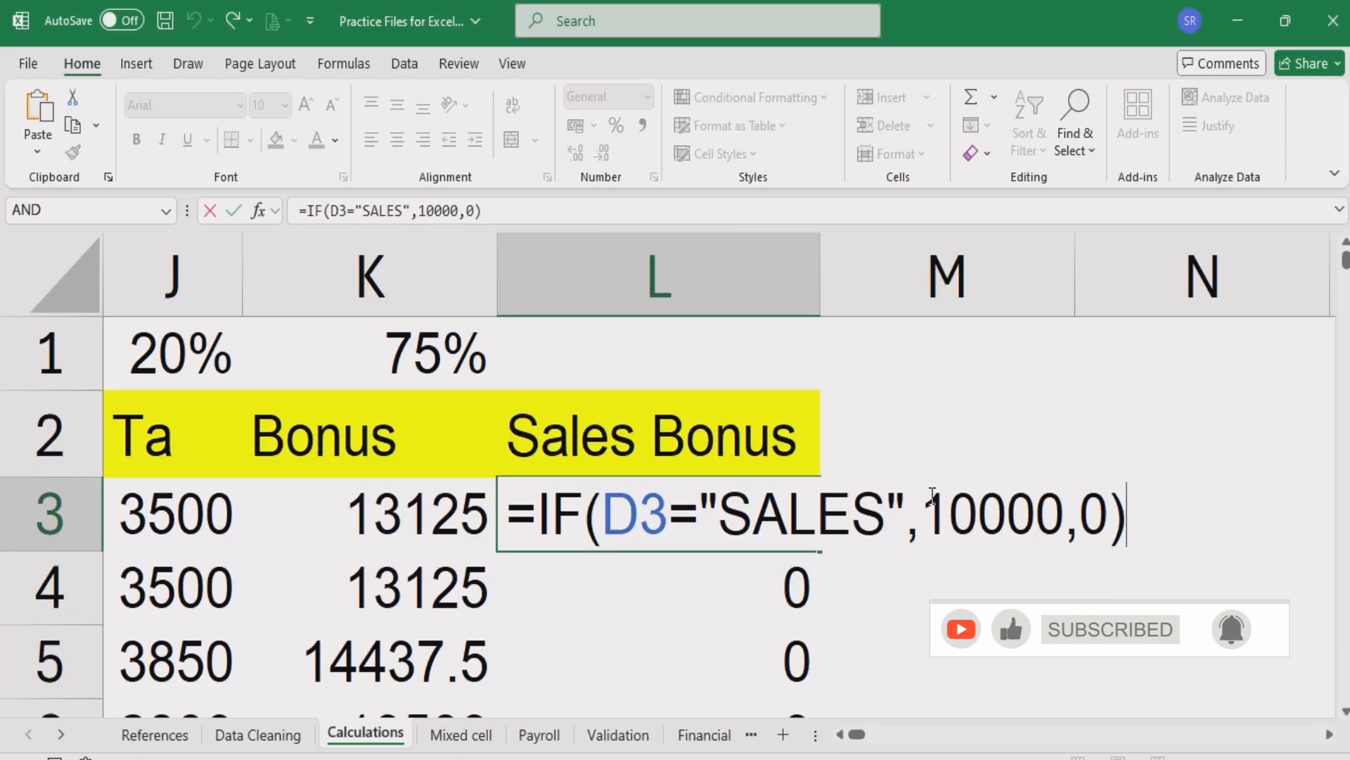
pyautogui.moveTo(923, 503); pyautogui.dragTo(1056, 507)
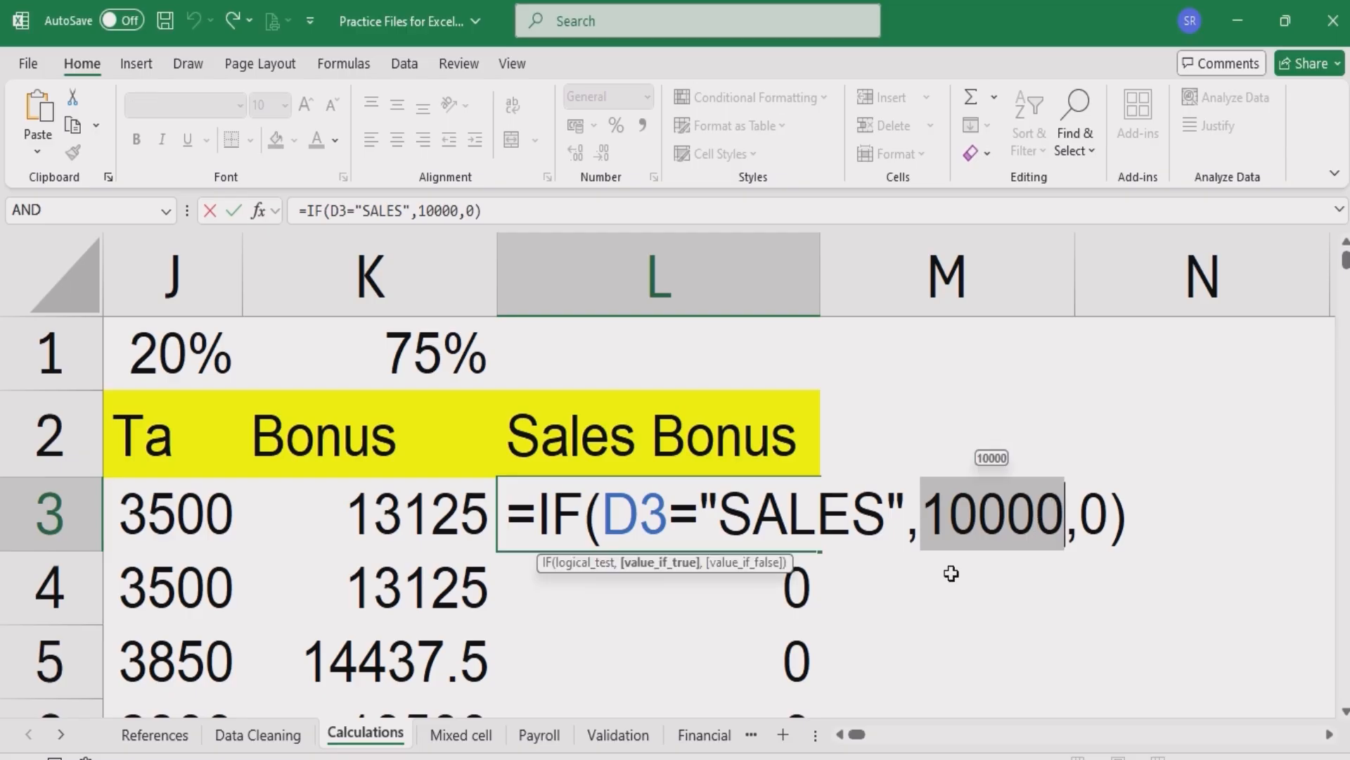
pyautogui.write('60%')
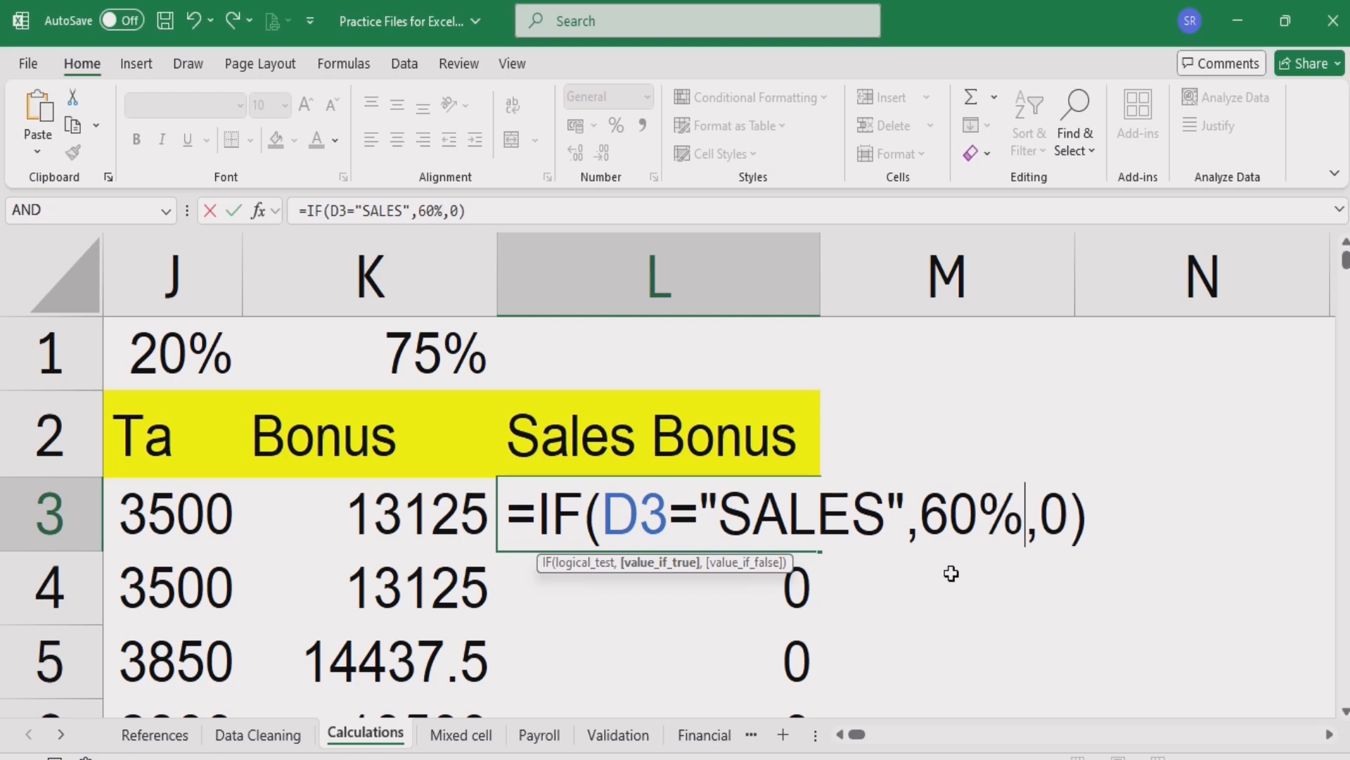
pyautogui.write('*')
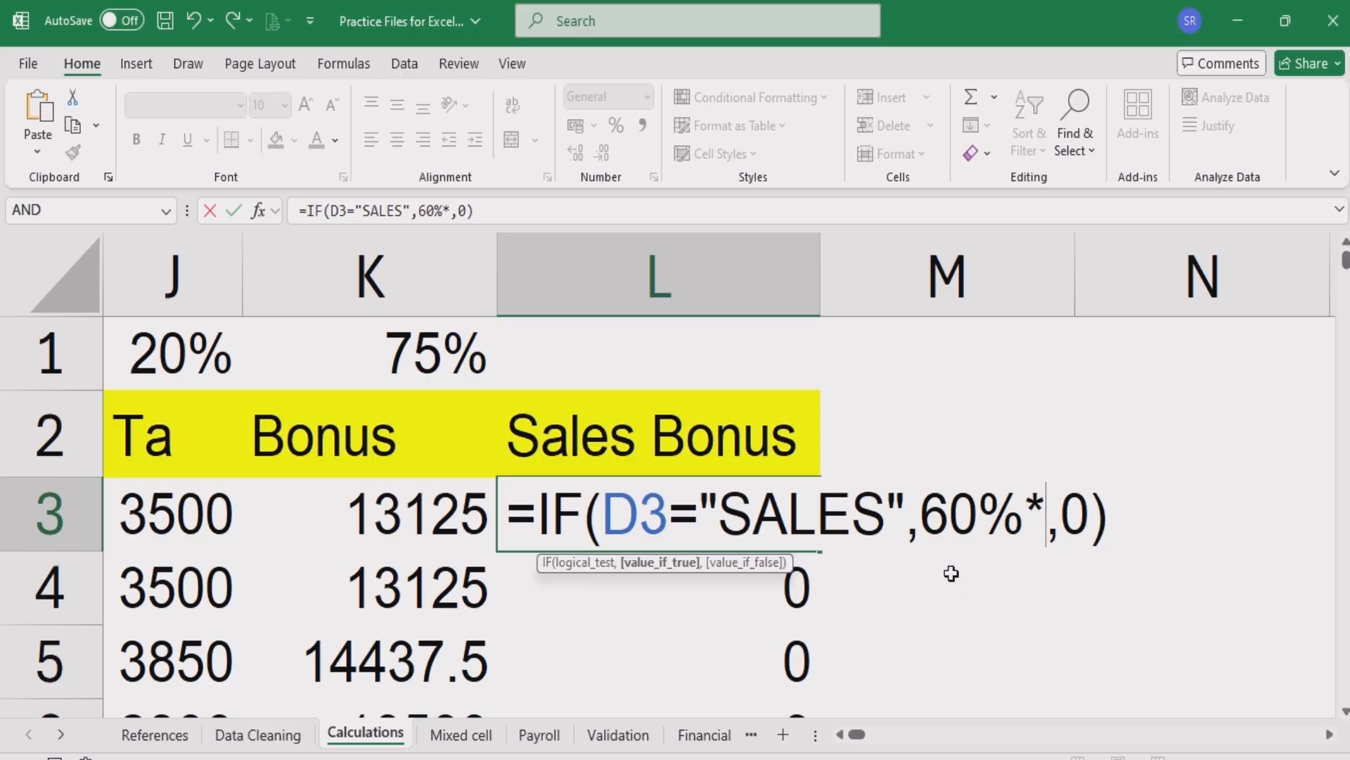
pyautogui.write('h3')
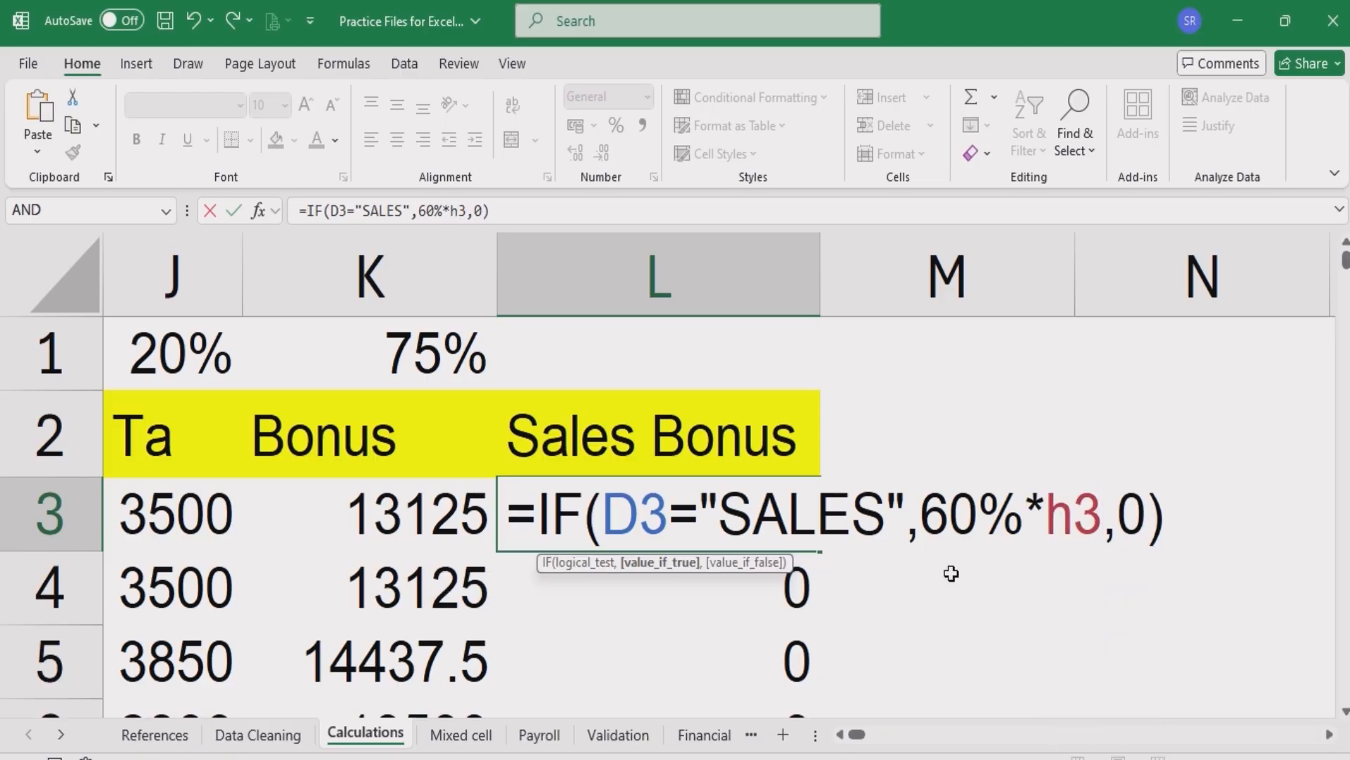
pyautogui.press('BackSpace')
pyautogui.press('BackSpace')
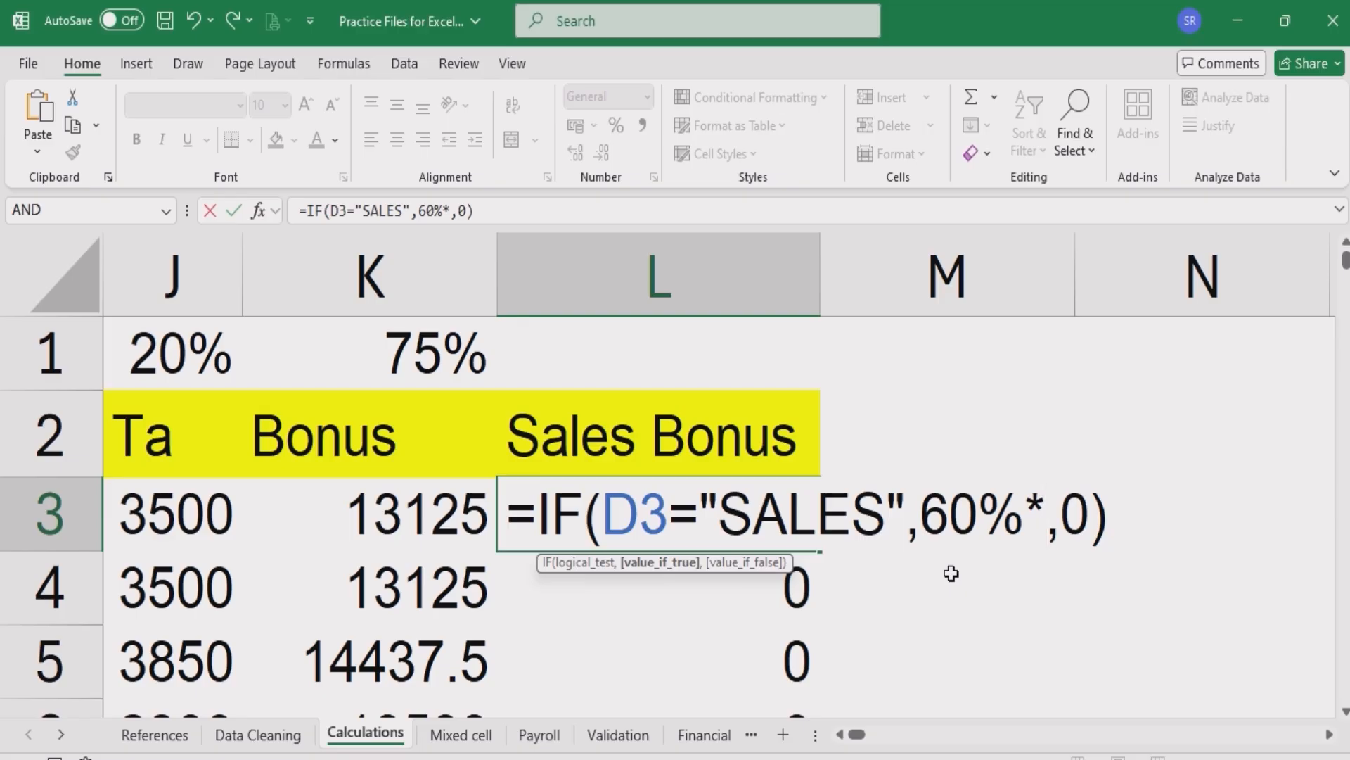
pyautogui.write('H3')
pyautogui.press('Return')
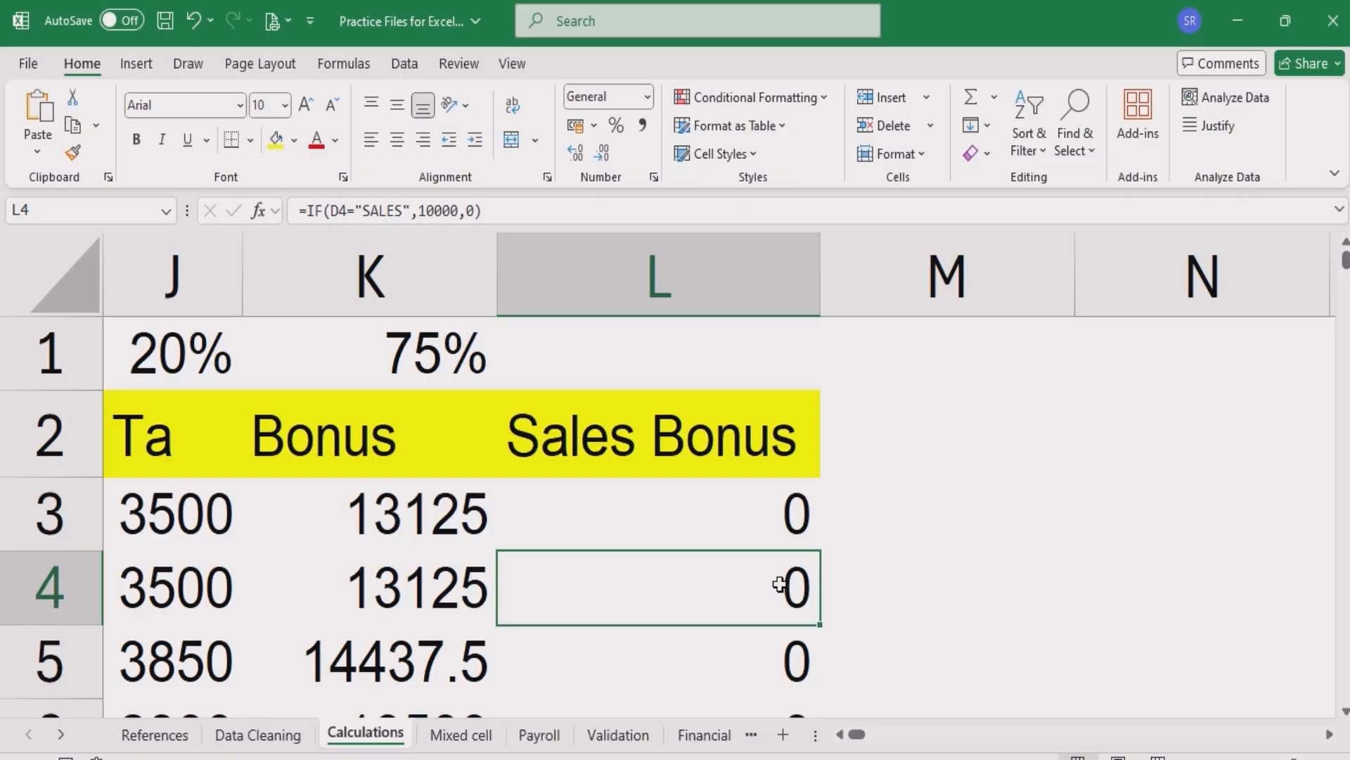
# - Fill the updated Sales Bonus formula down the column and inspect the Sales employee's row 9 result
pyautogui.scroll(-4, 629, 585)
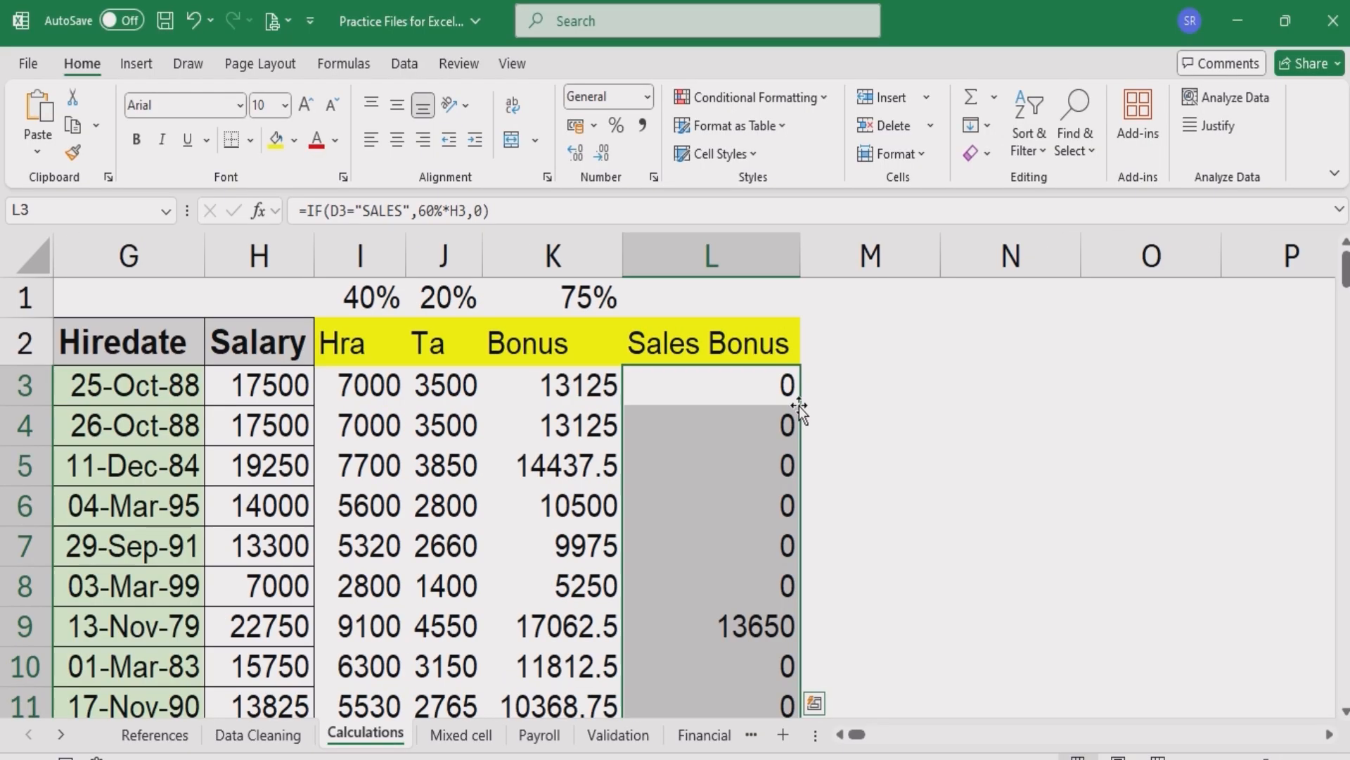
pyautogui.click(697, 626)
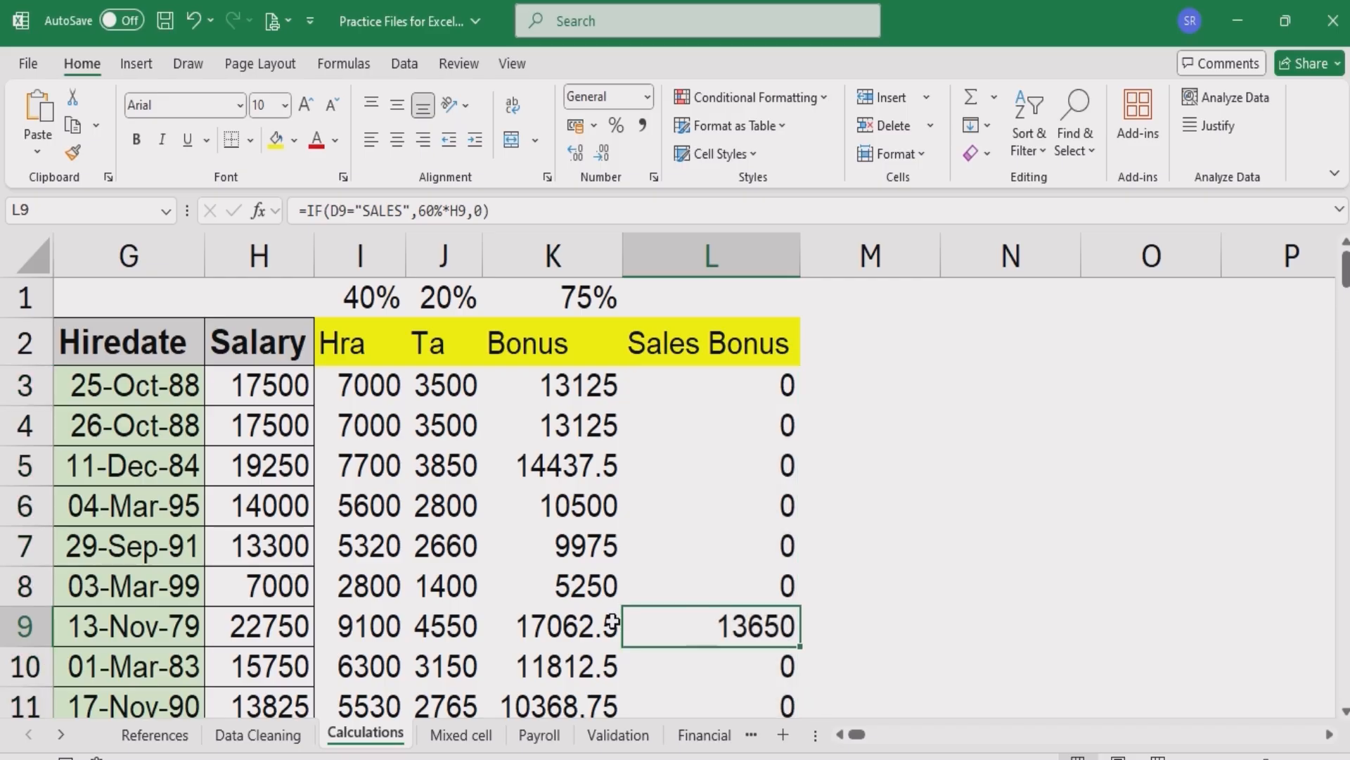
pyautogui.click(26, 625)
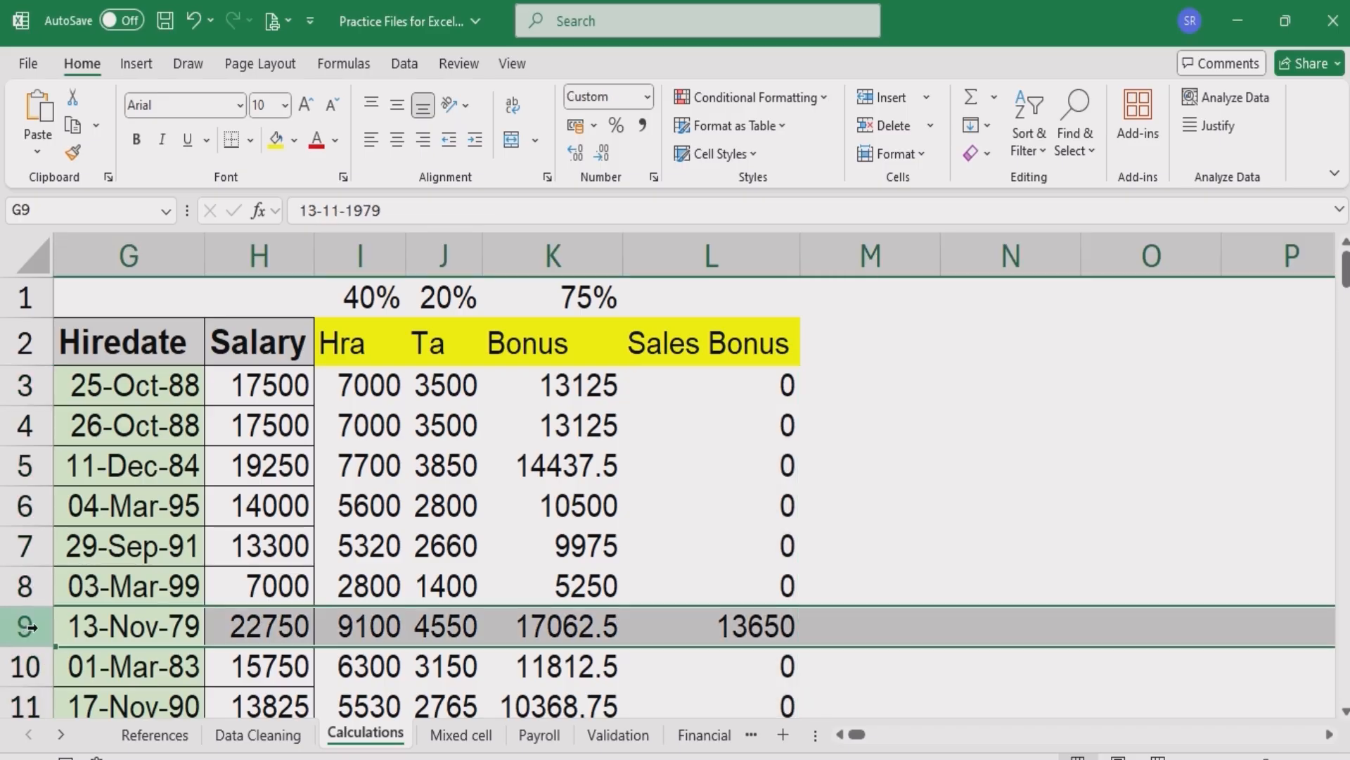
pyautogui.click(653, 624)
pyautogui.click(706, 384)
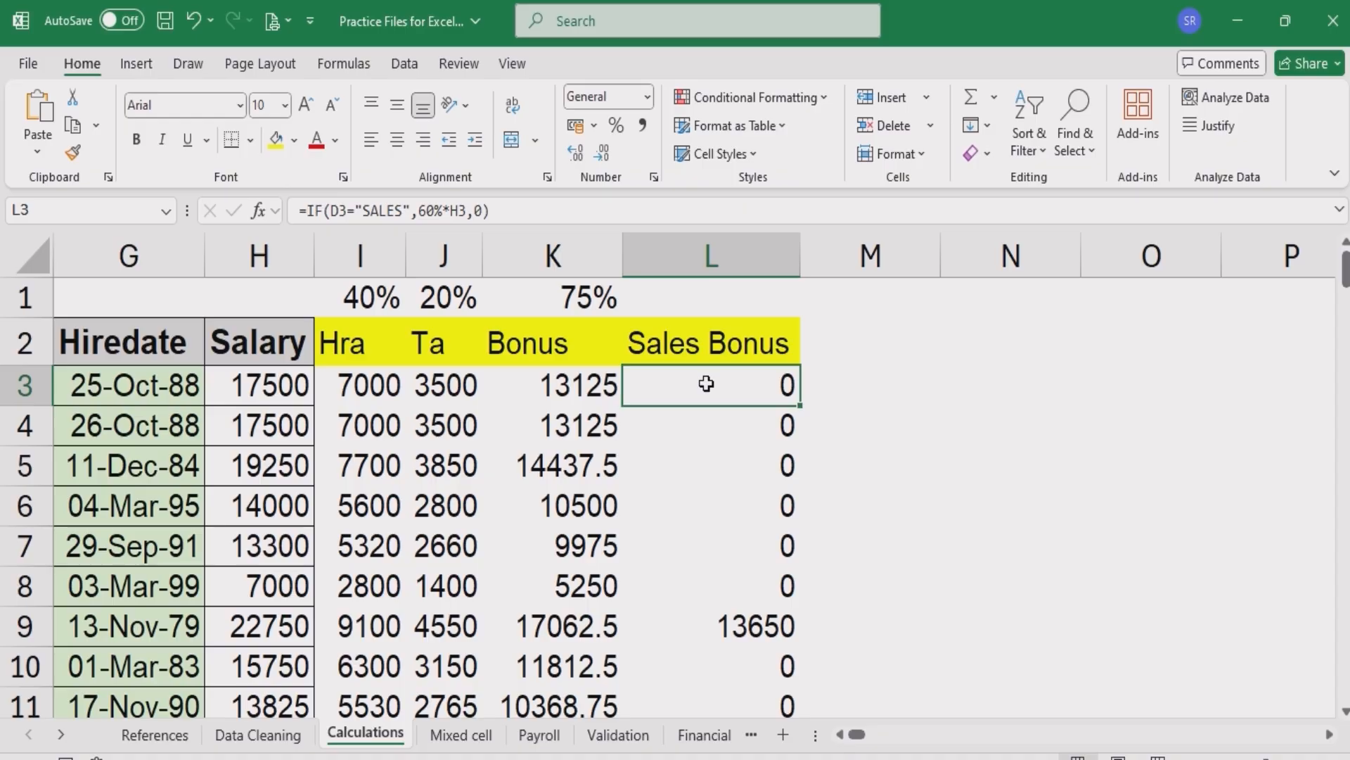
# - Enter the example conditions "Dept = Sales" and "Region = West" in R8 and R9 below the IF example
pyautogui.press('Right')
pyautogui.press('Right')
pyautogui.press('Right')
pyautogui.press('Right')
pyautogui.press('Right')
pyautogui.press('Right')
pyautogui.press('Right')
pyautogui.press('Right')
pyautogui.press('Right')
pyautogui.press('Right')
pyautogui.press('Right')
pyautogui.press('Down')
pyautogui.press('Down')
pyautogui.press('Down')
pyautogui.press('Down')
pyautogui.press('Left')
pyautogui.press('Left')
pyautogui.press('Left')
pyautogui.press('Left')
pyautogui.press('Left')
pyautogui.press('Down')
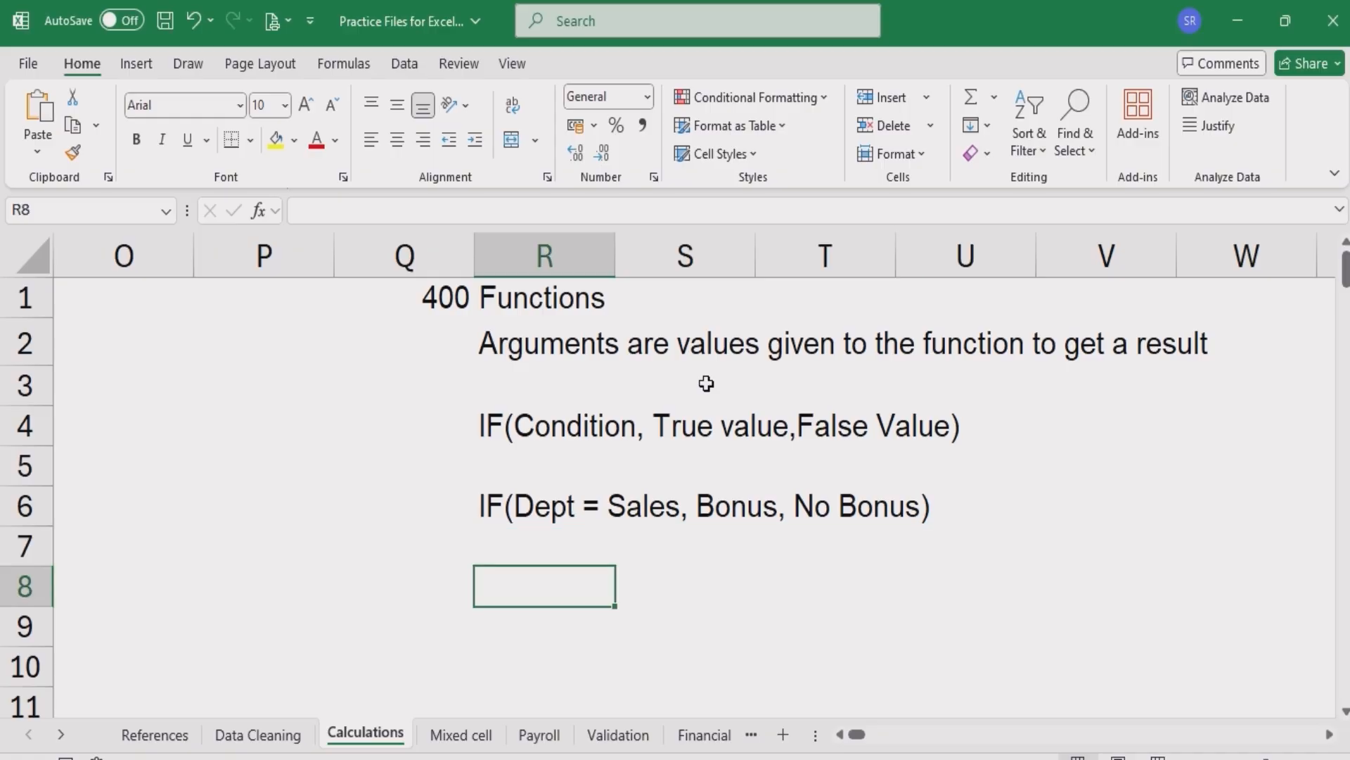
pyautogui.write('d')
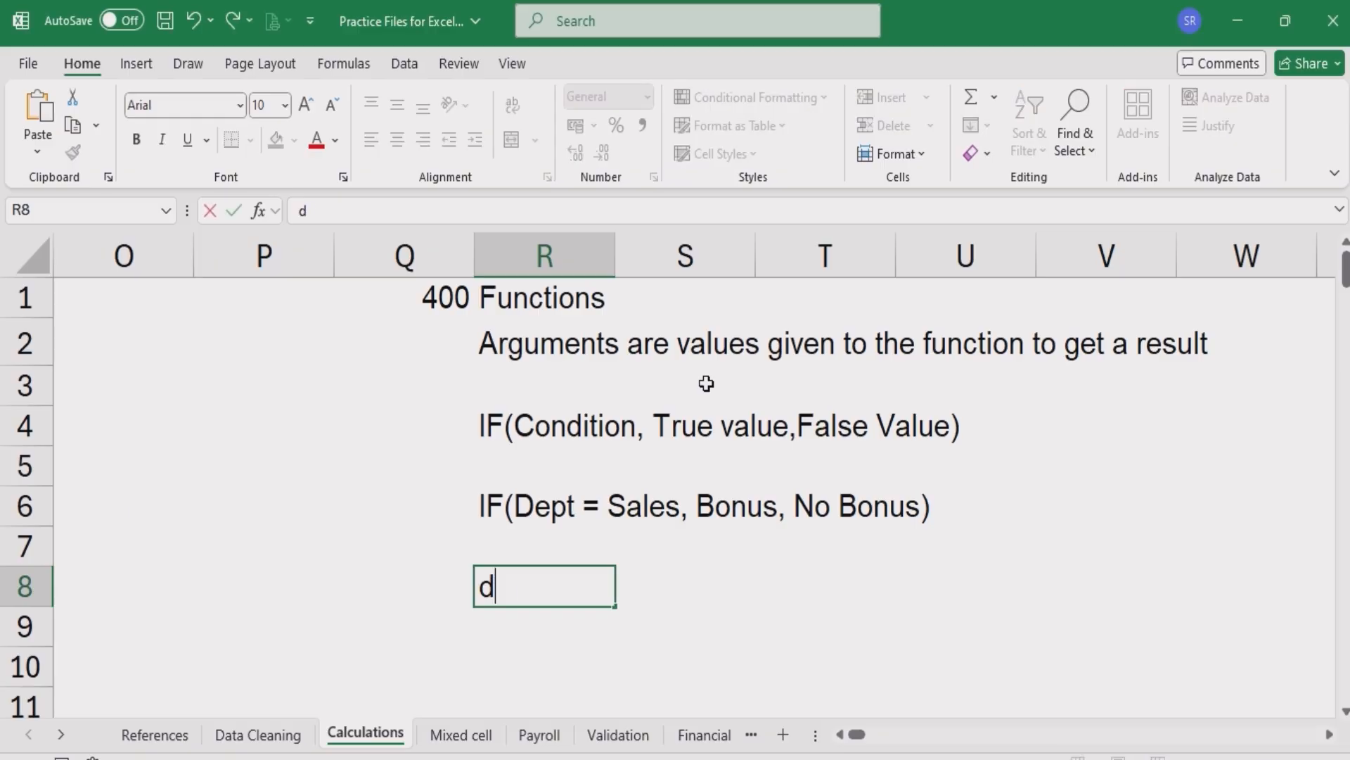
pyautogui.write('EPT = Sa')
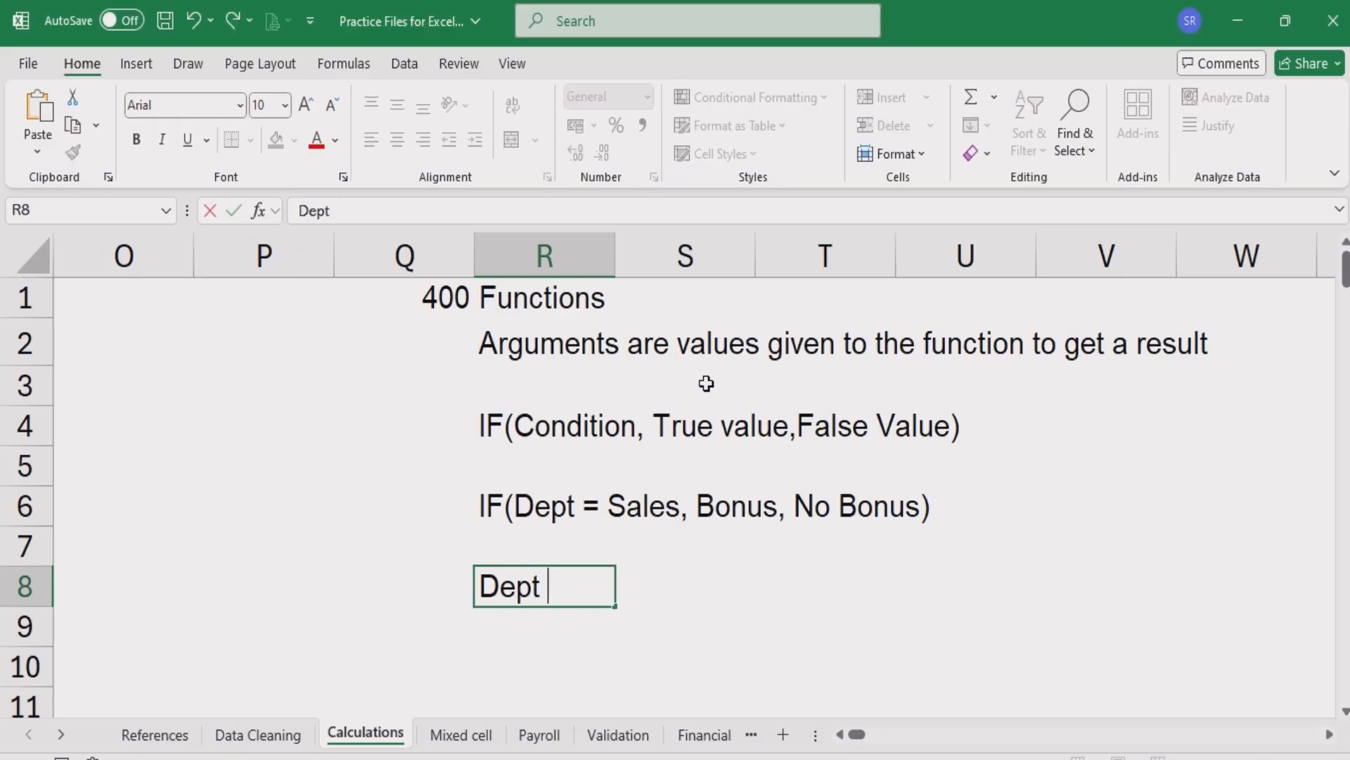
pyautogui.write('les')
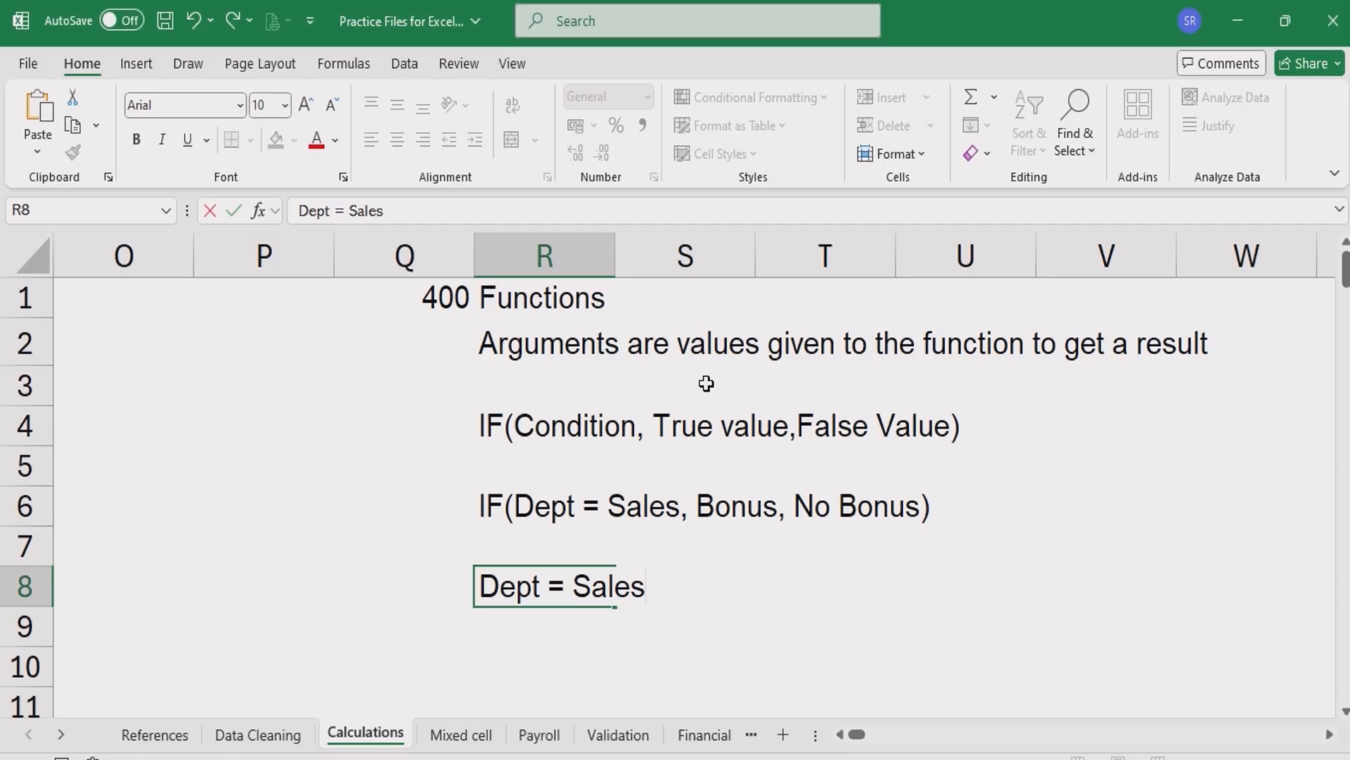
pyautogui.press('Return')
pyautogui.write('Re')
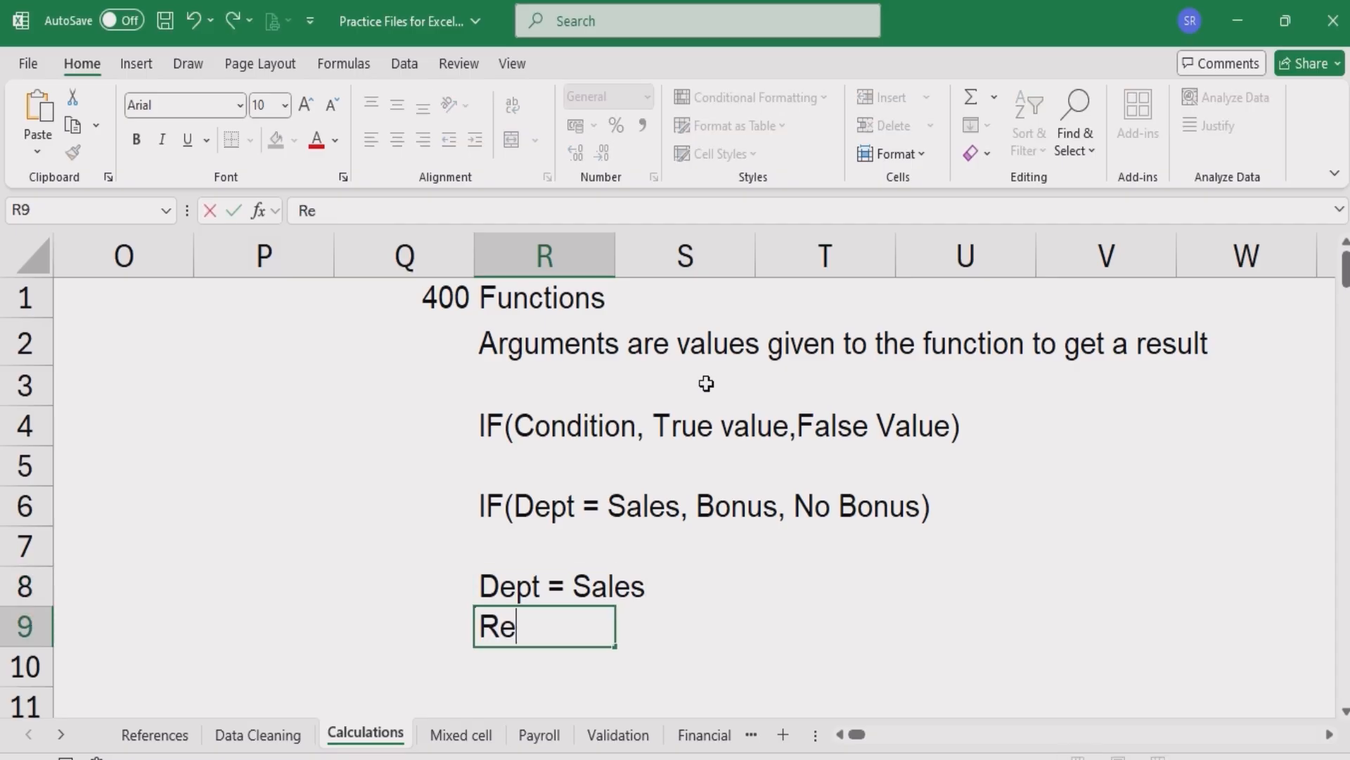
pyautogui.write('gion =')
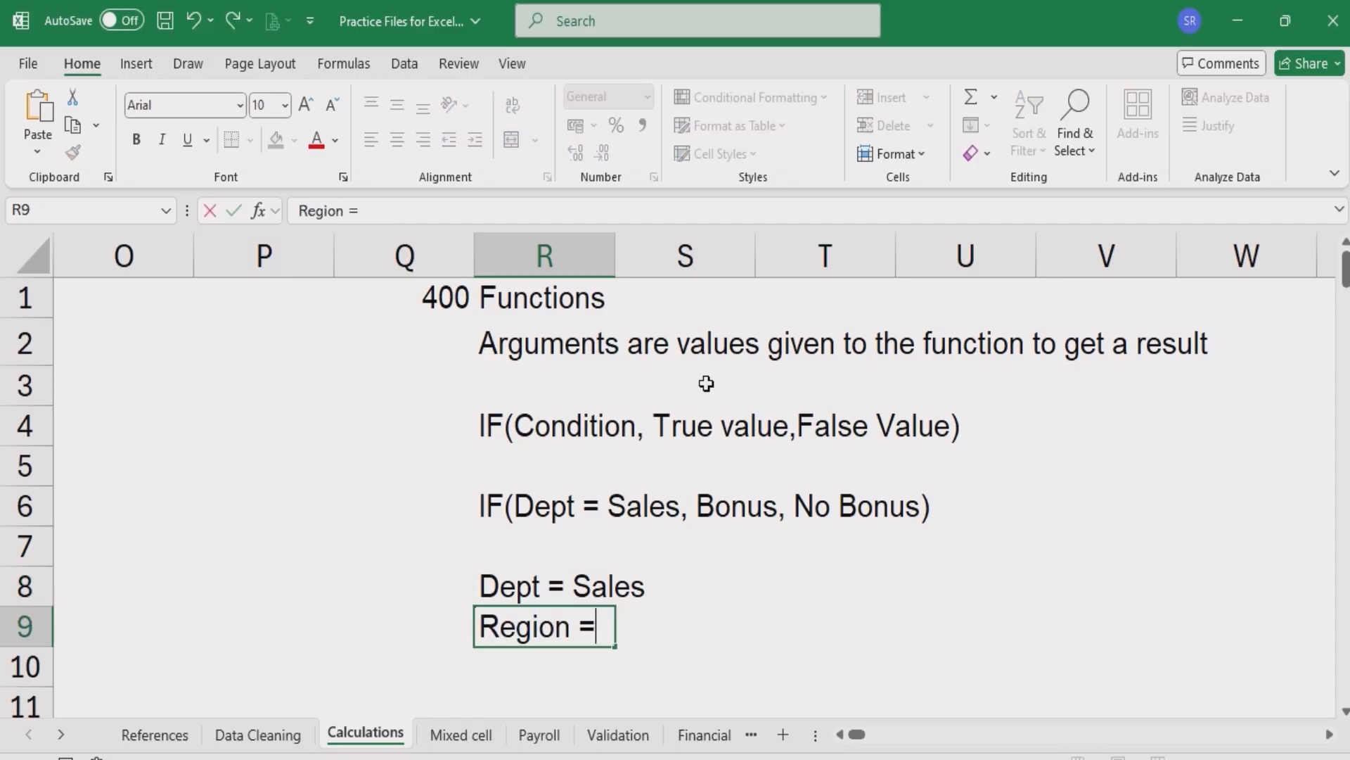
pyautogui.write(' West')
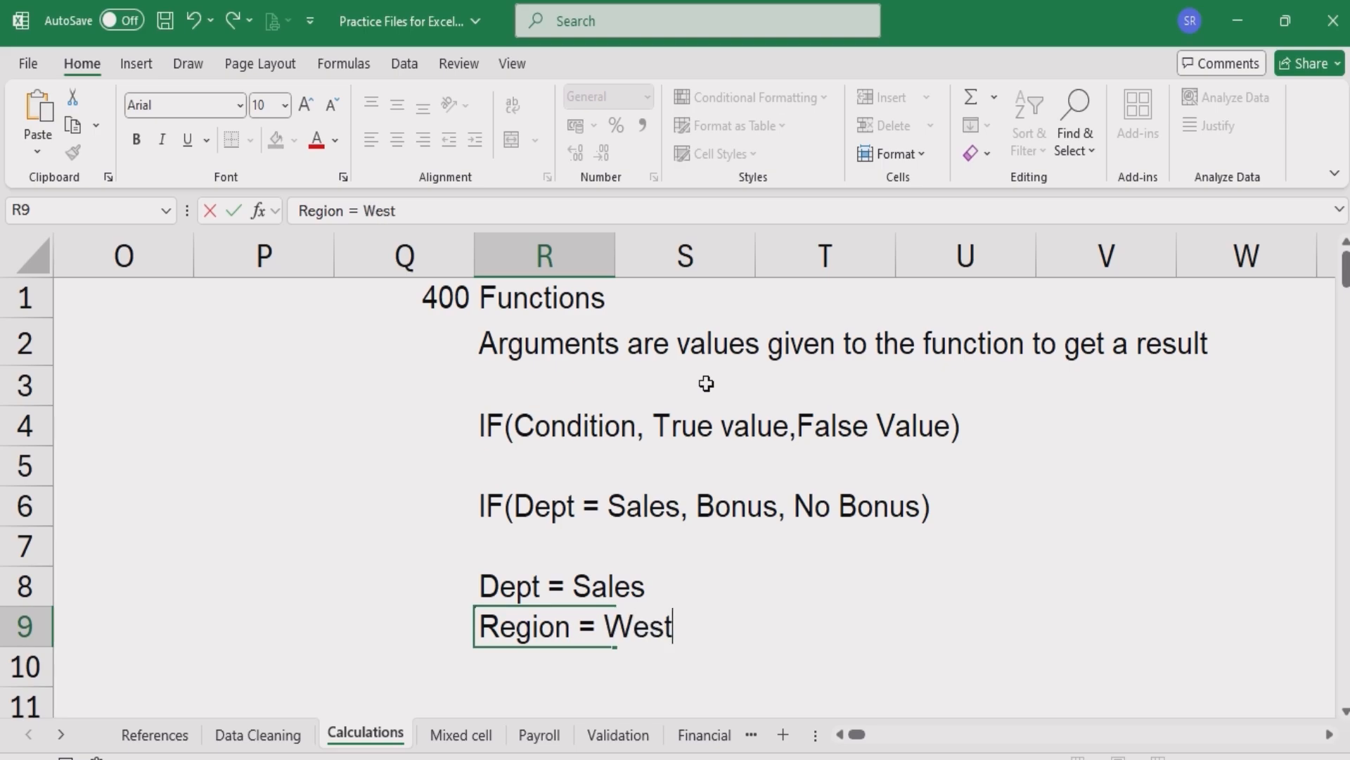
pyautogui.press('Return')
# - Label cells R12 and R13 under the AND heading as "Cond 1" and "Cond 2"
pyautogui.press('Return')
pyautogui.write('d')
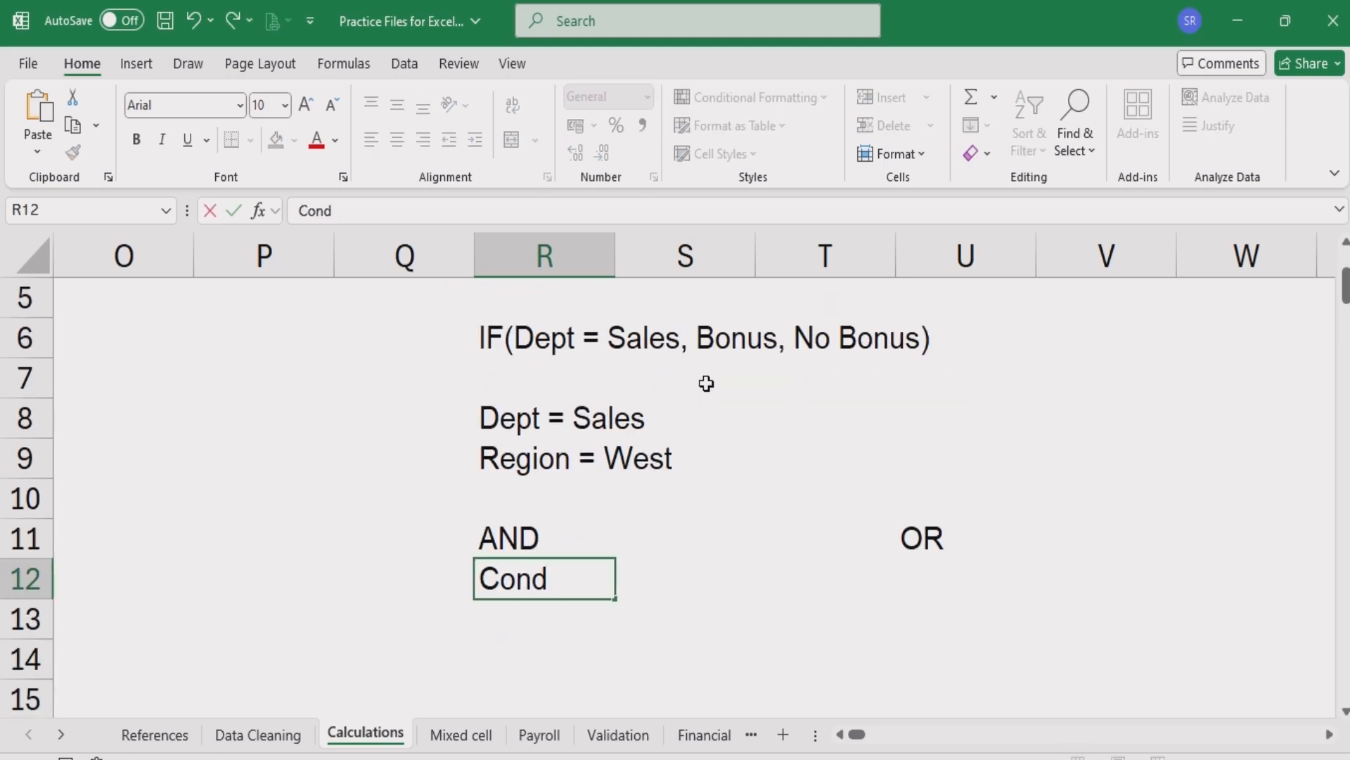
pyautogui.write(' 1')
pyautogui.press('Return')
pyautogui.write('Cond ')
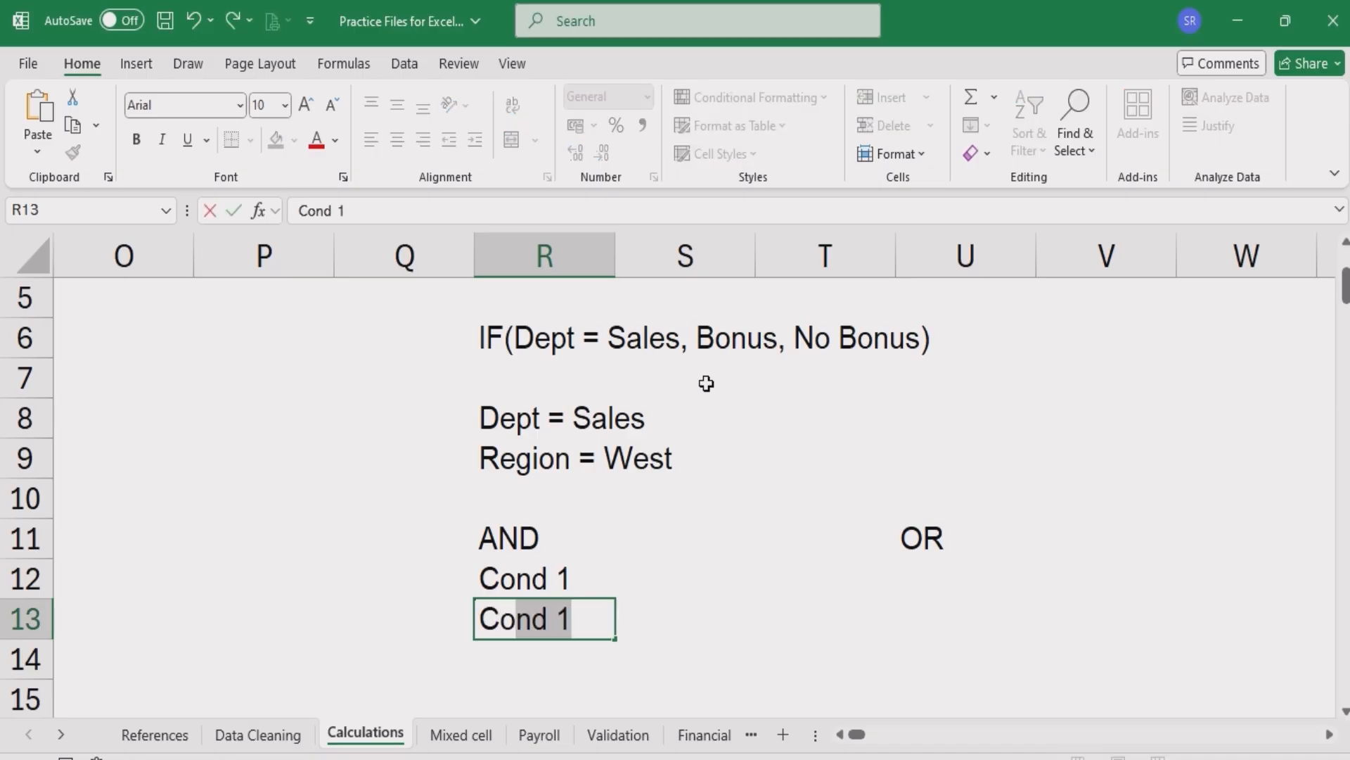
pyautogui.write('2')
pyautogui.press('Return')
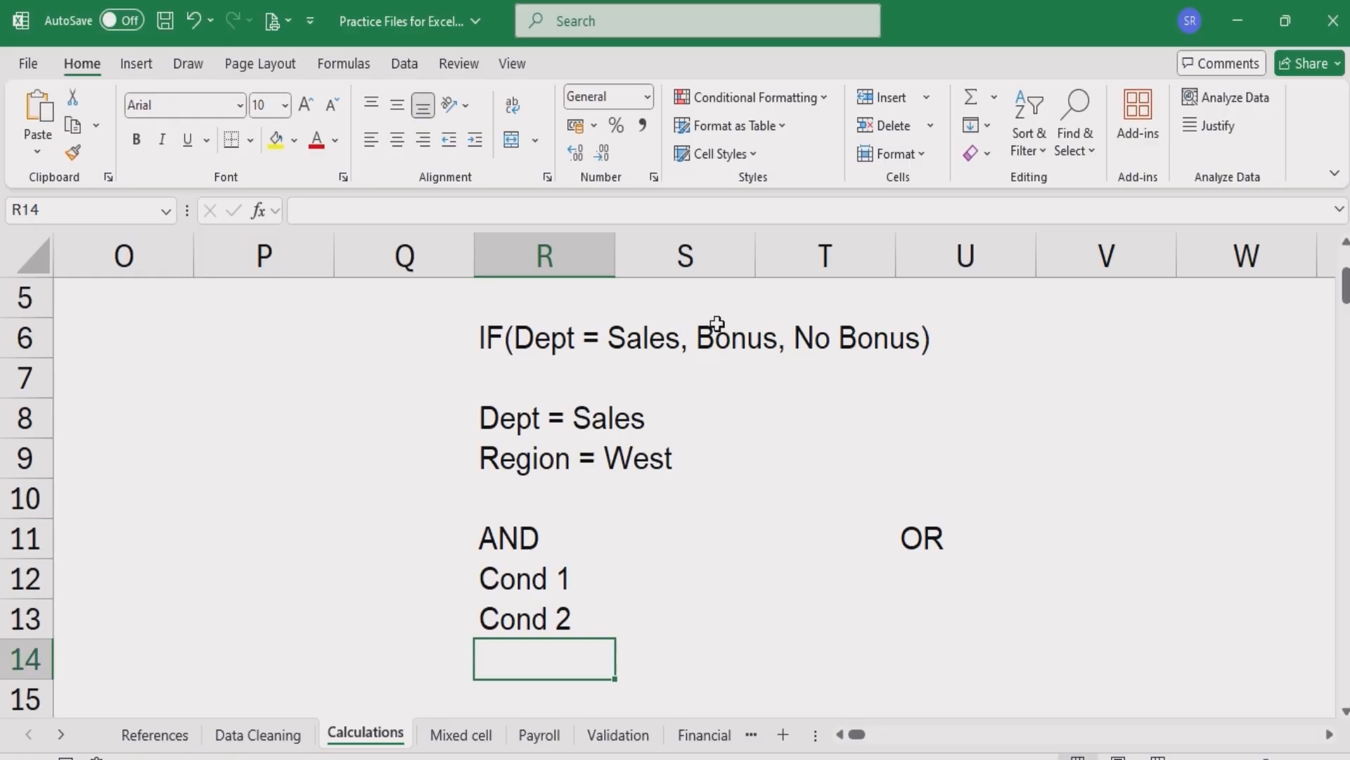
# - Move the Dept and Region conditions into S12:S13, beside Cond 1 and Cond 2
pyautogui.click(529, 579)
pyautogui.moveTo(525, 607); pyautogui.dragTo(524, 615)
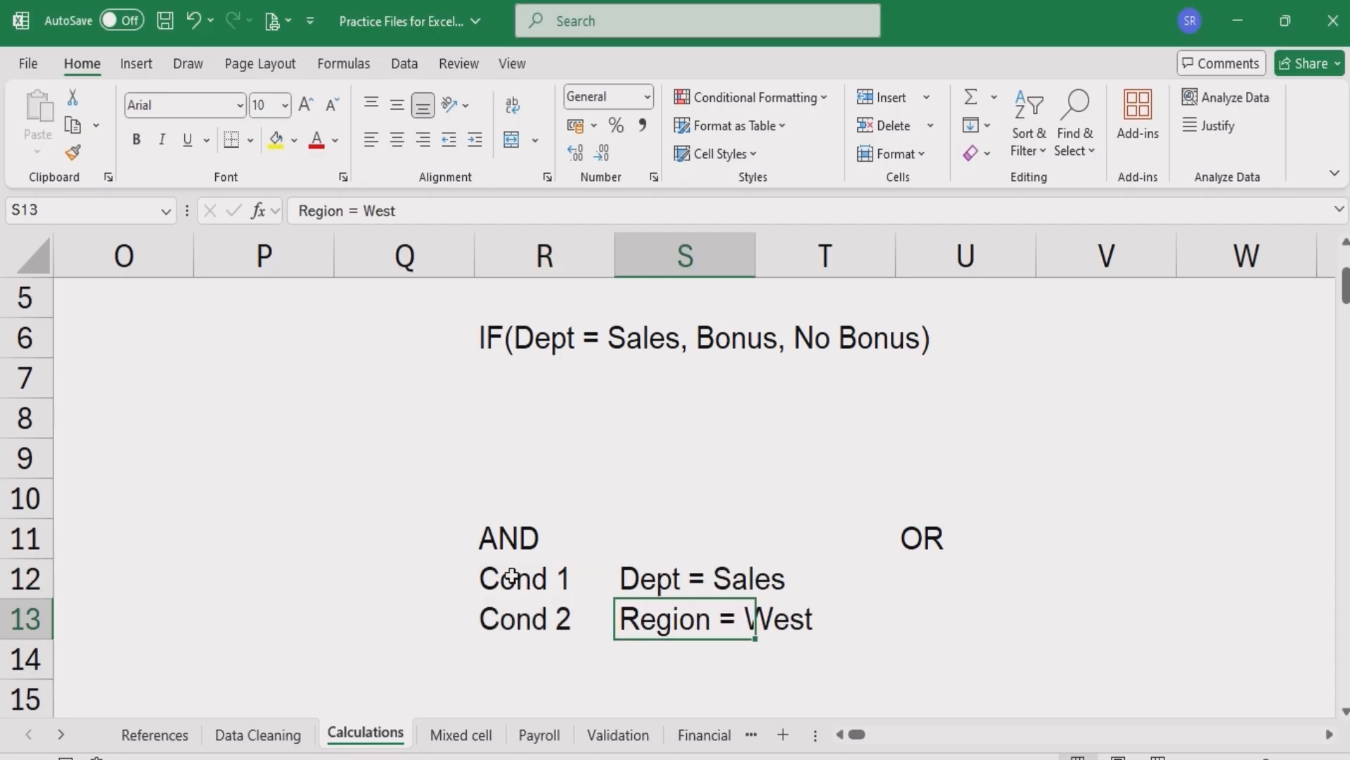
pyautogui.click(511, 578)
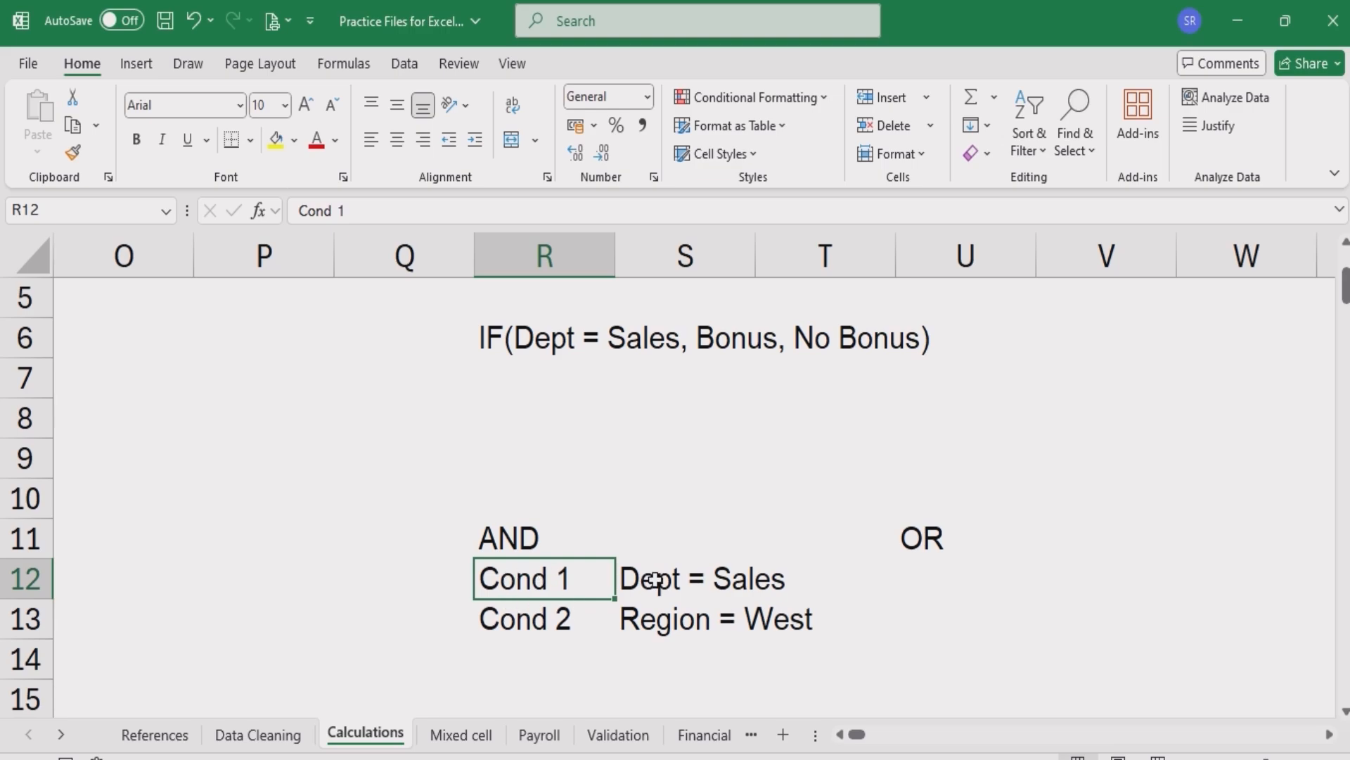
pyautogui.moveTo(652, 580); pyautogui.dragTo(656, 613)
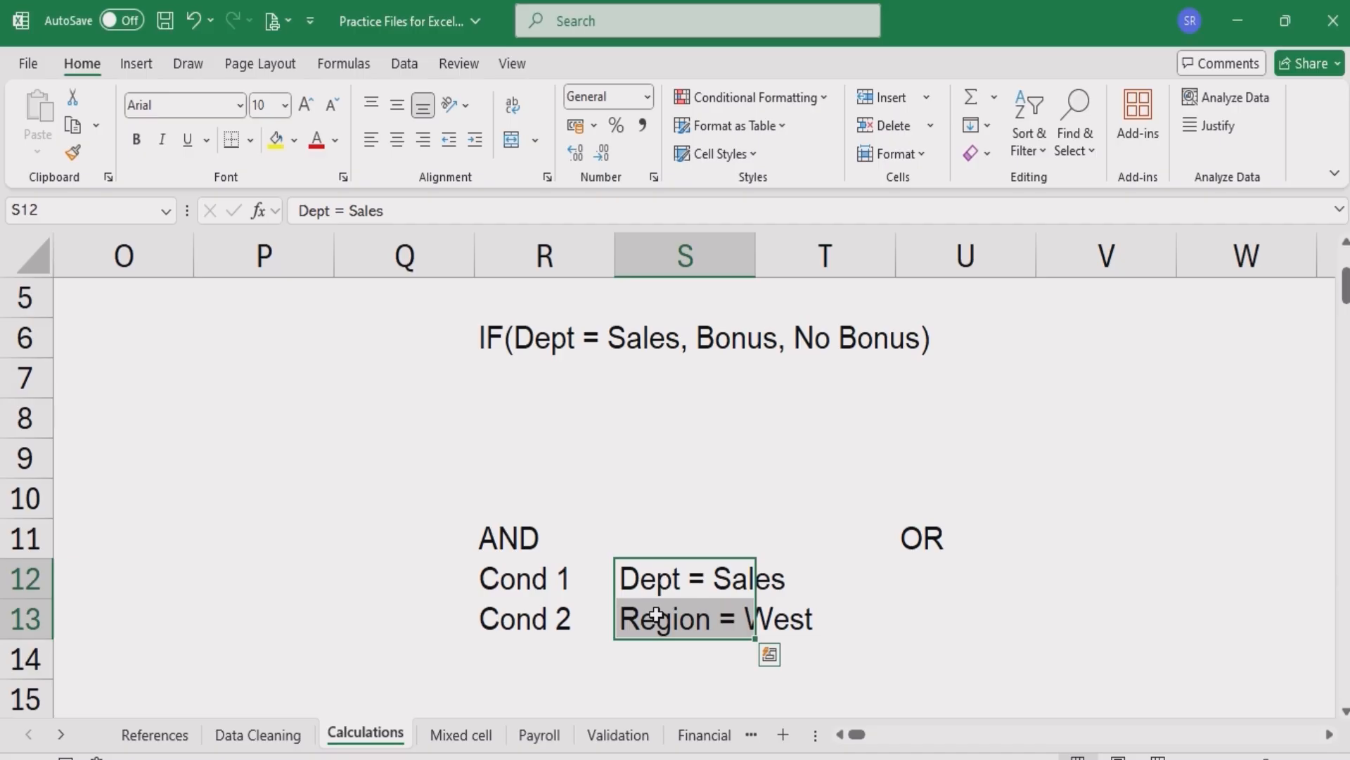
pyautogui.click(648, 577)
# - Enter "All Sales" and "All West" in U12 and U13 under the OR heading
pyautogui.click(923, 578)
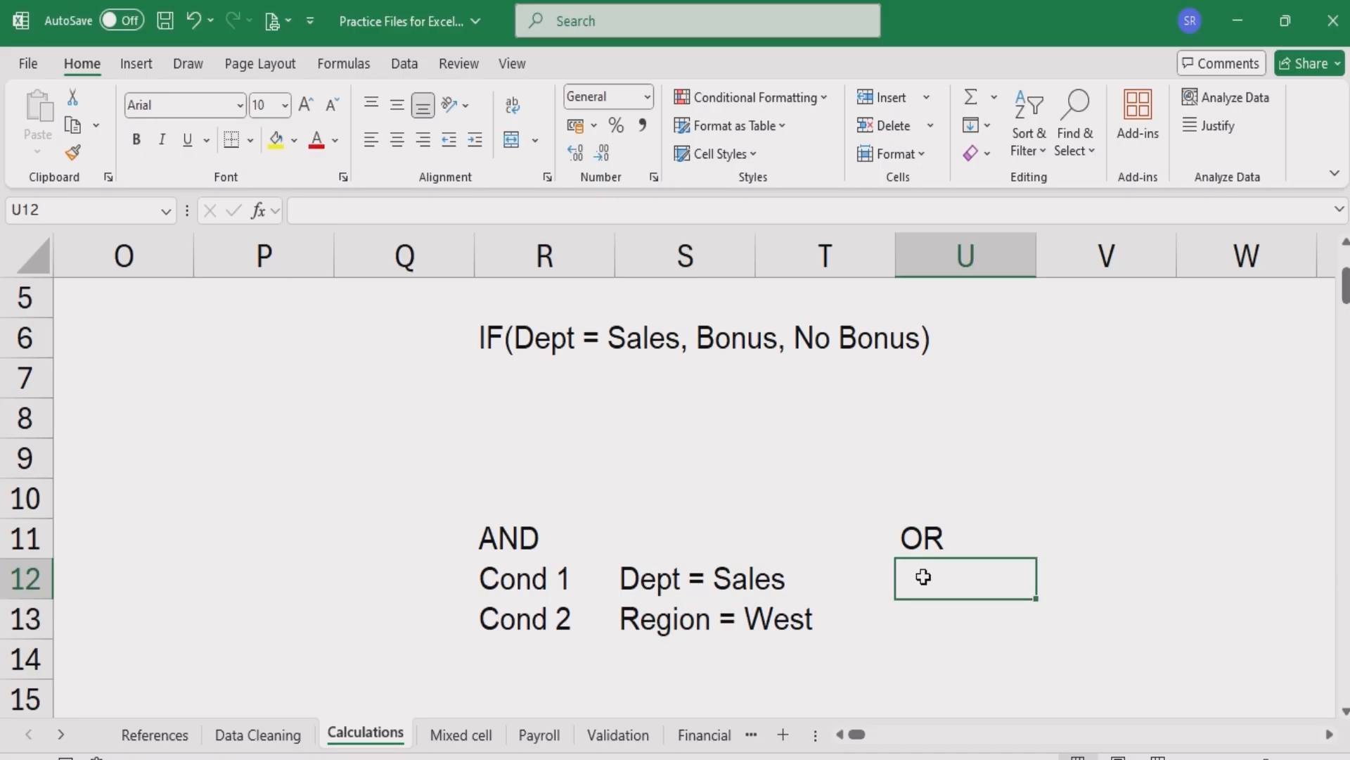
pyautogui.write('All Sales')
pyautogui.press('Return')
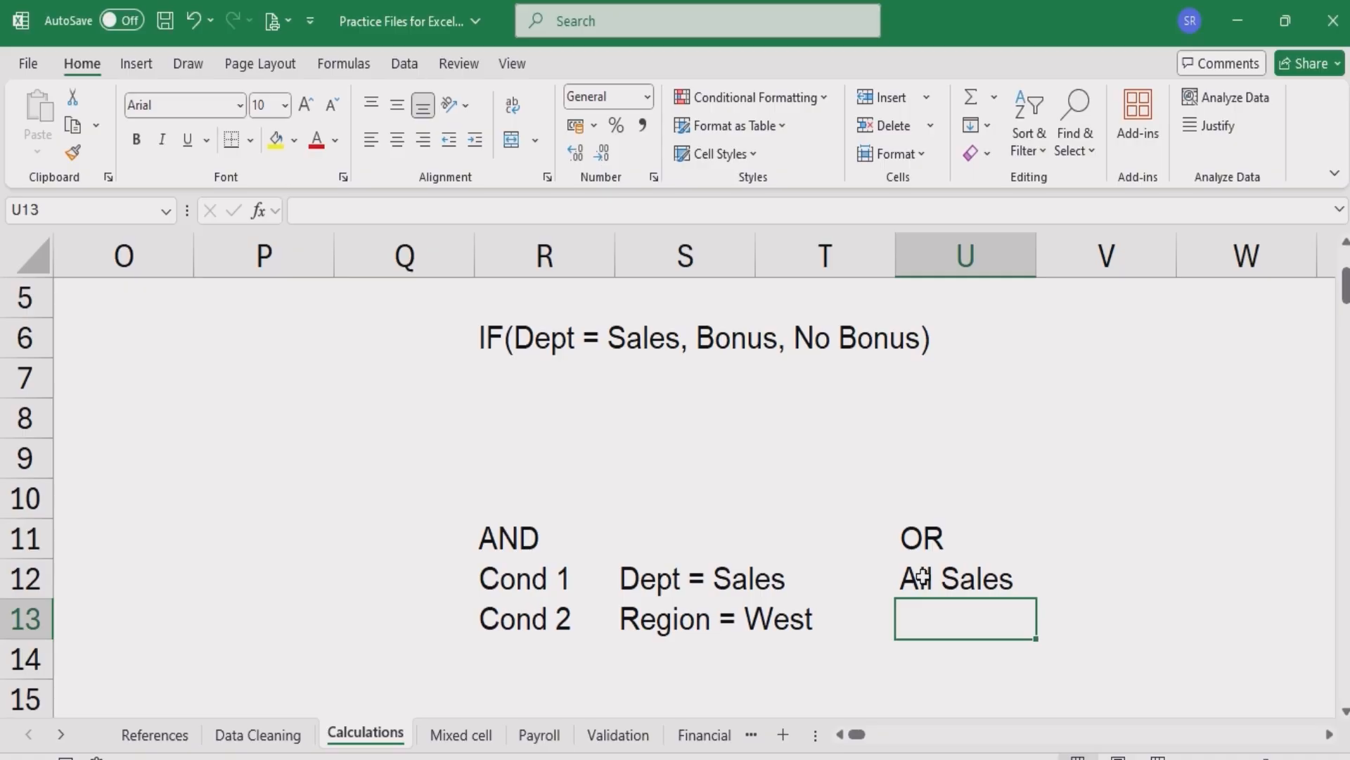
pyautogui.write('A')
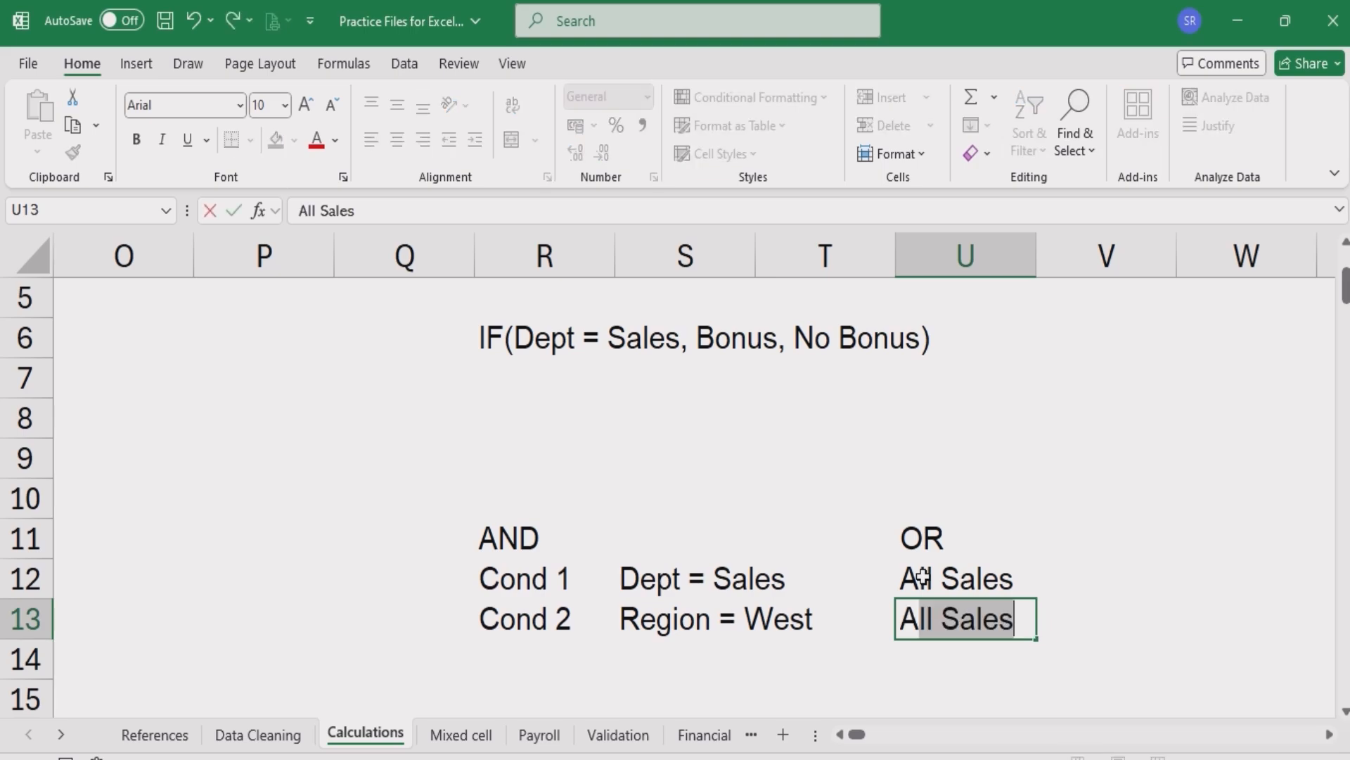
pyautogui.write('ll West')
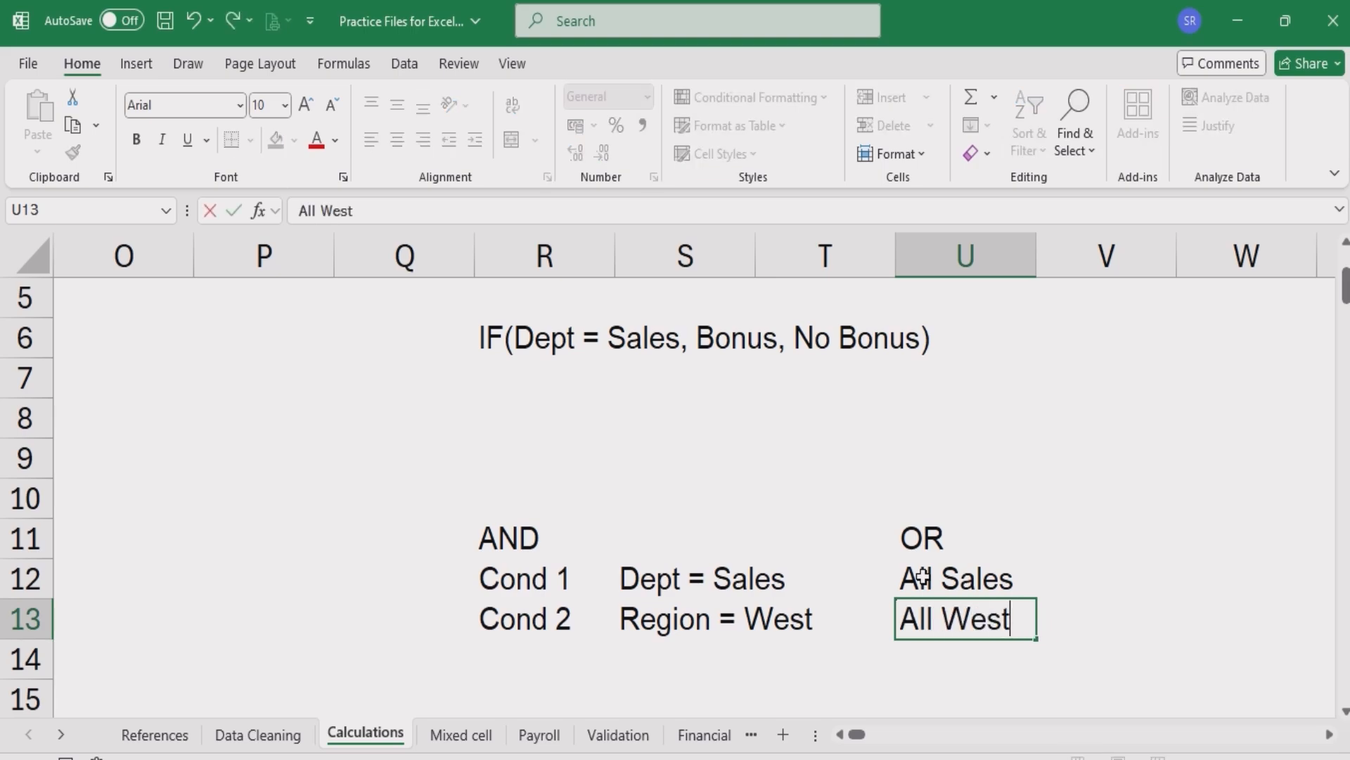
pyautogui.press('Return')
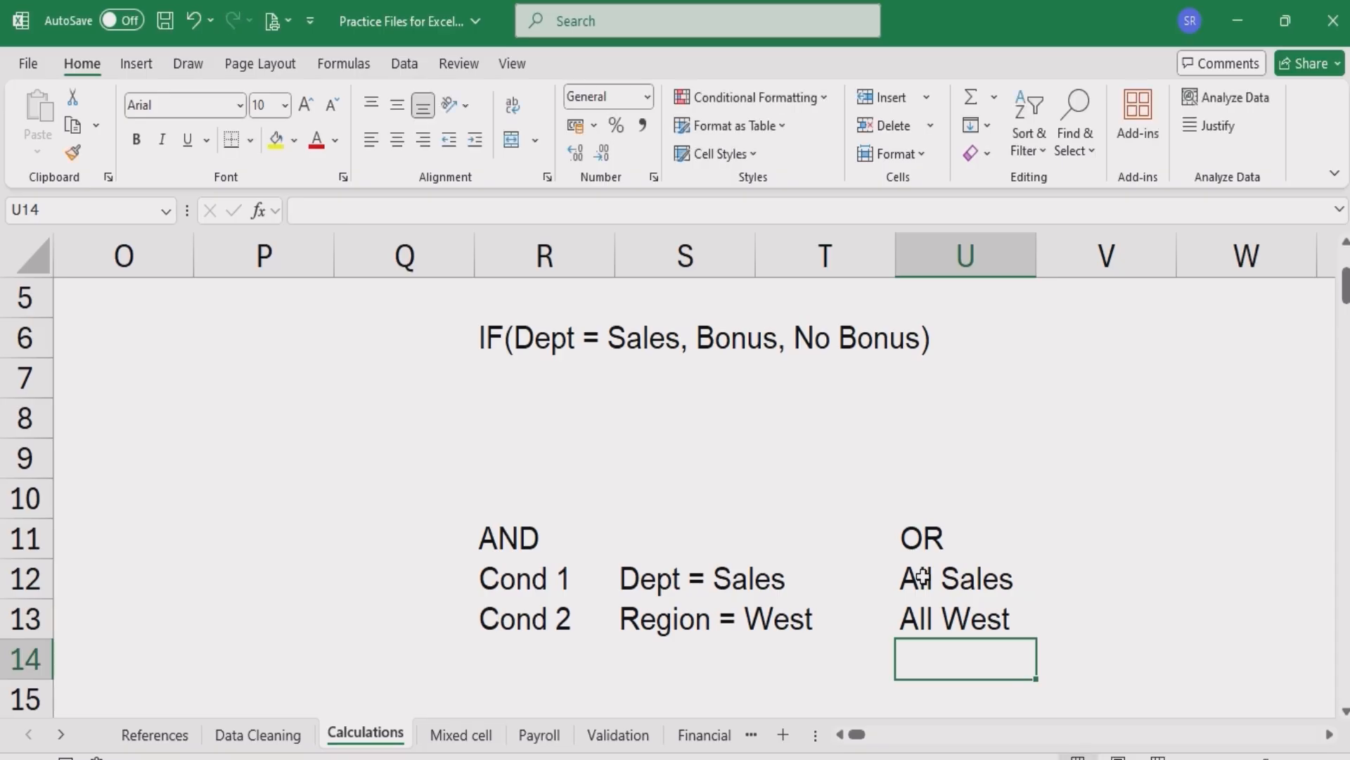
# - Enter the heading "AND Function" in M2, next to the Sales Bonus column
pyautogui.press('Left')
pyautogui.press('Left')
pyautogui.press('Left')
pyautogui.press('Left')
pyautogui.press('Left')
pyautogui.press('Left')
pyautogui.press('Left')
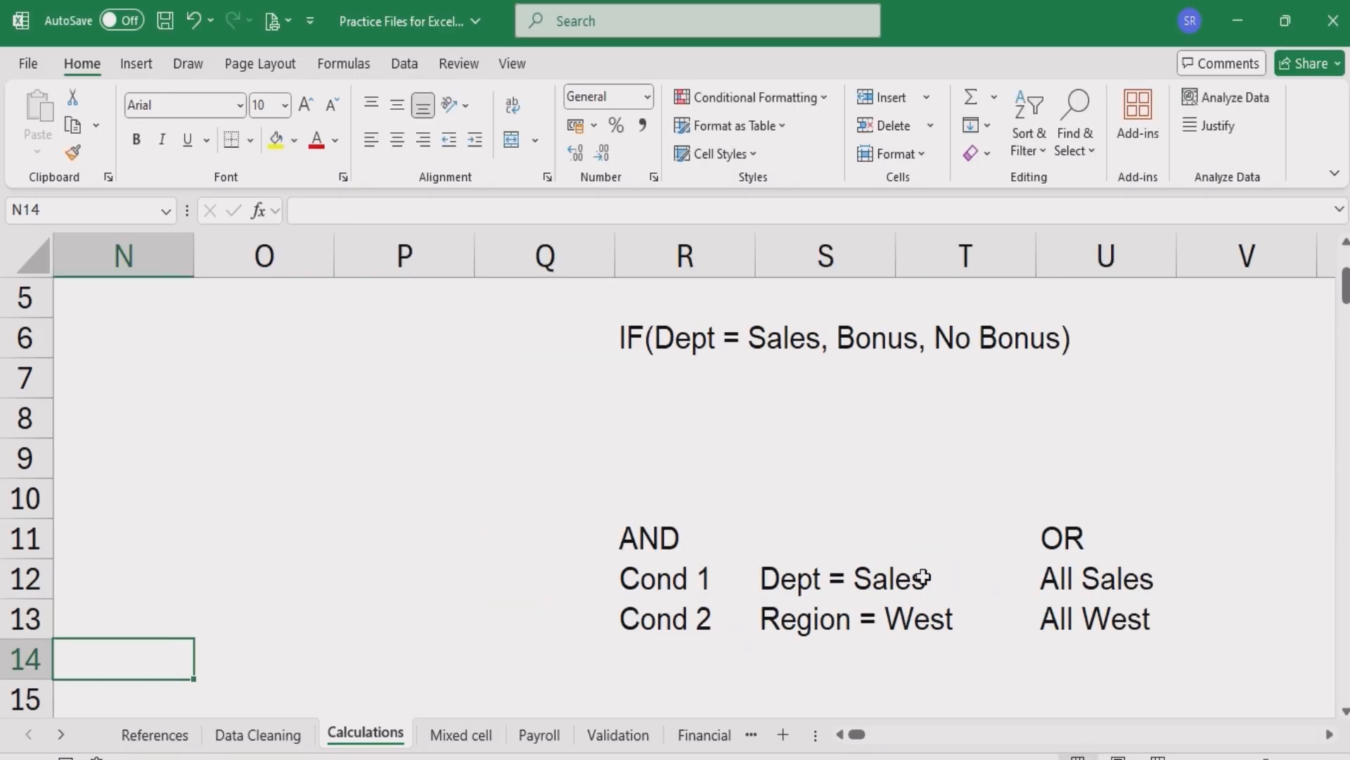
pyautogui.hotkey('ctrl', 'Up')
pyautogui.press('Left')
pyautogui.press('Left')
pyautogui.press('Left')
pyautogui.press('Left')
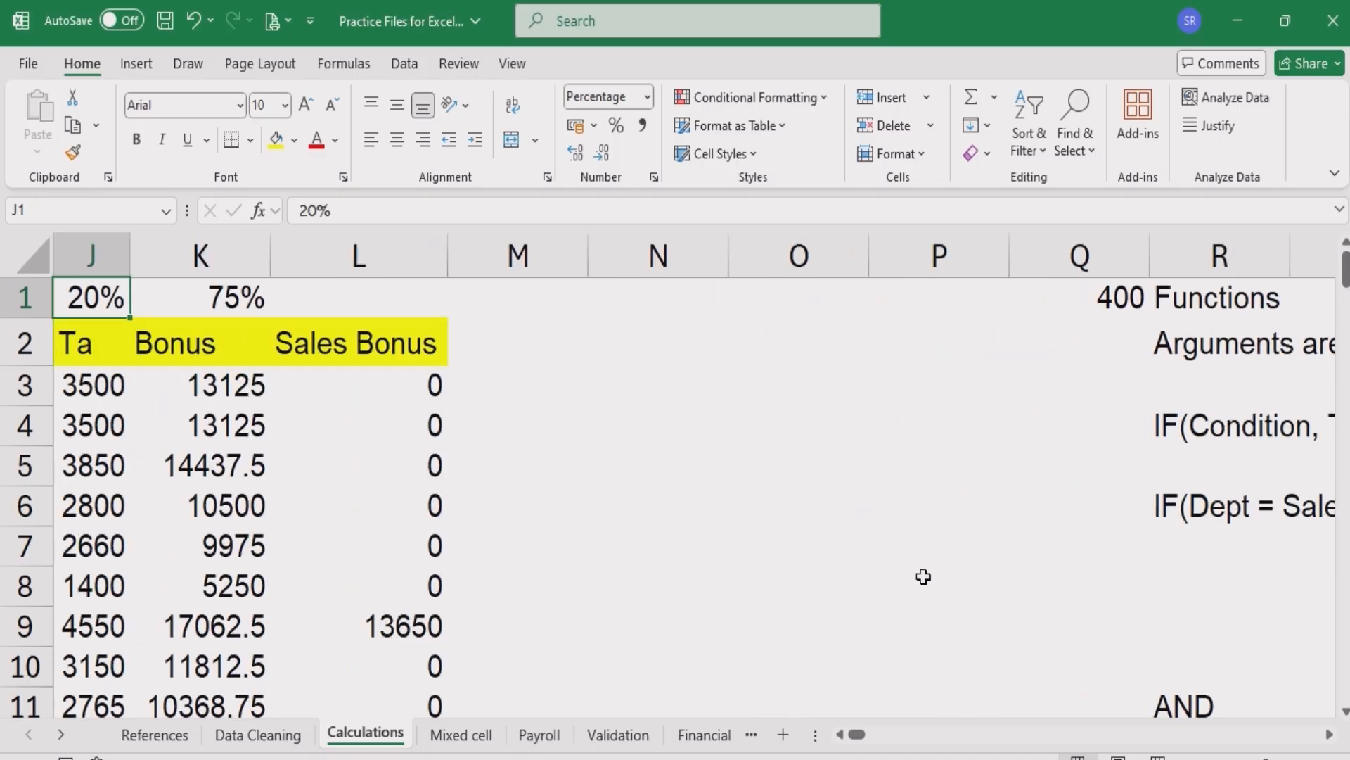
pyautogui.press('Down')
pyautogui.press('Right')
pyautogui.press('Right')
pyautogui.press('Right')
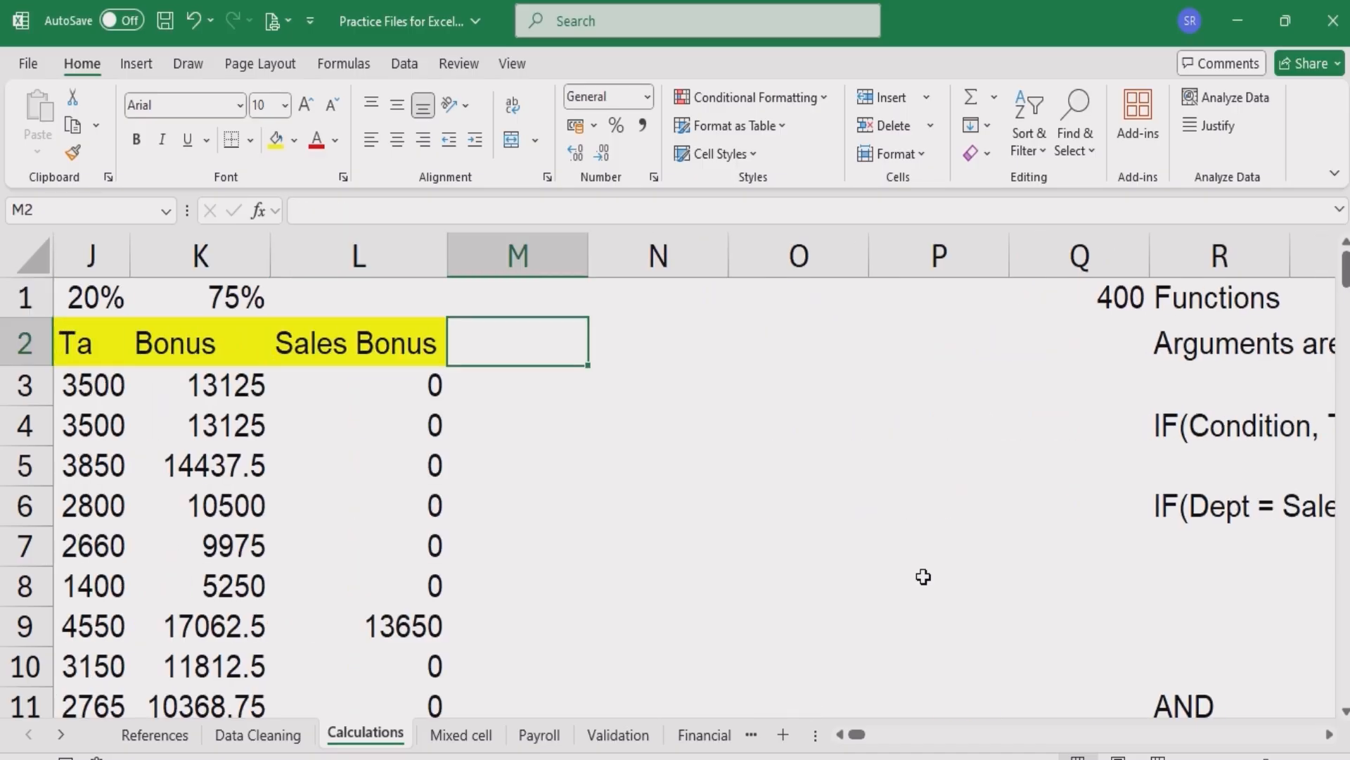
pyautogui.write('AND')
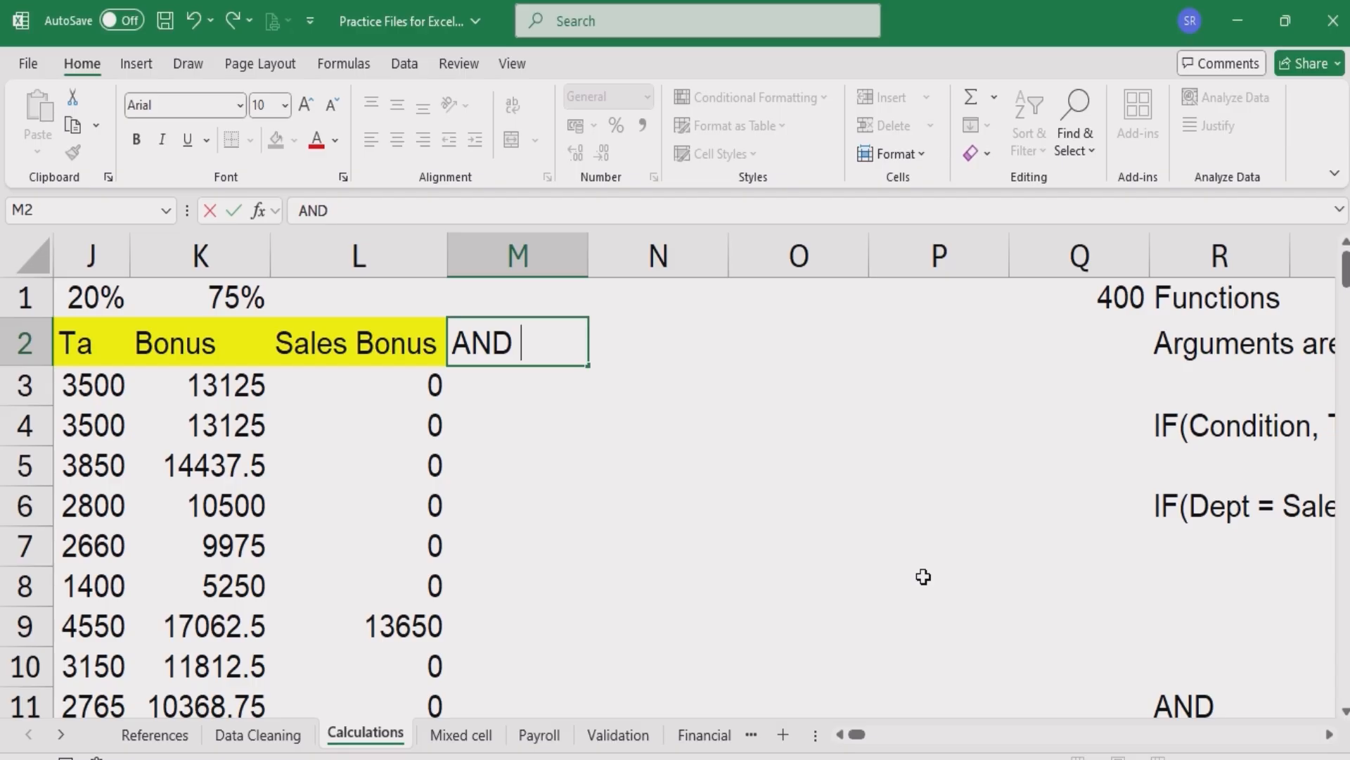
pyautogui.write(' Funct')
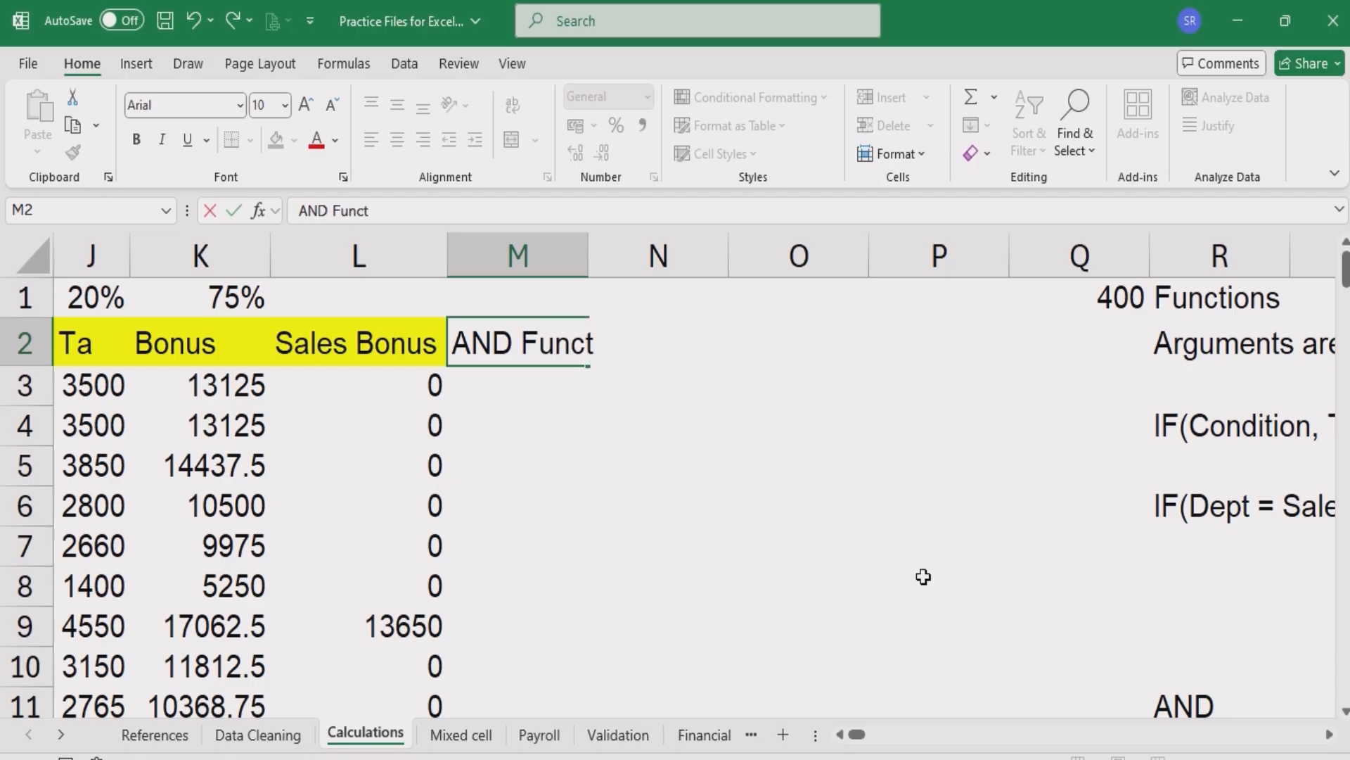
pyautogui.write('ion')
pyautogui.press('Return')
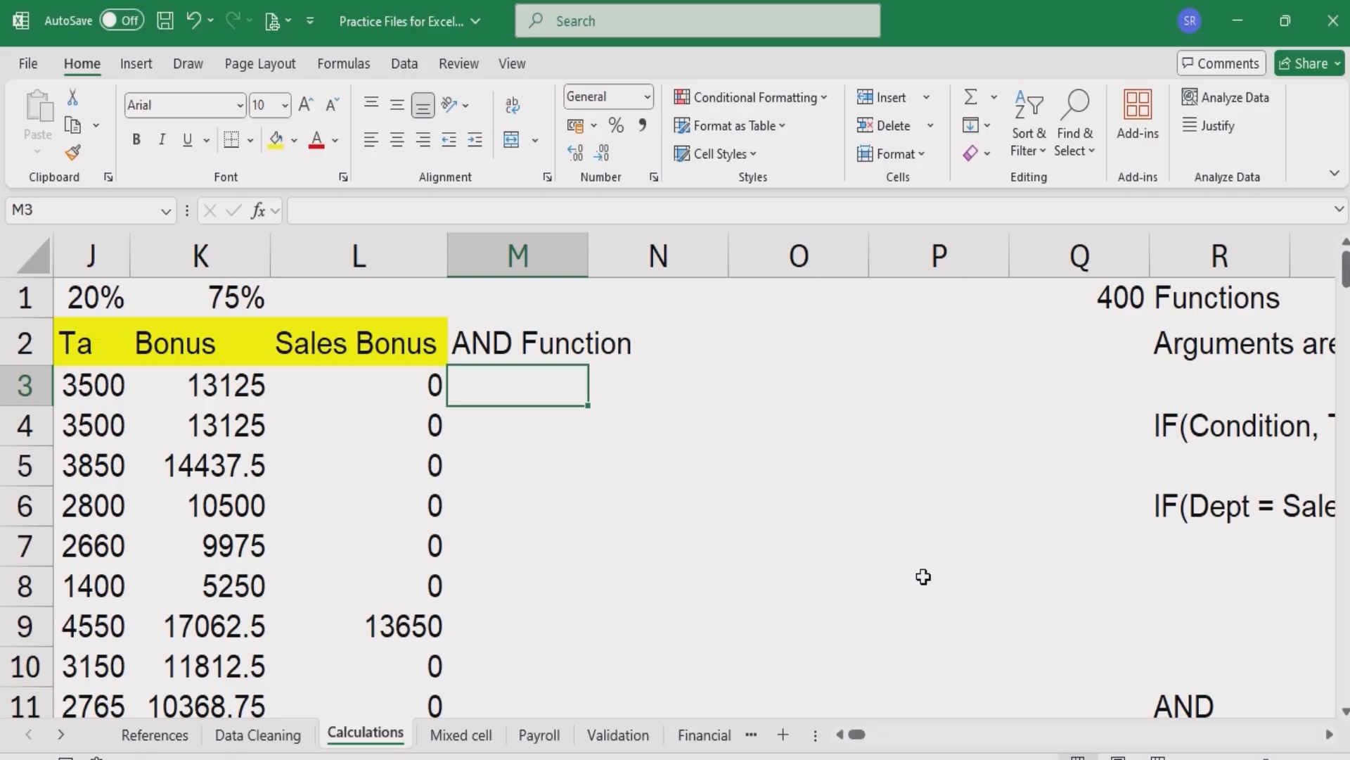
# - Enter =IF(AND(D3="SALES",E3="WEST"),10000,0) in M3 and fill it down the AND Function column
pyautogui.write('=IF(AND')
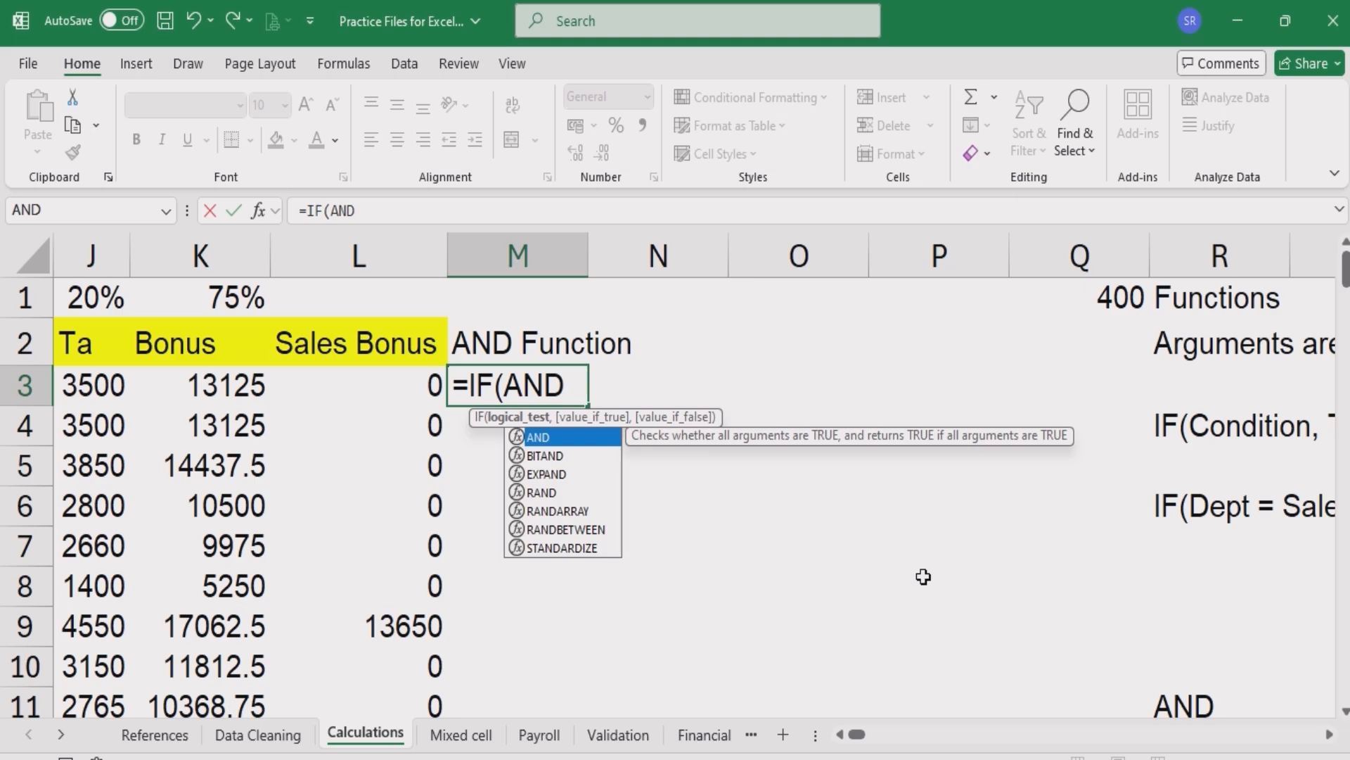
pyautogui.write('(')
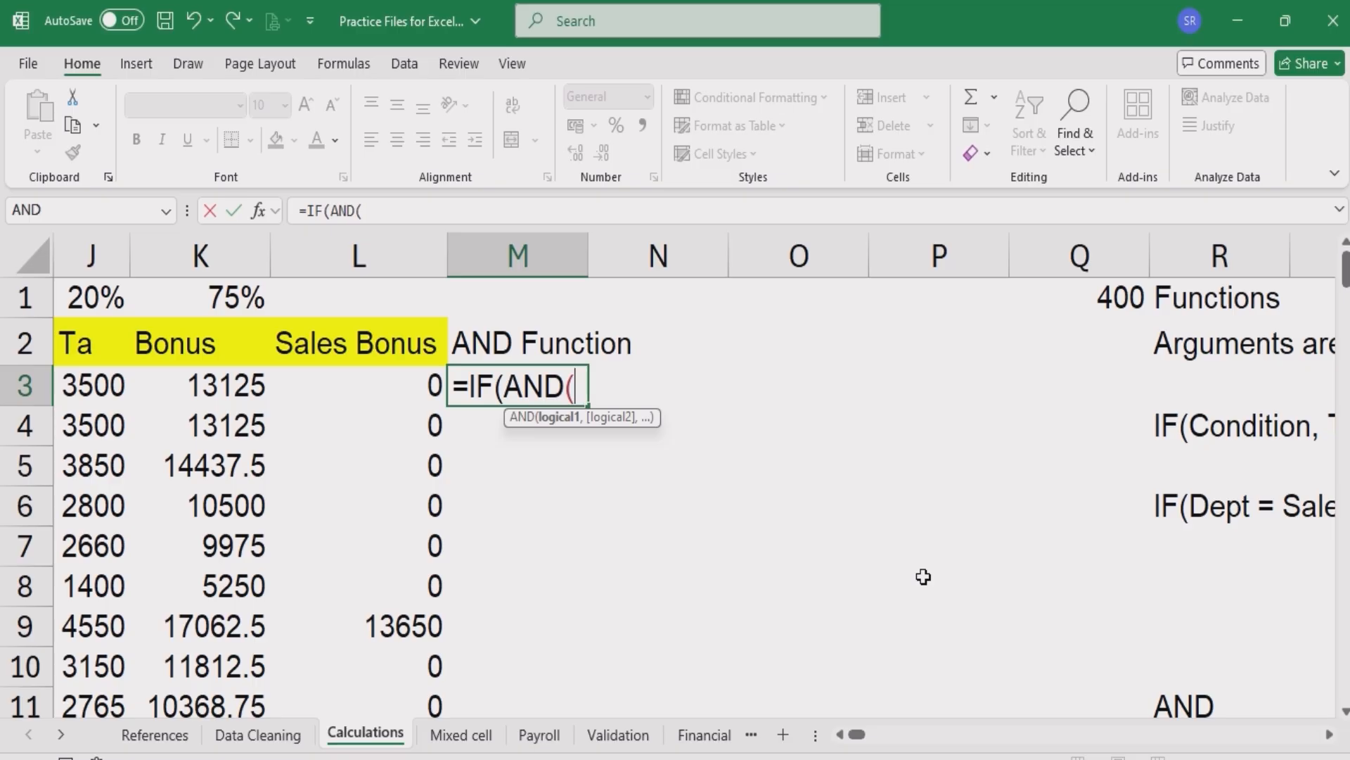
pyautogui.write('D3="SALES",E3="WEST")')
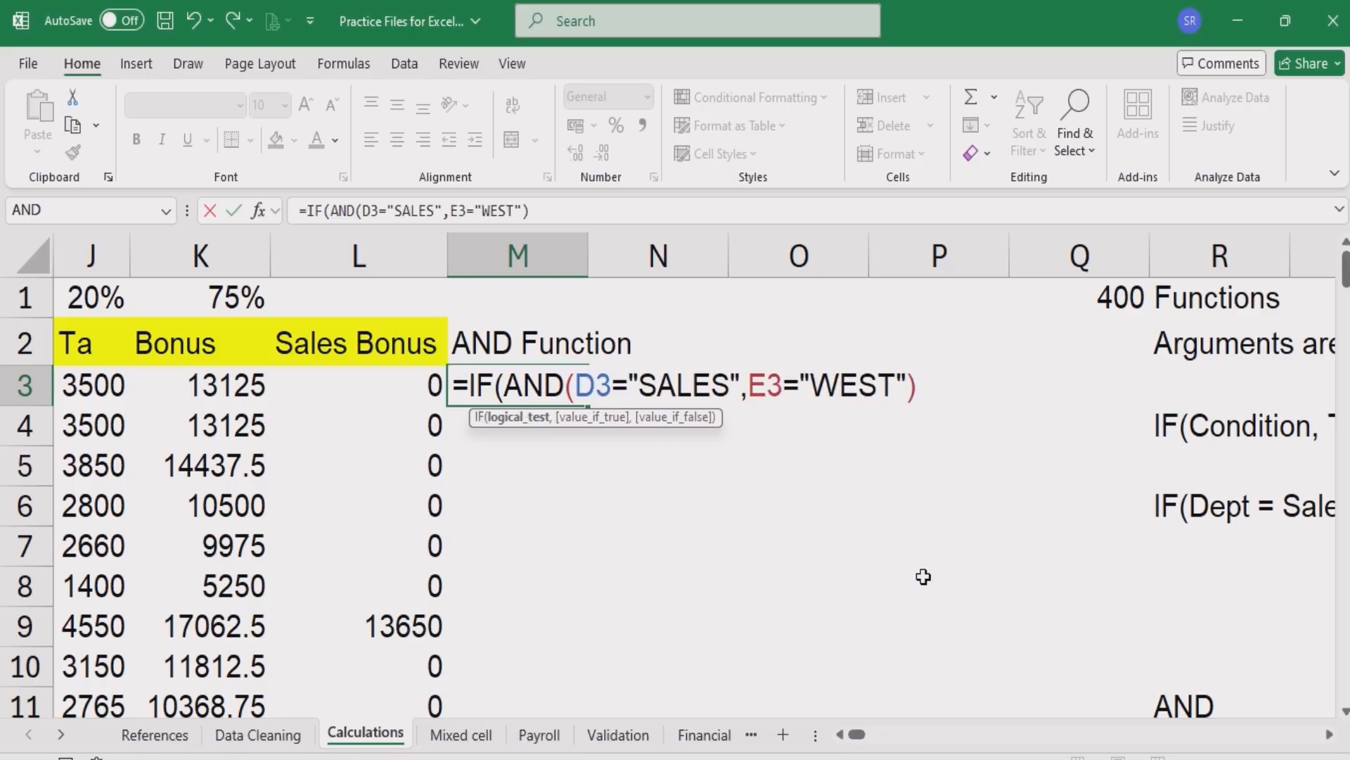
pyautogui.write(',')
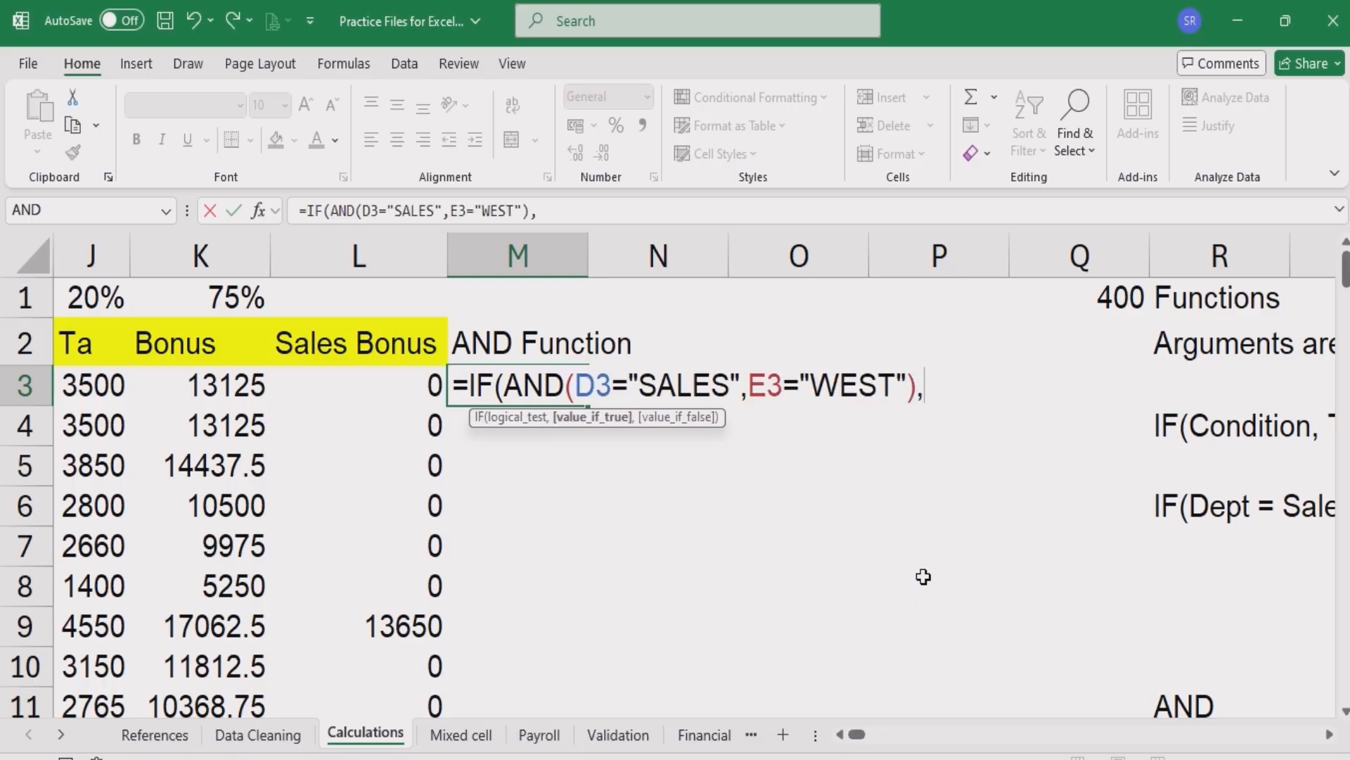
pyautogui.write('1000')
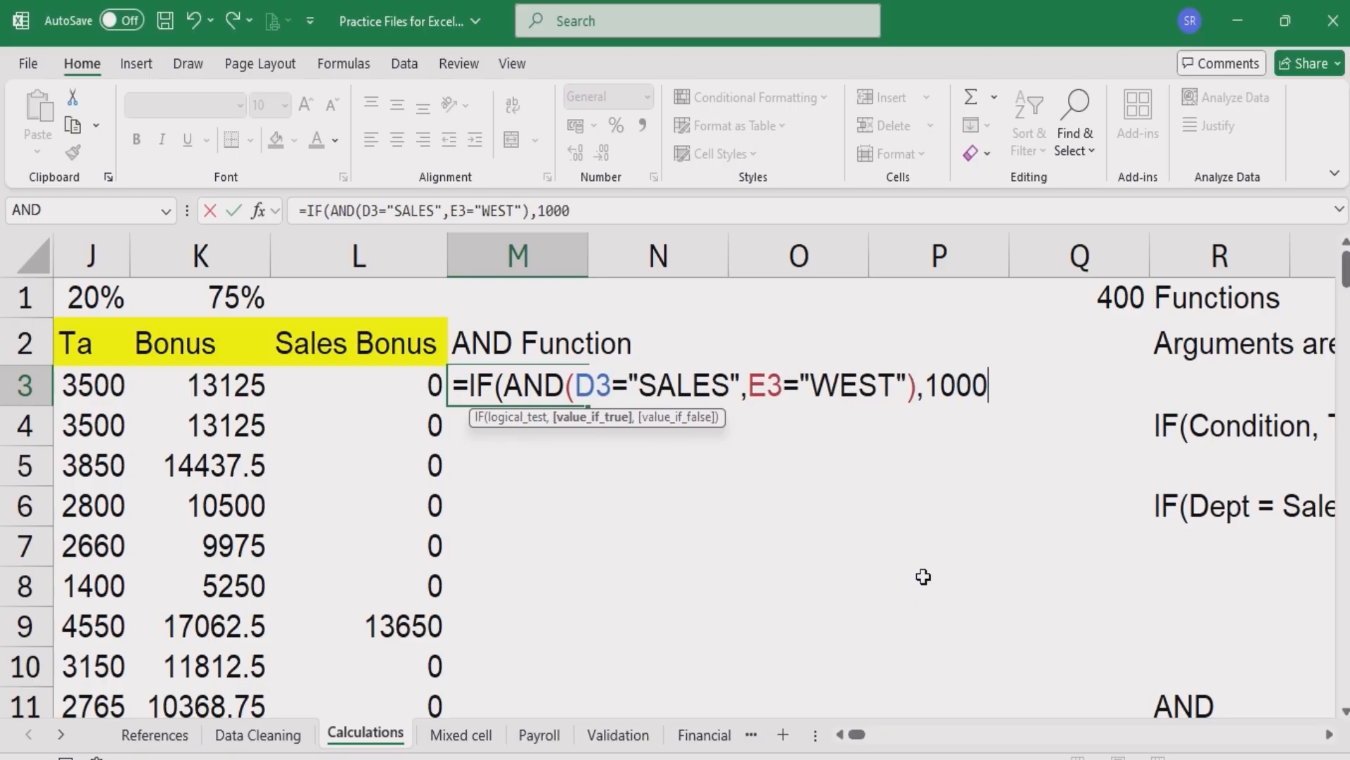
pyautogui.write('0,0)')
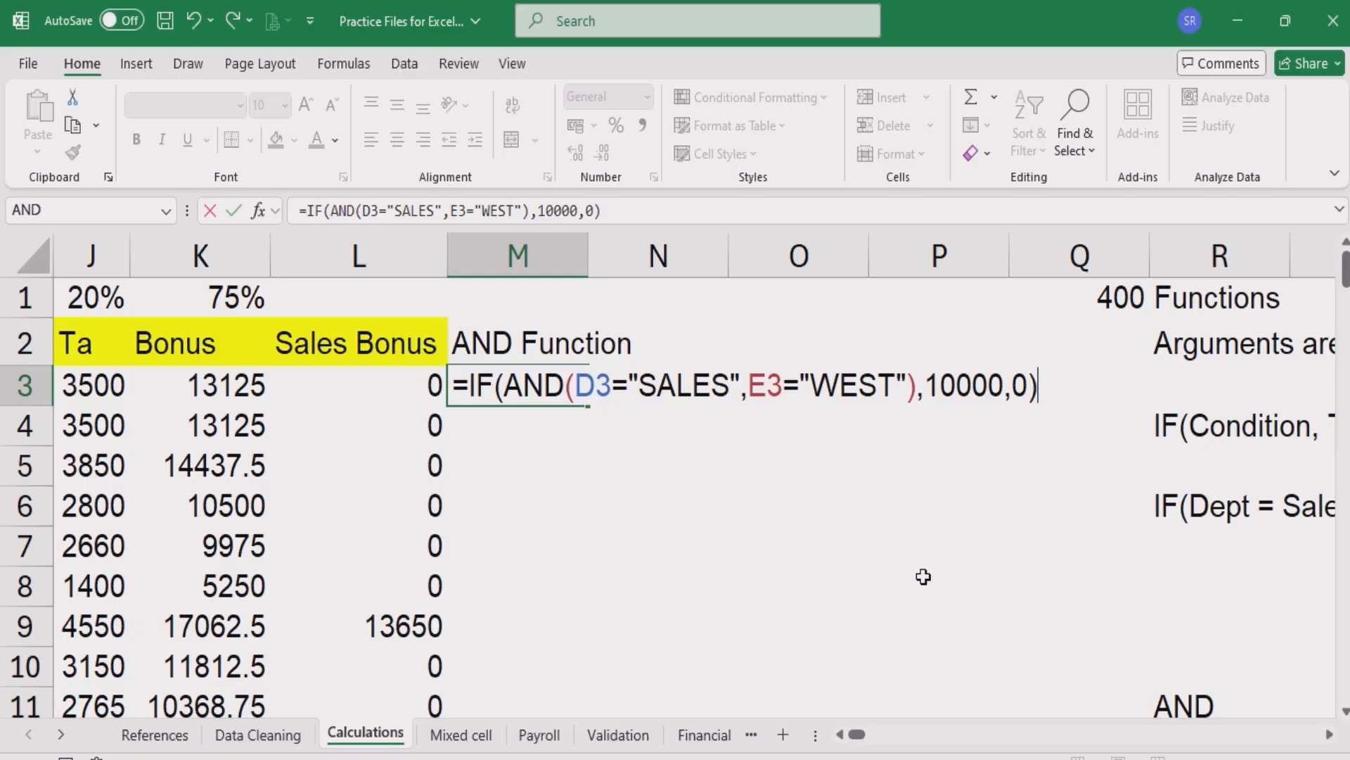
pyautogui.press('Return')
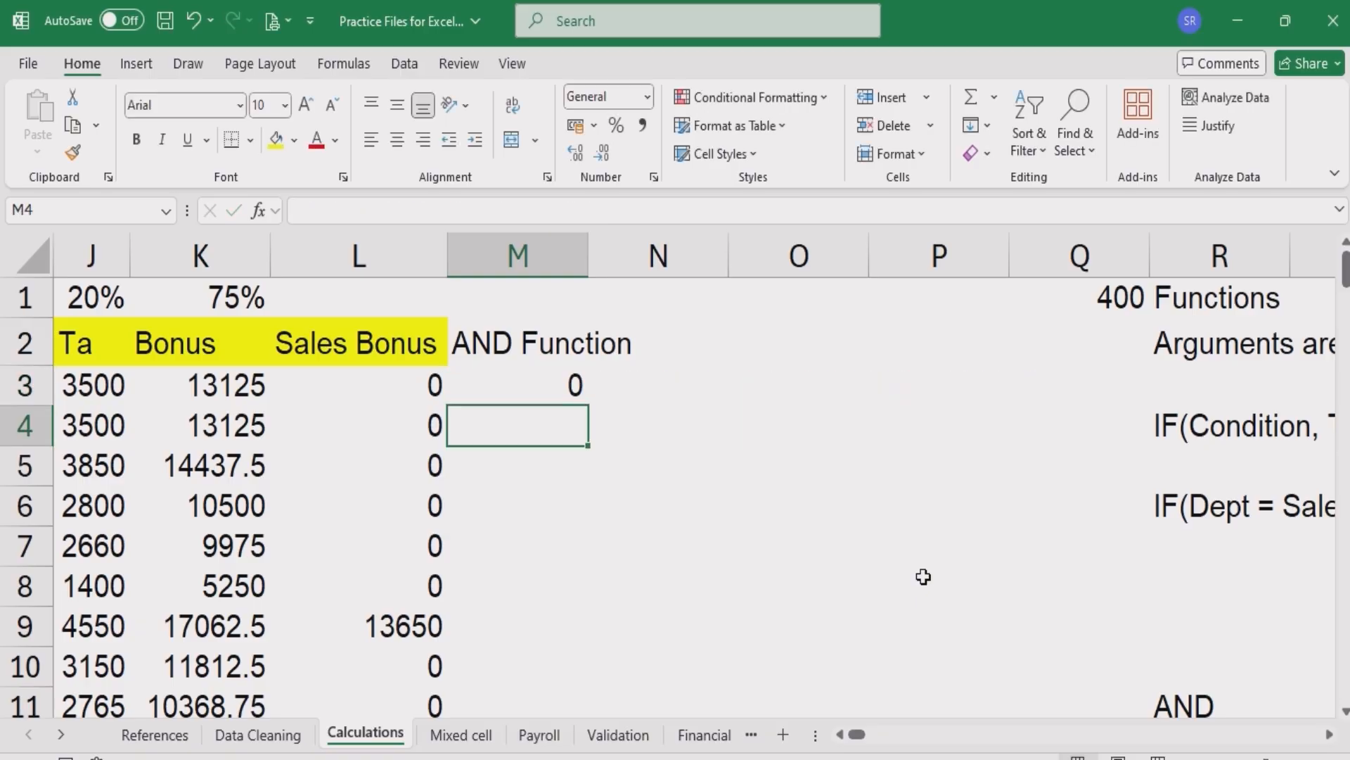
pyautogui.click(532, 395)
pyautogui.doubleClick(589, 408)
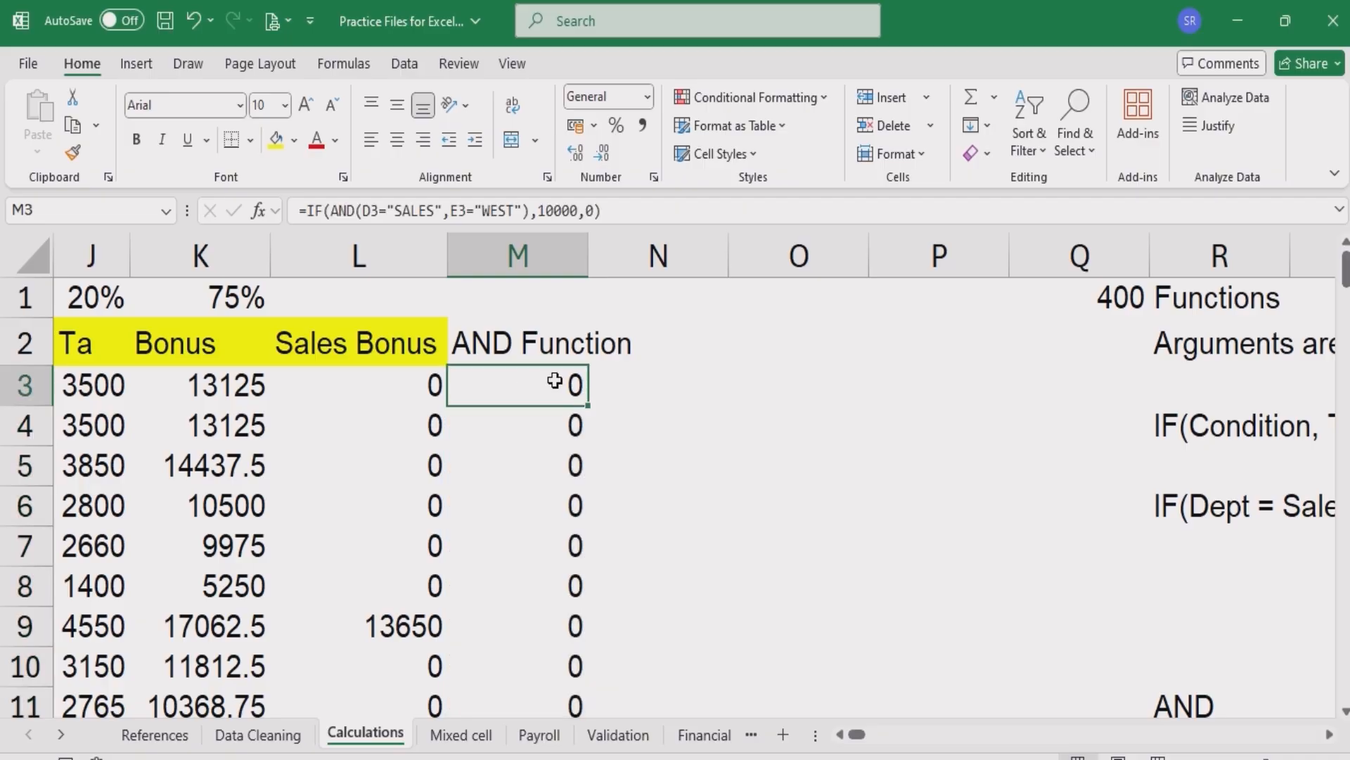
# - Scroll down through the AND Function results in column M and return to the top
pyautogui.press('Down')
pyautogui.press('Down')
pyautogui.press('Down')
pyautogui.press('Down')
pyautogui.press('Down')
pyautogui.press('Down')
pyautogui.press('Down')
pyautogui.press('Down')
pyautogui.press('Down')
pyautogui.press('Down')
pyautogui.press('Down')
pyautogui.press('Down')
pyautogui.press('Down')
pyautogui.press('Down')
pyautogui.press('Down')
pyautogui.press('Down')
pyautogui.press('Down')
pyautogui.press('Down')
pyautogui.press('Down')
pyautogui.press('Down')
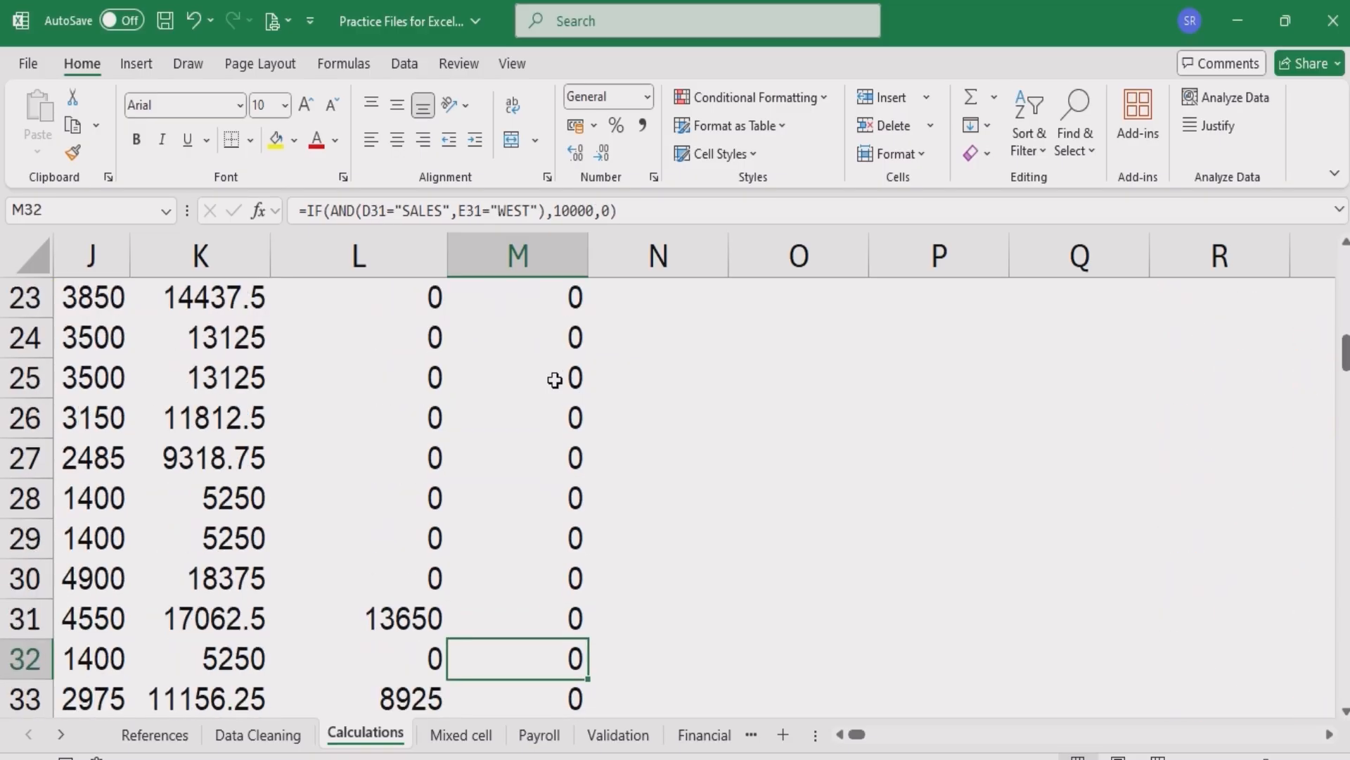
pyautogui.press('Down')
pyautogui.press('Down')
pyautogui.press('Down')
pyautogui.press('Down')
pyautogui.press('Down')
pyautogui.press('Down')
pyautogui.press('Down')
pyautogui.press('Down')
pyautogui.press('Down')
pyautogui.press('Down')
pyautogui.press('Down')
pyautogui.press('Down')
pyautogui.press('Down')
pyautogui.press('Down')
pyautogui.press('Down')
pyautogui.press('Down')
pyautogui.press('Down')
pyautogui.press('Down')
pyautogui.press('Down')
pyautogui.press('Down')
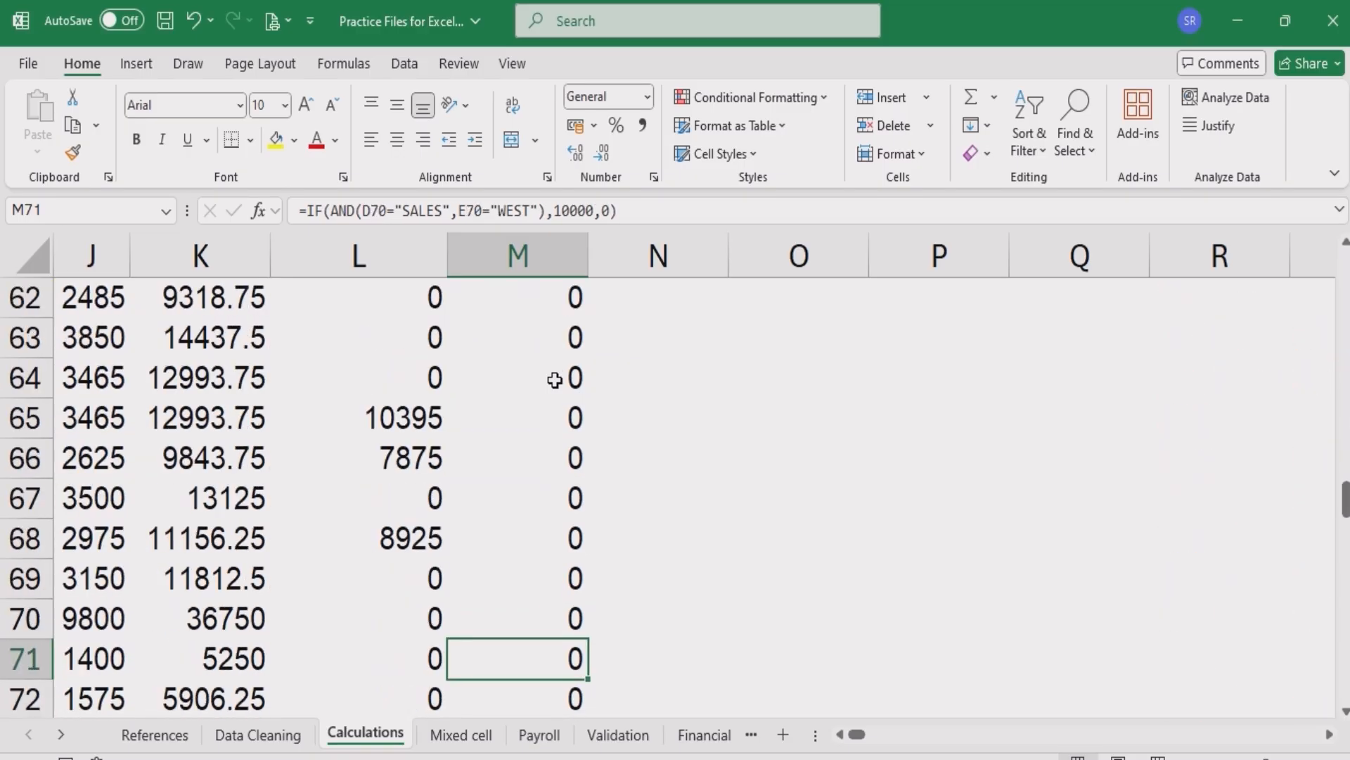
pyautogui.press('Down')
pyautogui.press('Down')
pyautogui.press('Down')
pyautogui.press('Down')
pyautogui.press('Down')
pyautogui.press('Down')
pyautogui.press('Down')
pyautogui.press('Down')
pyautogui.press('Down')
pyautogui.press('Down')
pyautogui.press('Down')
pyautogui.press('Down')
pyautogui.press('Down')
pyautogui.press('Down')
pyautogui.press('Down')
pyautogui.press('Down')
pyautogui.press('Down')
pyautogui.press('Down')
pyautogui.press('Down')
pyautogui.press('Down')
pyautogui.press('Up')
pyautogui.press('Up')
pyautogui.press('Up')
pyautogui.press('Up')
pyautogui.press('Up')
pyautogui.press('Up')
pyautogui.press('Up')
pyautogui.press('Up')
pyautogui.press('Up')
pyautogui.press('Up')
pyautogui.press('Up')
pyautogui.press('Up')
pyautogui.press('Down')
pyautogui.press('Down')
pyautogui.press('Down')
pyautogui.press('Down')
pyautogui.press('Down')
pyautogui.press('Down')
pyautogui.press('Down')
pyautogui.press('Down')
pyautogui.press('Down')
pyautogui.press('Down')
pyautogui.press('Down')
pyautogui.press('Down')
pyautogui.press('Down')
pyautogui.press('Down')
pyautogui.press('Down')
pyautogui.press('Down')
pyautogui.press('Down')
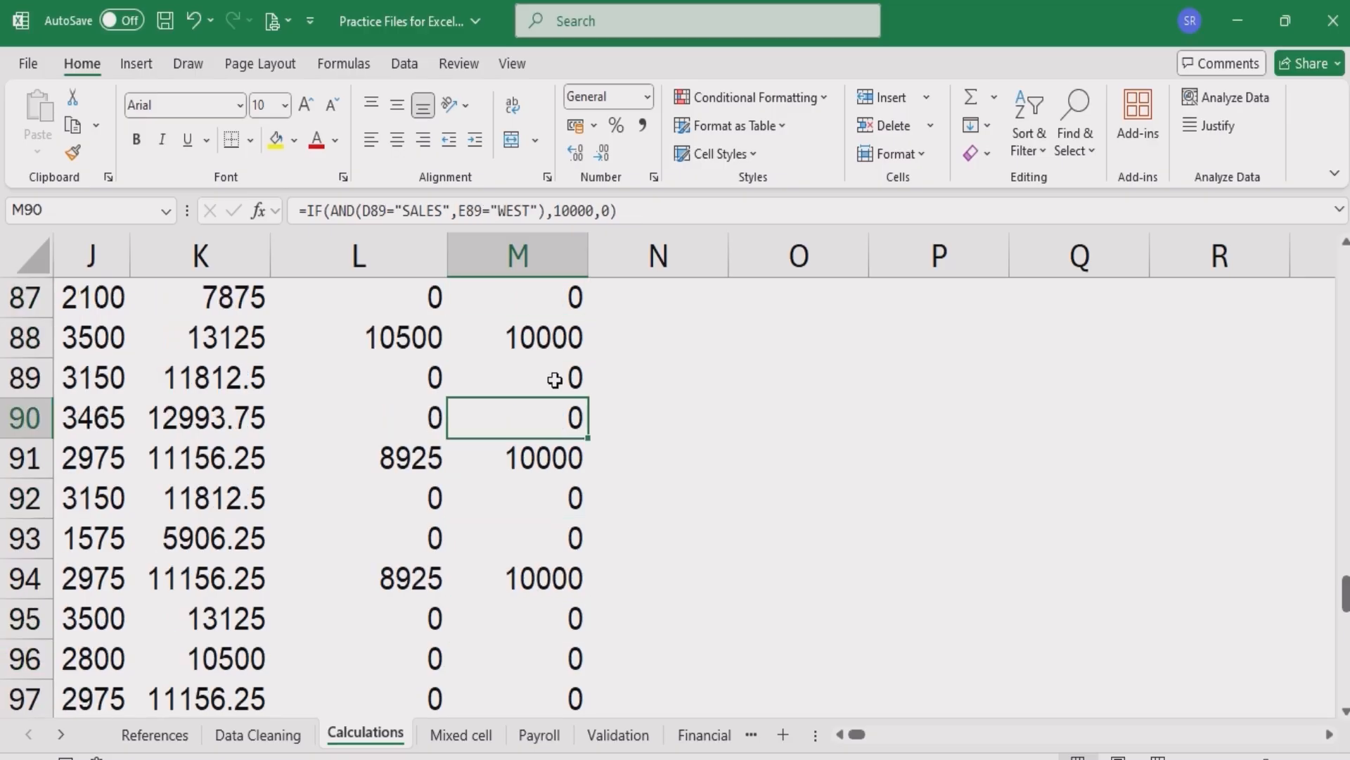
pyautogui.press('Down')
pyautogui.press('Down')
pyautogui.press('Down')
pyautogui.press('Down')
pyautogui.press('Down')
pyautogui.press('Up')
pyautogui.press('Up')
pyautogui.press('Up')
pyautogui.press('Up')
pyautogui.press('Up')
pyautogui.press('Up')
pyautogui.press('Up')
pyautogui.press('Up')
pyautogui.press('Up')
pyautogui.press('Up')
pyautogui.press('Up')
pyautogui.press('Up')
pyautogui.press('Up')
pyautogui.press('Up')
pyautogui.press('Up')
pyautogui.press('Up')
pyautogui.press('Up')
pyautogui.press('Up')
pyautogui.press('Up')
pyautogui.press('Up')
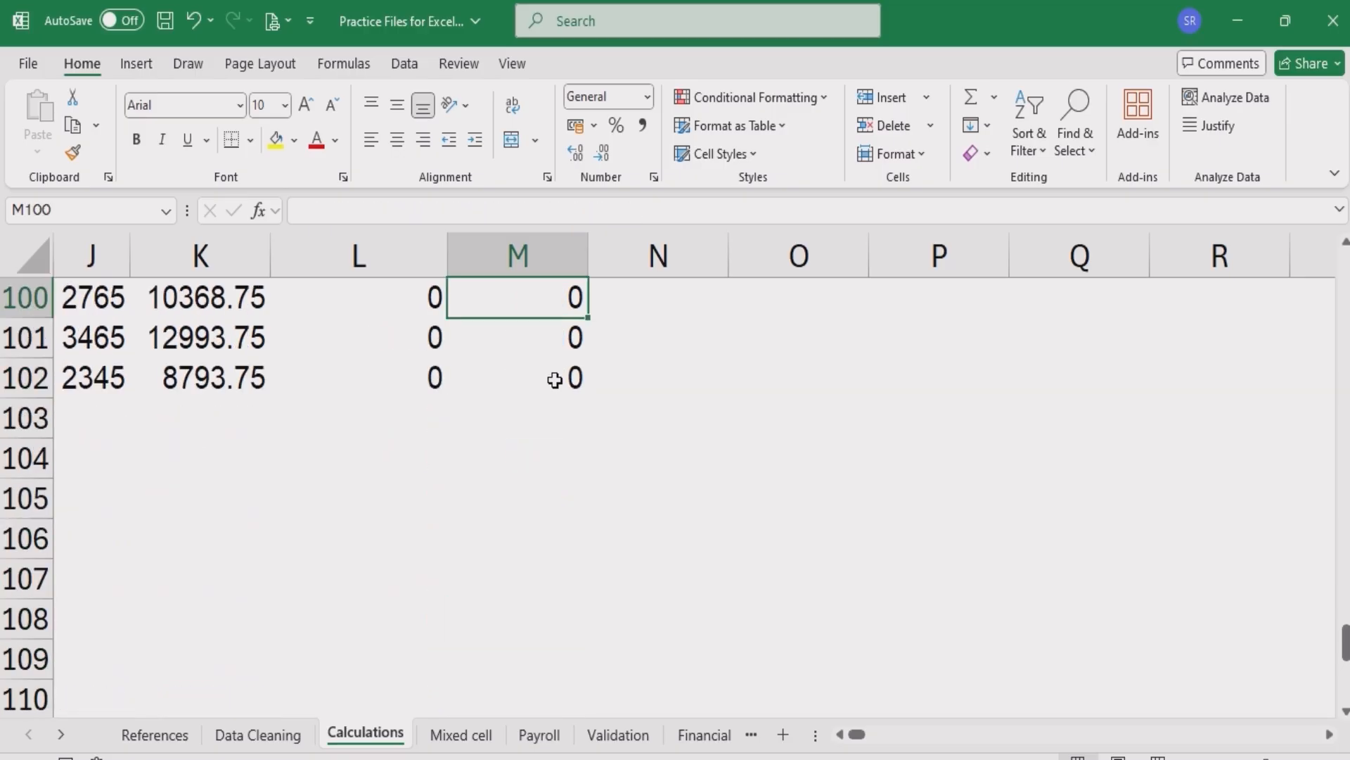
pyautogui.press('Up')
pyautogui.press('Up')
pyautogui.press('Up')
pyautogui.press('Up')
pyautogui.press('Up')
pyautogui.press('Up')
pyautogui.press('Up')
pyautogui.press('Up')
pyautogui.press('Up')
pyautogui.press('Up')
pyautogui.press('Up')
pyautogui.press('Up')
pyautogui.press('Up')
pyautogui.press('Up')
pyautogui.press('Up')
pyautogui.press('Up')
pyautogui.press('Up')
pyautogui.press('Up')
pyautogui.press('Up')
pyautogui.press('Up')
pyautogui.hotkey('ctrl', 'Up')
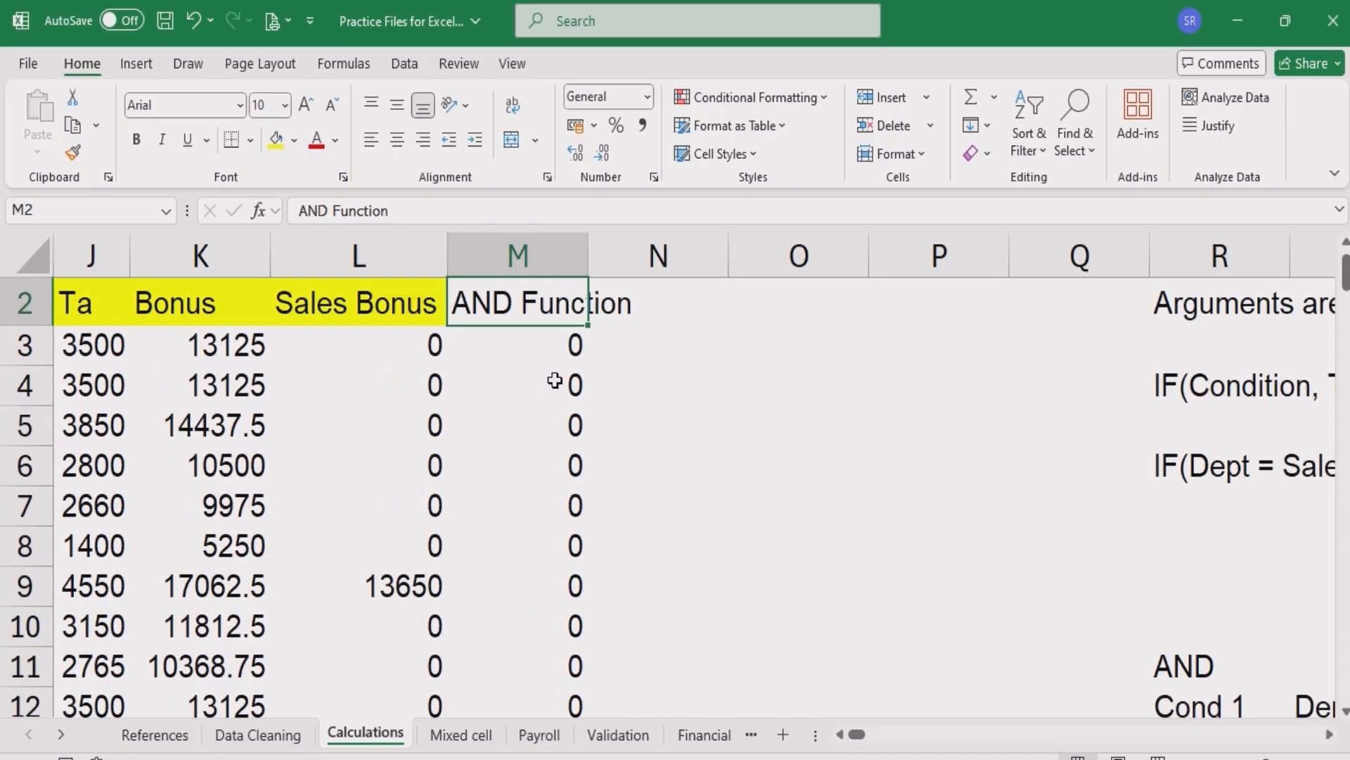
# - Autofit the width of column M to its heading
pyautogui.press('Left')
pyautogui.press('Left')
pyautogui.press('Left')
pyautogui.press('Left')
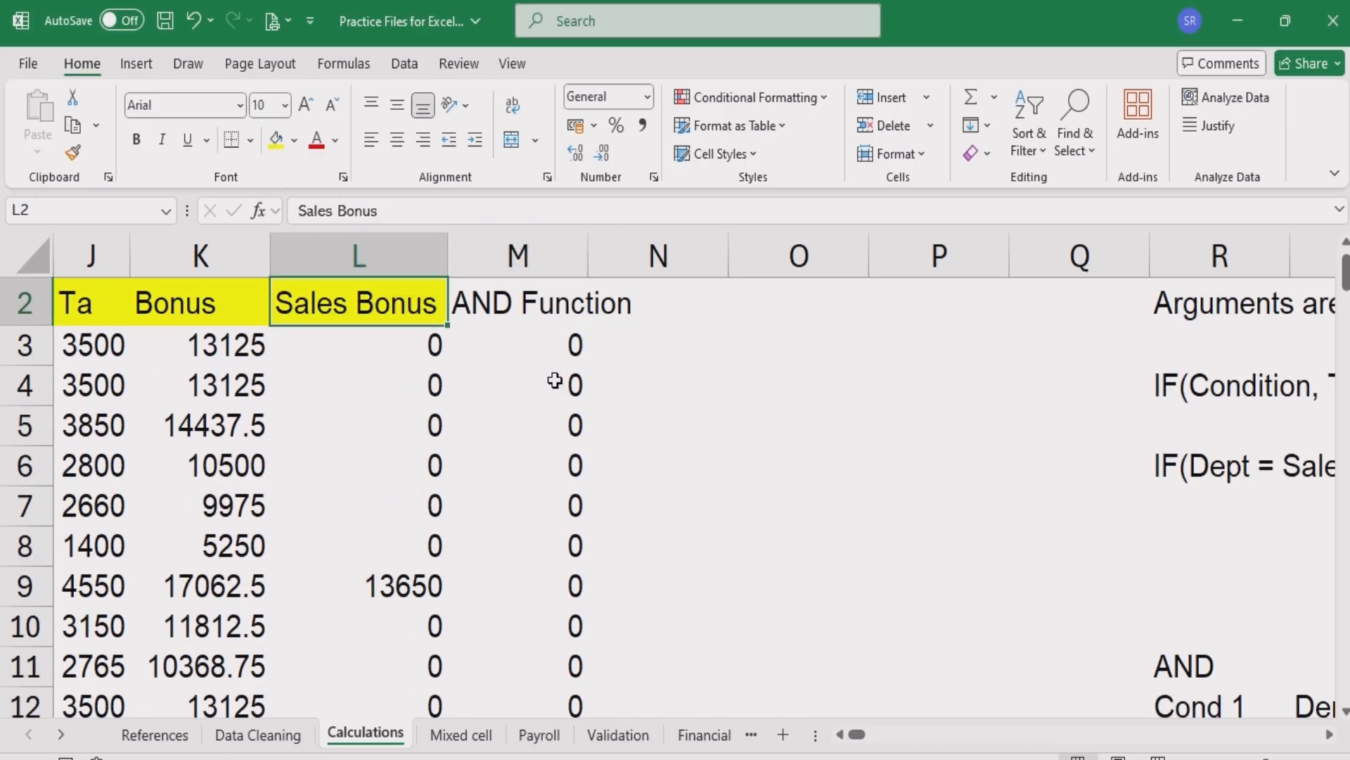
pyautogui.press('Left')
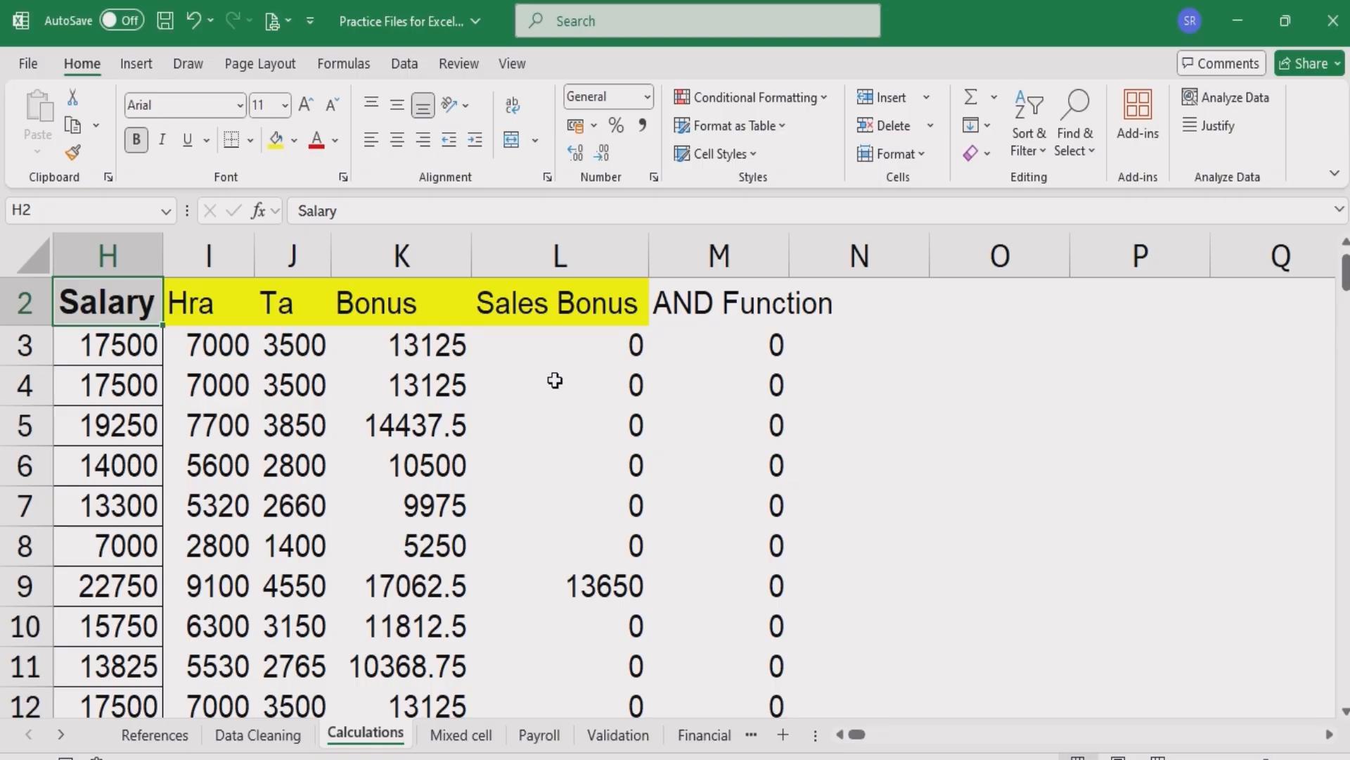
pyautogui.click(692, 343)
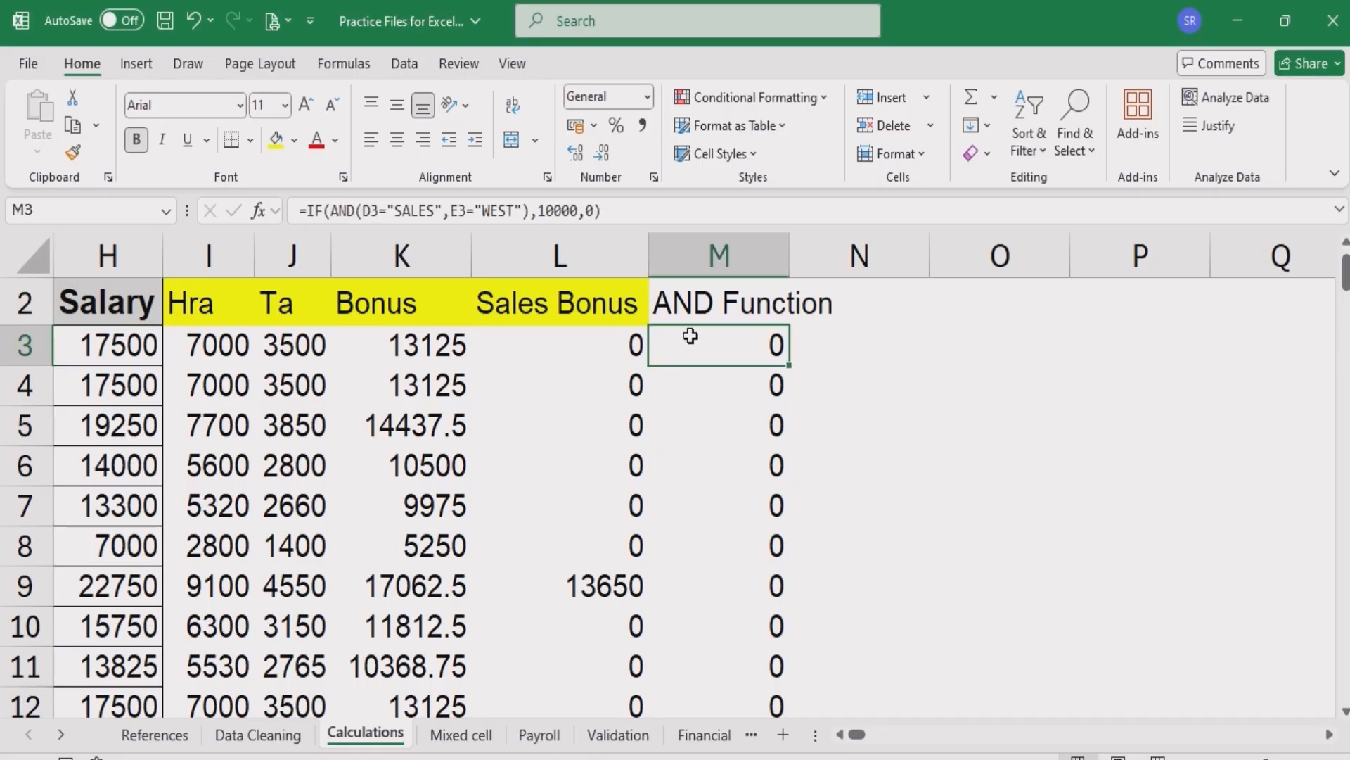
pyautogui.doubleClick(788, 245)
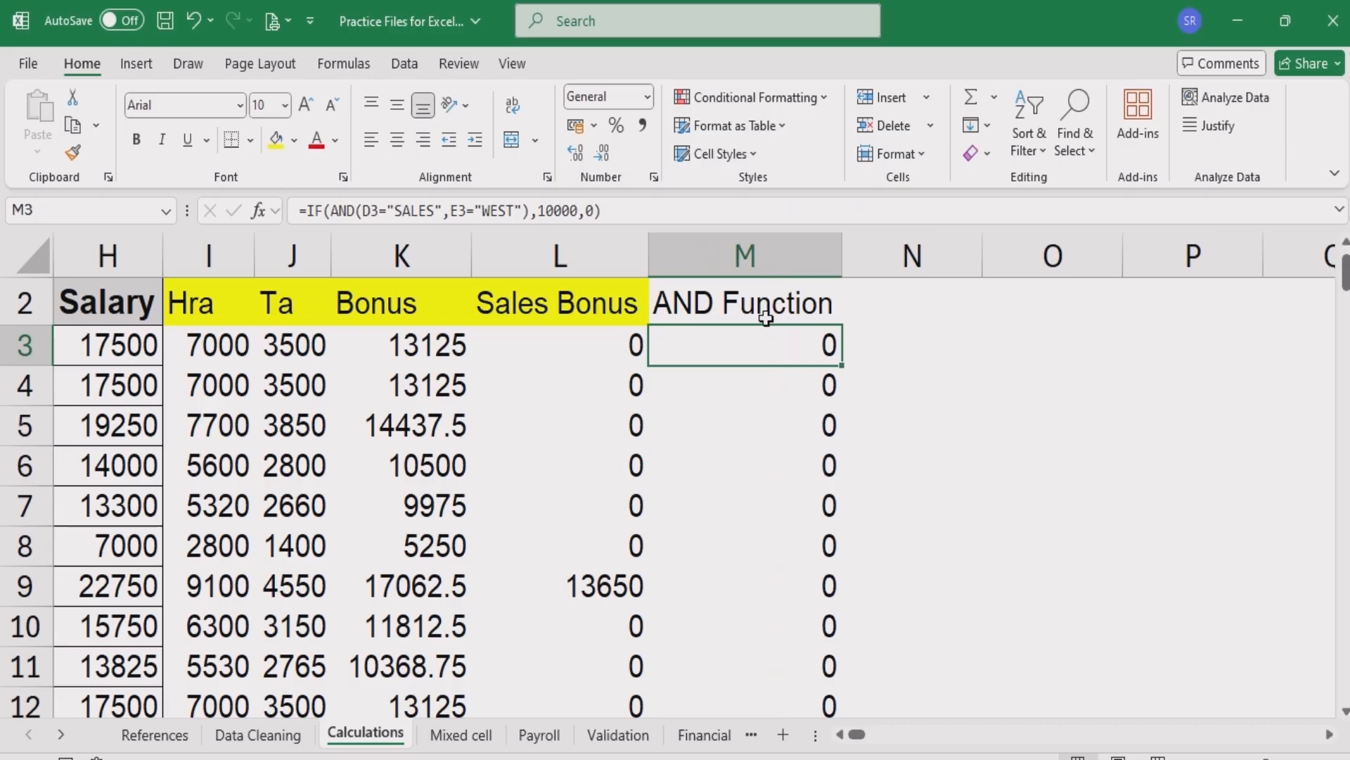
# - Filter the AND Function column to show only the rows with 10000
pyautogui.click(765, 317)
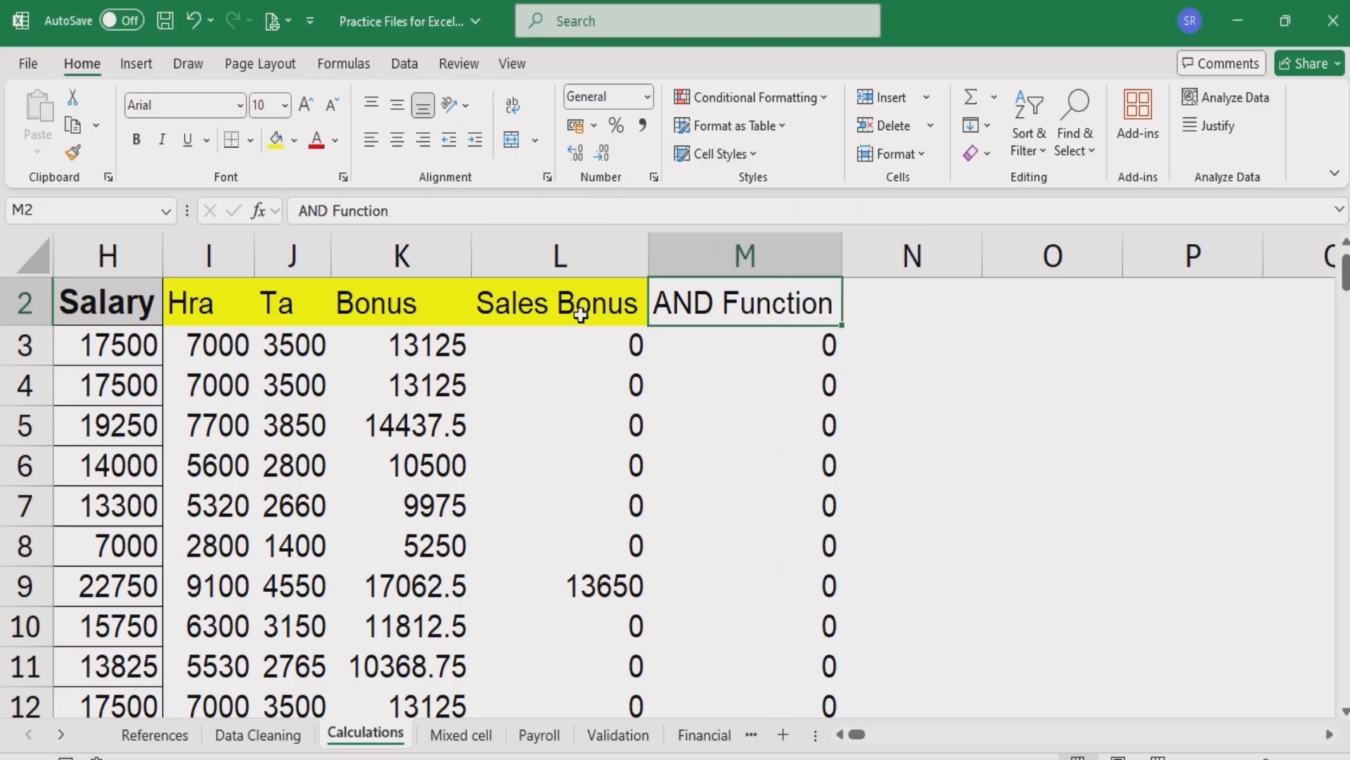
pyautogui.click(834, 318)
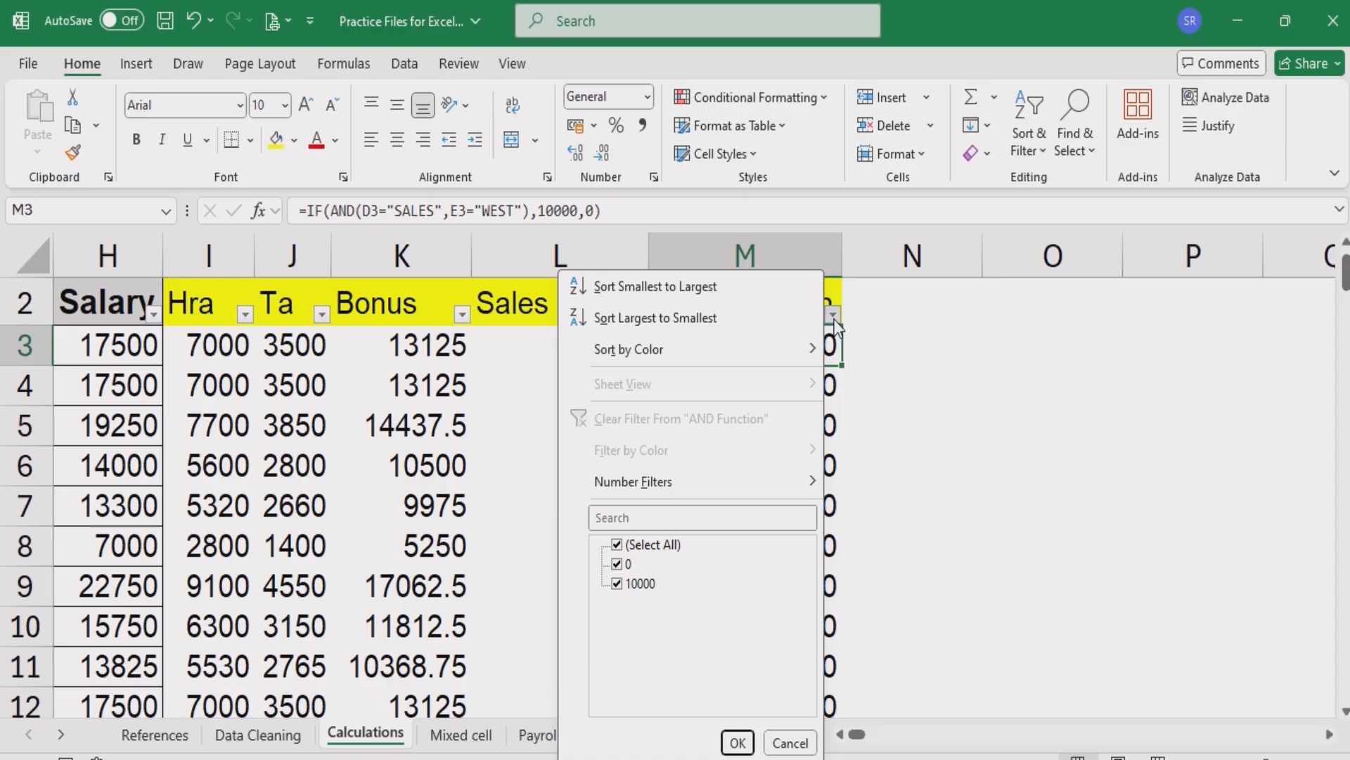
pyautogui.click(617, 564)
pyautogui.click(737, 743)
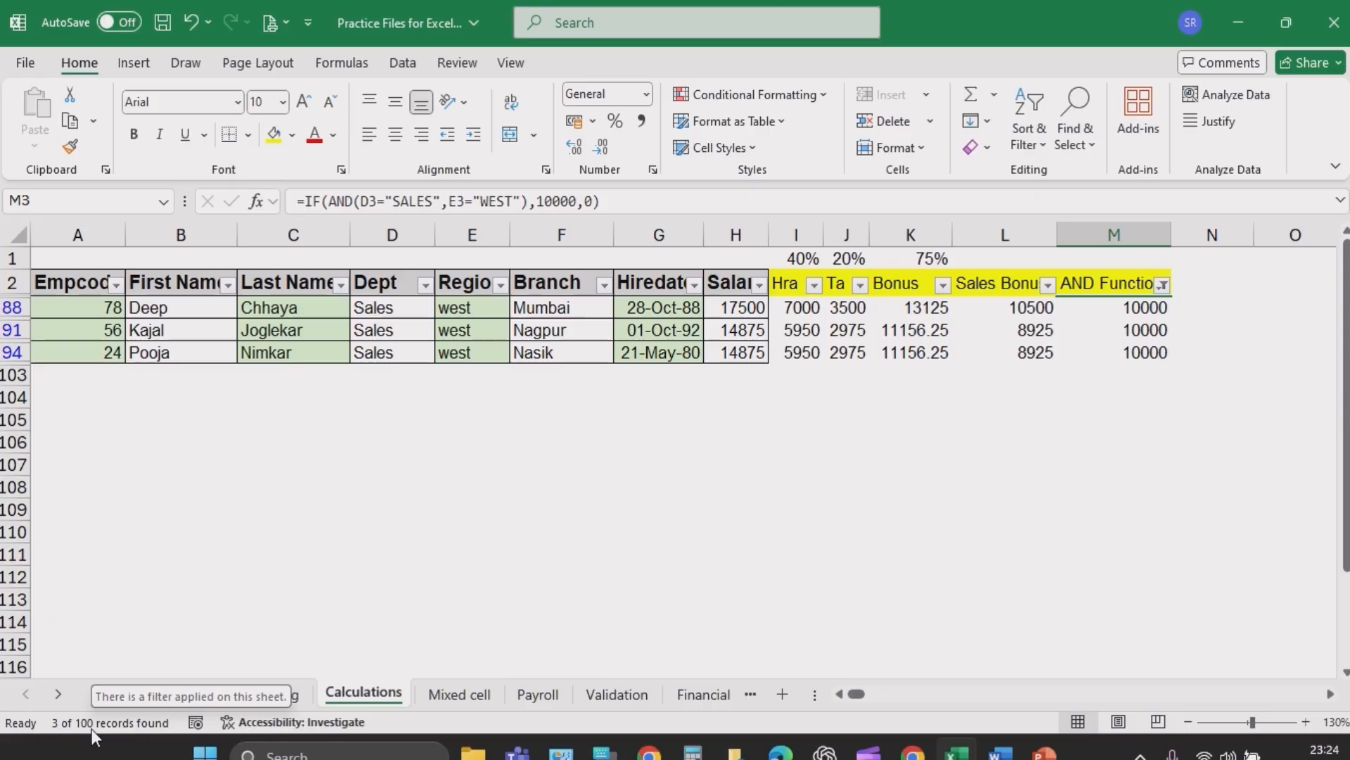
# - Zoom in to examine the Dept and Region of the filtered rows, then turn off the filter
pyautogui.press('ctrl')
pyautogui.press('ctrl')
pyautogui.press('ctrl')
pyautogui.press('ctrl')
pyautogui.press('ctrl')
pyautogui.press('ctrl')
pyautogui.press('ctrl')
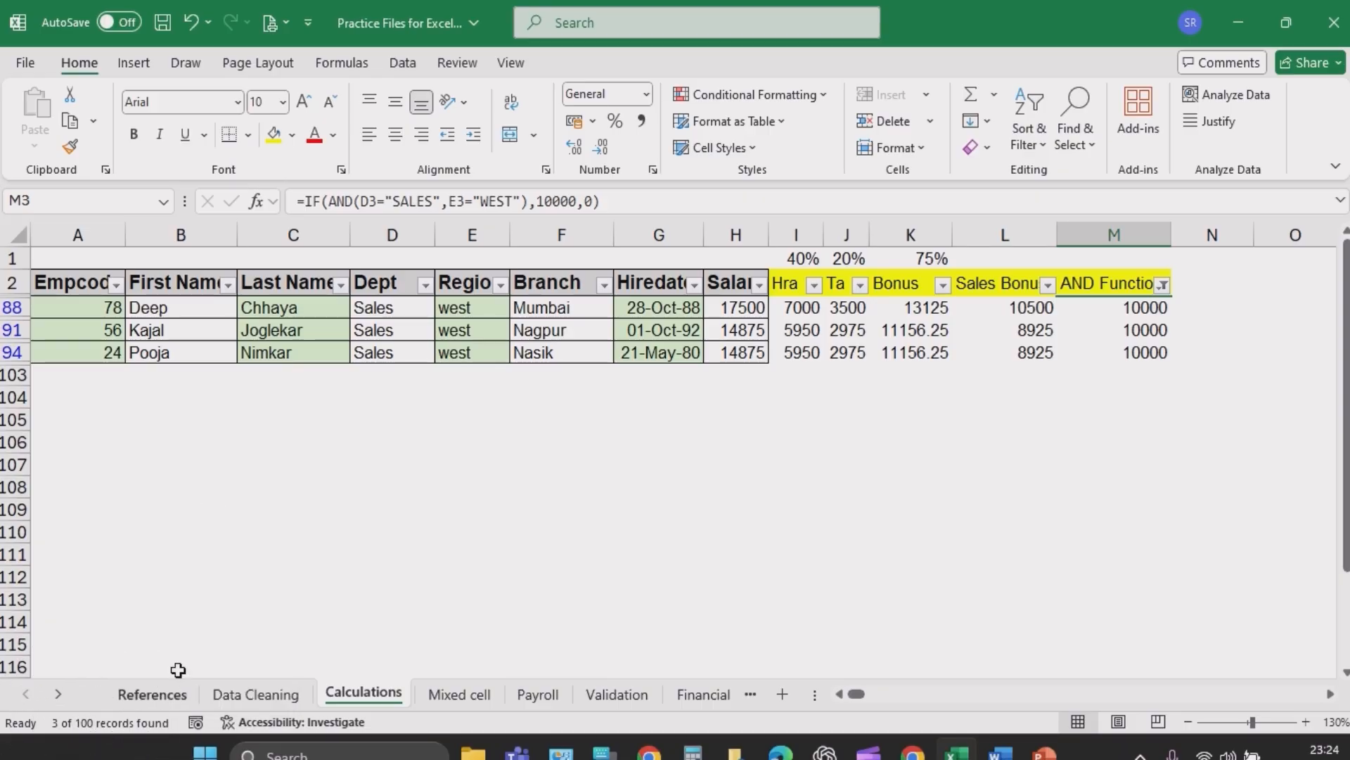
pyautogui.scroll(5, 444, 494)
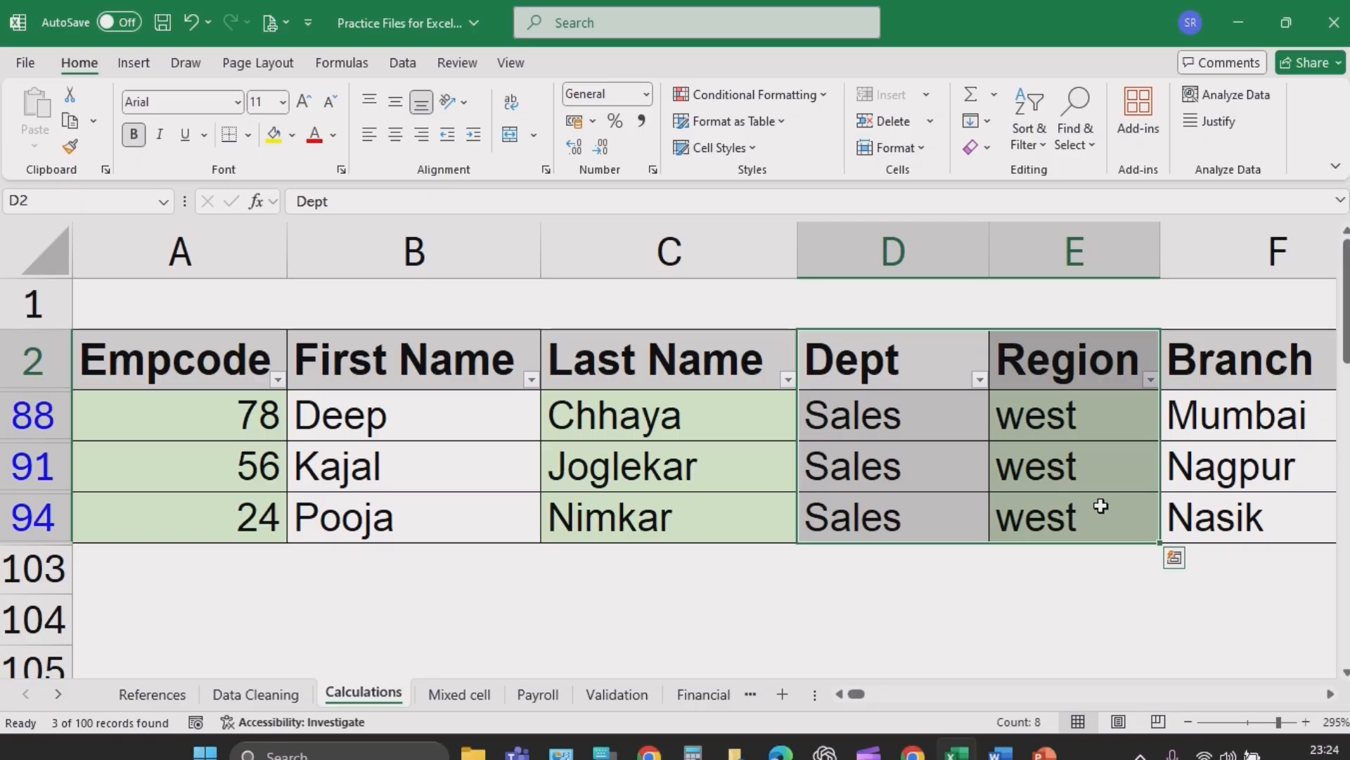
pyautogui.click(926, 356)
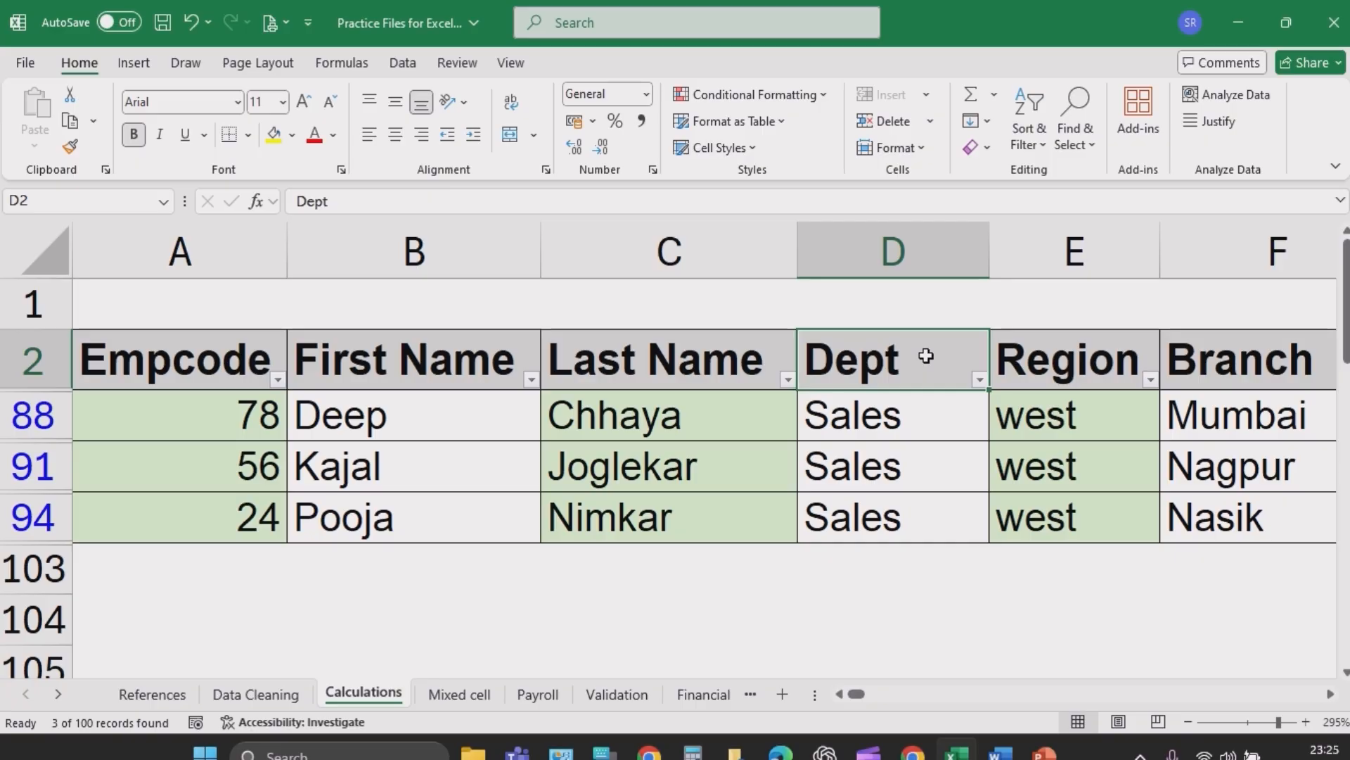
pyautogui.hotkey('ctrl', 'shift', 'l')
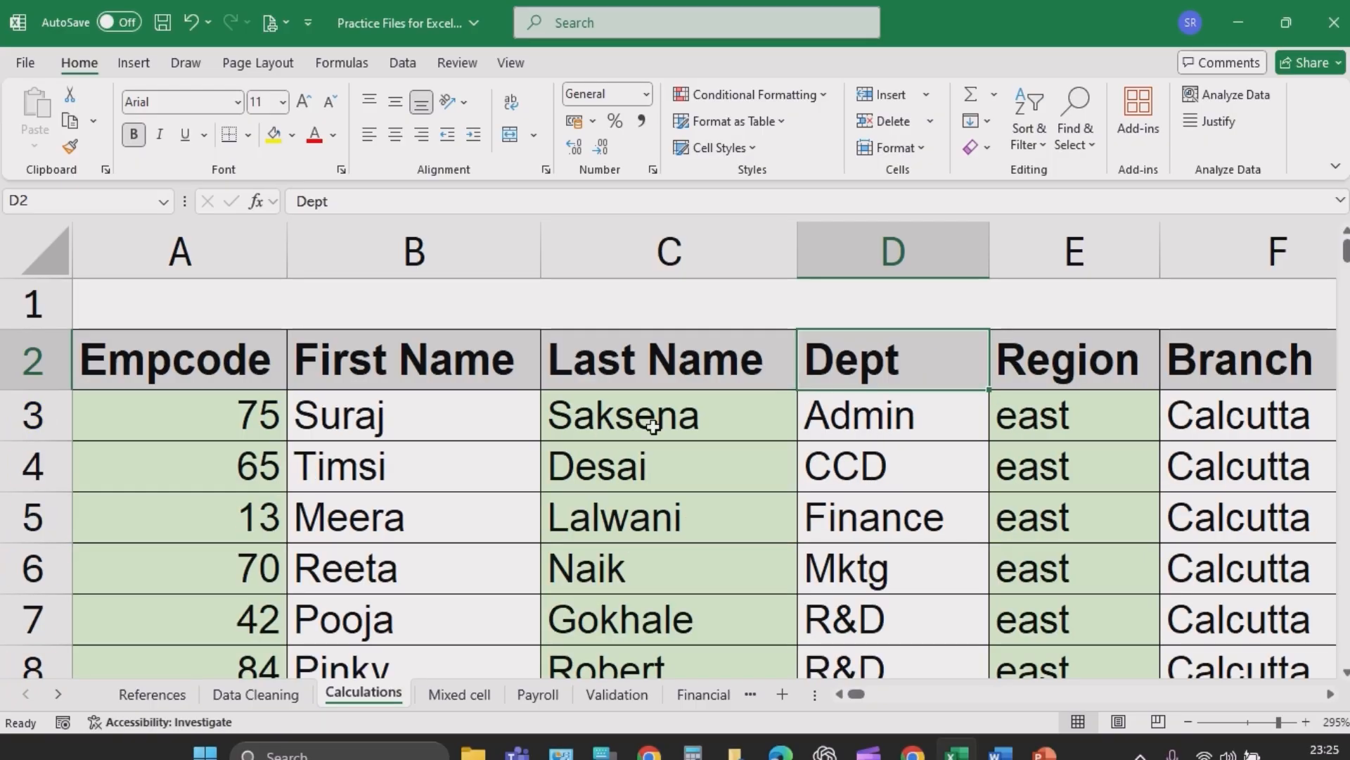
# - Replace the Cond 2 condition in S13 with "Dept = admin"
pyautogui.click(854, 468)
pyautogui.press('Right')
pyautogui.press('Right')
pyautogui.press('Right')
pyautogui.press('Right')
pyautogui.press('Right')
pyautogui.press('Right')
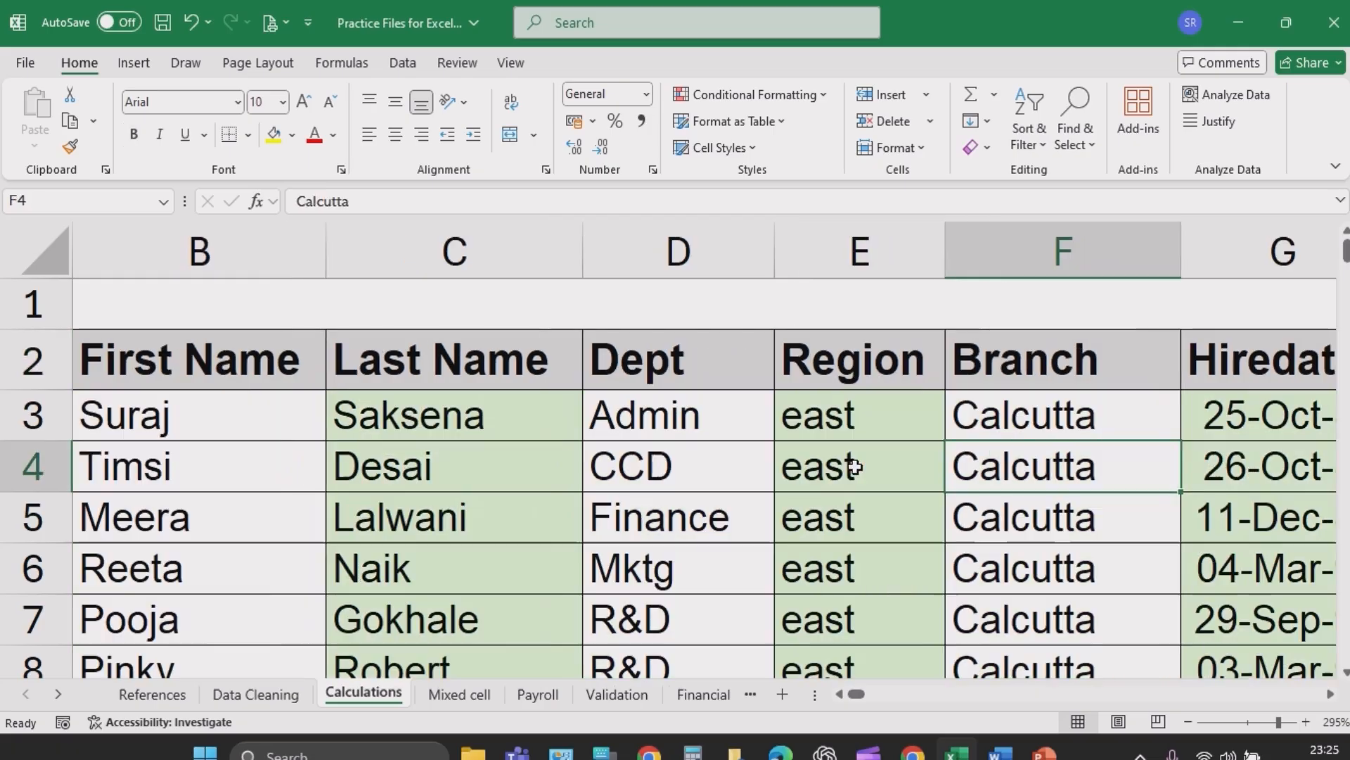
pyautogui.press('Right')
pyautogui.press('Right')
pyautogui.press('Right')
pyautogui.press('Right')
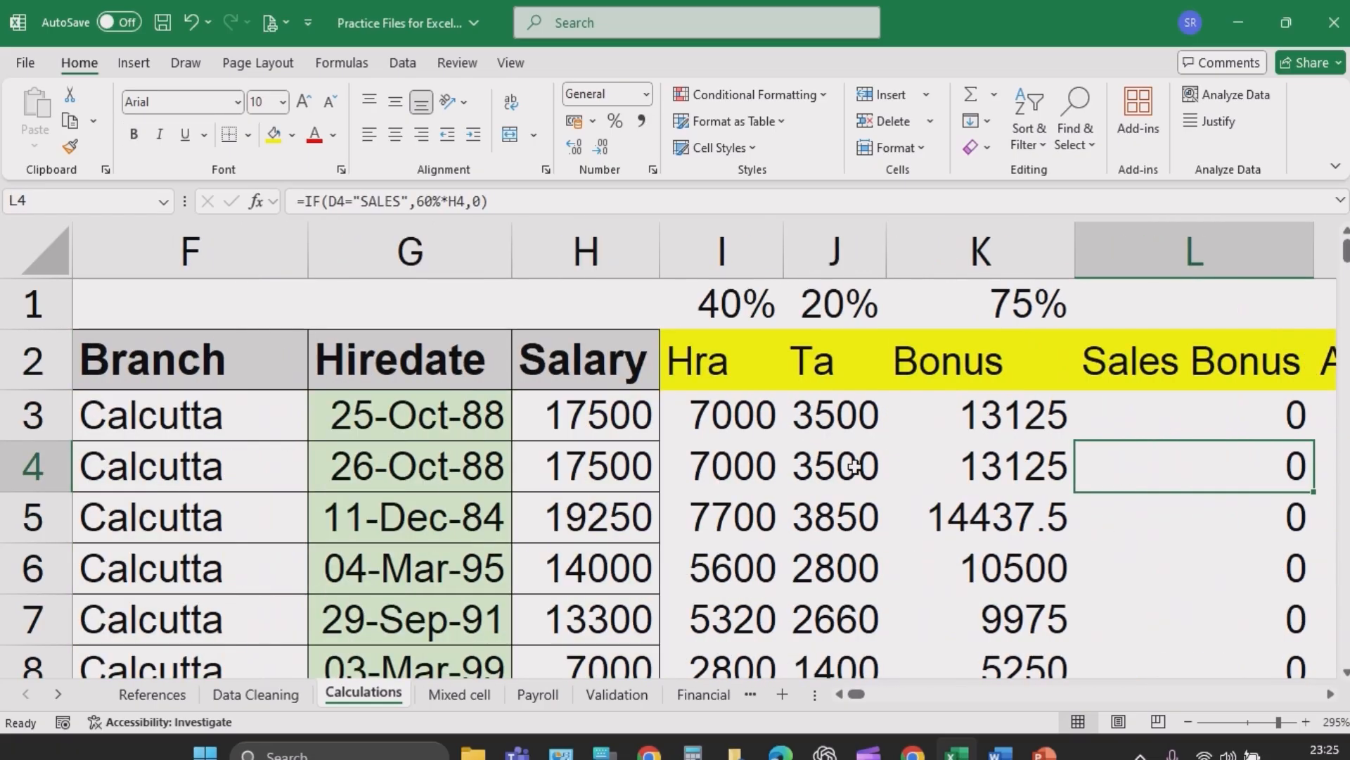
pyautogui.press('Right')
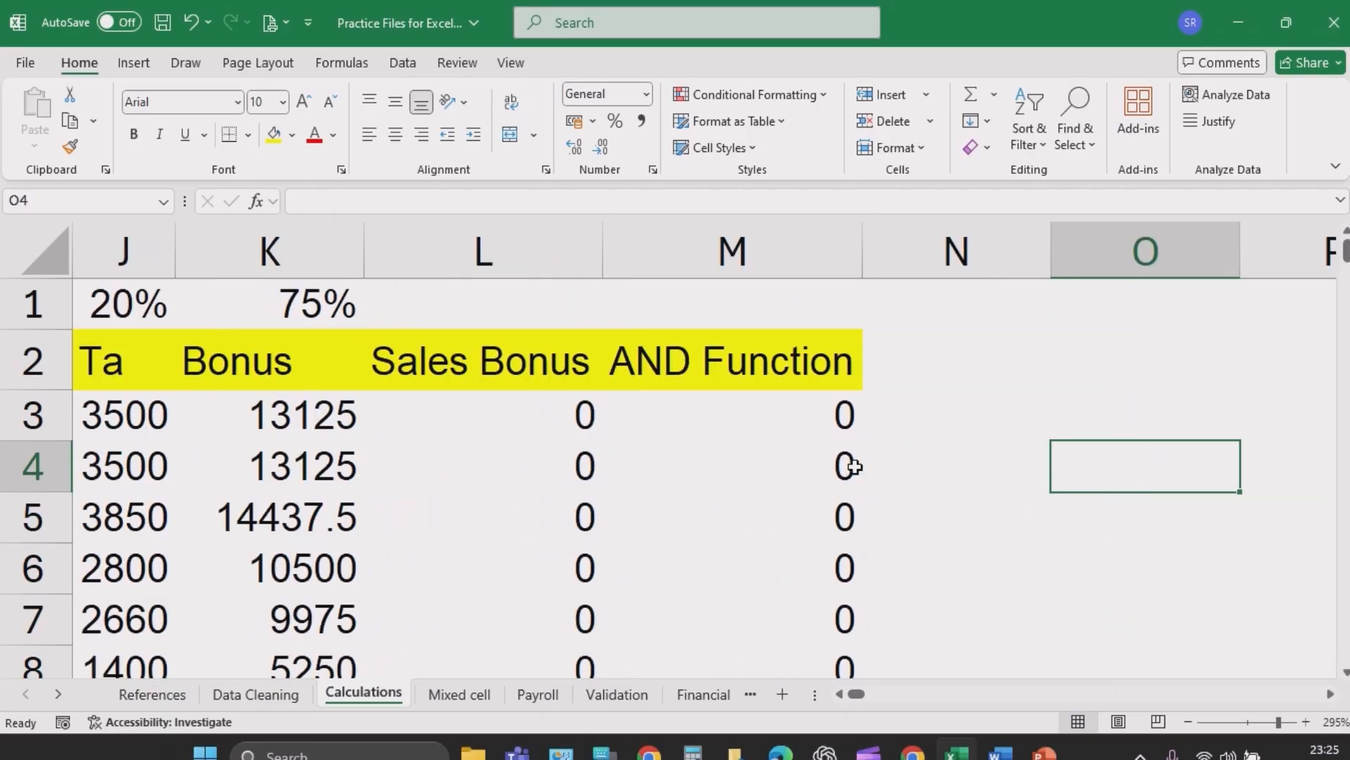
pyautogui.press('Right')
pyautogui.press('Right')
pyautogui.press('Right')
pyautogui.press('Right')
pyautogui.press('Right')
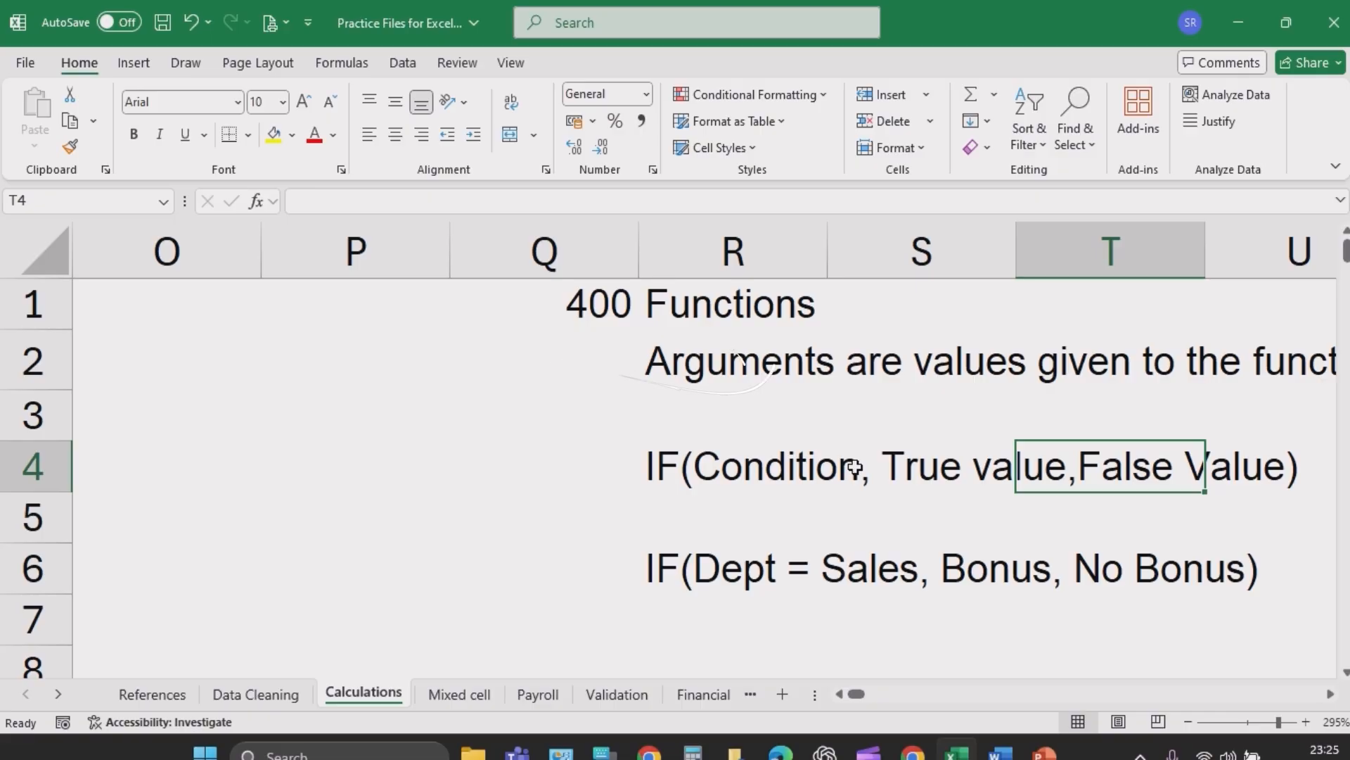
pyautogui.press('Down')
pyautogui.press('Down')
pyautogui.press('Down')
pyautogui.press('Down')
pyautogui.press('Down')
pyautogui.press('Down')
pyautogui.press('Down')
pyautogui.press('Down')
pyautogui.press('Down')
pyautogui.press('Down')
pyautogui.press('Down')
pyautogui.press('Right')
pyautogui.press('Right')
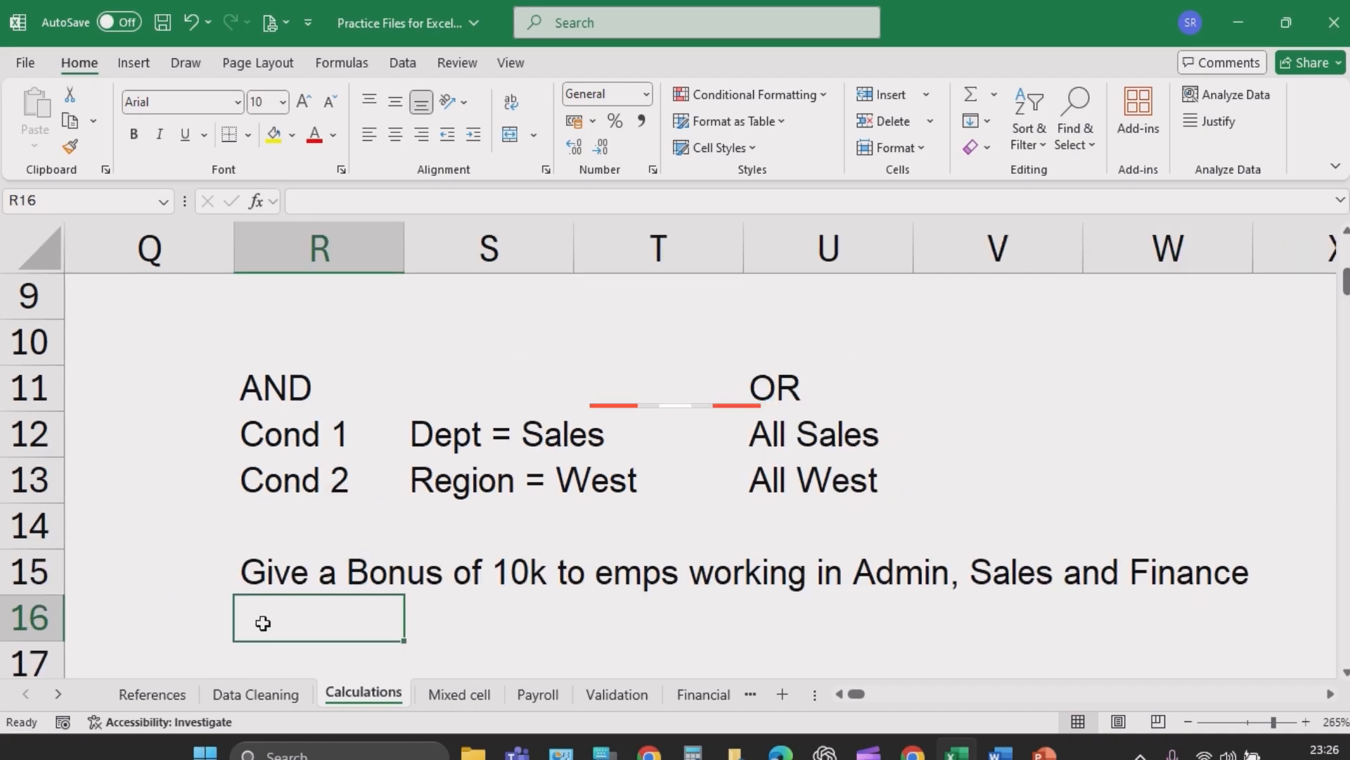
pyautogui.click(439, 508)
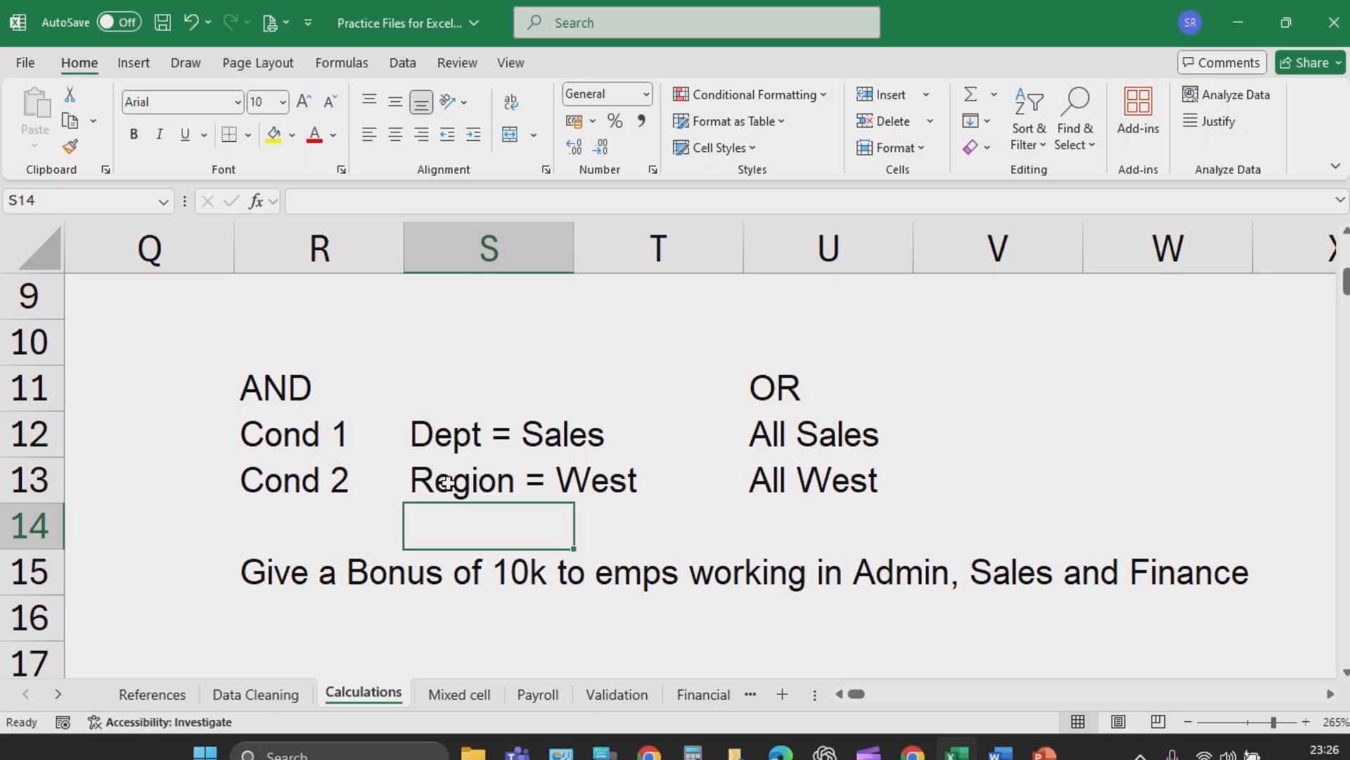
pyautogui.click(448, 483)
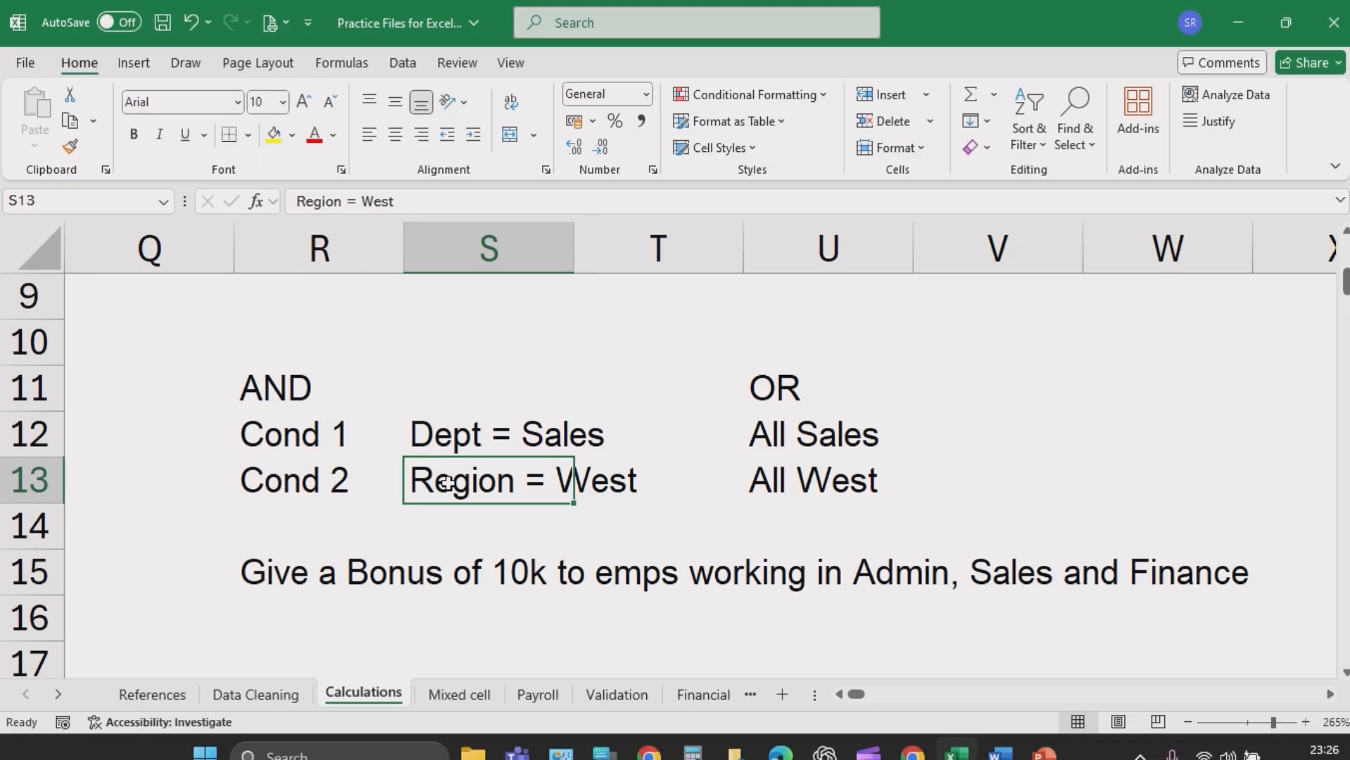
pyautogui.press('Delete')
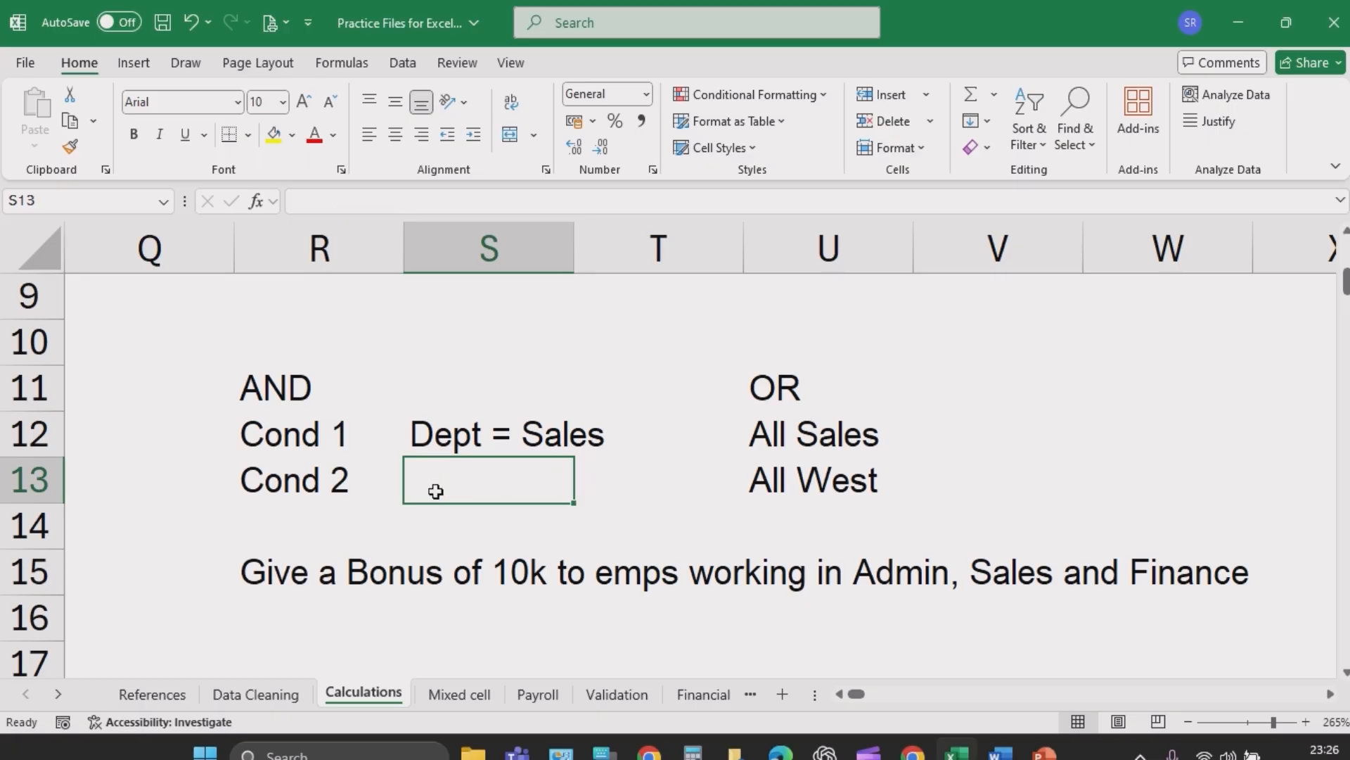
pyautogui.write('Dept = Sales')
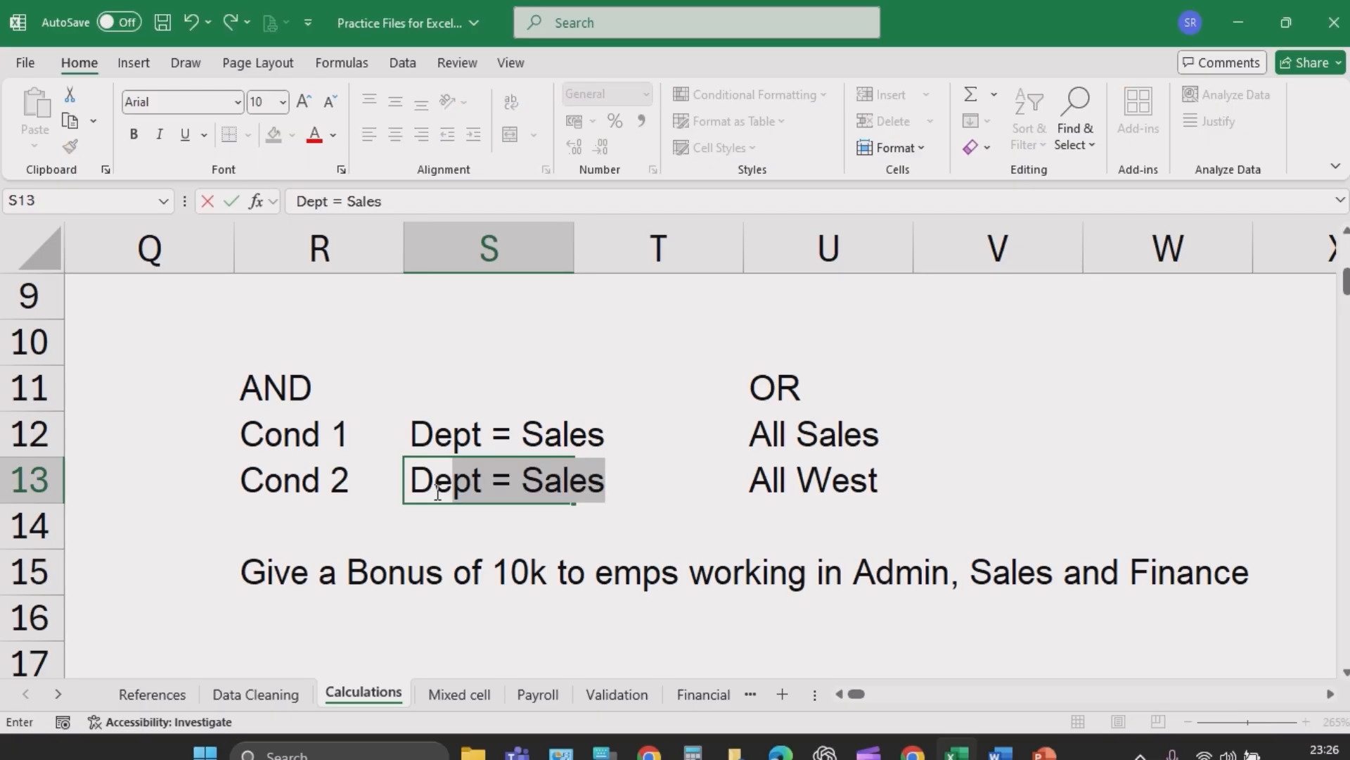
pyautogui.moveTo(522, 480); pyautogui.dragTo(617, 476)
pyautogui.write('admin')
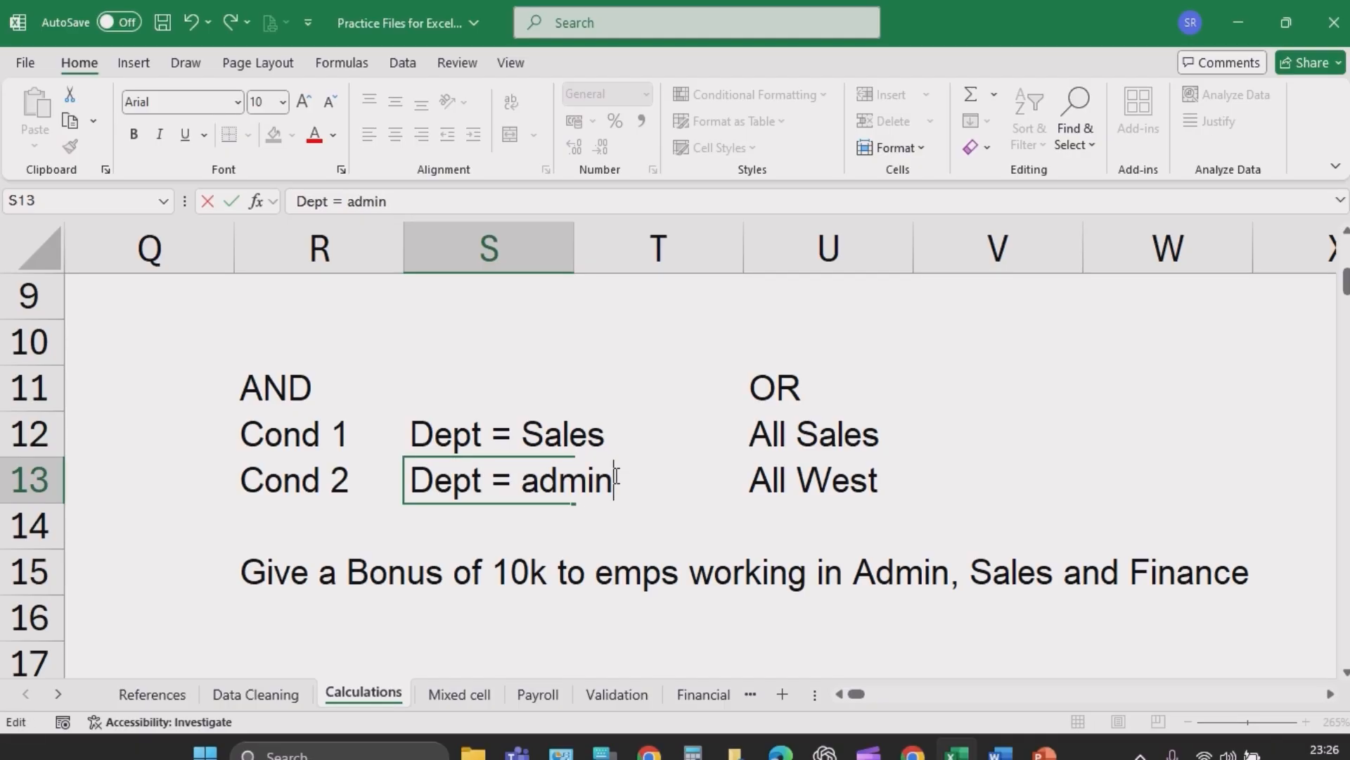
pyautogui.press('Return')
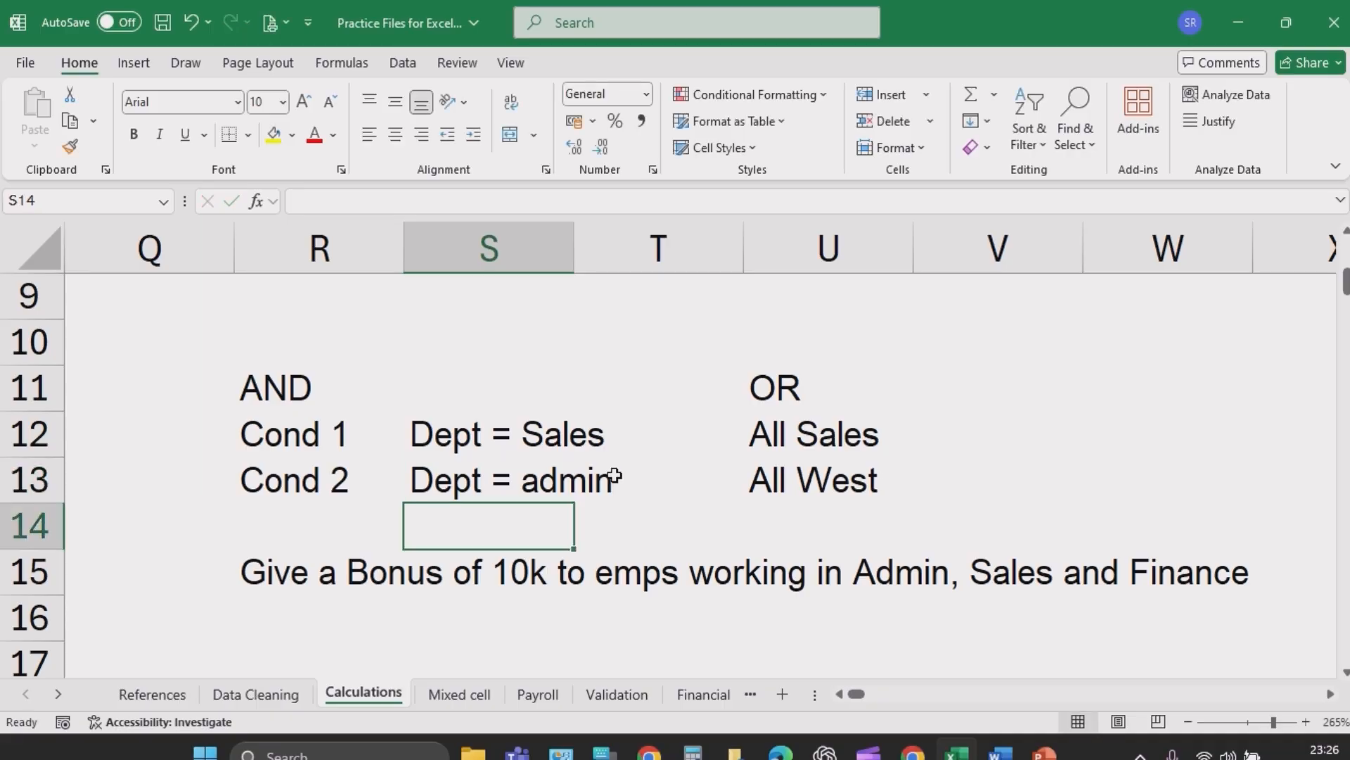
# - Add "Dept = finance" as a third condition in S14 below the admin condition
pyautogui.write('Dept = fina')
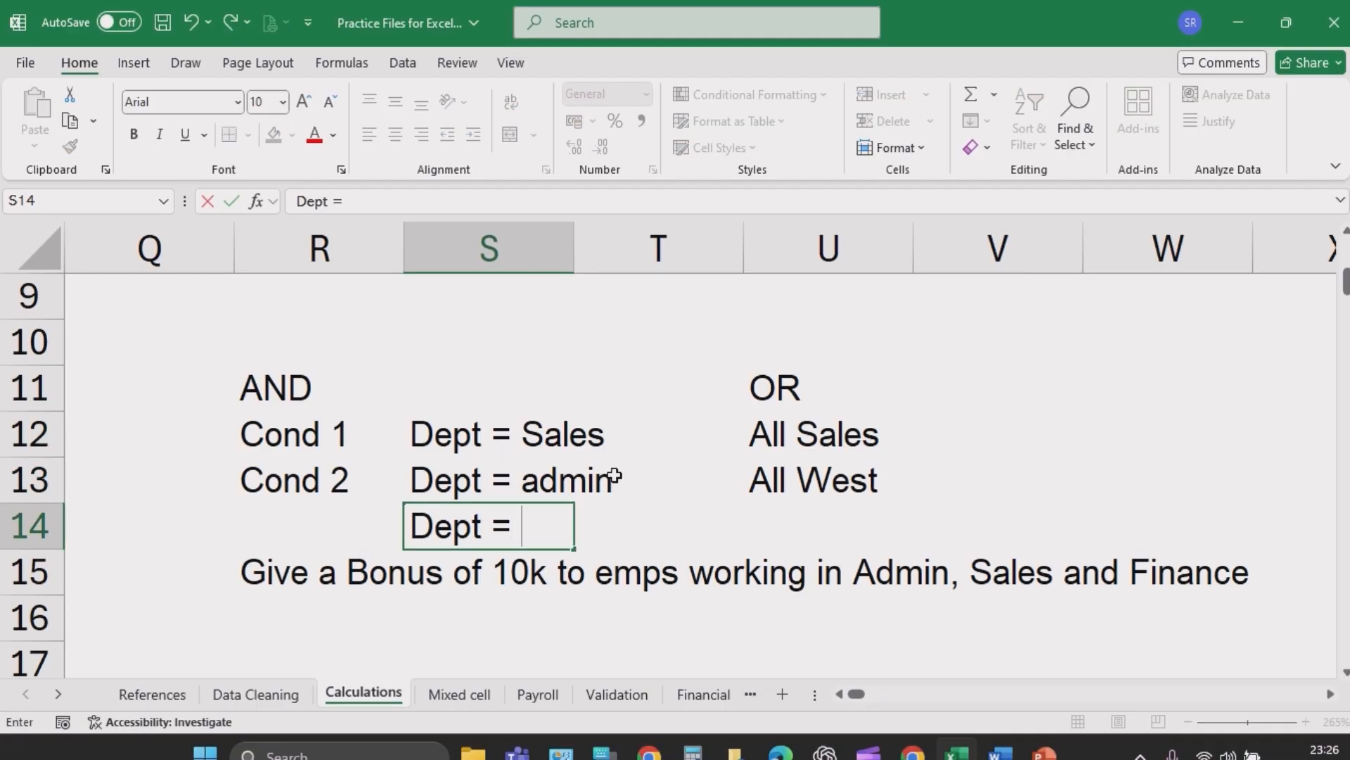
pyautogui.write('nce')
pyautogui.press('Return')
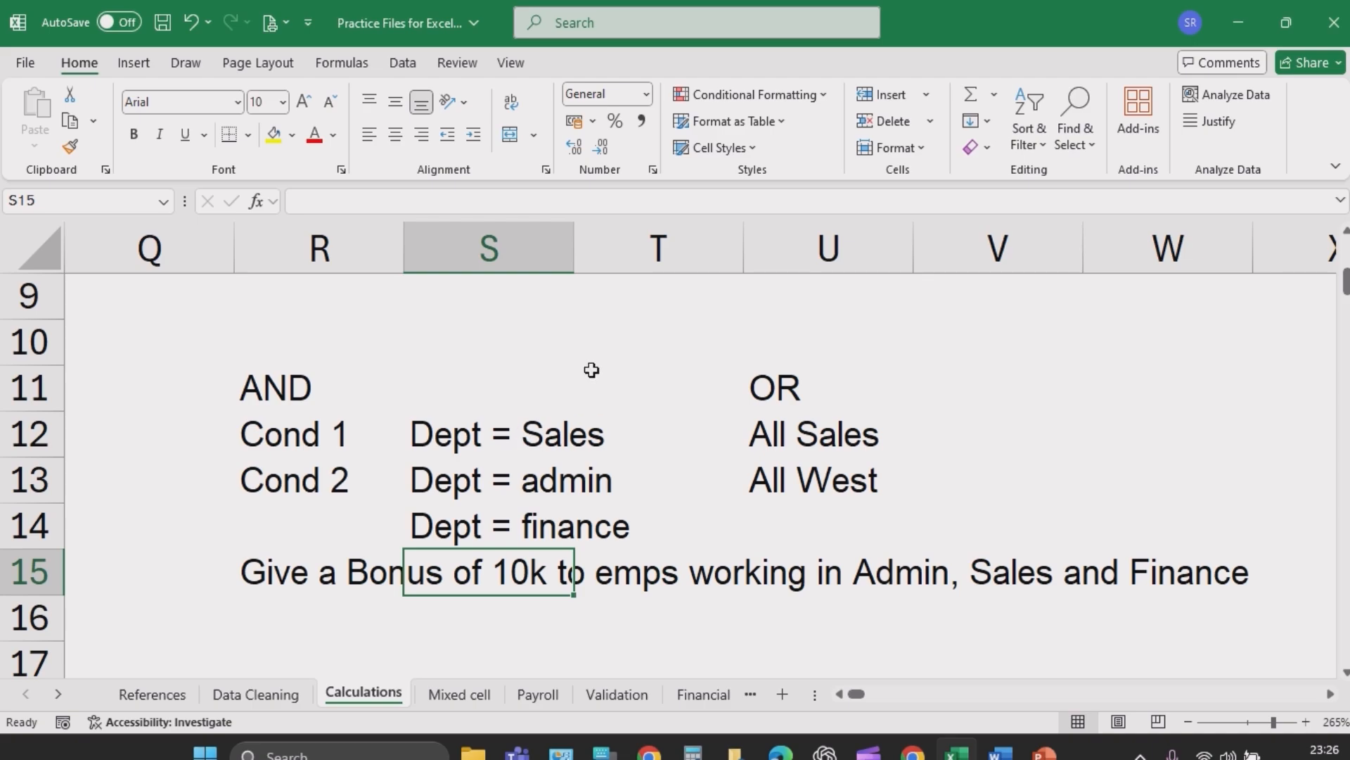
# - Complete the OR Function formula in N3: =IF(OR(D3="SALES",D3="ADMIN",D3="FINANCE"),10000,0)
pyautogui.moveTo(463, 435); pyautogui.dragTo(461, 518)
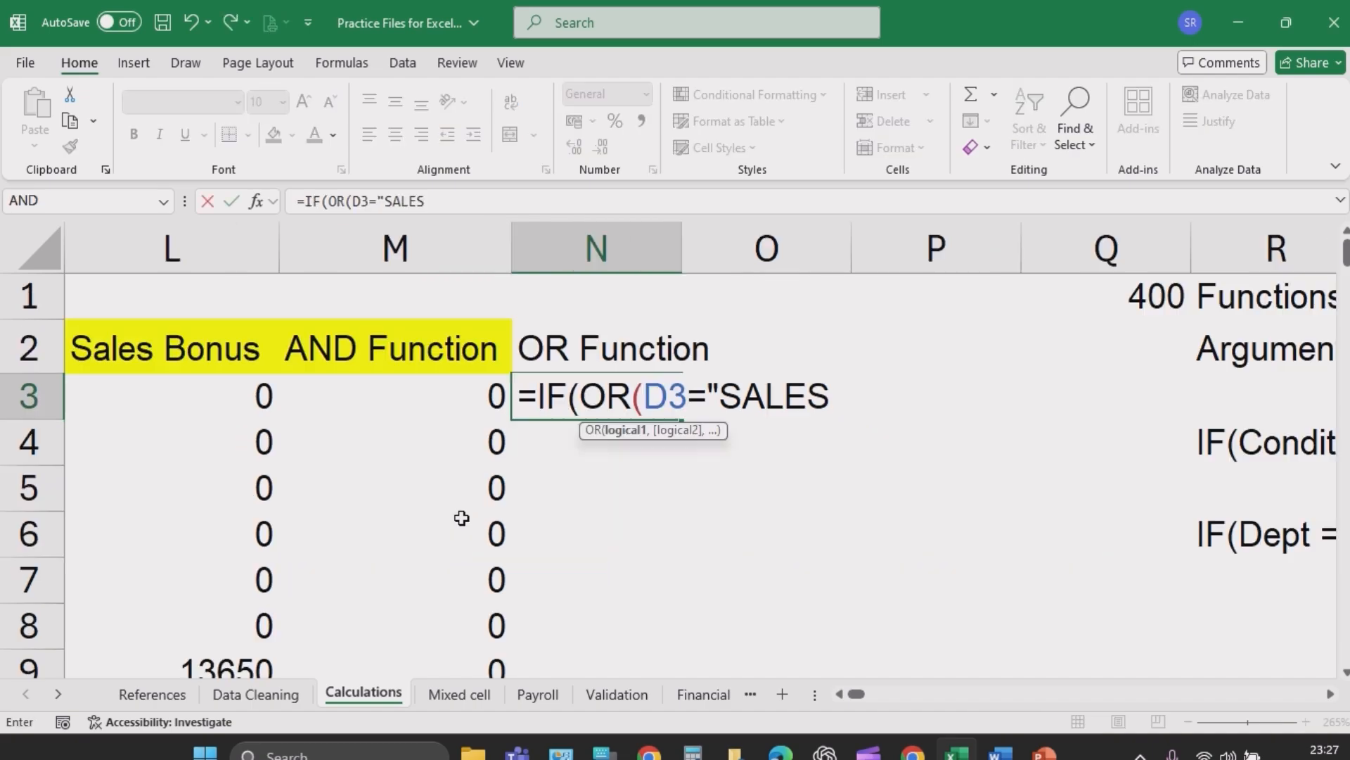
pyautogui.write('"')
pyautogui.write(',')
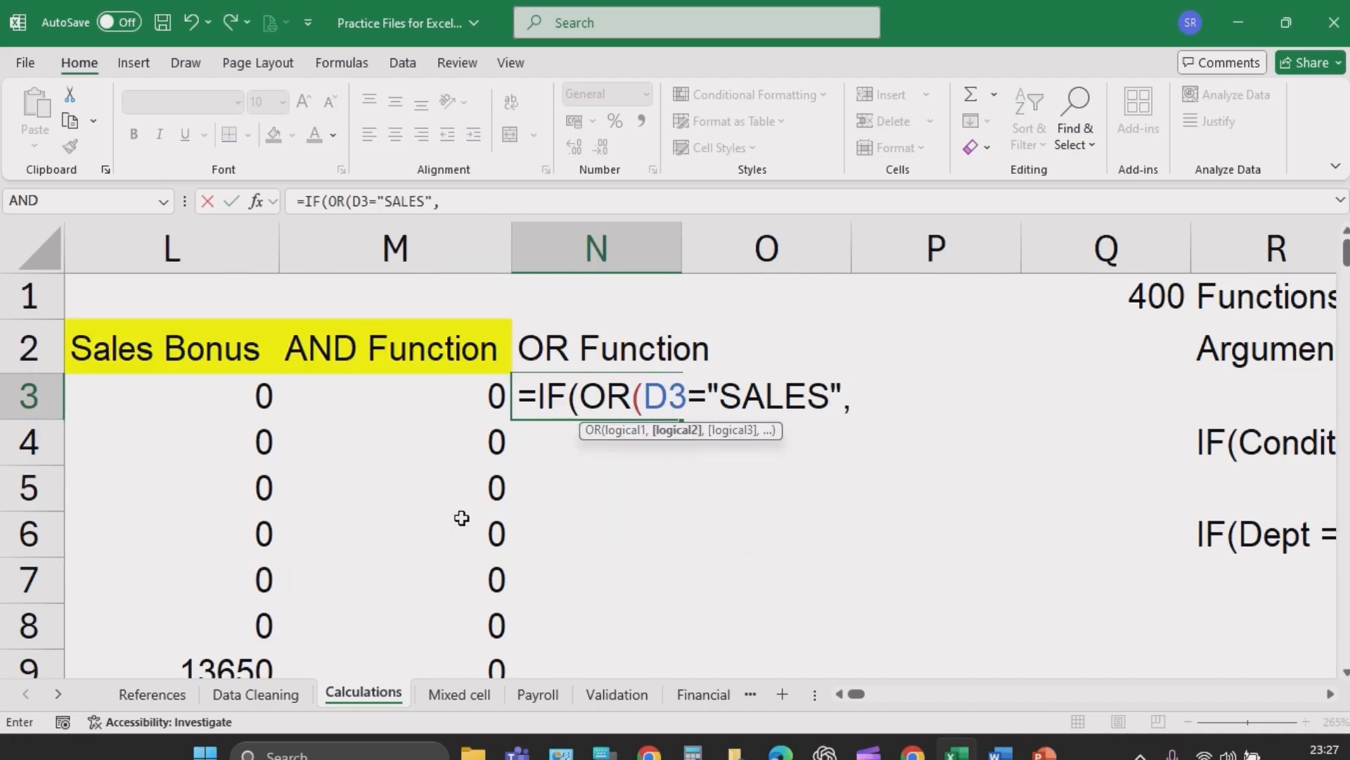
pyautogui.write('D3="ADMIN')
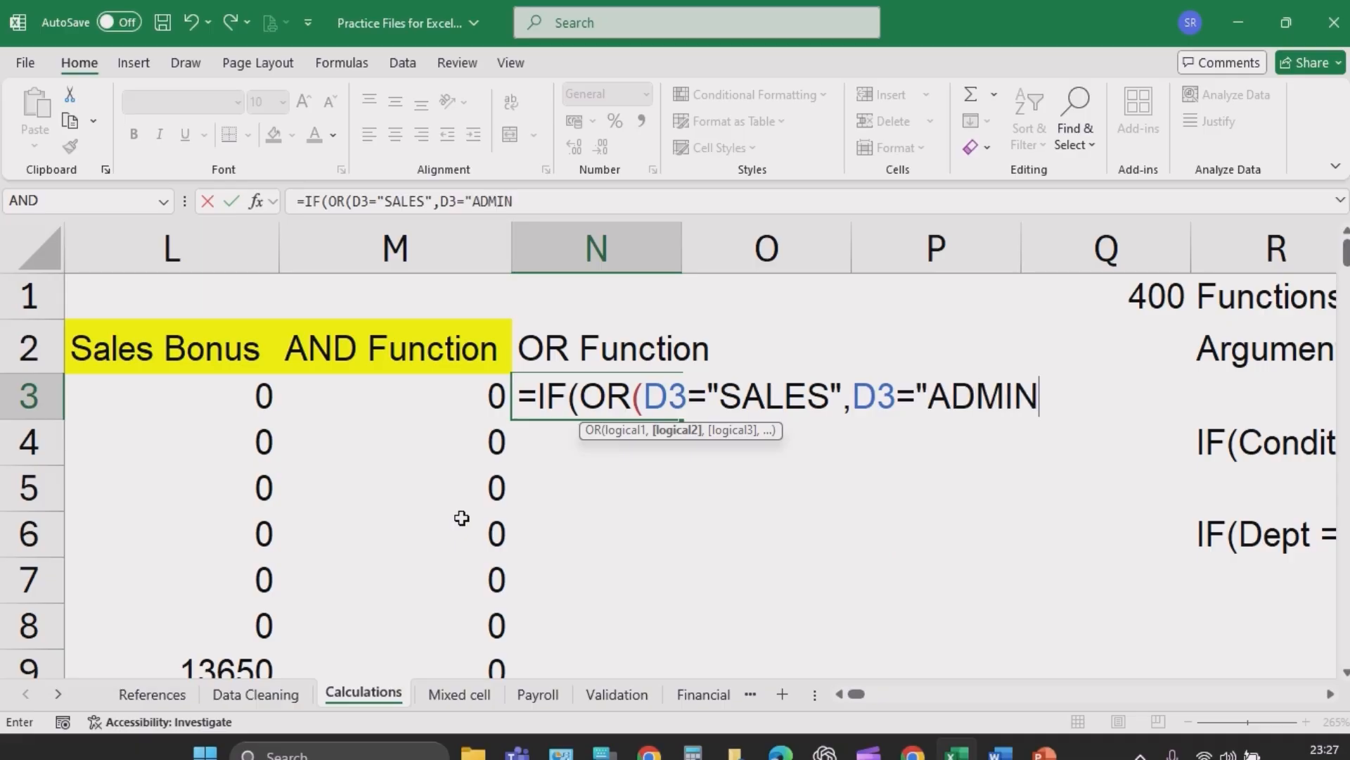
pyautogui.write('",')
pyautogui.write('D3=')
pyautogui.write('"FINAN')
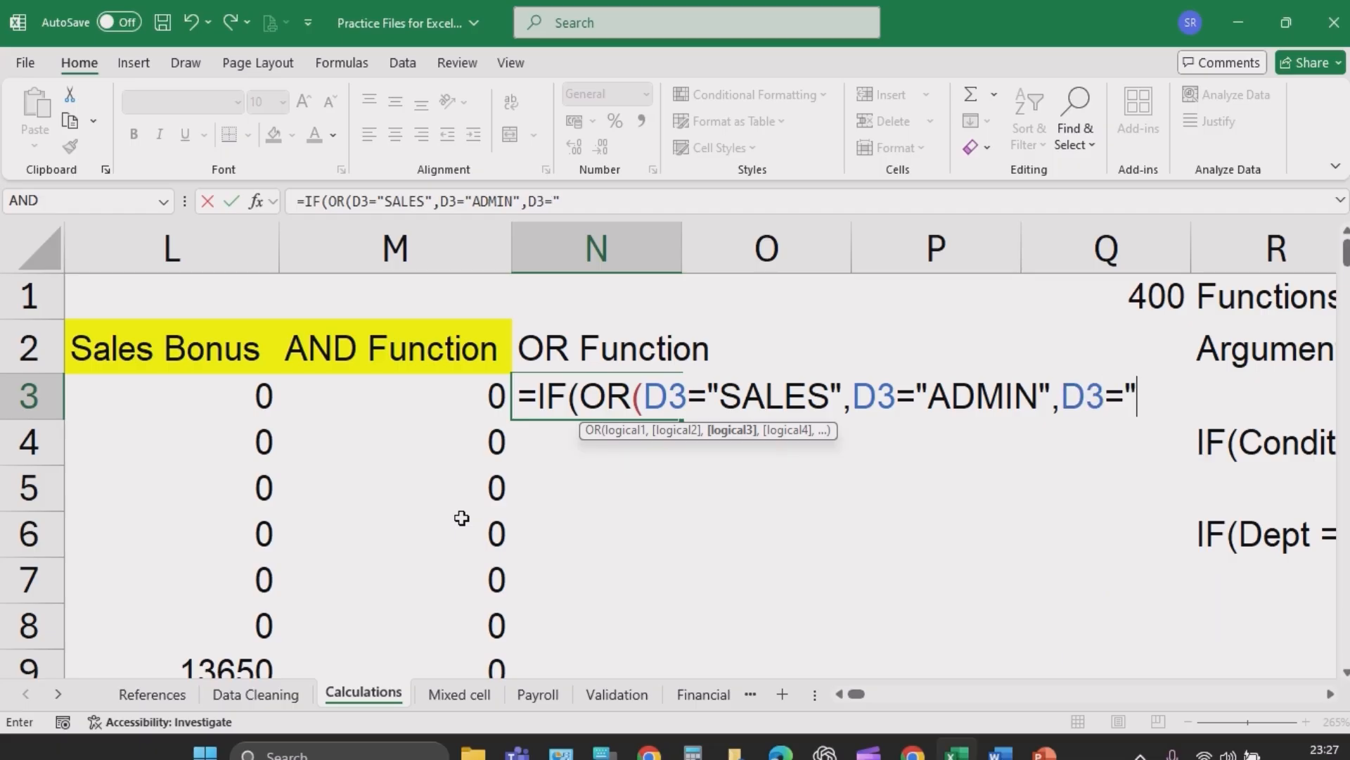
pyautogui.write('E')
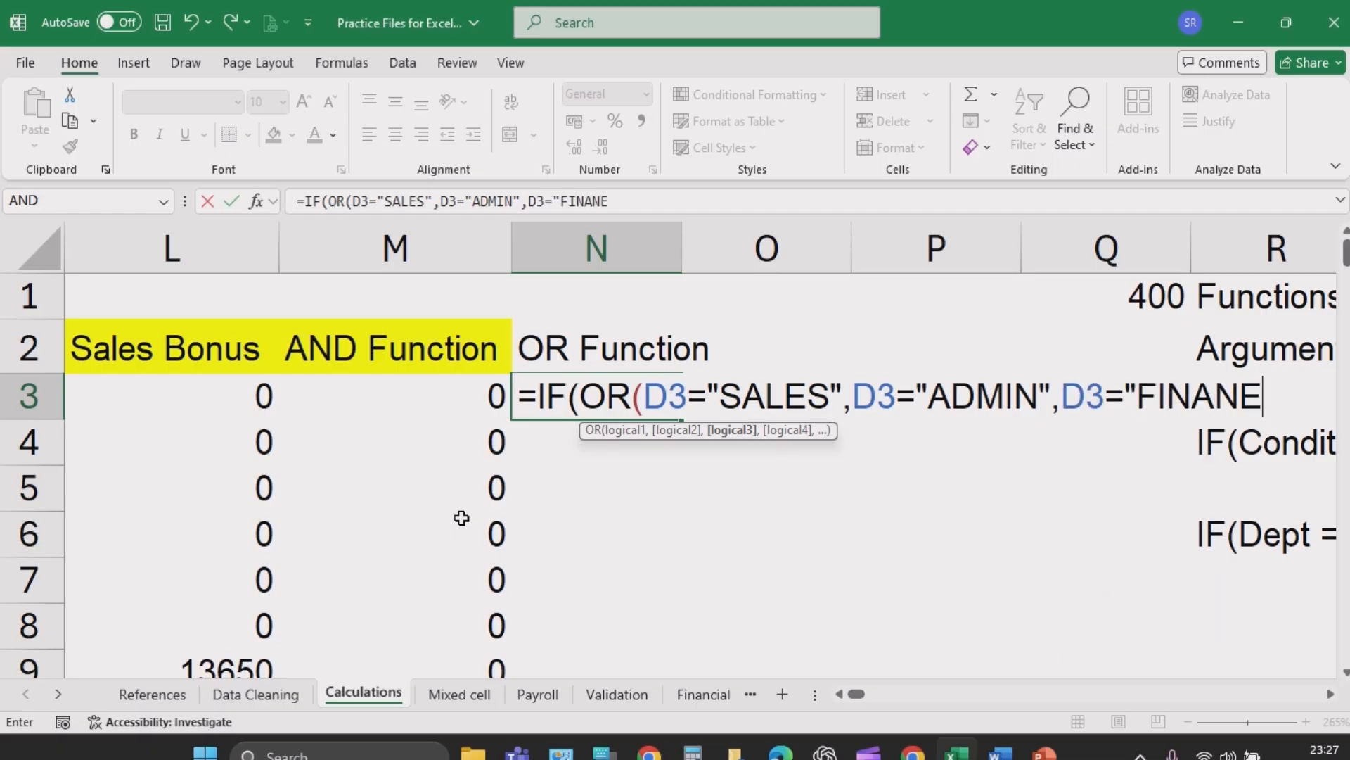
pyautogui.press('BackSpace')
pyautogui.press('BackSpace')
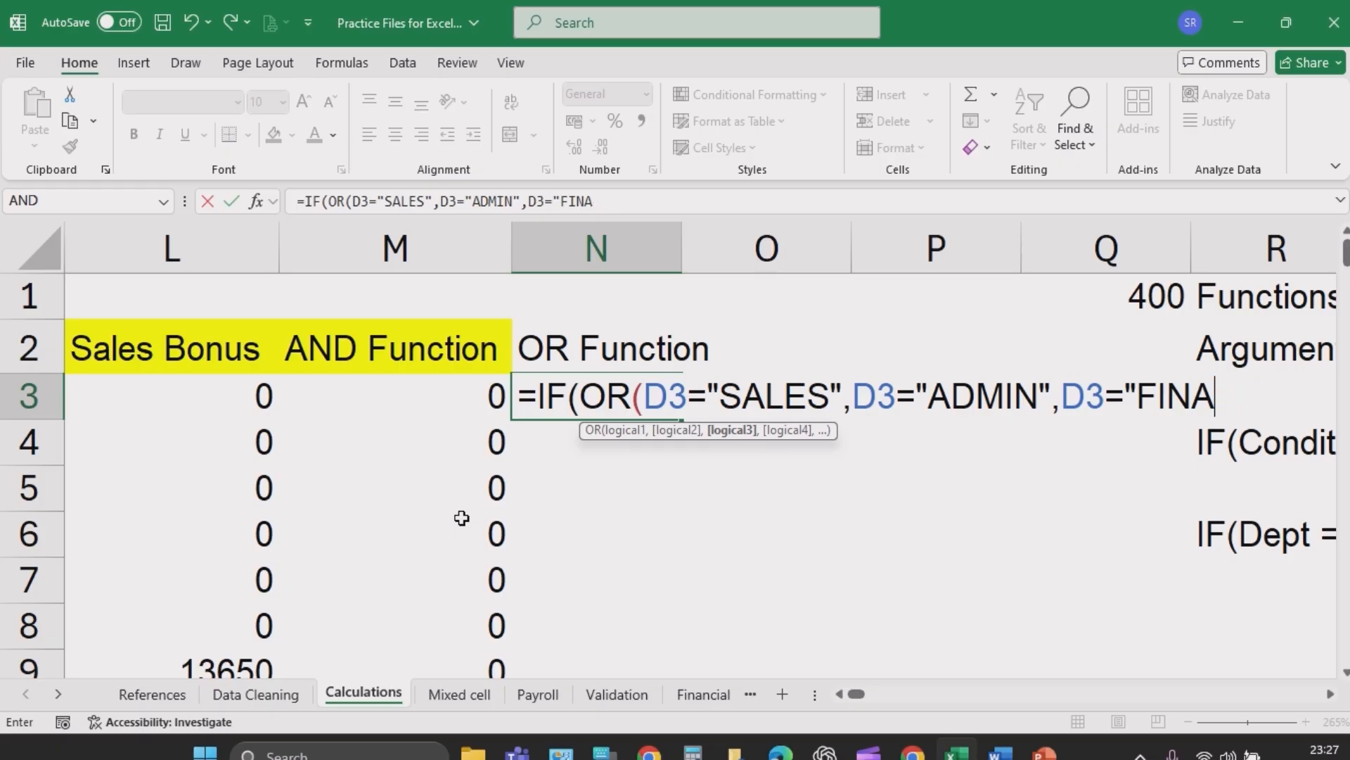
pyautogui.write('NCE")')
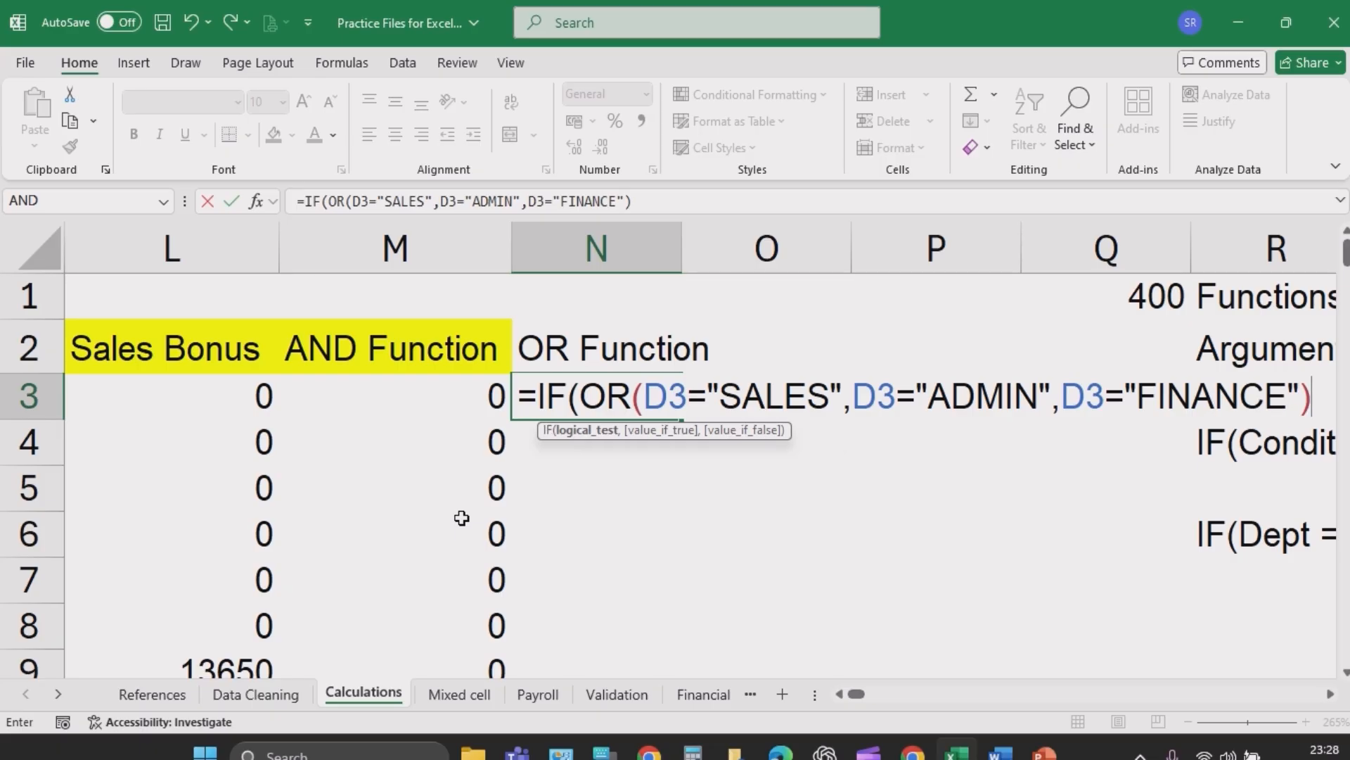
pyautogui.write(',10000')
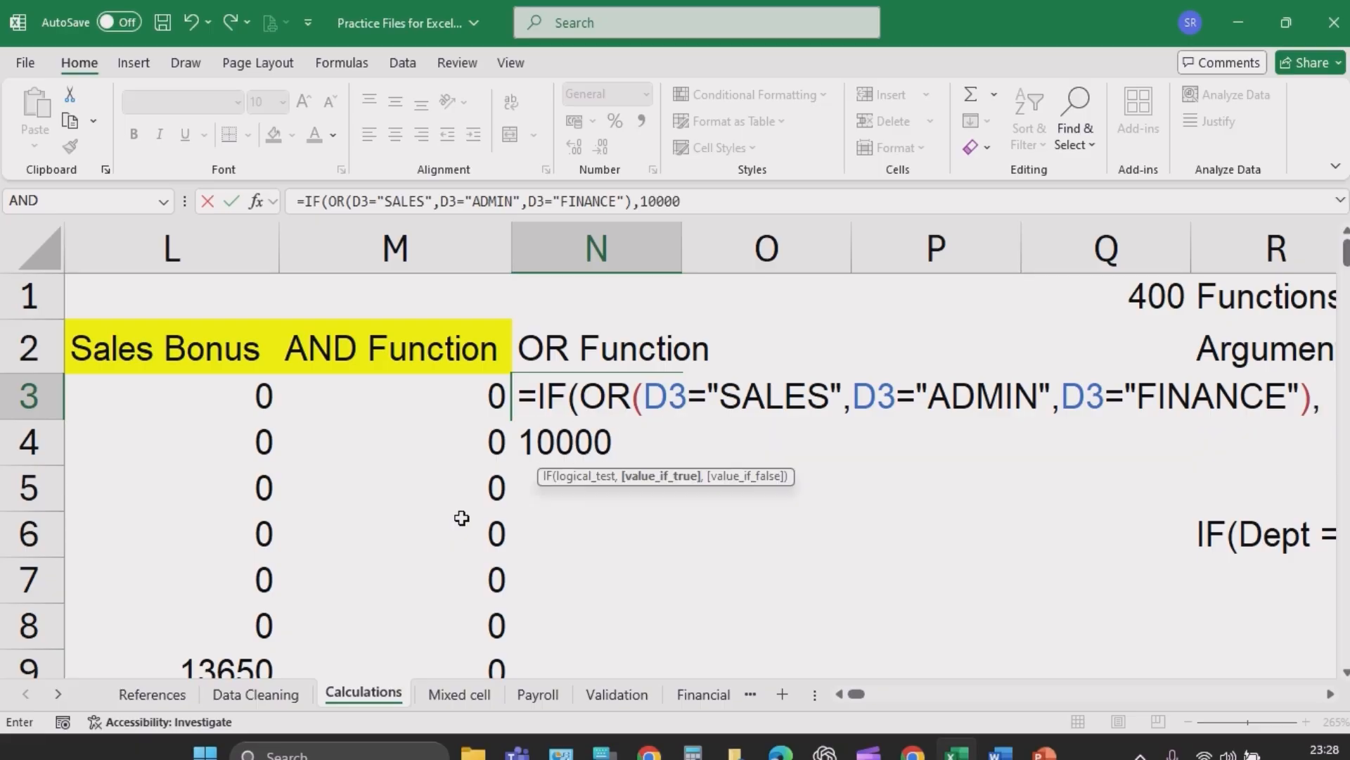
pyautogui.write(',0)')
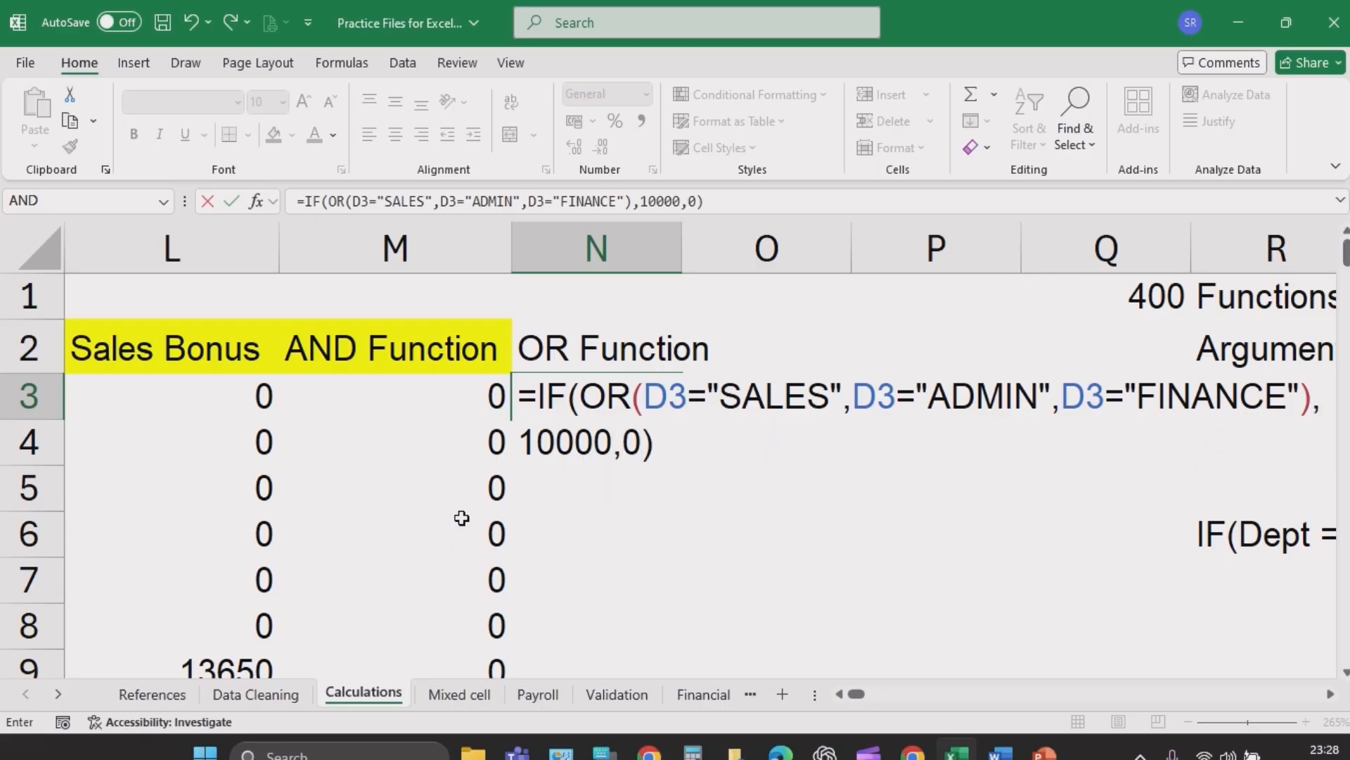
pyautogui.press('Return')
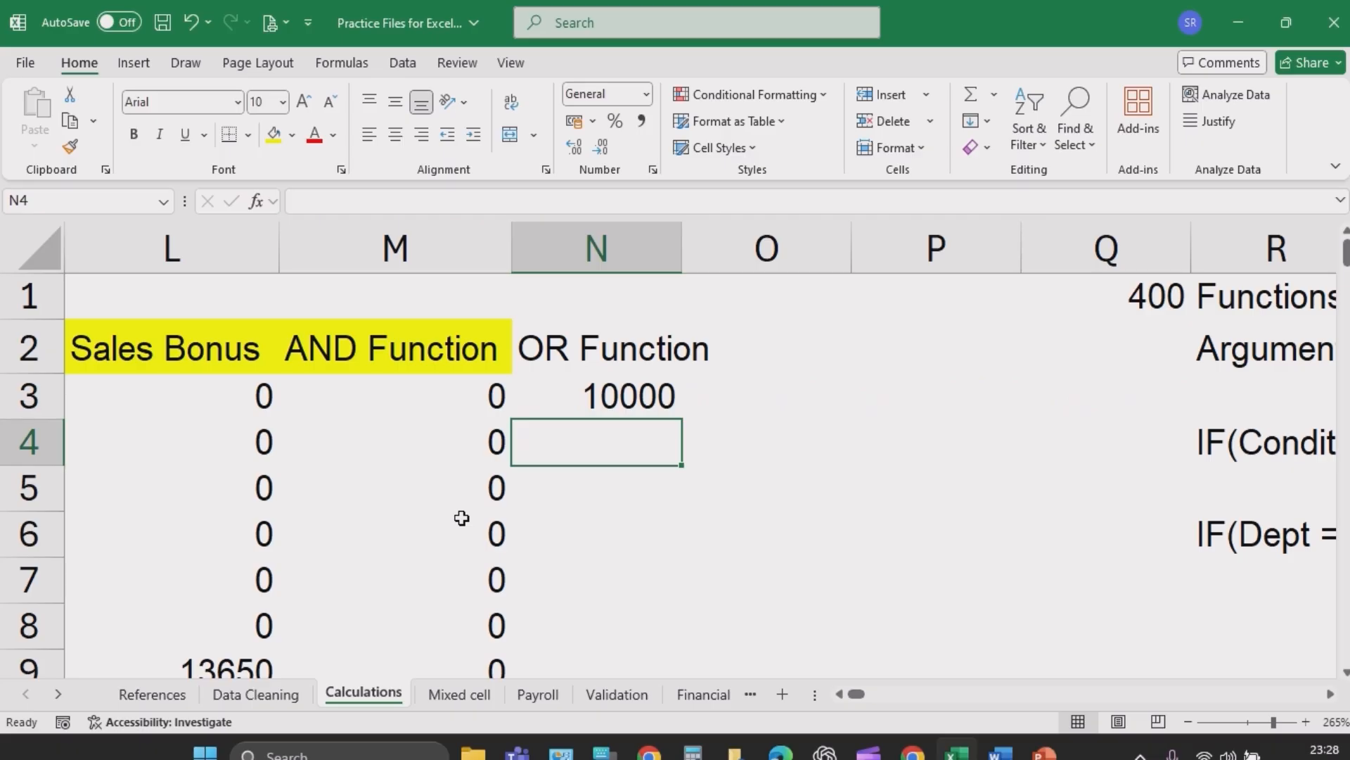
# - Reopen the N3 formula to review its arguments, then confirm it again
pyautogui.doubleClick(567, 396)
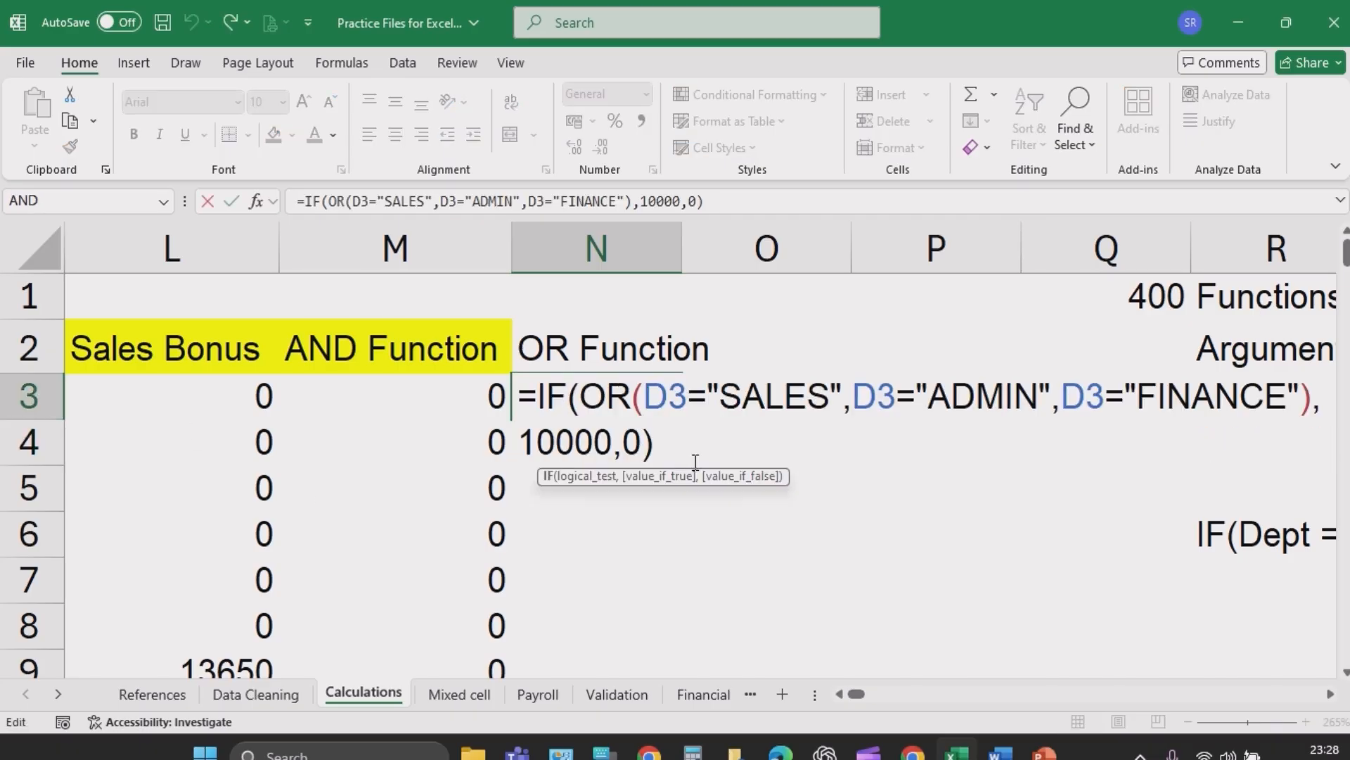
pyautogui.click(673, 444)
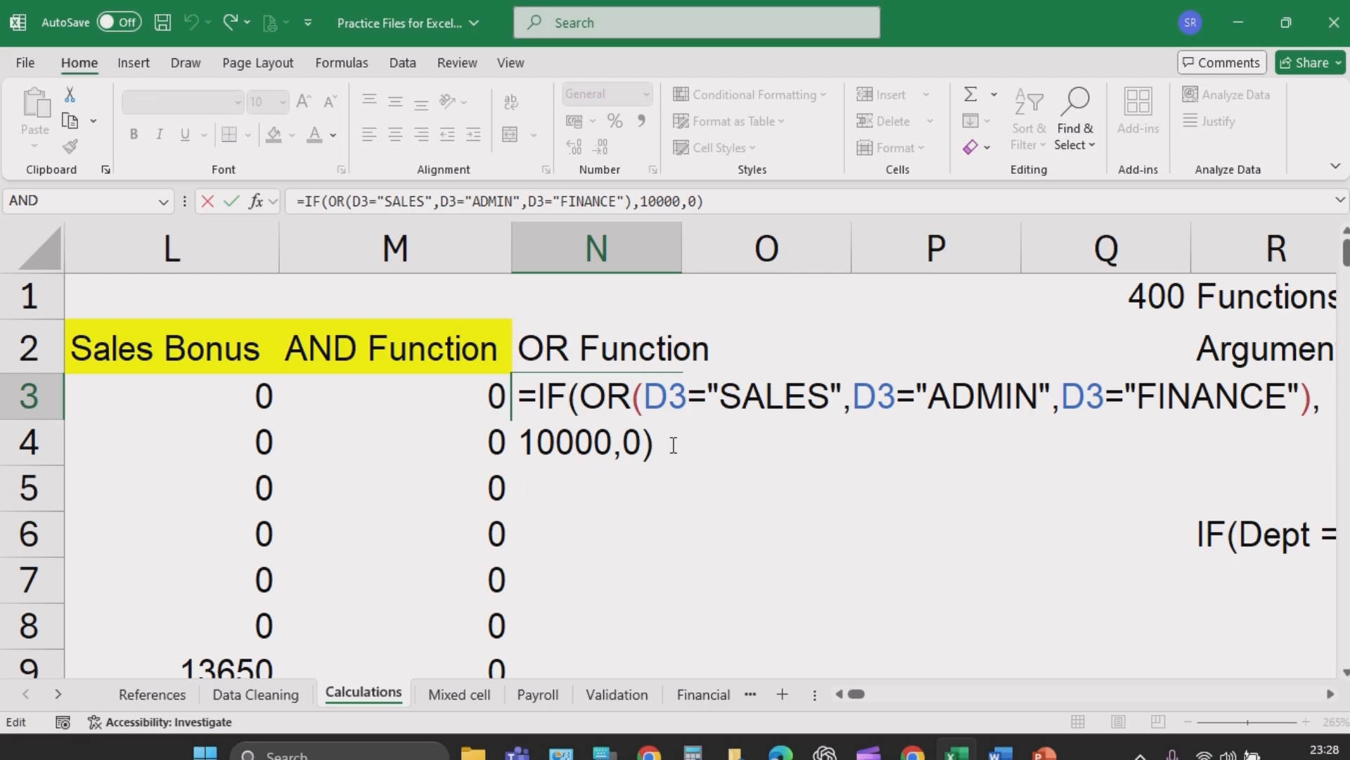
pyautogui.press('Return')
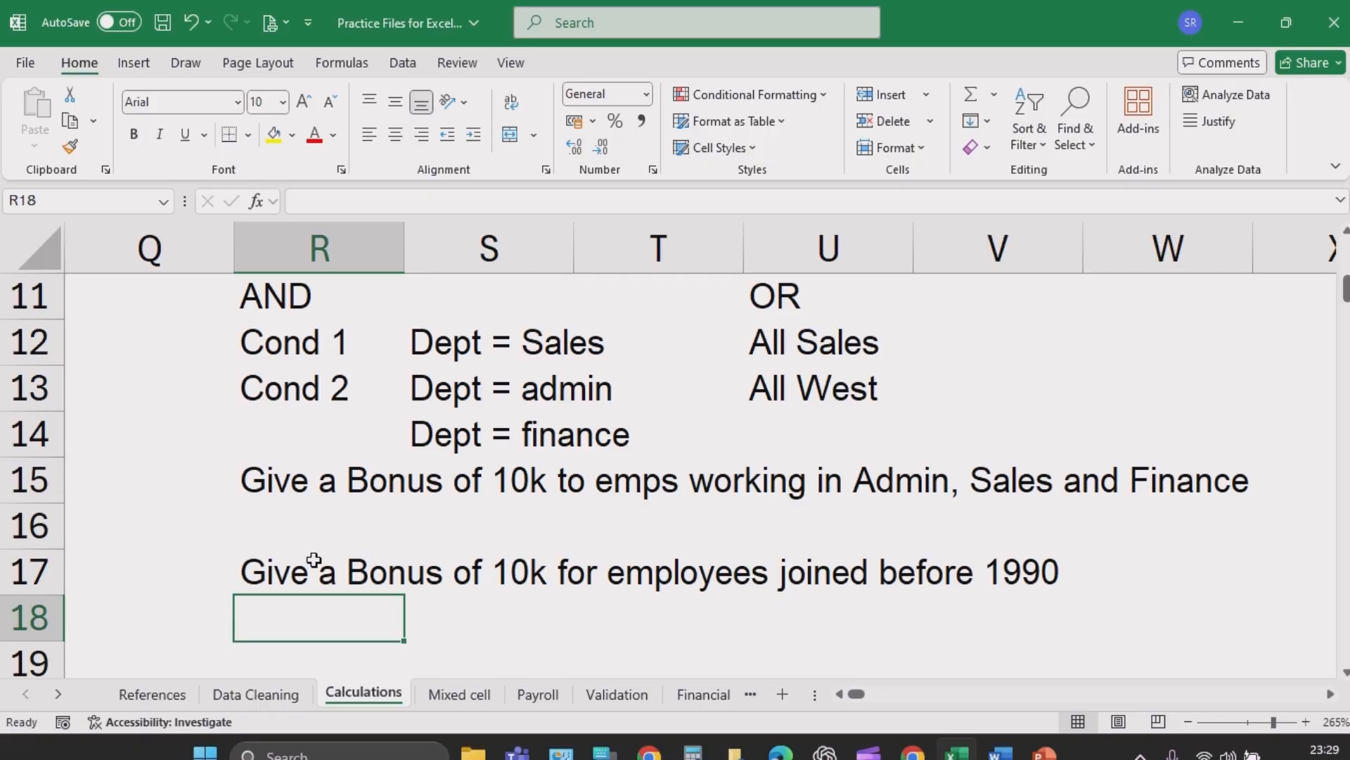
# - Number the Admin, Sales and Finance task as 1 in Q15 and enter 35 in R16 beneath it
pyautogui.press('Up')
pyautogui.press('Up')
pyautogui.press('Up')
pyautogui.press('Left')
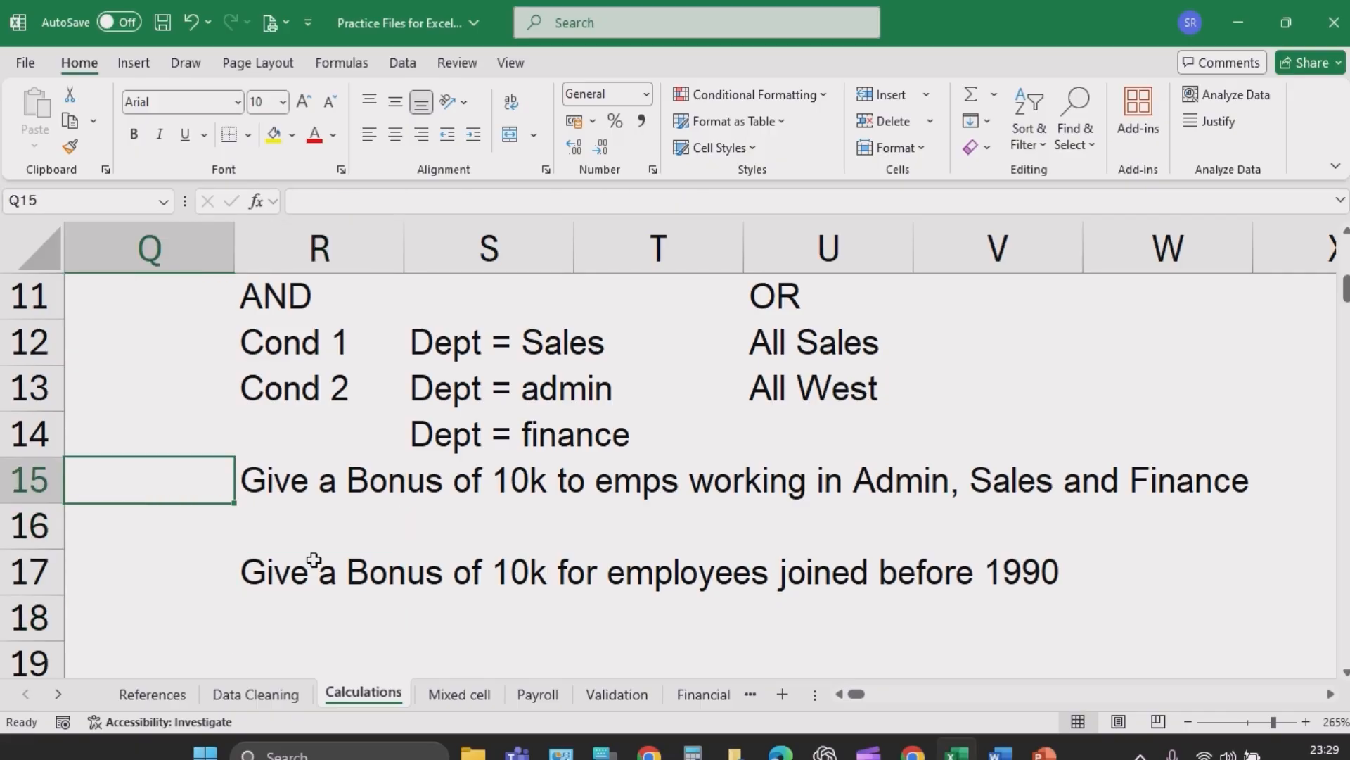
pyautogui.write('1')
pyautogui.press('Return')
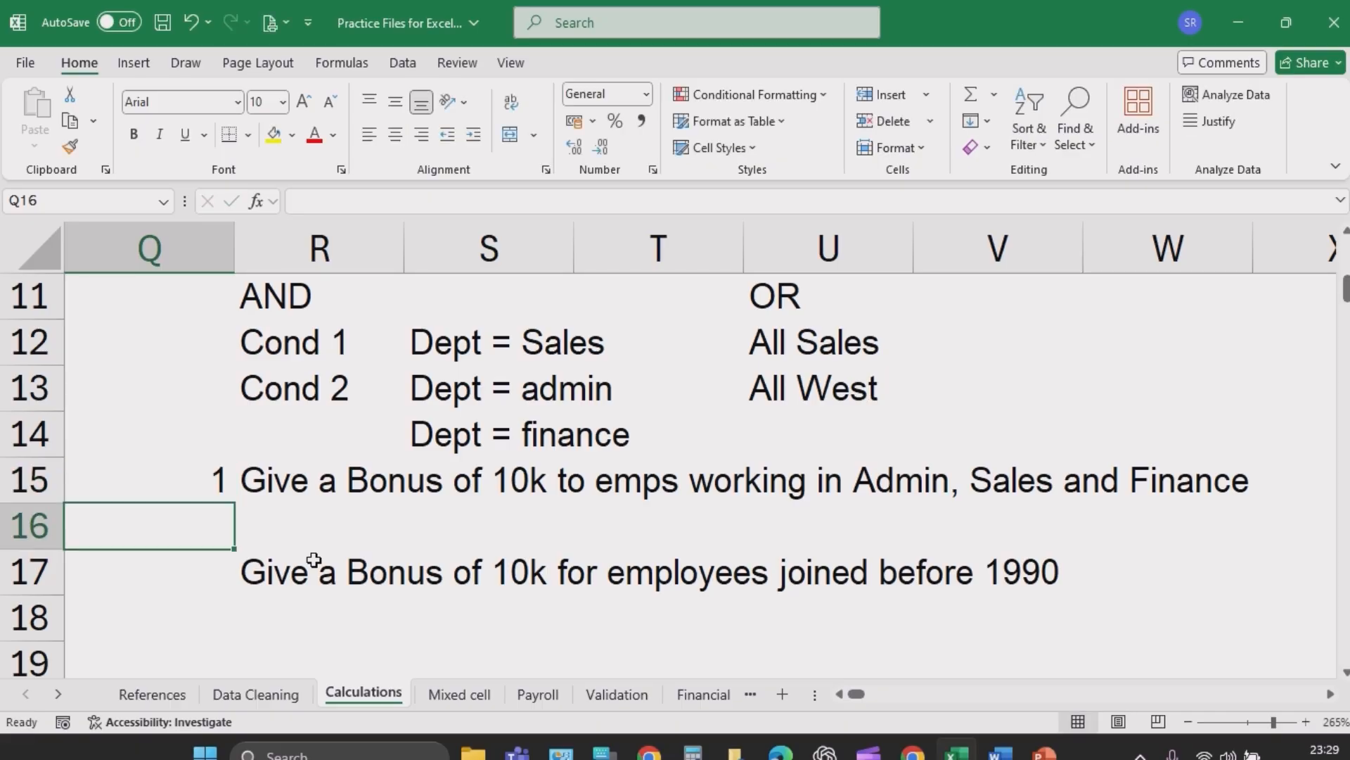
pyautogui.press('Right')
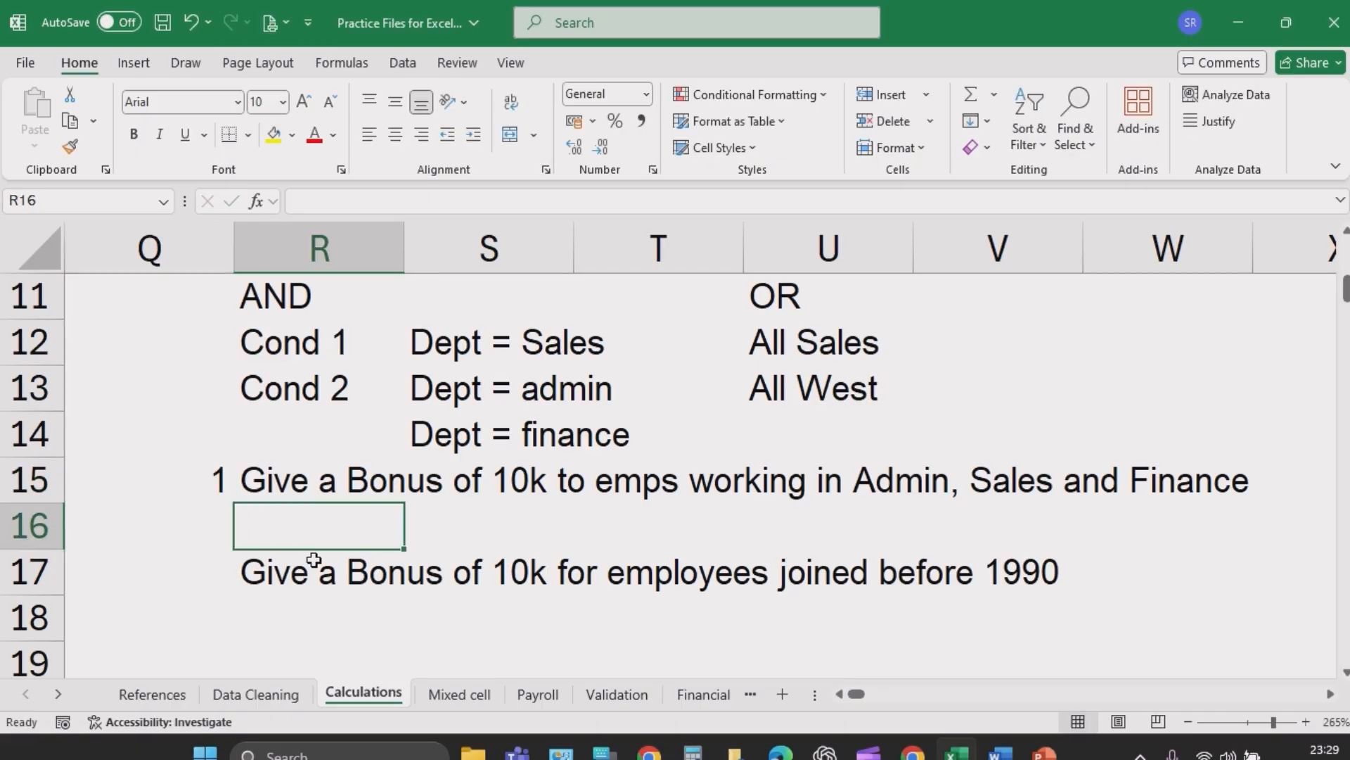
pyautogui.write('35')
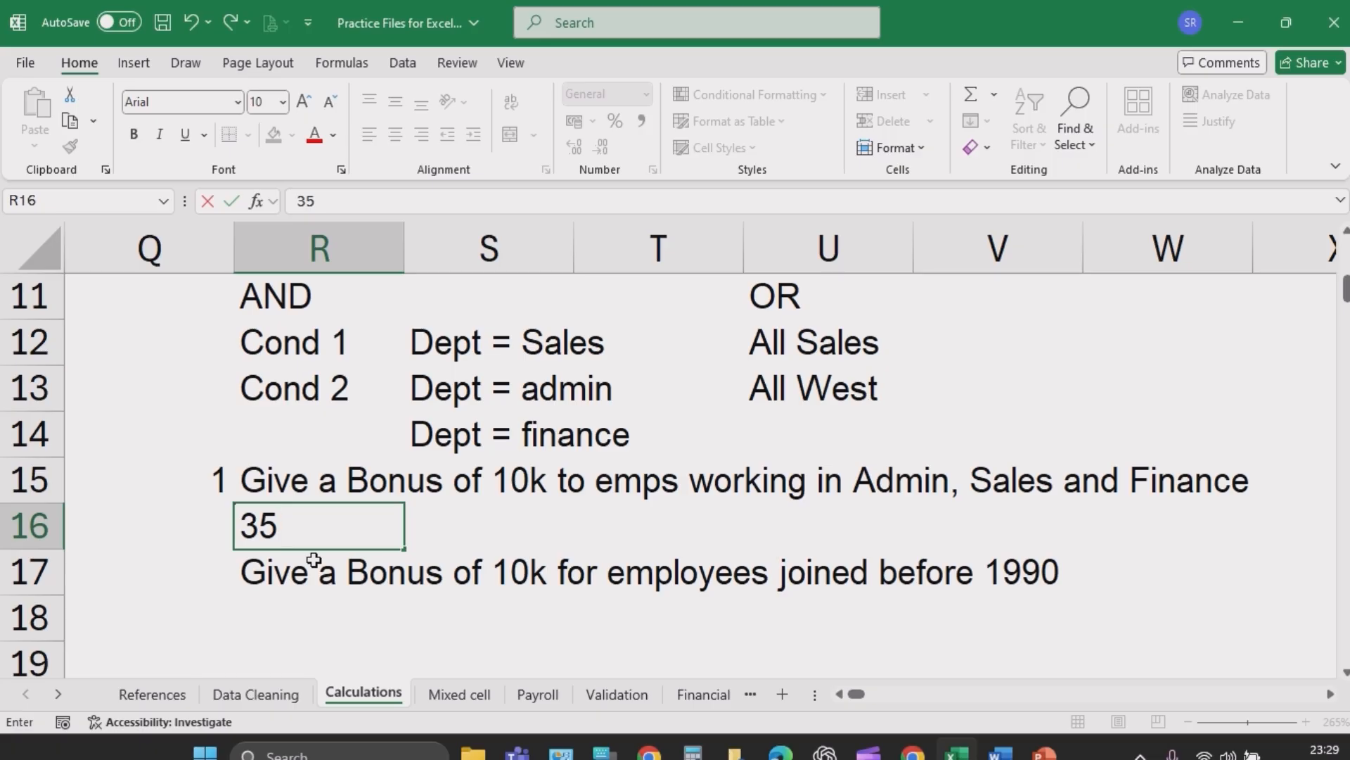
pyautogui.press('Return')
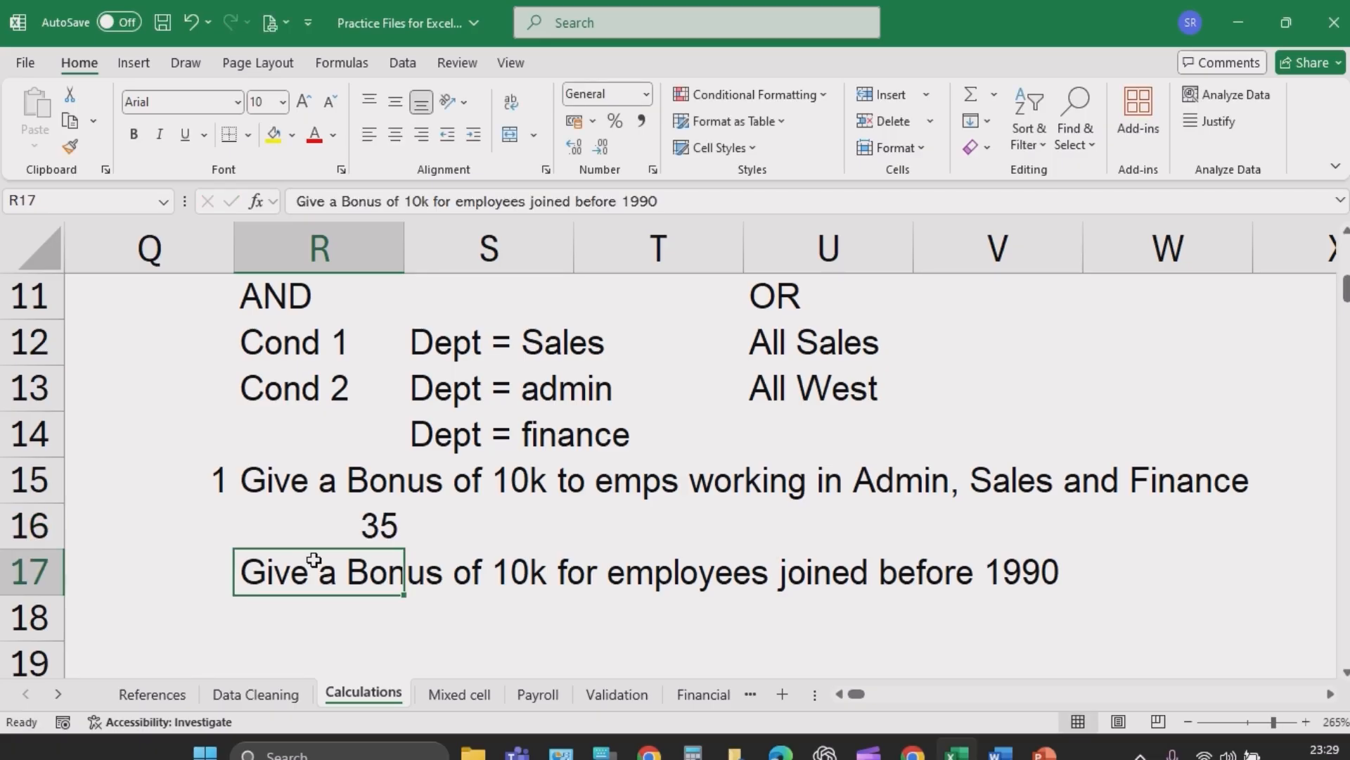
# - Number the before-1990 bonus task as 2 in Q17 and enter 62 in R18 beneath it
pyautogui.press('Left')
pyautogui.write('2')
pyautogui.press('Return')
pyautogui.press('Right')
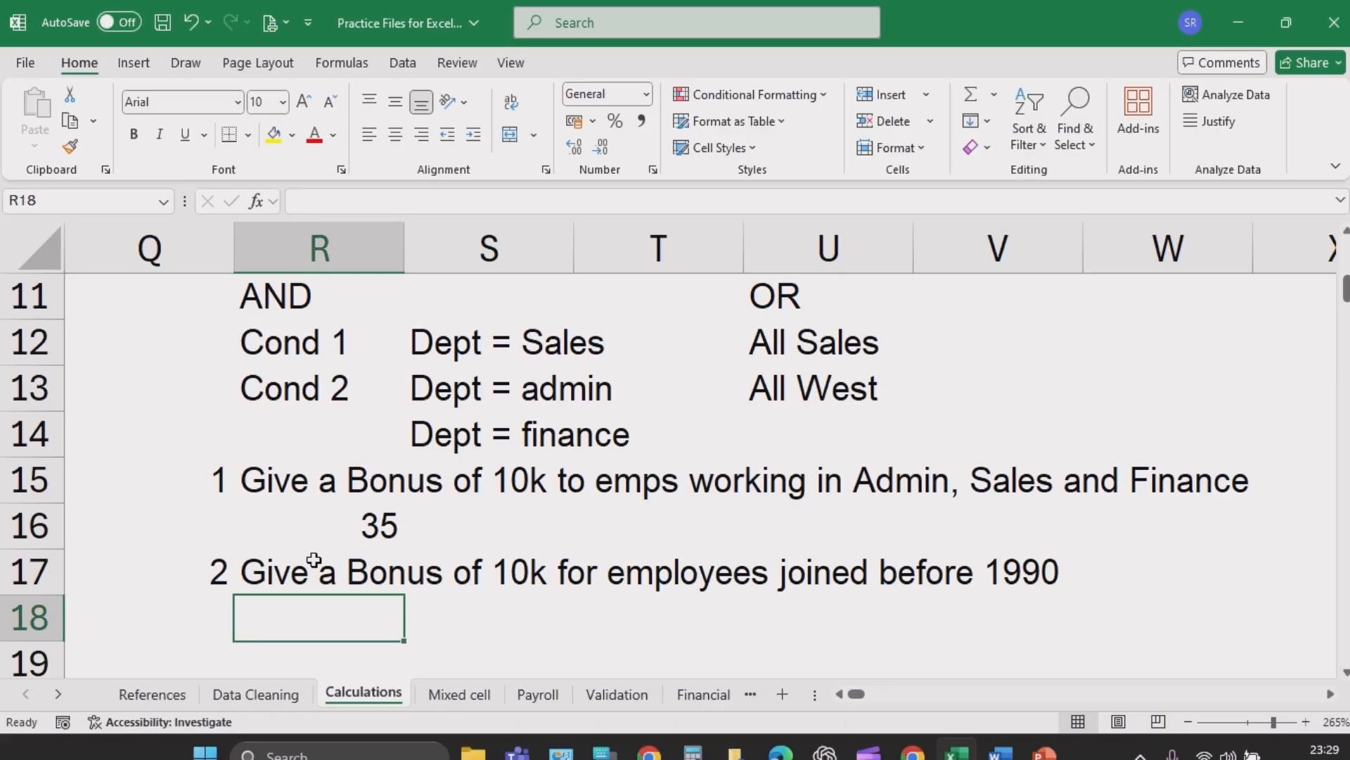
pyautogui.write('62')
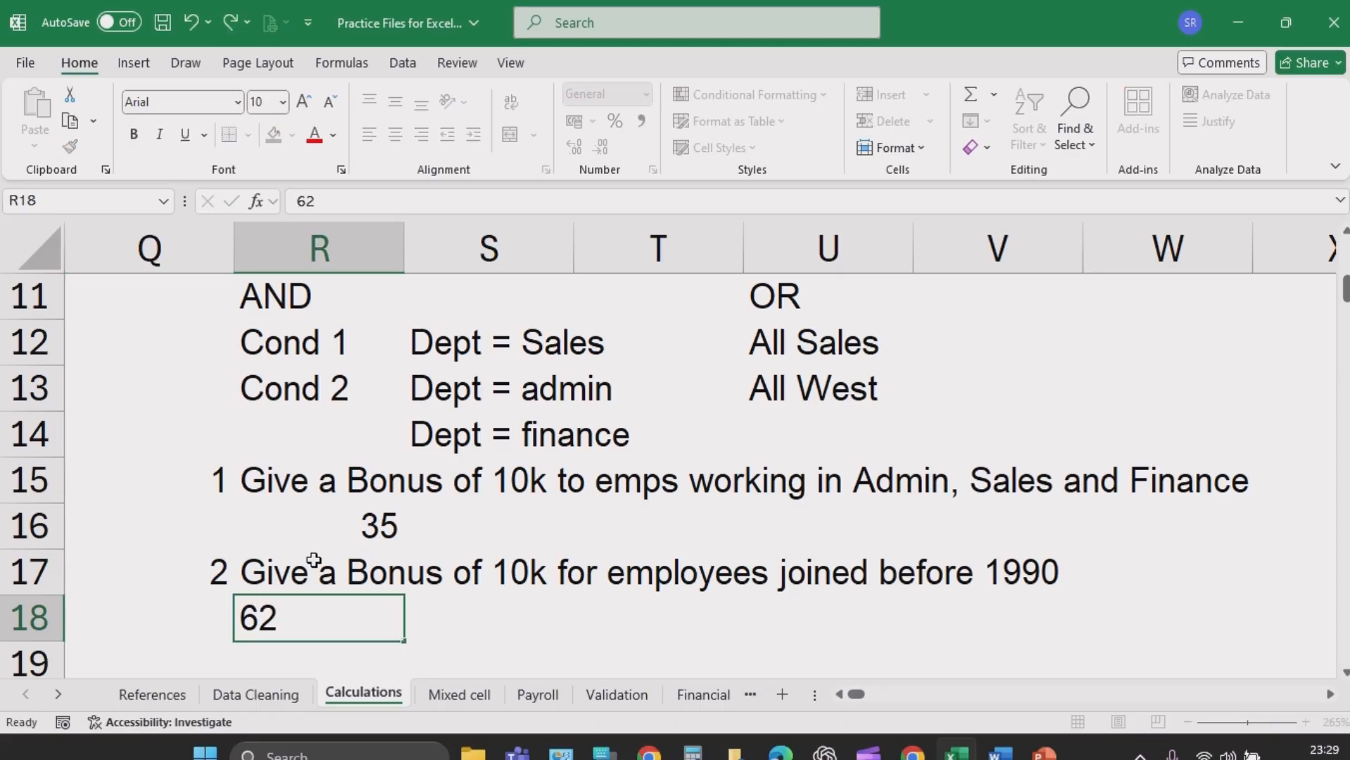
pyautogui.press('Return')
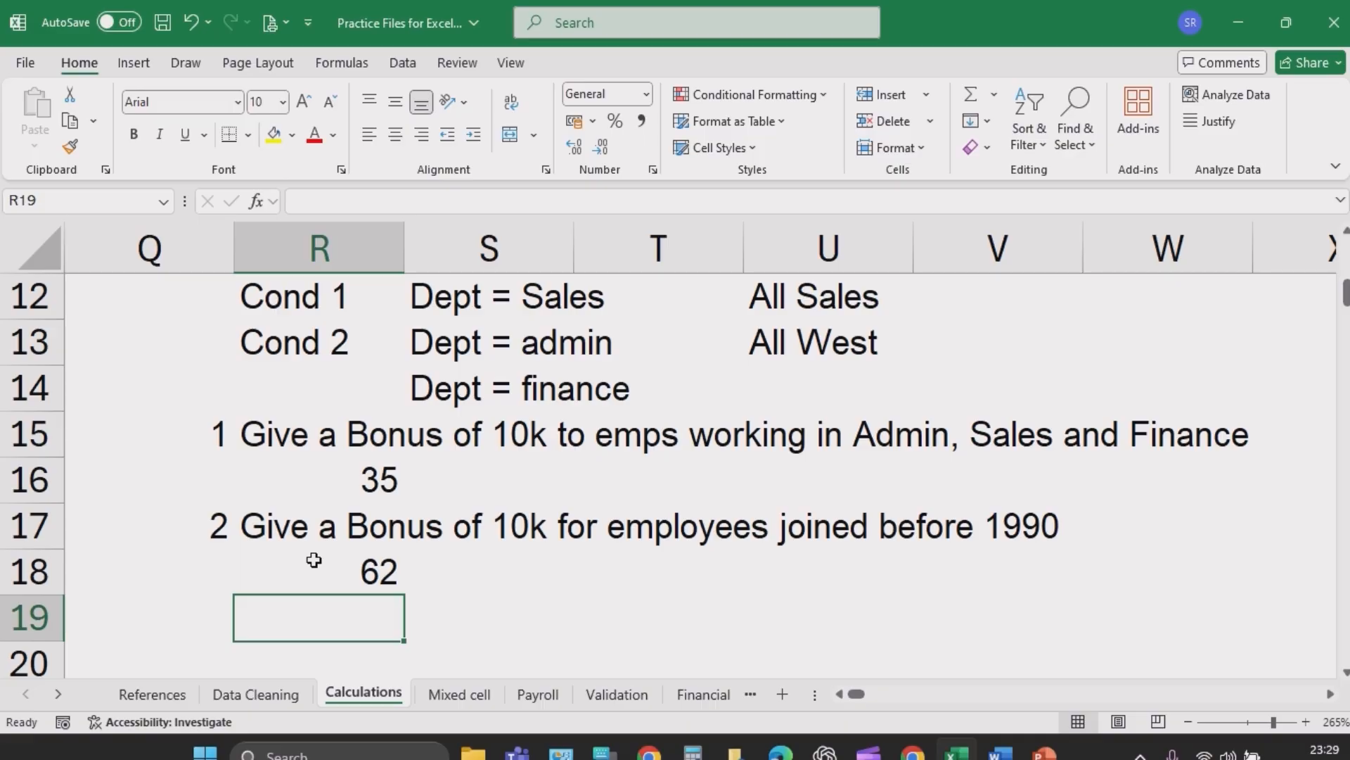